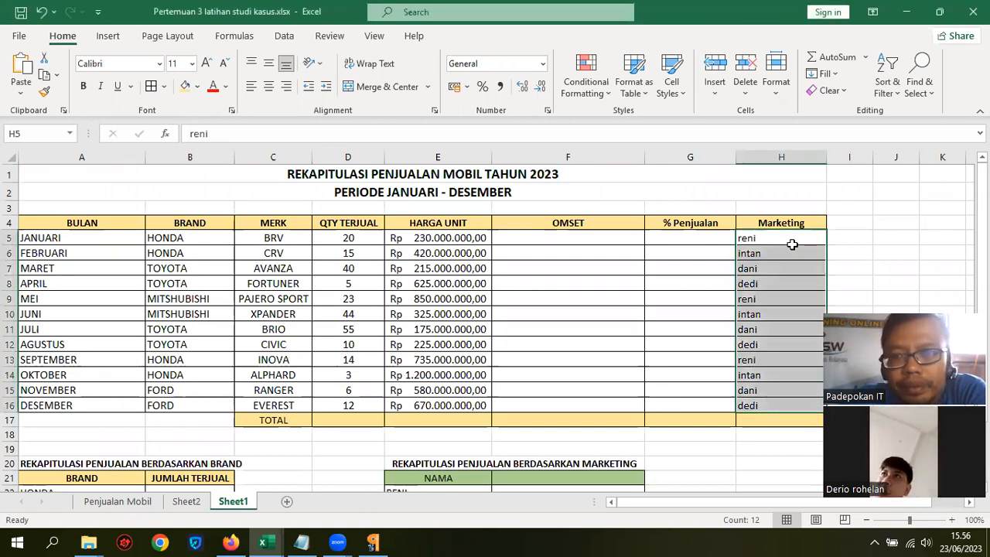
pyautogui.click(792, 236)
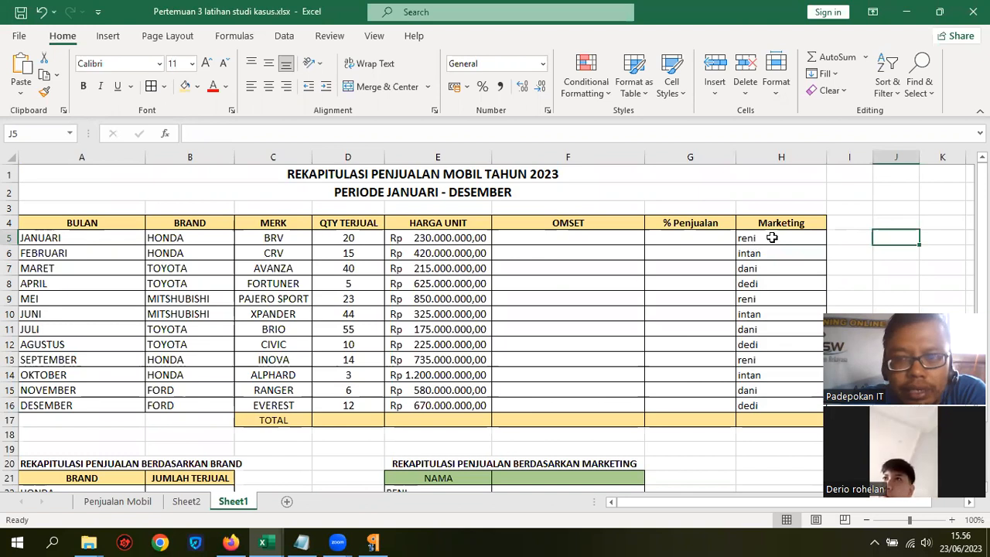
pyautogui.click(296, 238)
pyautogui.click(747, 300)
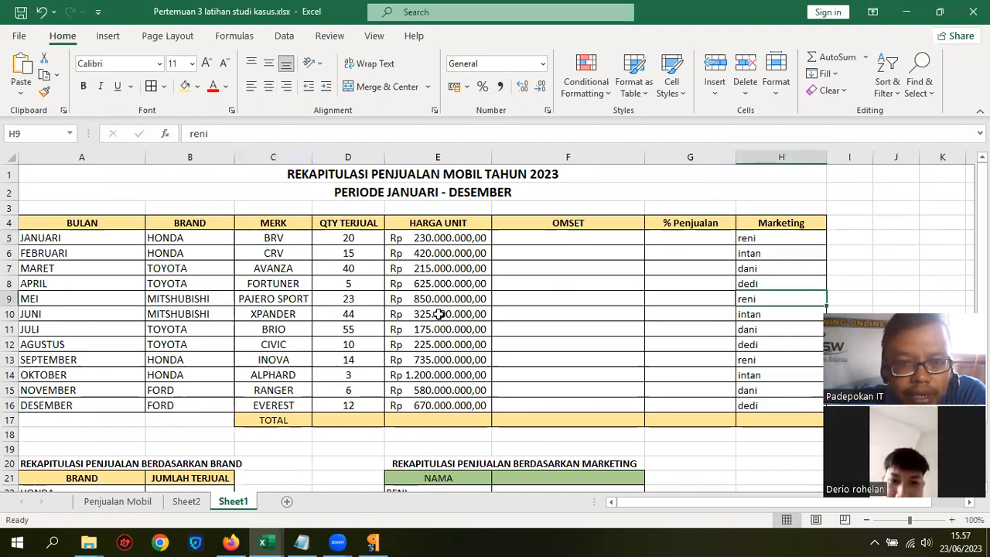
pyautogui.click(276, 298)
pyautogui.click(763, 361)
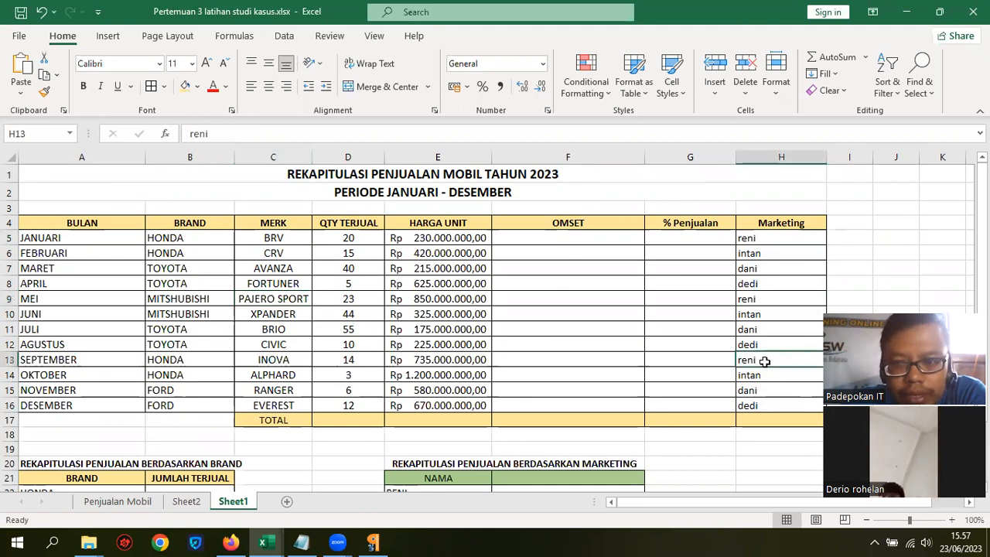
pyautogui.click(256, 361)
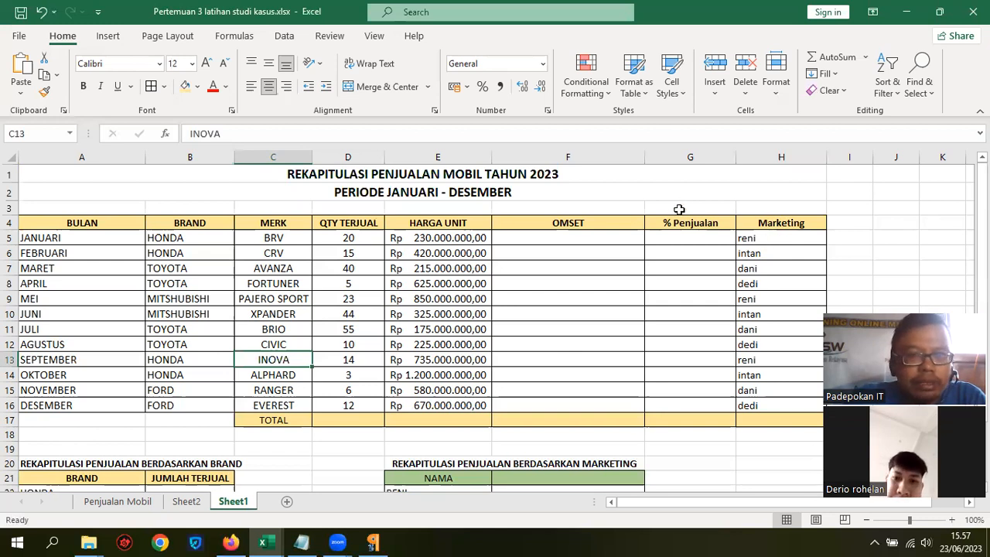
# Add a comment to the OMSET header in F4, replacing the default author text with "QTY Terjual * Harga Unit mobil".
pyautogui.click(567, 223)
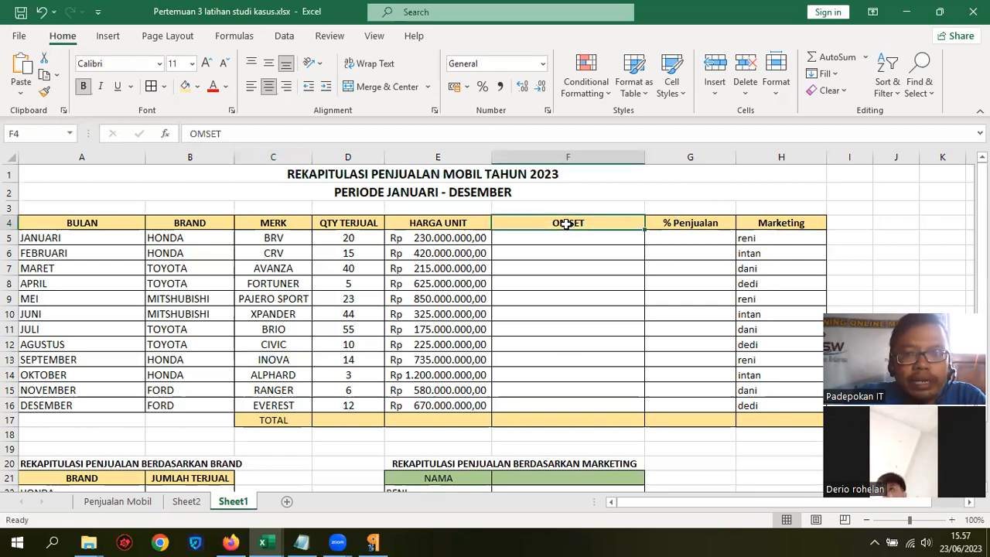
pyautogui.rightClick(567, 224)
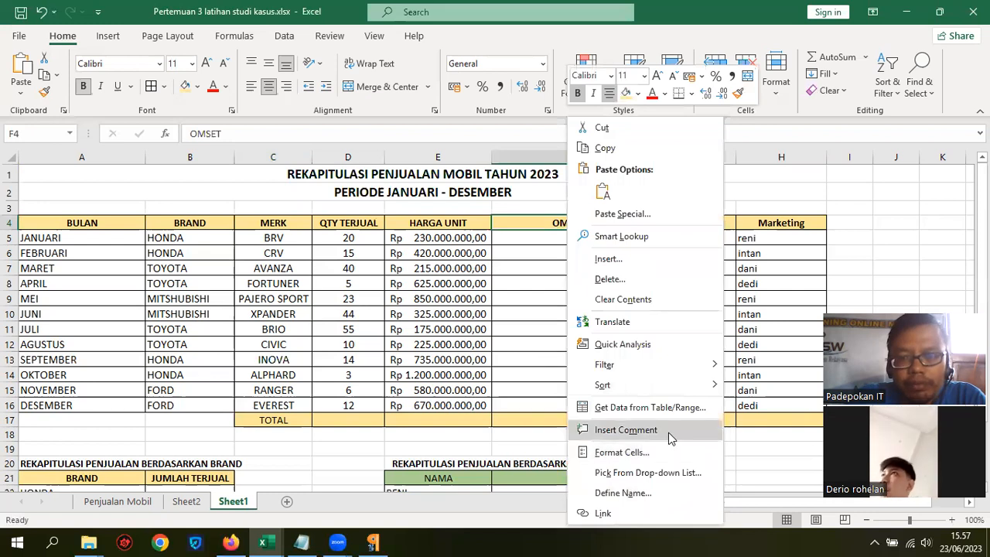
pyautogui.click(668, 430)
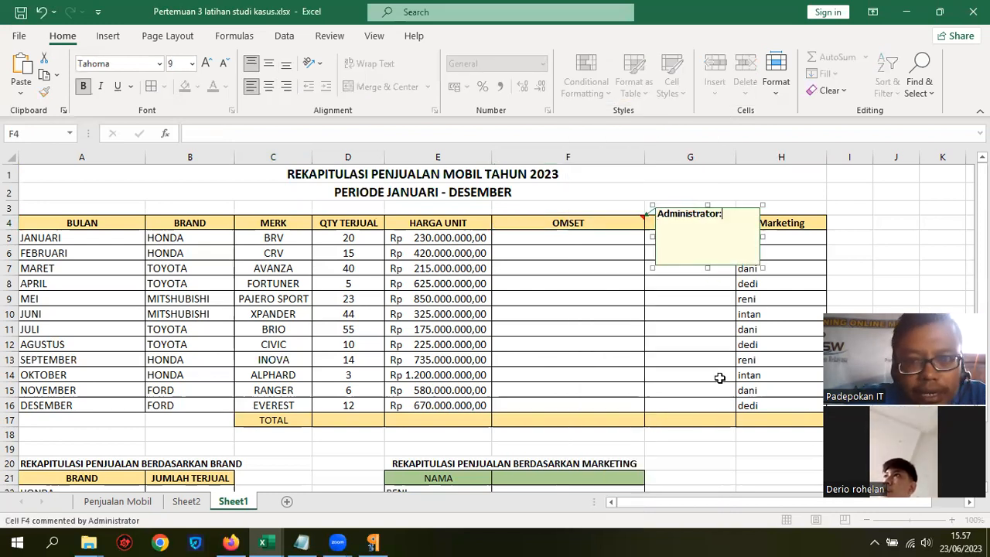
pyautogui.press('BackSpace')
pyautogui.press('BackSpace')
pyautogui.press('BackSpace')
pyautogui.press('BackSpace')
pyautogui.press('BackSpace')
pyautogui.press('BackSpace')
pyautogui.press('BackSpace')
pyautogui.press('BackSpace')
pyautogui.press('BackSpace')
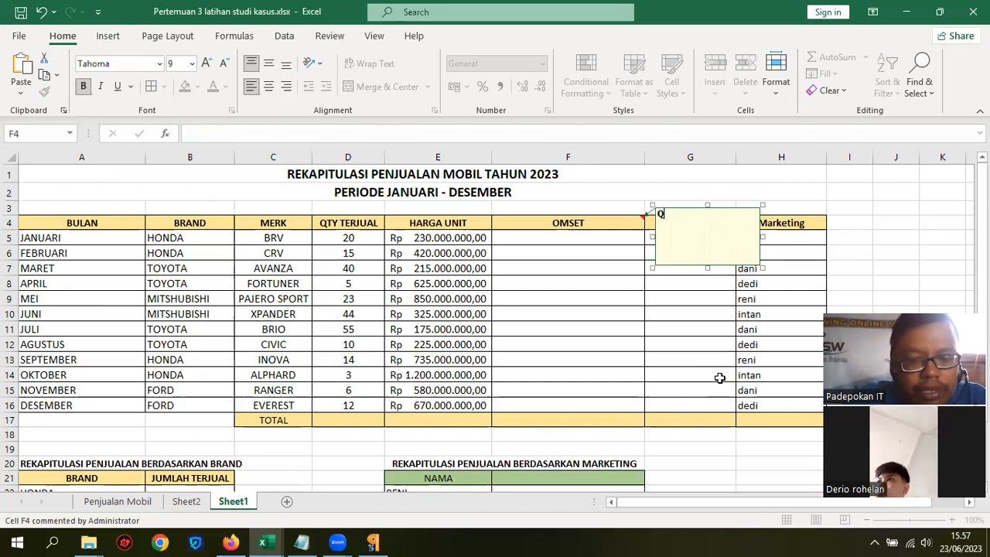
pyautogui.write('QTY T')
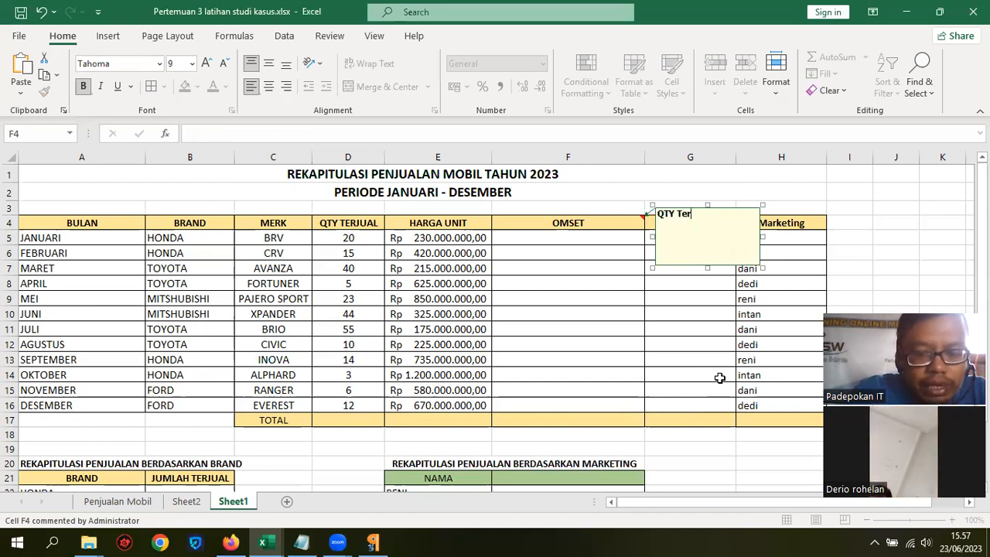
pyautogui.write('erjual ')
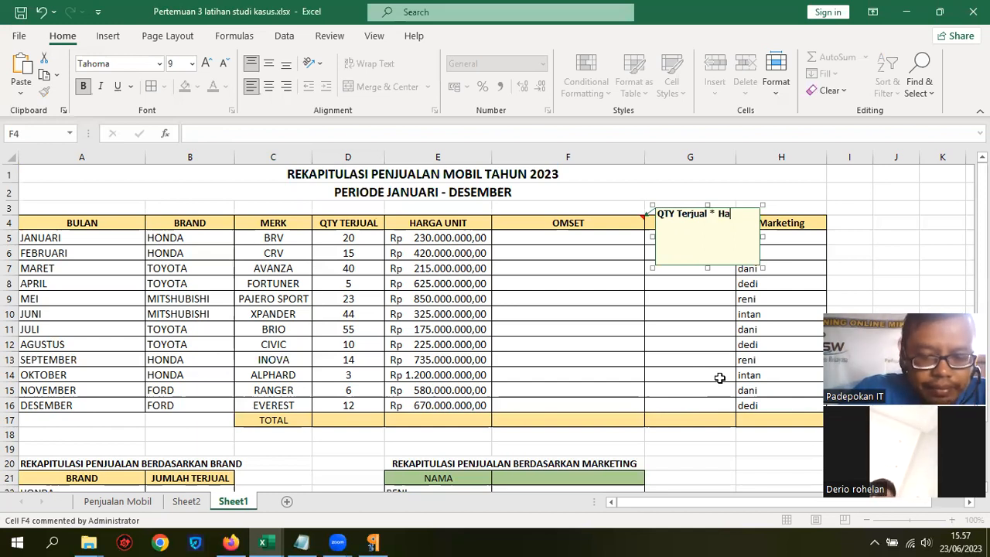
pyautogui.write('* Harga Uni')
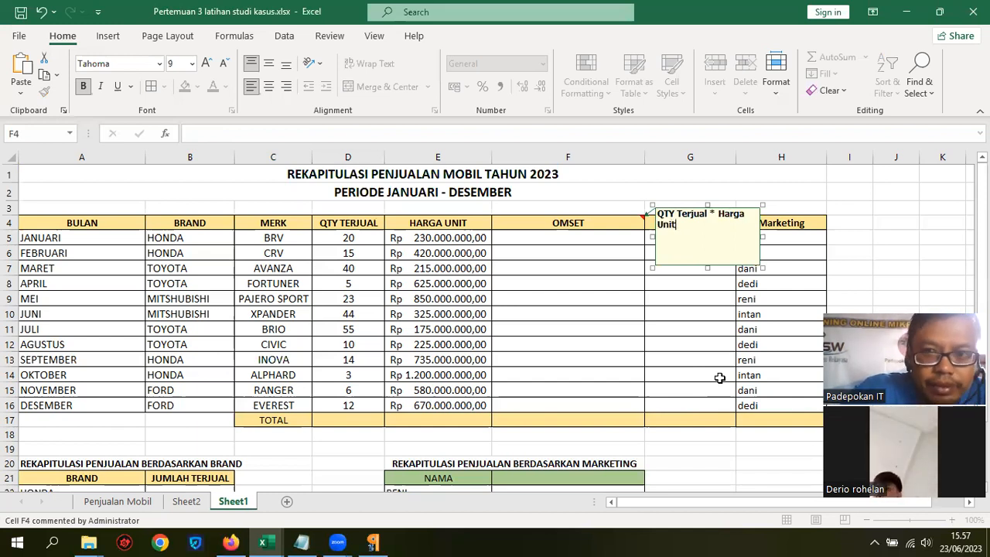
pyautogui.write('t')
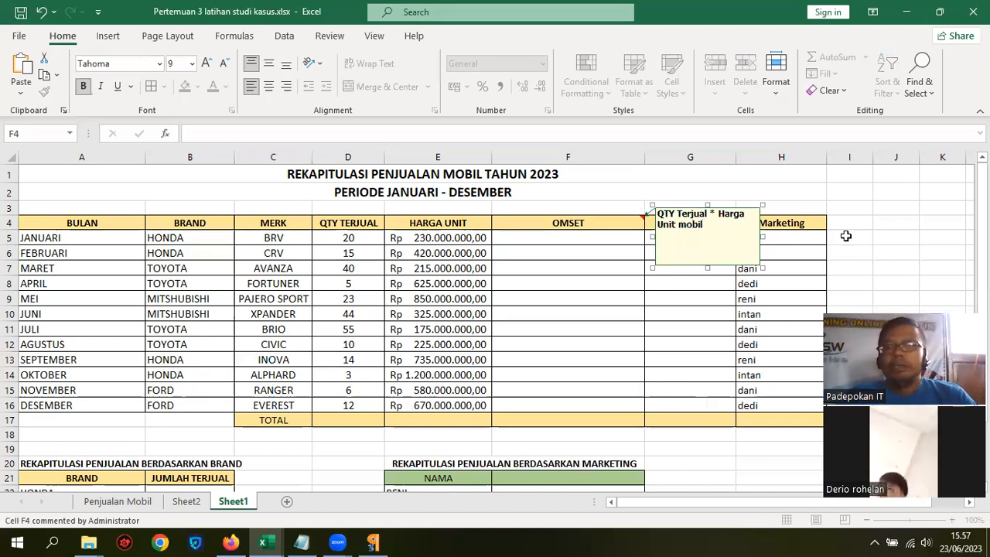
# Calculate January's revenue in F5 by multiplying quantity sold by unit price with the formula =D5*E5.
pyautogui.click(534, 238)
pyautogui.write('=')
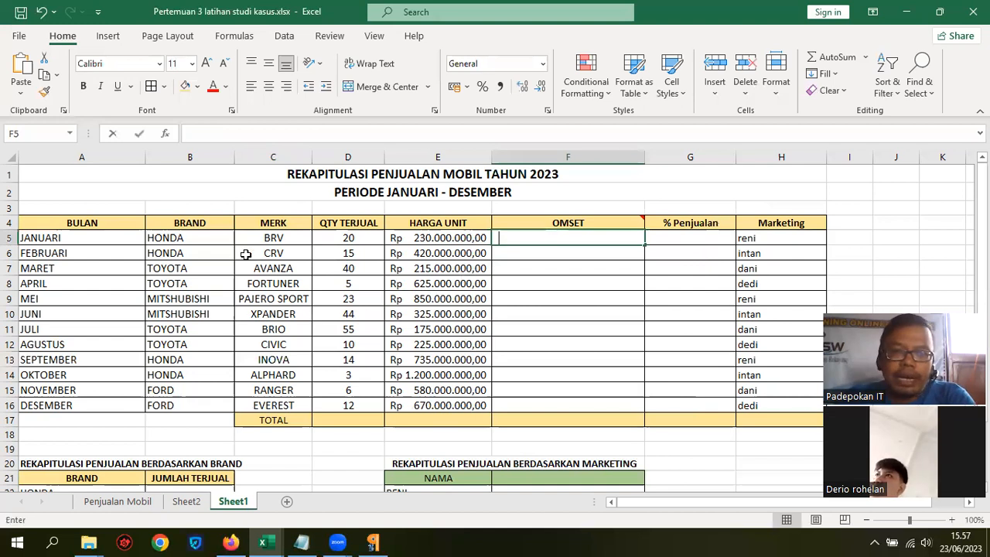
pyautogui.click(326, 242)
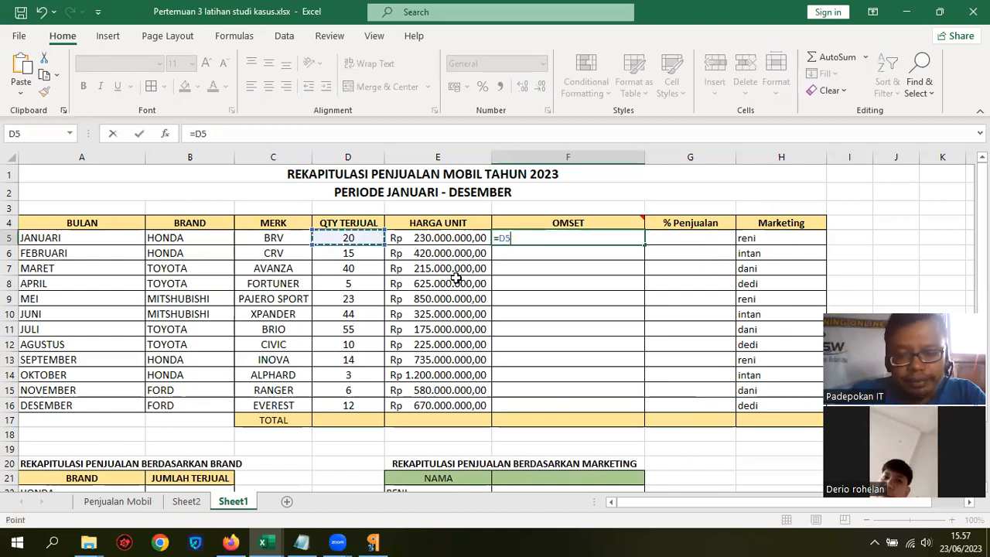
pyautogui.write('*')
pyautogui.click(457, 239)
pyautogui.press('Return')
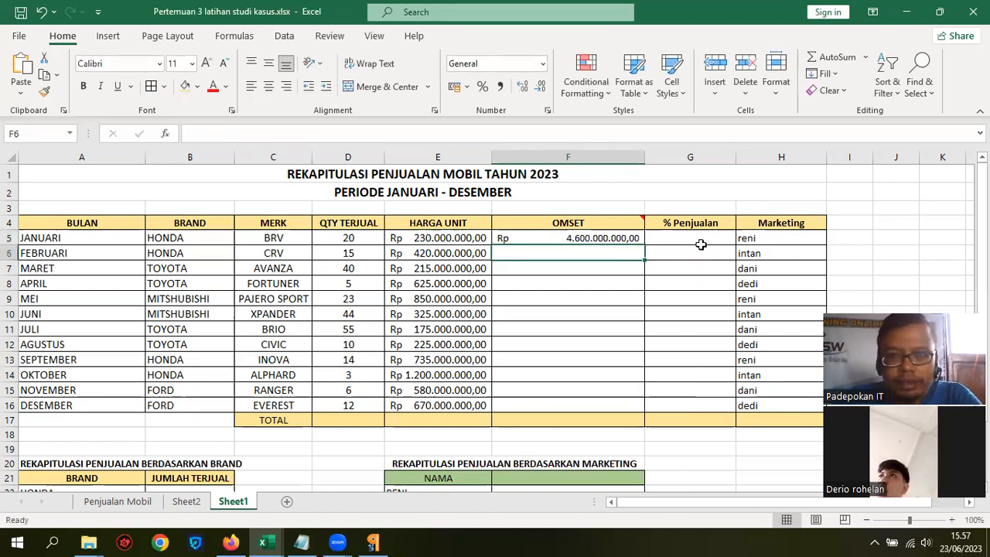
# Copy the OMSET formula from F5 down to the December row and narrow the OMSET column slightly.
pyautogui.click(625, 239)
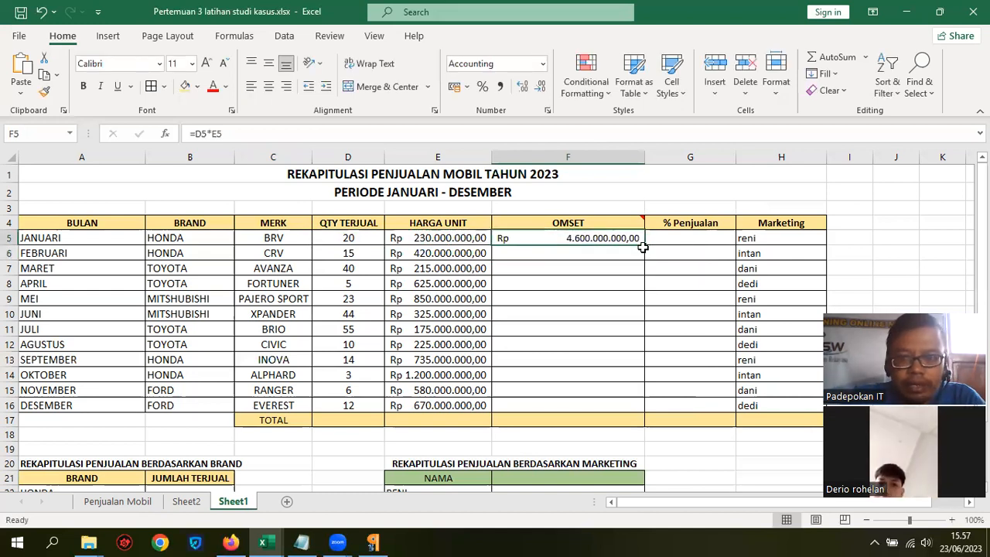
pyautogui.moveTo(645, 244); pyautogui.dragTo(631, 404)
pyautogui.moveTo(645, 157); pyautogui.dragTo(617, 157)
pyautogui.click(901, 219)
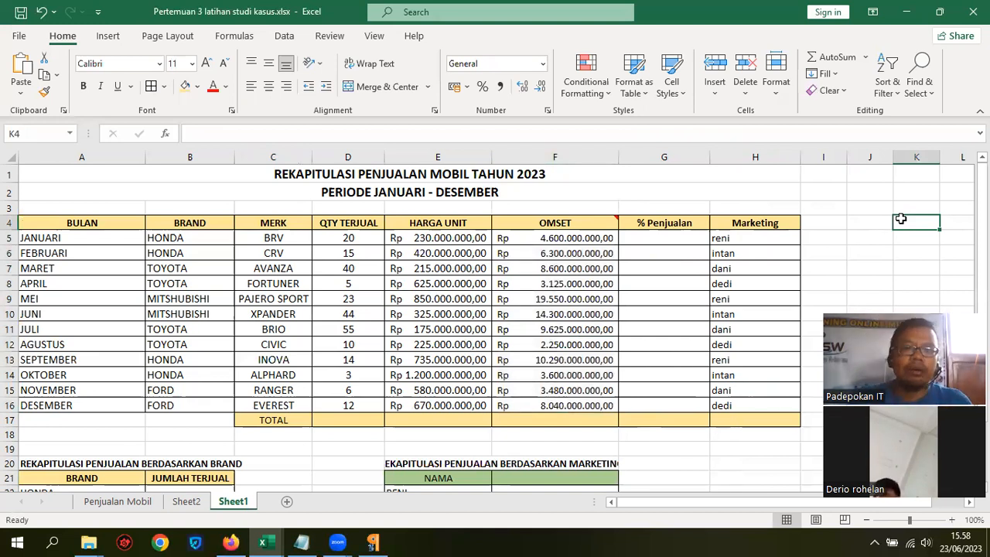
# Remove both decimal places from the HARGA UNIT and OMSET amounts in E5:F16.
pyautogui.click(565, 239)
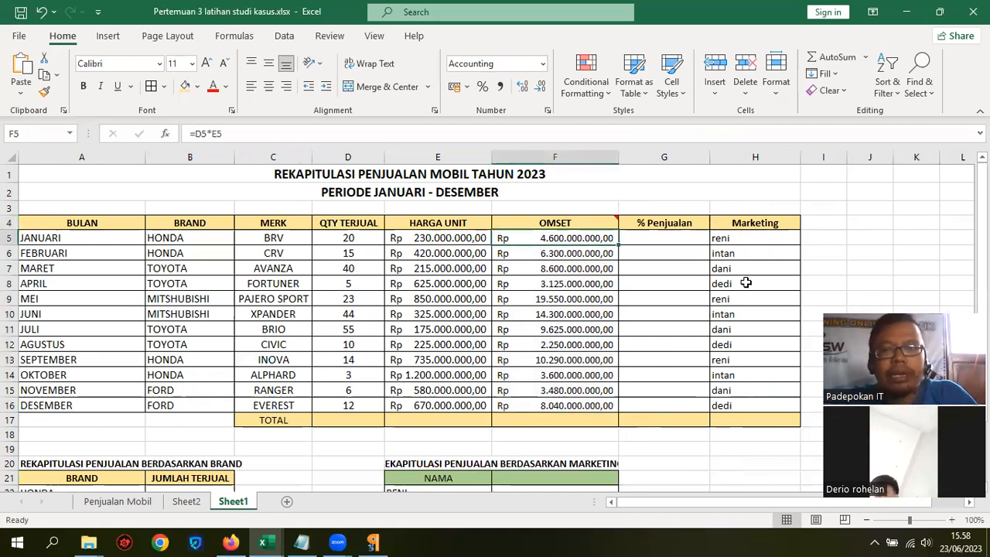
pyautogui.click(369, 244)
pyautogui.moveTo(481, 248); pyautogui.dragTo(581, 402)
pyautogui.click(540, 85)
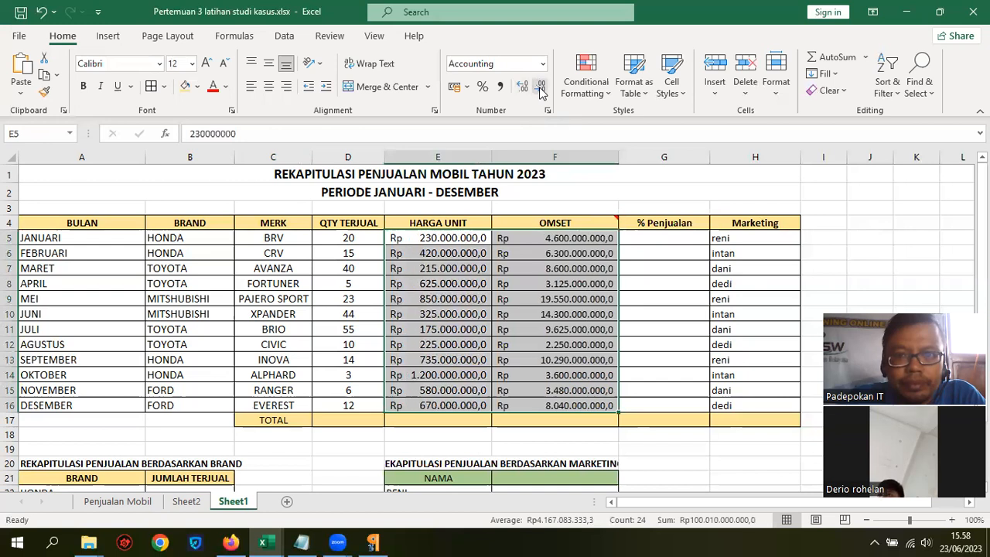
pyautogui.click(540, 85)
# Fill the F5 revenue formula down through F16 again and check the formula in F5.
pyautogui.click(558, 241)
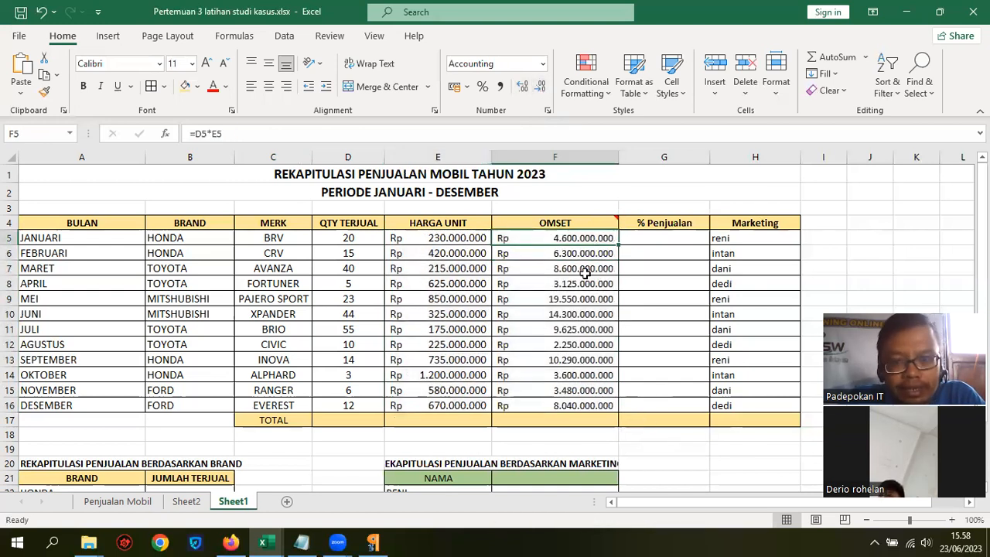
pyautogui.moveTo(587, 219)
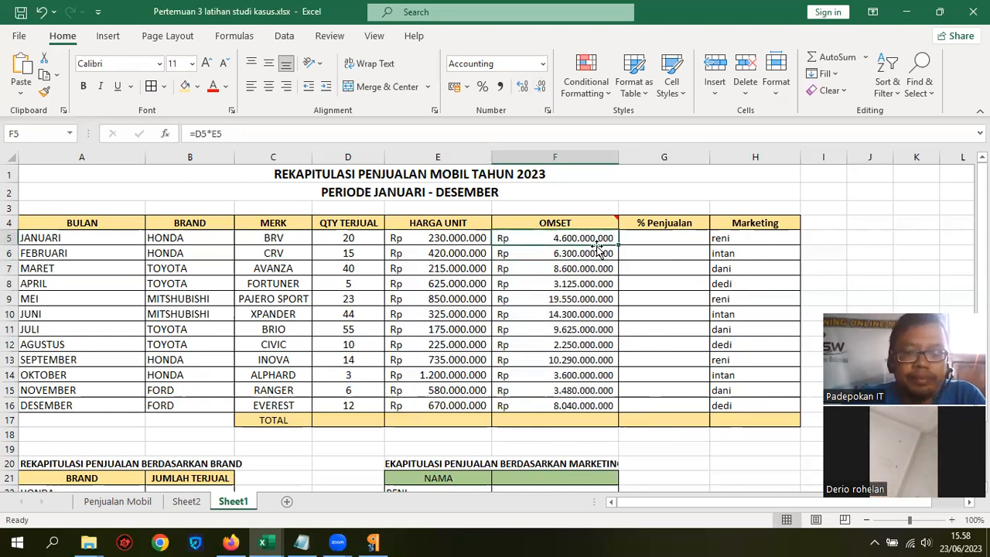
pyautogui.moveTo(618, 243); pyautogui.dragTo(622, 410)
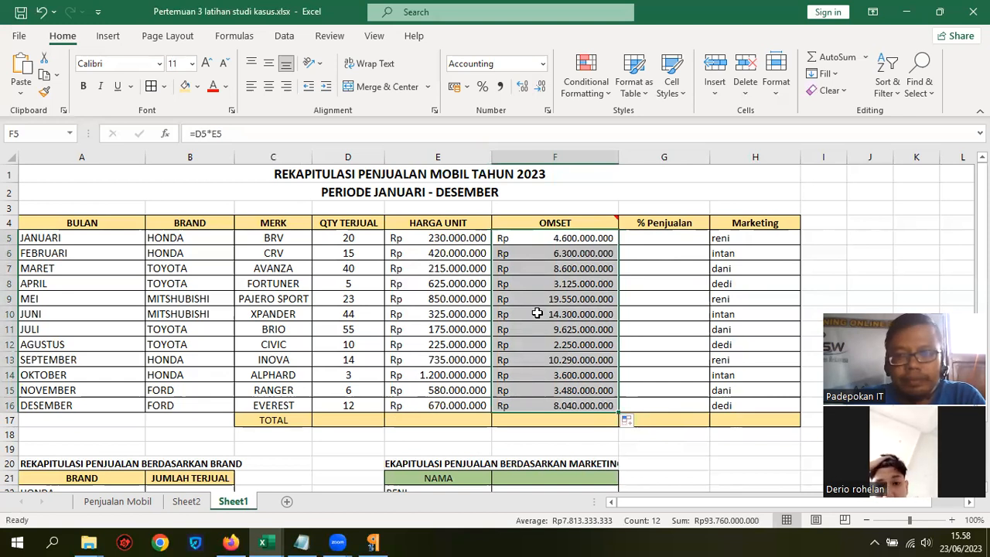
pyautogui.click(544, 245)
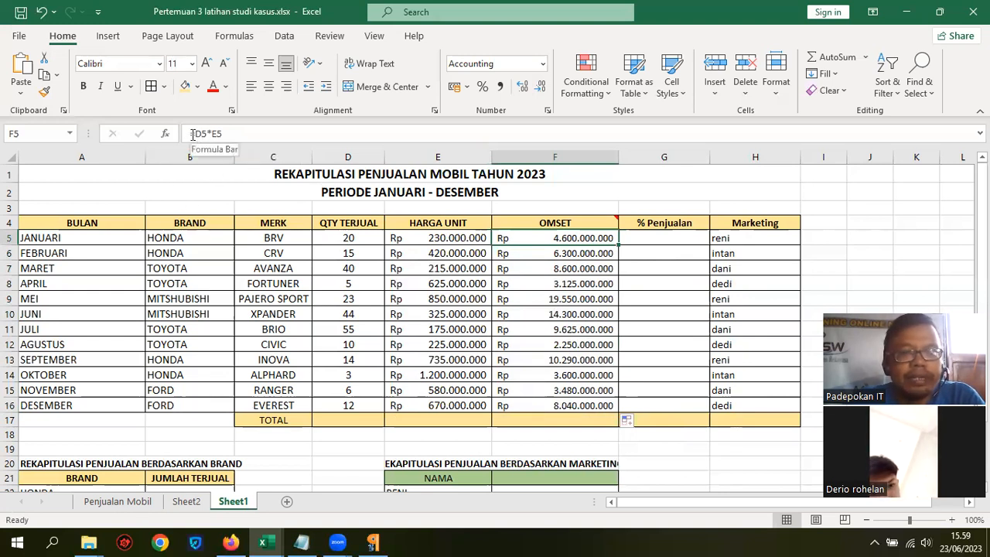
pyautogui.click(572, 268)
# Clear all monthly OMSET formulas in F5:F16.
pyautogui.moveTo(579, 236); pyautogui.dragTo(589, 405)
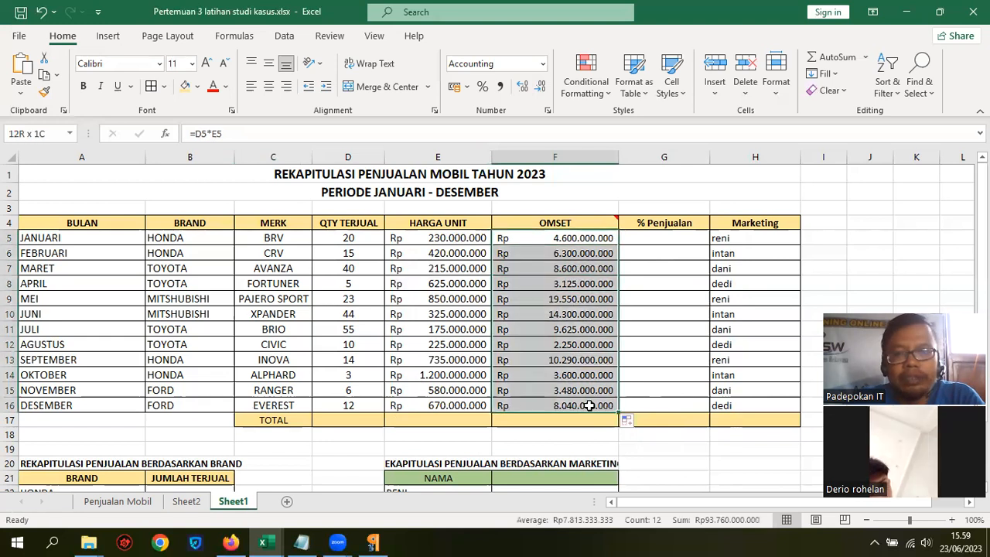
pyautogui.press('Delete')
pyautogui.click(641, 344)
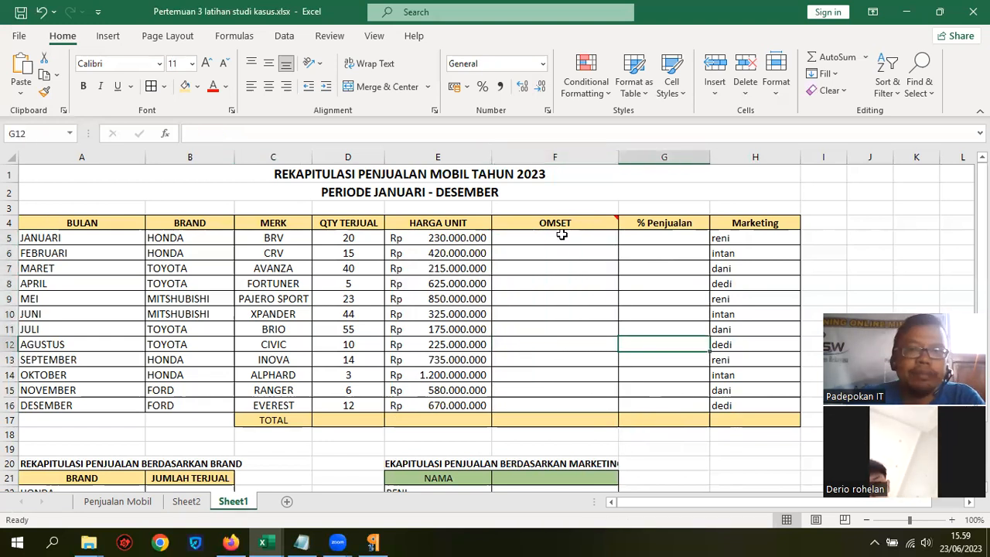
# Enter =D5*E5 in F5 for January's revenue and fill the formula down the OMSET column to F16.
pyautogui.click(561, 236)
pyautogui.click(340, 237)
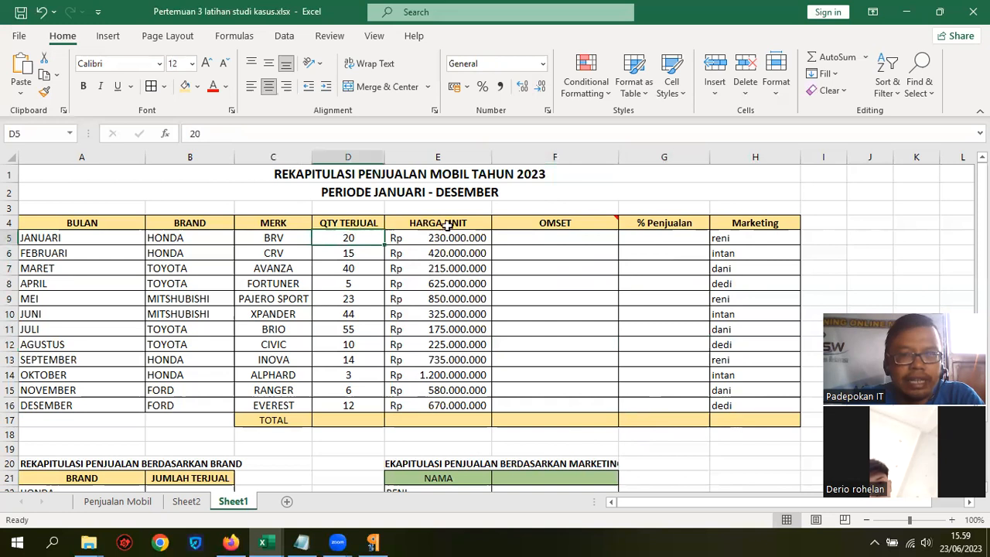
pyautogui.click(460, 237)
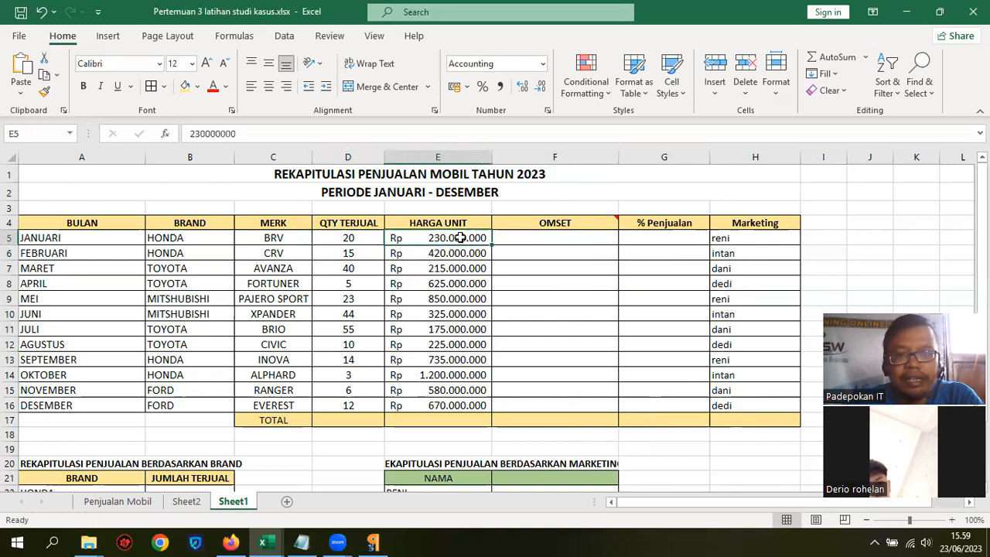
pyautogui.click(546, 238)
pyautogui.write('=')
pyautogui.click(356, 236)
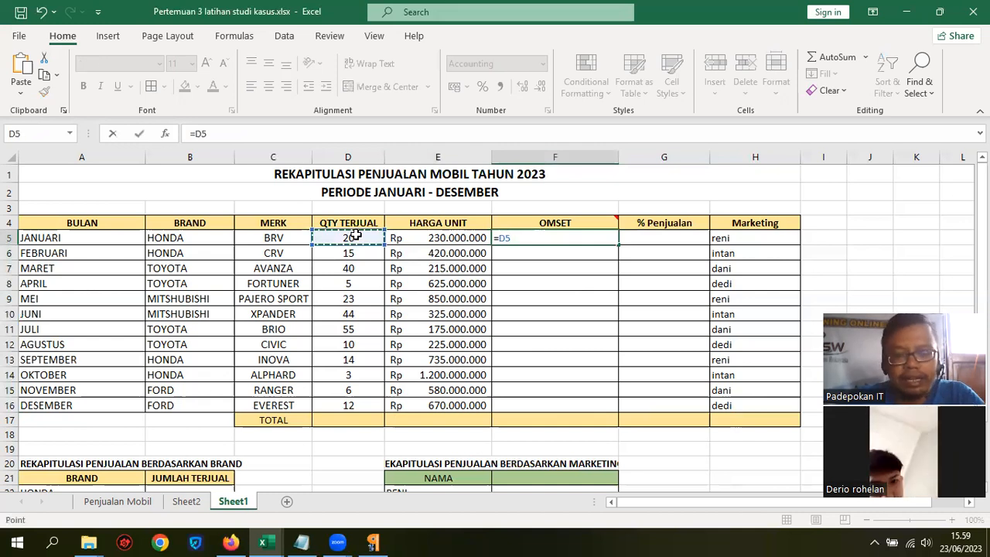
pyautogui.write('*')
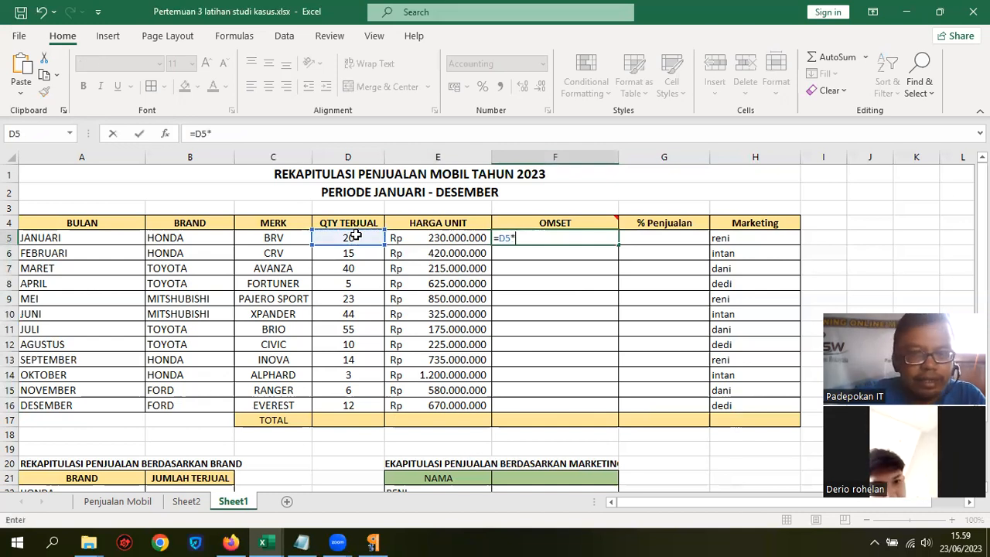
pyautogui.click(457, 236)
pyautogui.press('Return')
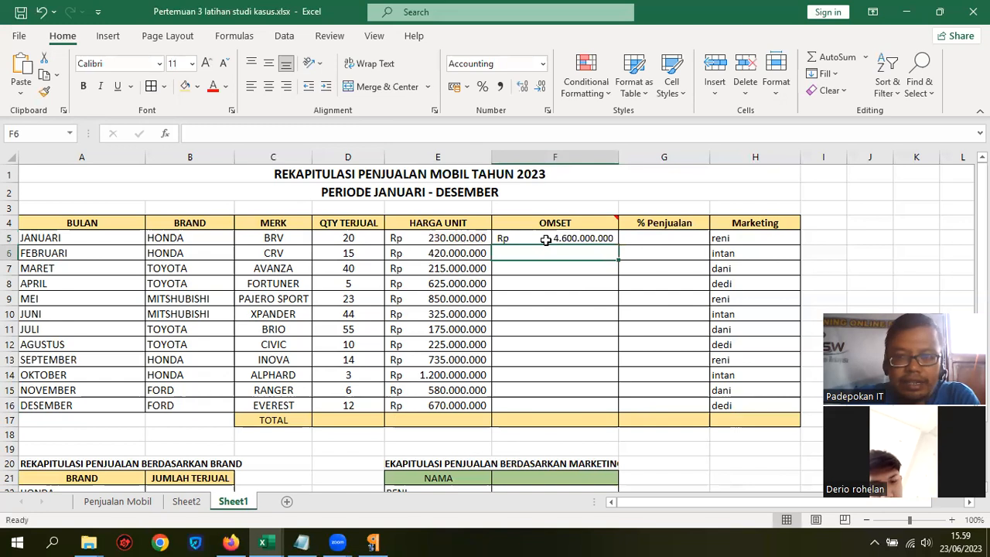
pyautogui.click(608, 239)
pyautogui.moveTo(618, 245); pyautogui.dragTo(626, 412)
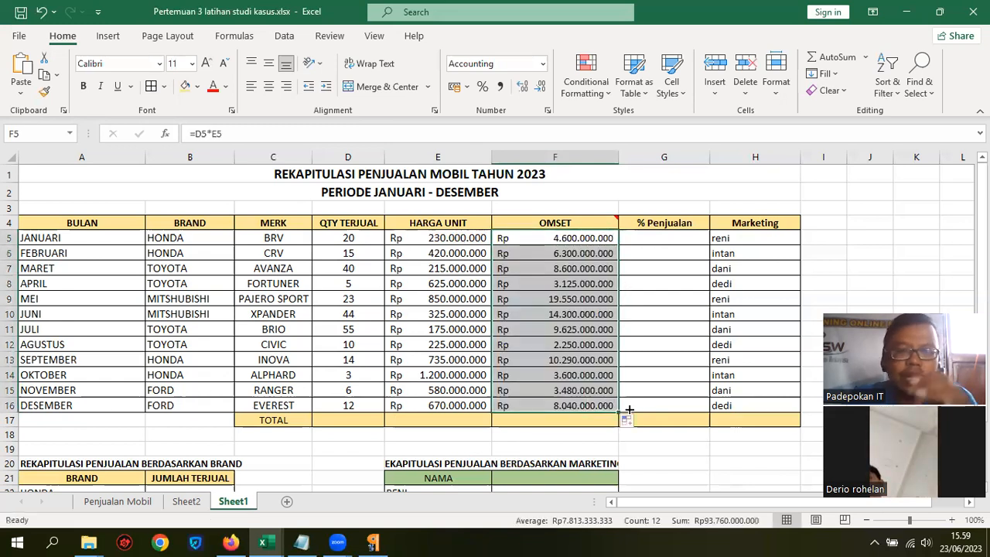
# Total the QTY TERJUAL column in D17 with =SUM(D5:D16) and centre the result in its cell.
pyautogui.click(349, 420)
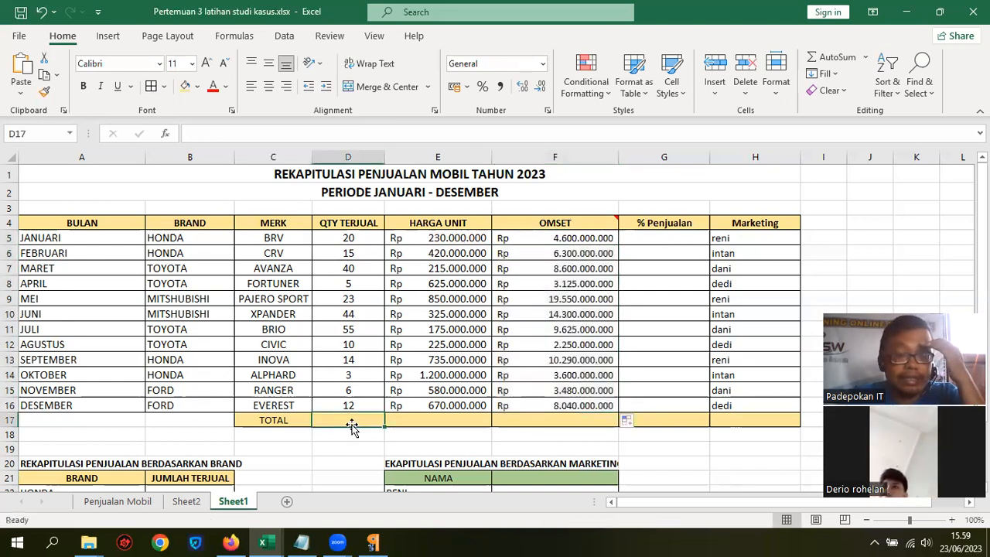
pyautogui.click(271, 420)
pyautogui.click(351, 417)
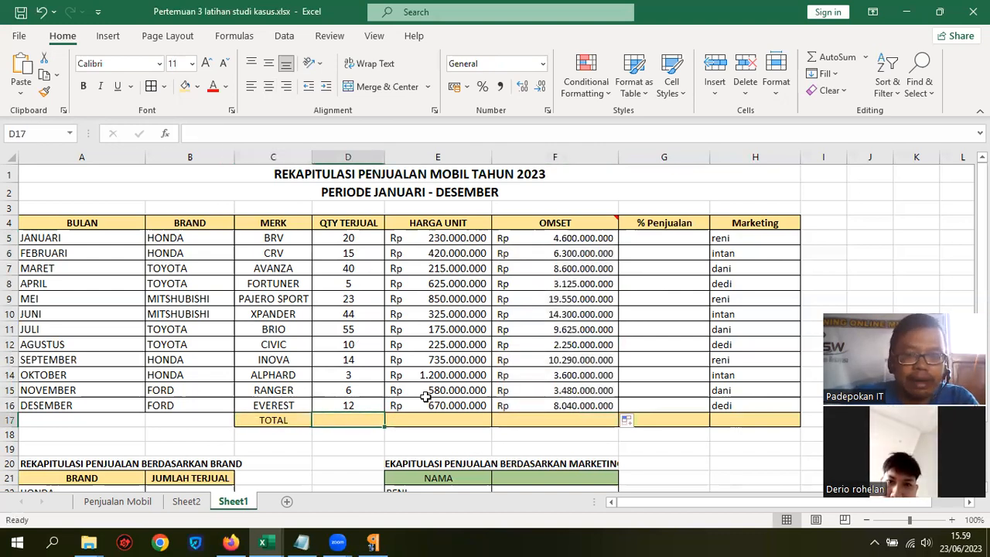
pyautogui.write('=sum')
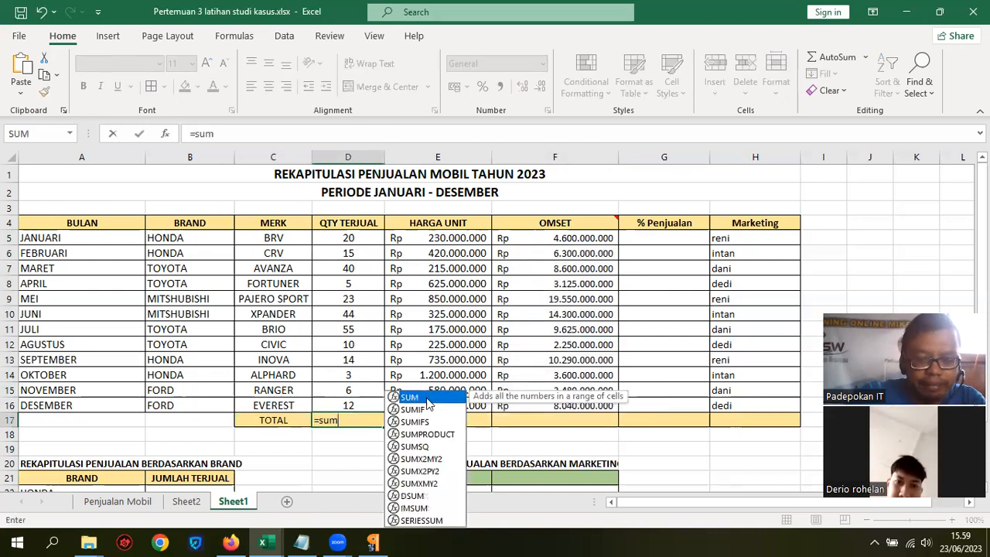
pyautogui.write('(')
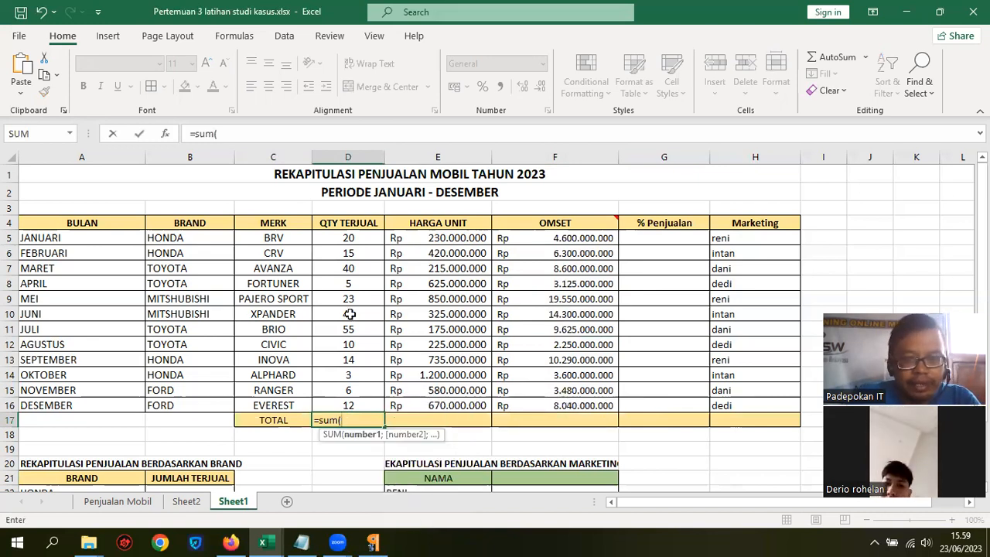
pyautogui.click(359, 238)
pyautogui.moveTo(348, 238); pyautogui.dragTo(348, 405)
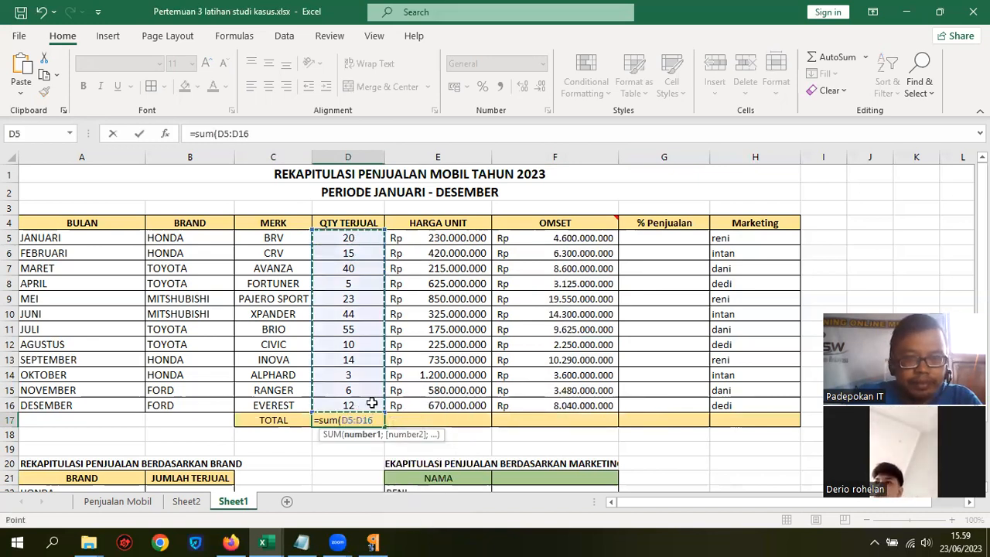
pyautogui.write(')')
pyautogui.press('Return')
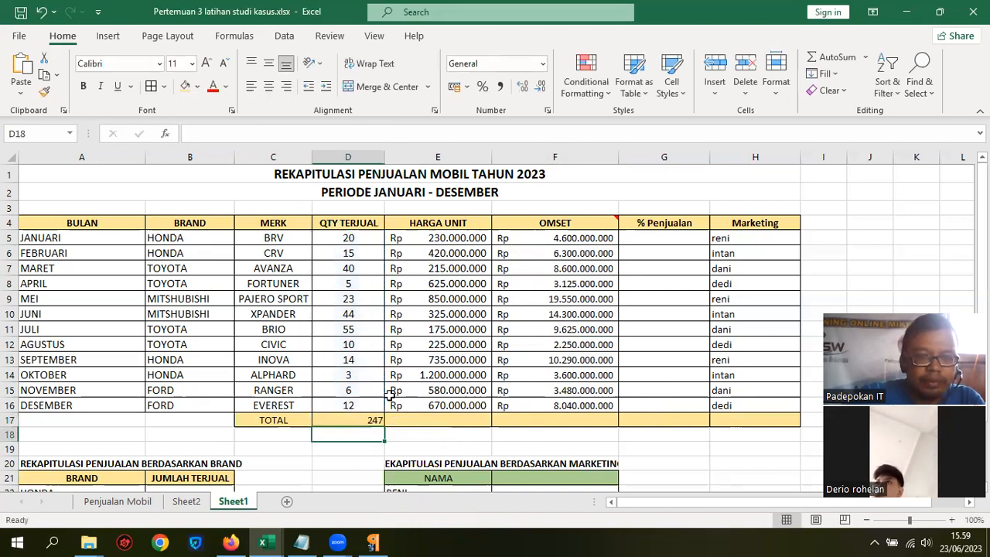
pyautogui.click(331, 420)
pyautogui.click(269, 86)
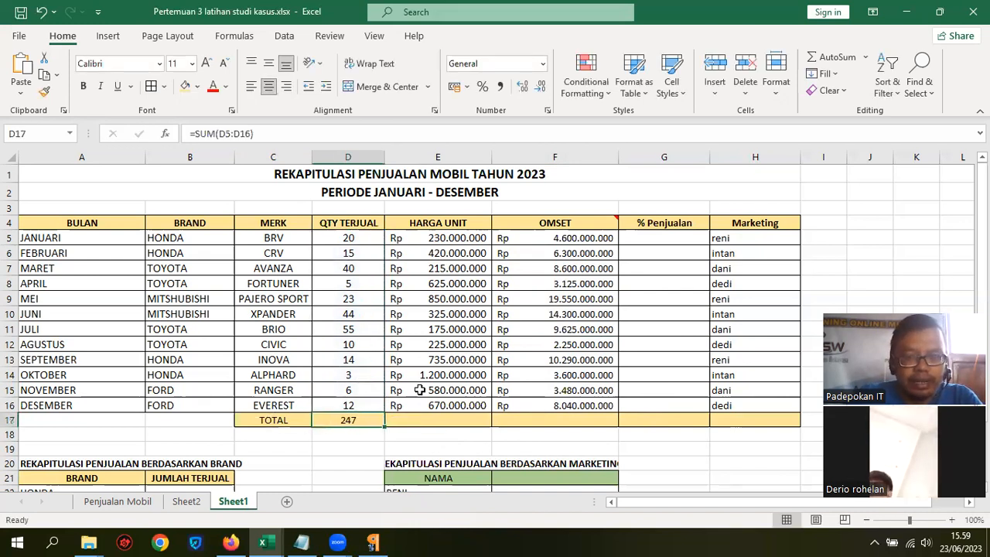
# Fill the D17 total formula across to F17 and apply the Rp Indonesian accounting format to E17:F17.
pyautogui.moveTo(384, 427); pyautogui.dragTo(555, 420)
pyautogui.moveTo(419, 390); pyautogui.dragTo(554, 420)
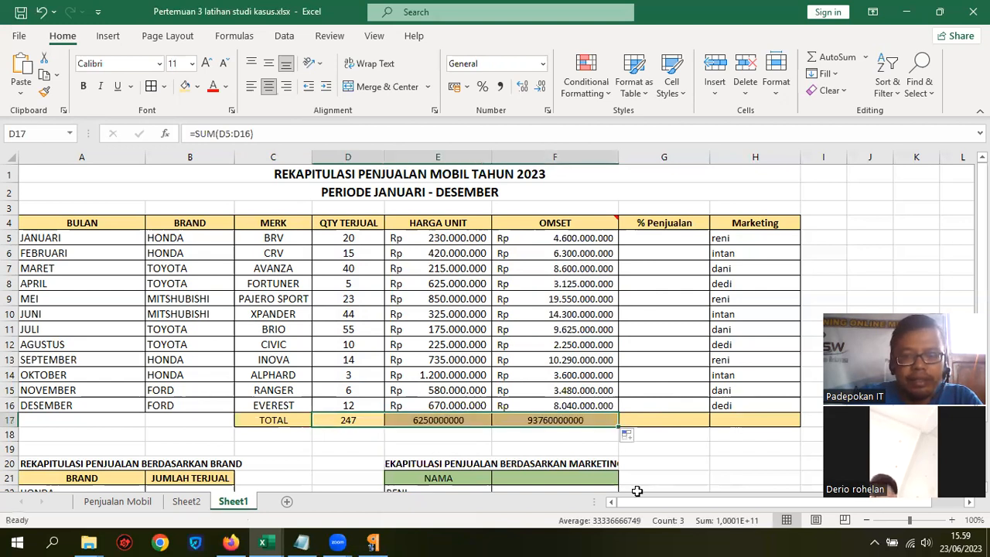
pyautogui.moveTo(418, 420); pyautogui.dragTo(560, 419)
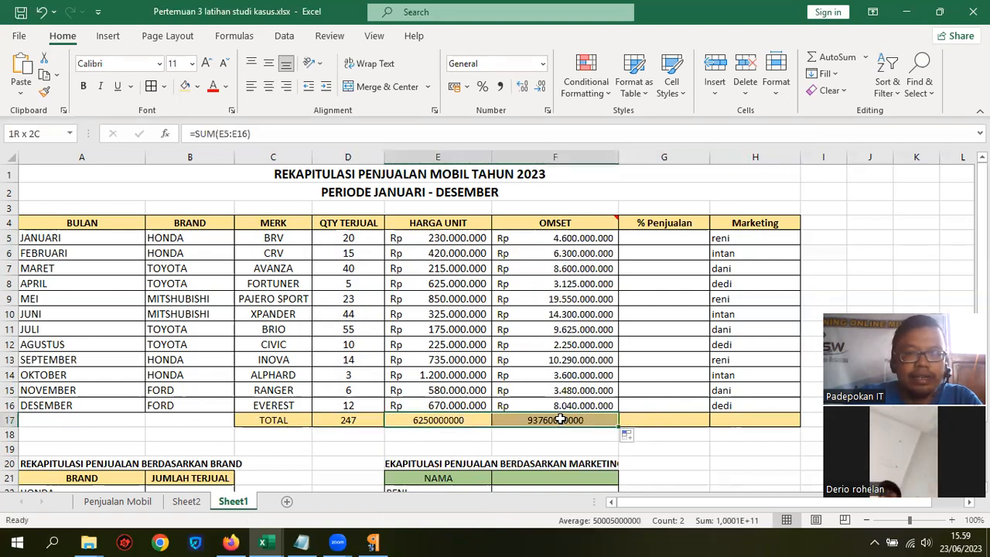
pyautogui.click(467, 87)
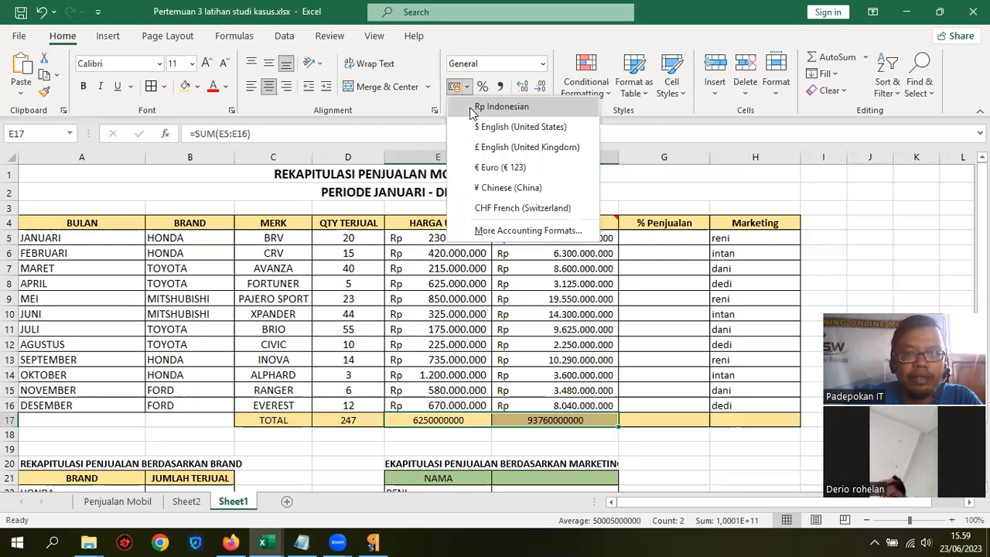
pyautogui.click(473, 108)
pyautogui.click(625, 317)
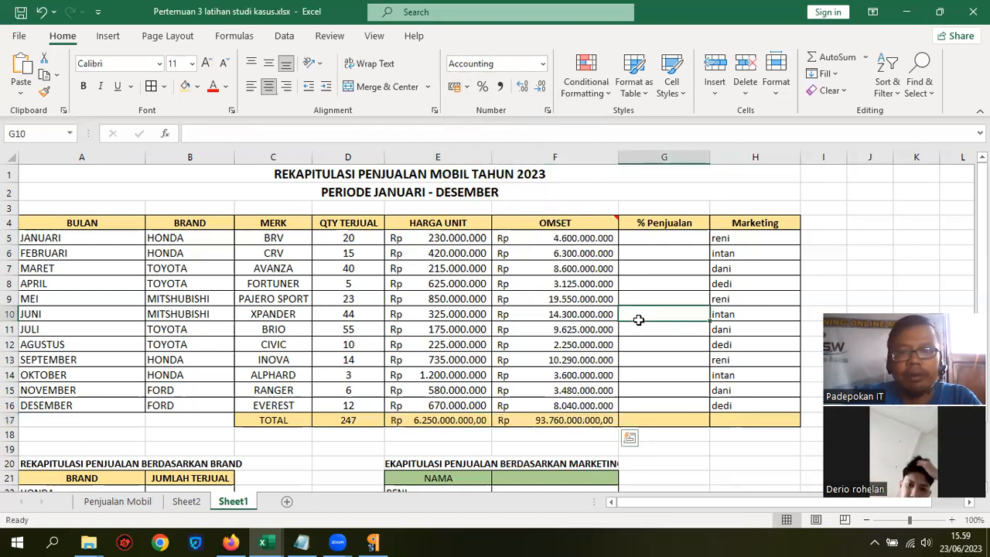
# Examine the total formulas in D17 and E17 and October's revenue formula in F14.
pyautogui.click(352, 420)
pyautogui.click(634, 197)
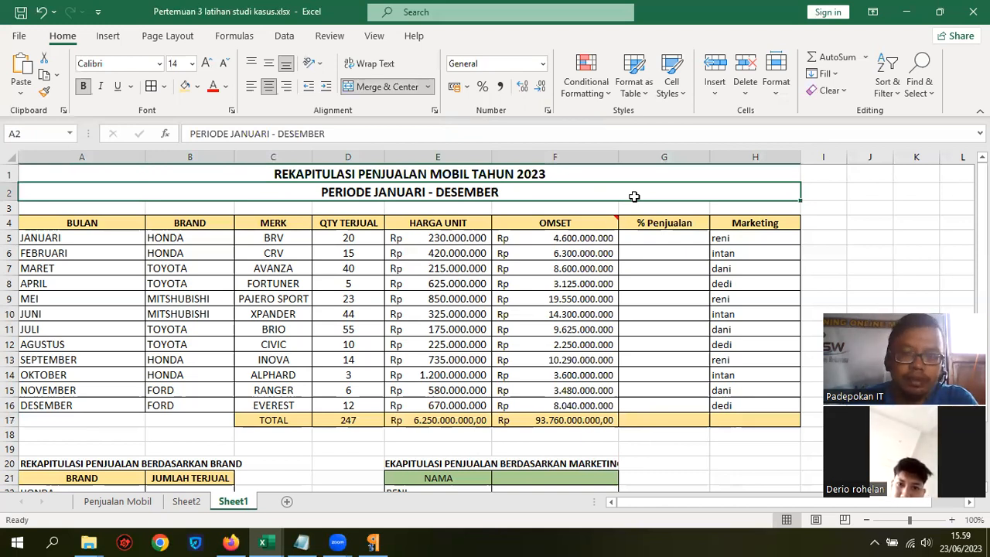
pyautogui.click(880, 186)
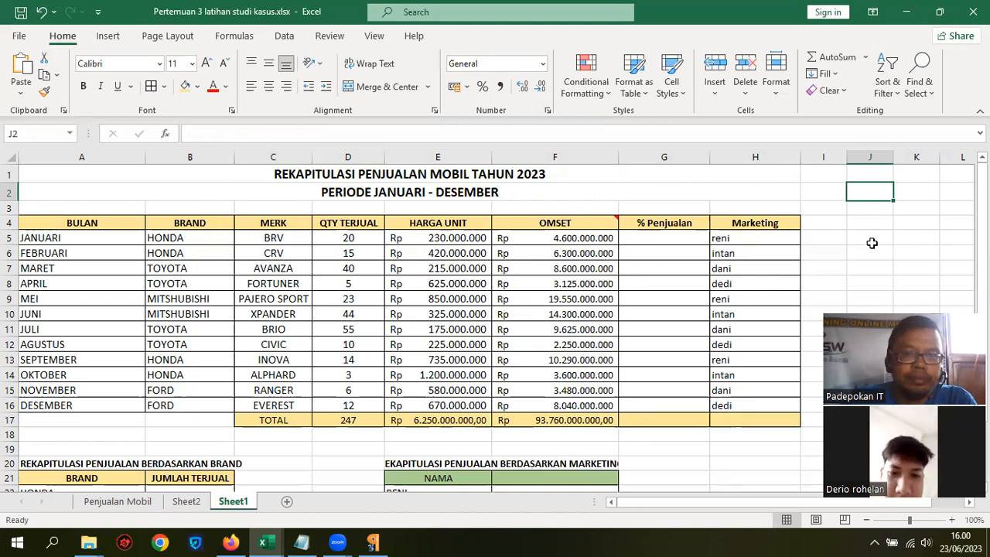
pyautogui.click(355, 426)
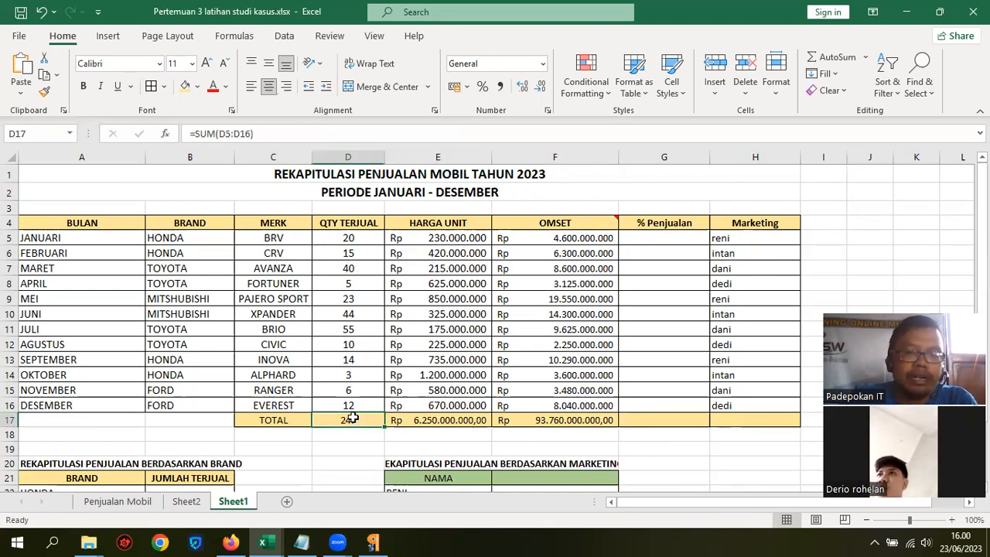
pyautogui.click(458, 420)
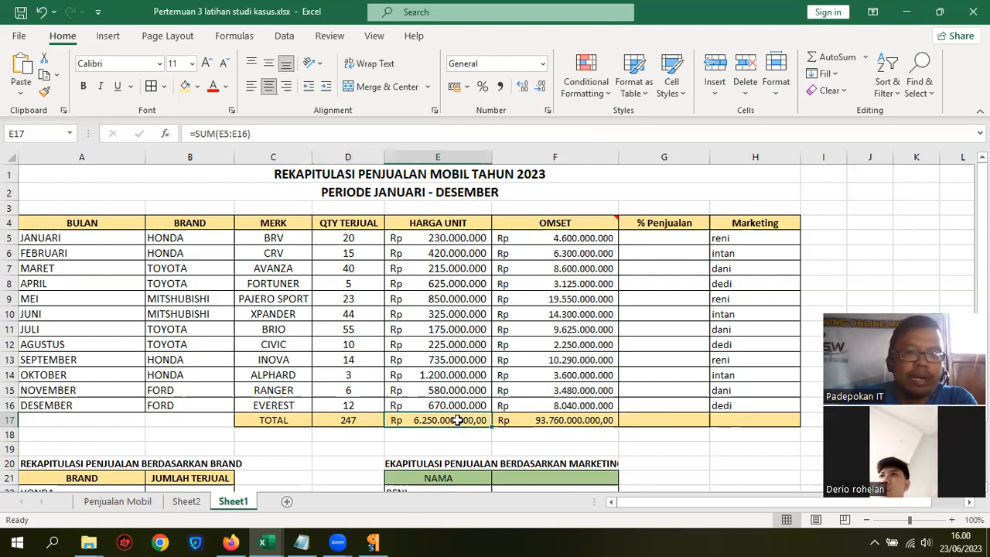
pyautogui.click(350, 420)
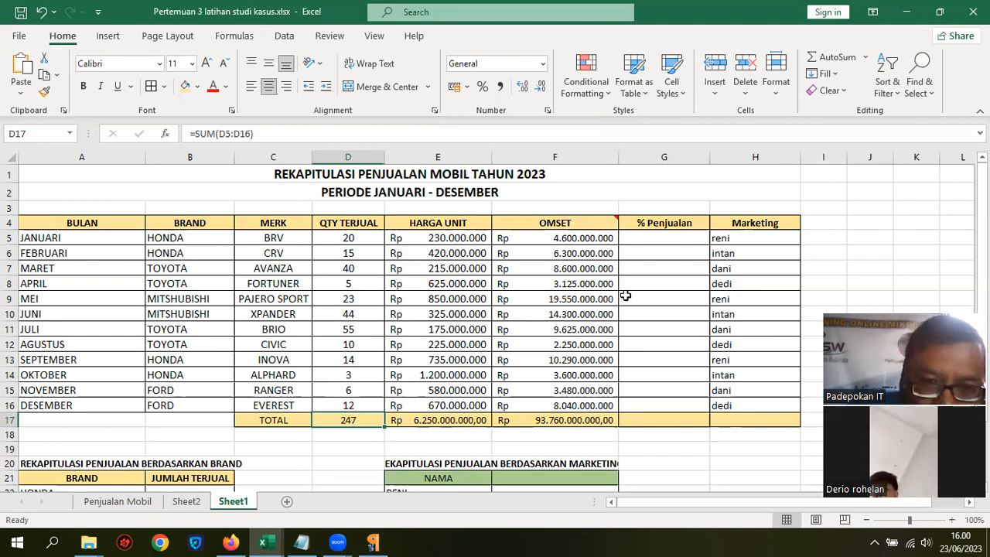
pyautogui.click(354, 430)
pyautogui.click(347, 420)
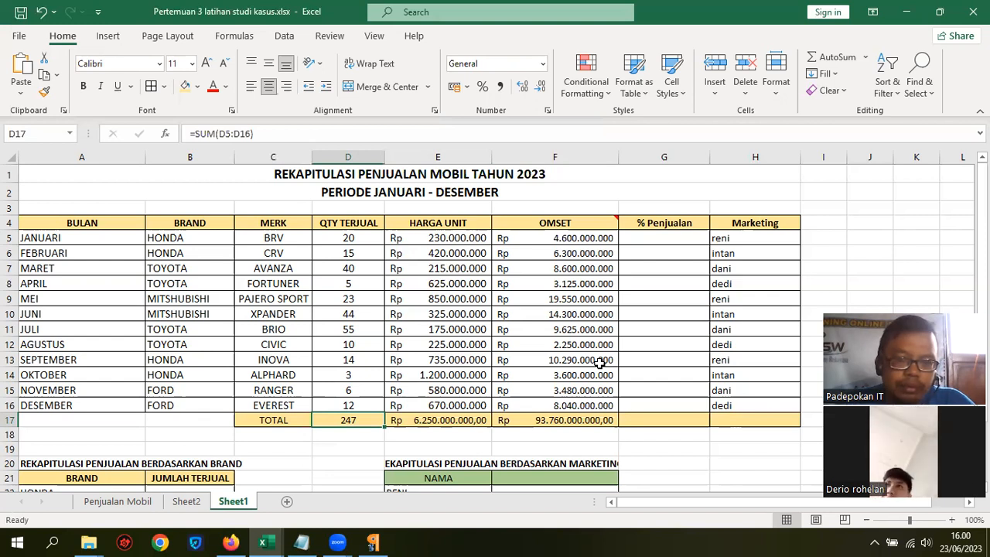
pyautogui.click(548, 374)
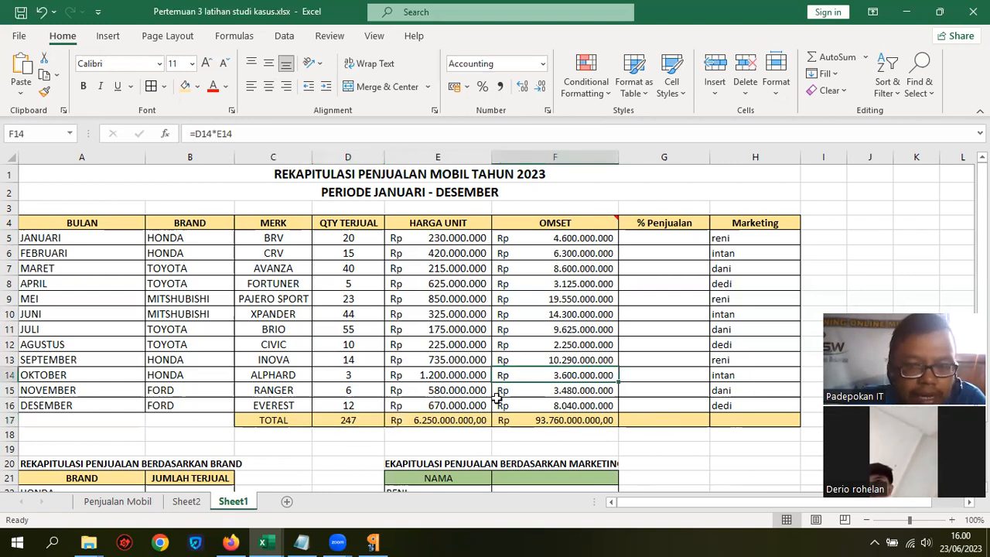
# Fill the D17 sum formula across the TOTAL row to F17 again.
pyautogui.click(348, 418)
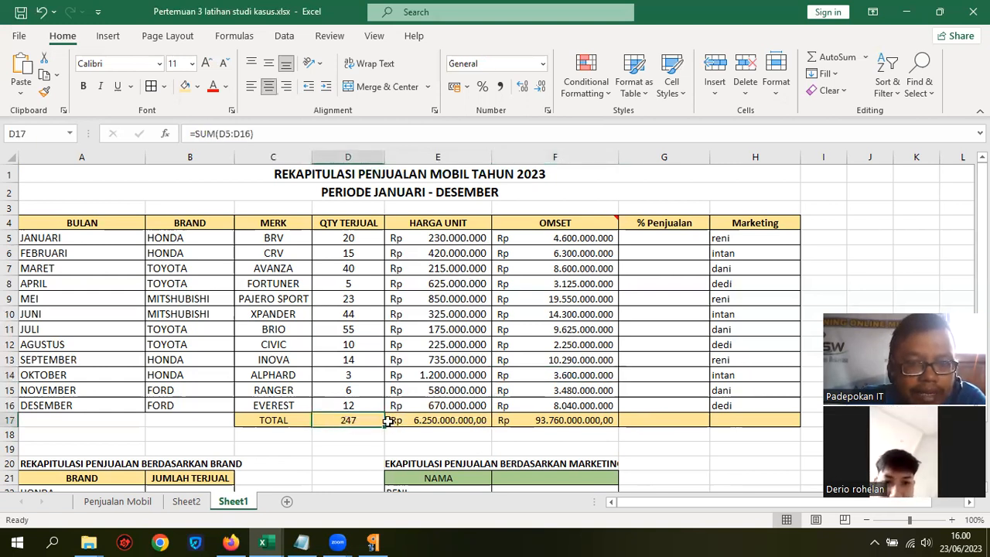
pyautogui.moveTo(385, 424); pyautogui.dragTo(604, 422)
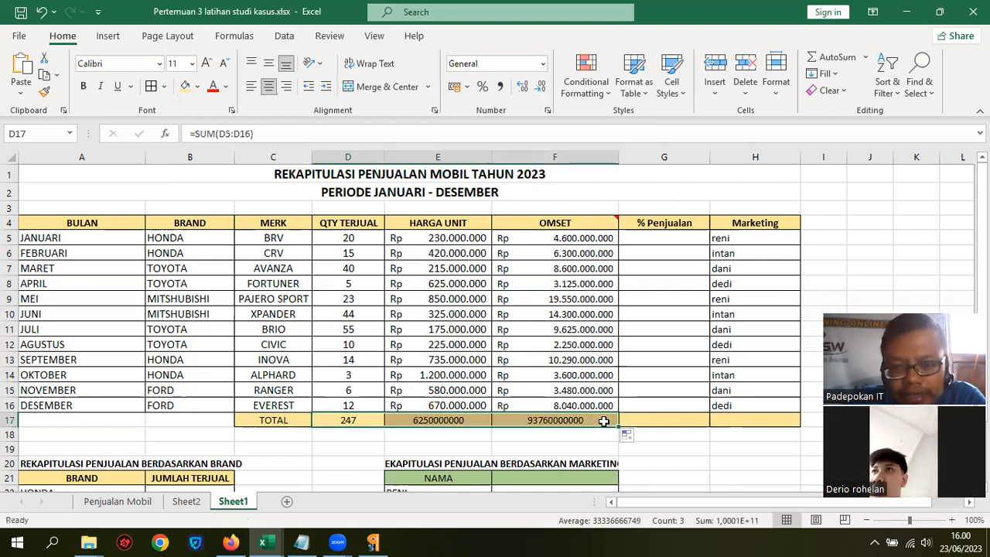
pyautogui.click(335, 420)
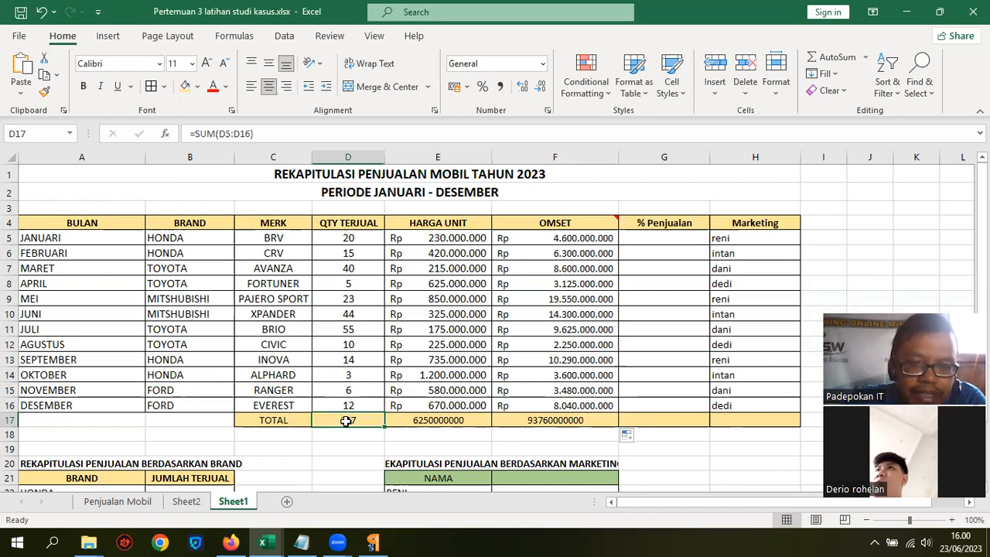
pyautogui.moveTo(384, 426); pyautogui.dragTo(557, 424)
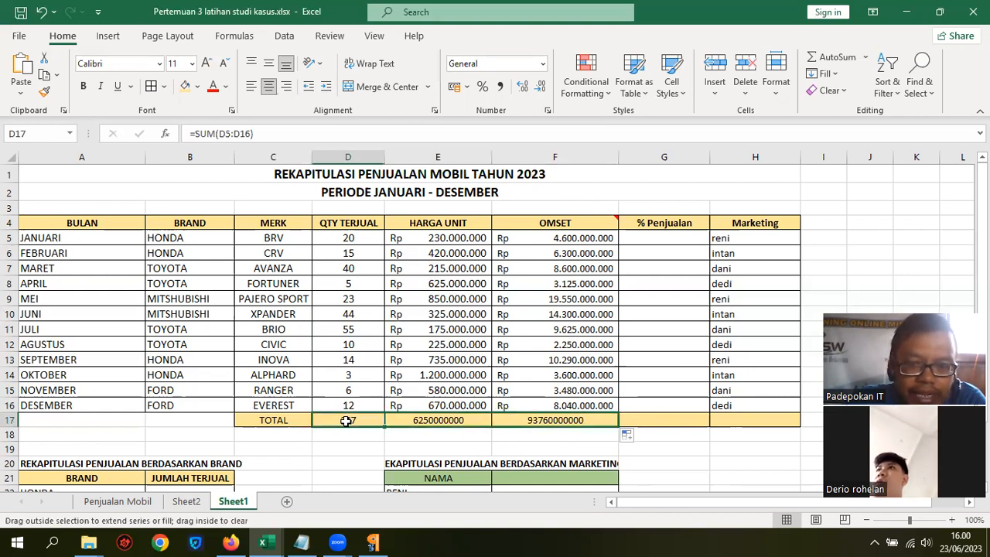
# Format the HARGA UNIT and OMSET totals in E17:F17 as Rp Indonesian accounting amounts.
pyautogui.moveTo(438, 422); pyautogui.dragTo(522, 429)
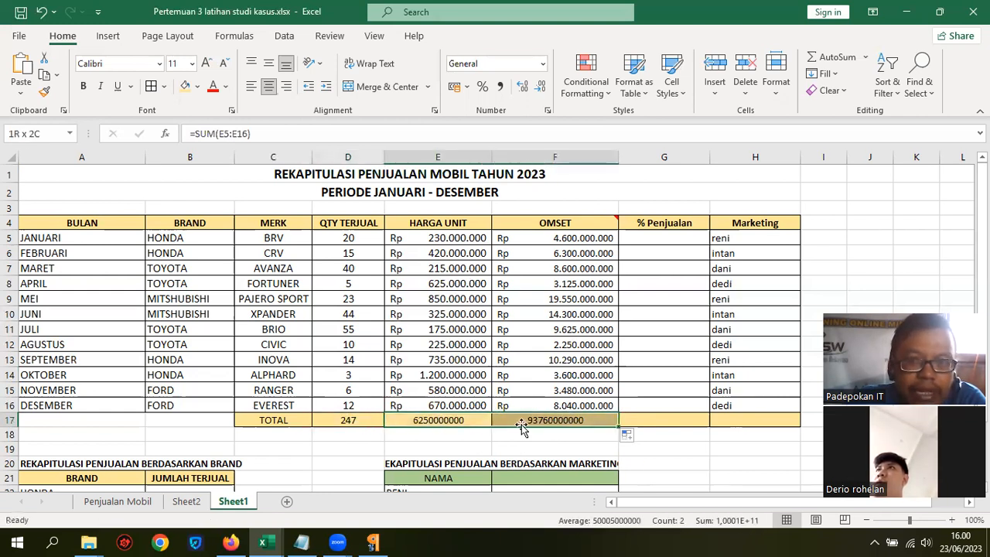
pyautogui.click(467, 87)
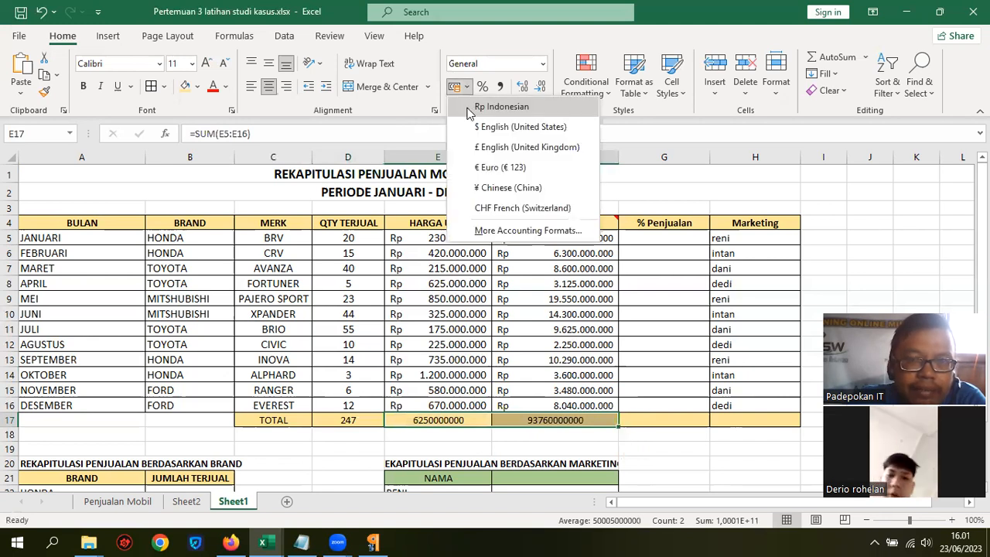
pyautogui.click(501, 107)
pyautogui.click(781, 193)
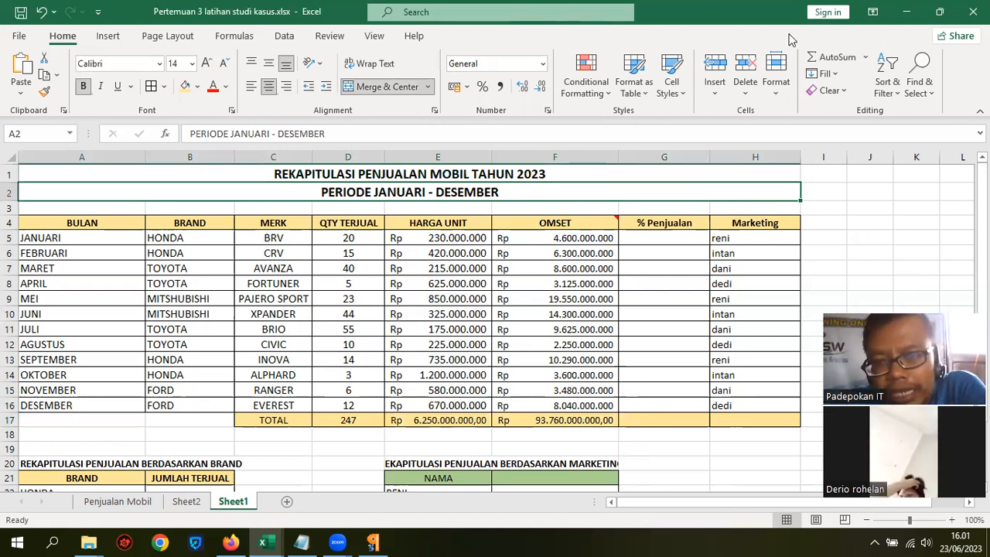
# Begin January's % Penjualan formula in G5 by dividing its OMSET in F5 by the OMSET total in F17.
pyautogui.click(671, 222)
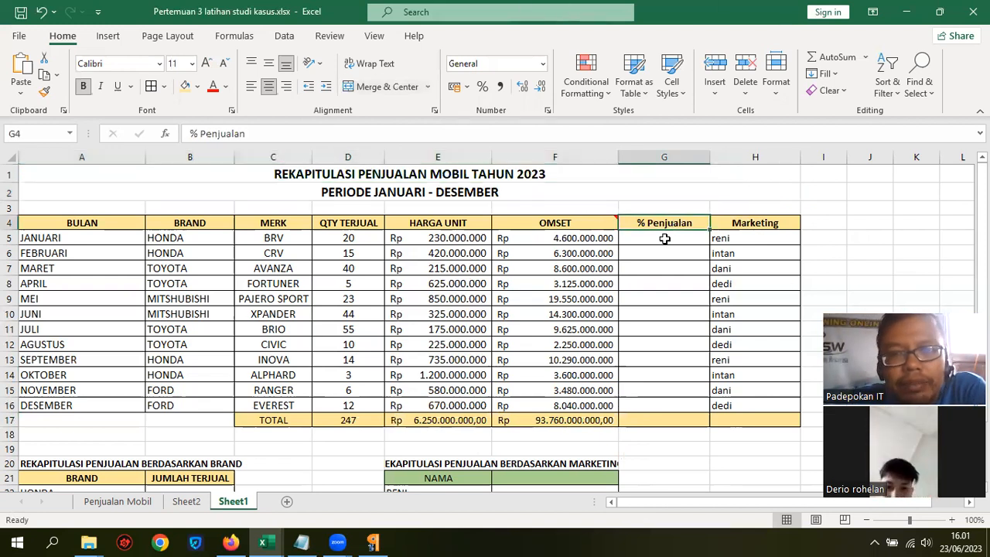
pyautogui.click(665, 239)
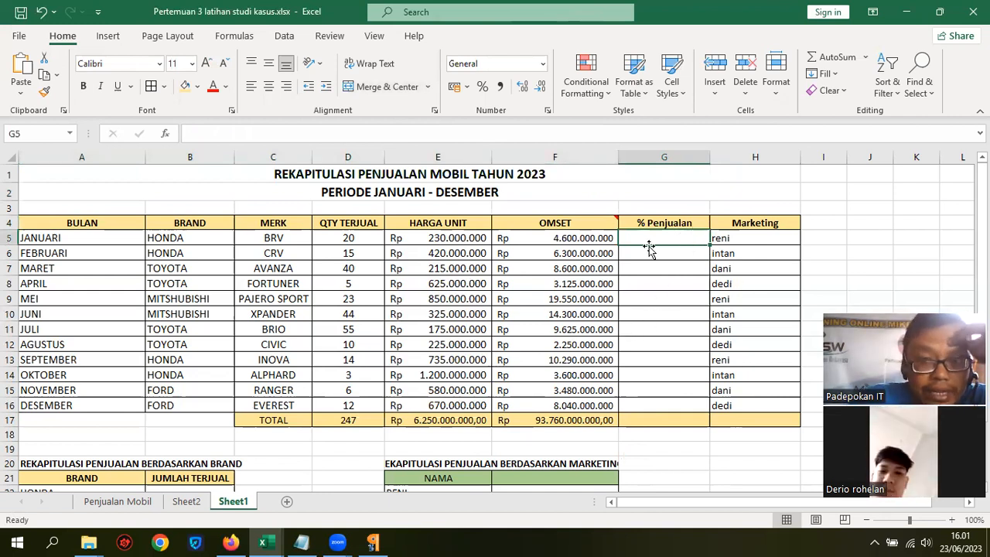
pyautogui.click(590, 421)
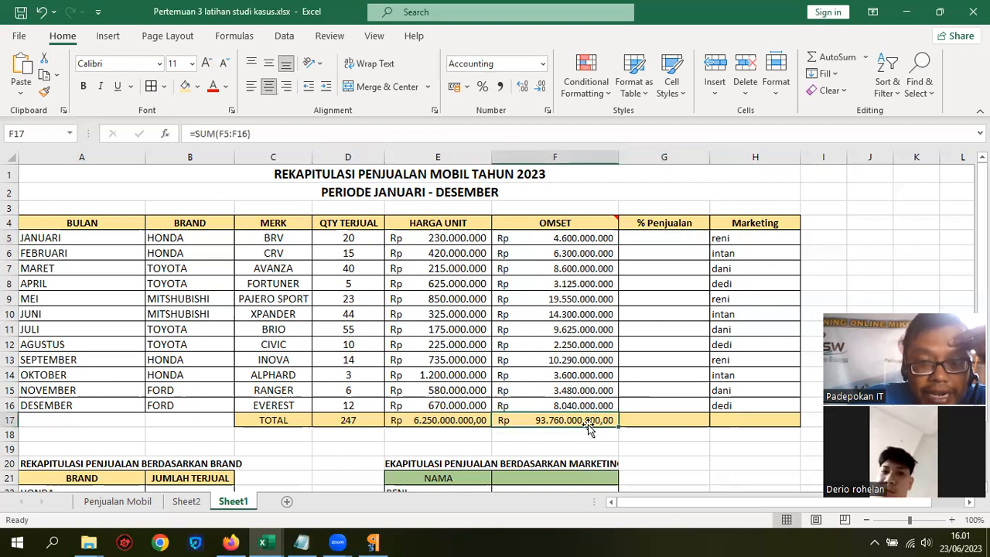
pyautogui.click(673, 247)
pyautogui.click(665, 234)
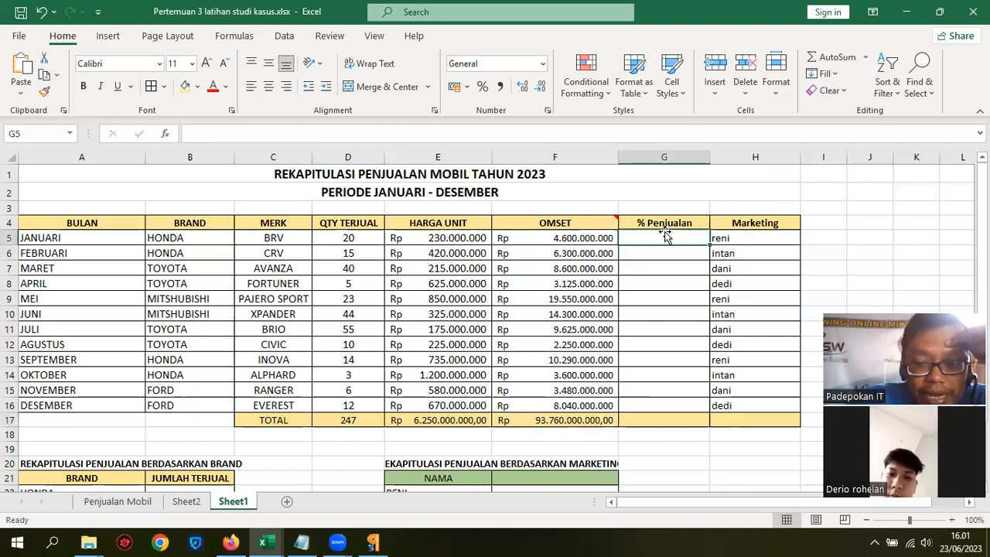
pyautogui.write('=')
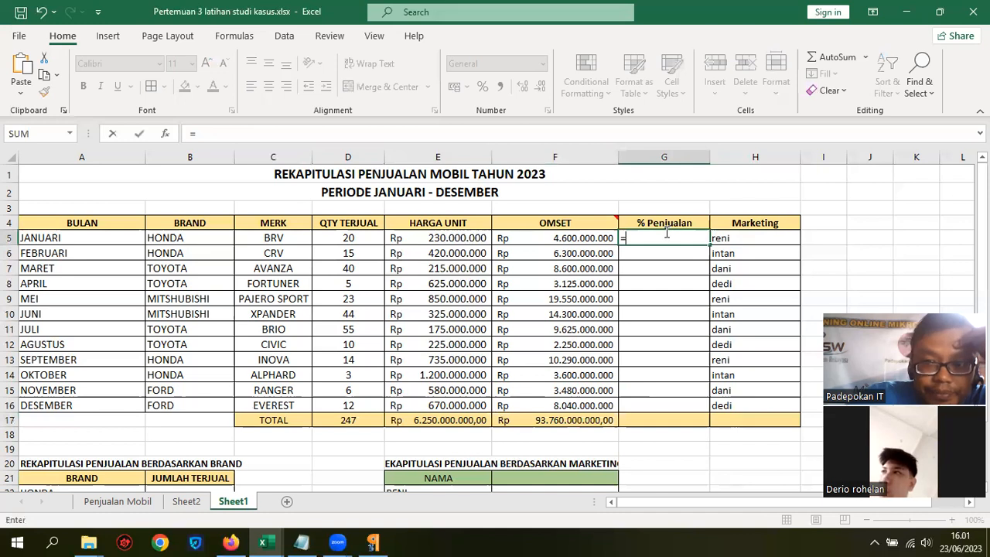
pyautogui.click(573, 239)
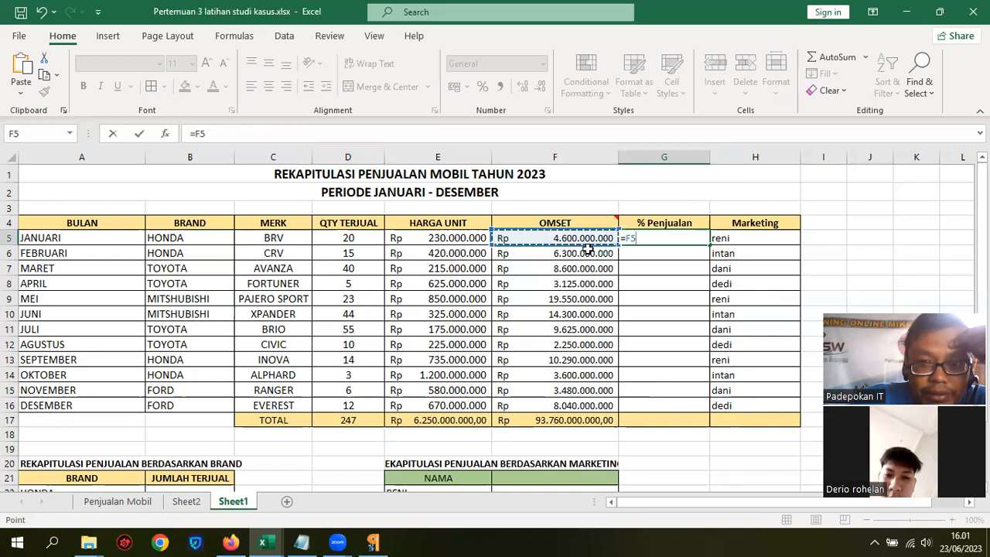
pyautogui.write('/')
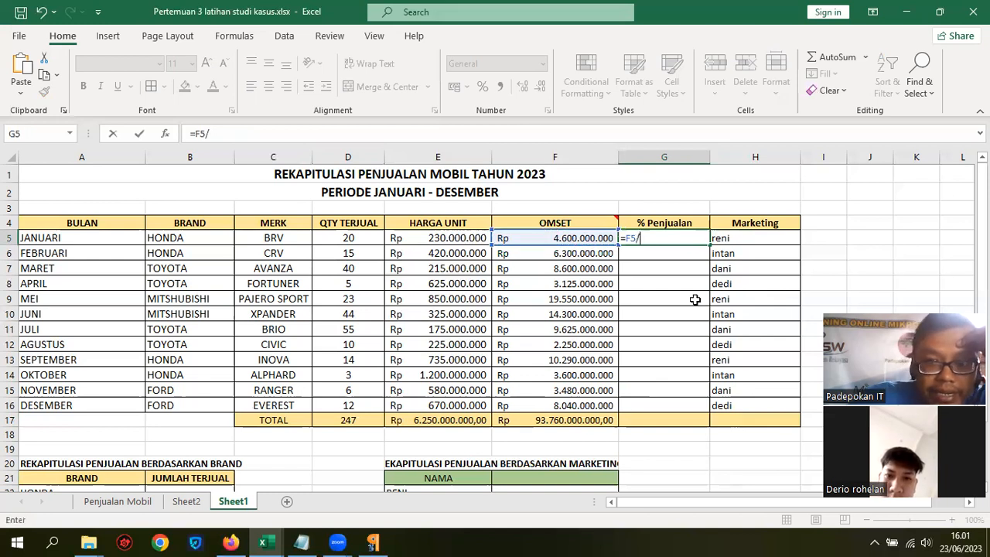
pyautogui.click(556, 426)
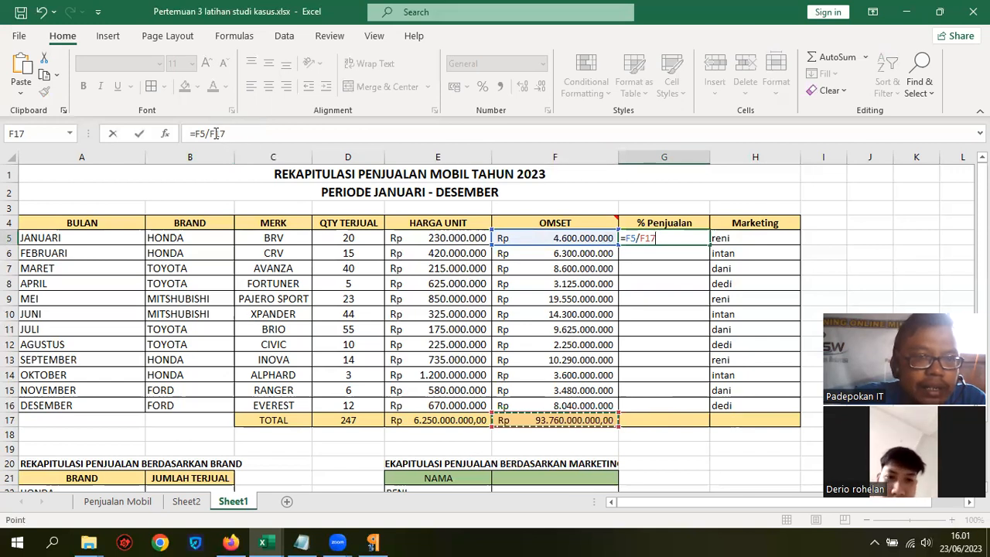
# Make the F17 reference absolute and multiply by 100%, so the G5 formula is =F5/$F$17 * 100%.
pyautogui.click(215, 133)
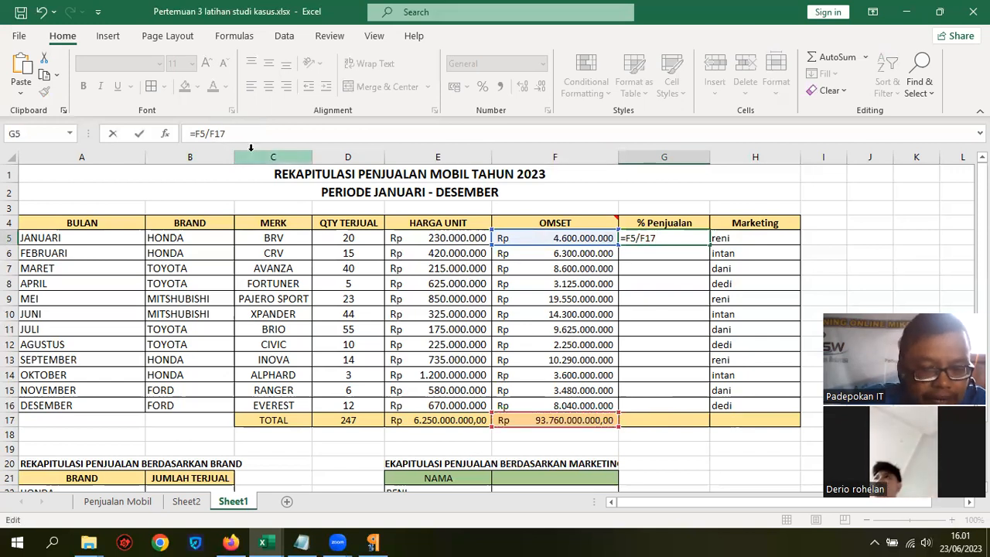
pyautogui.write('$')
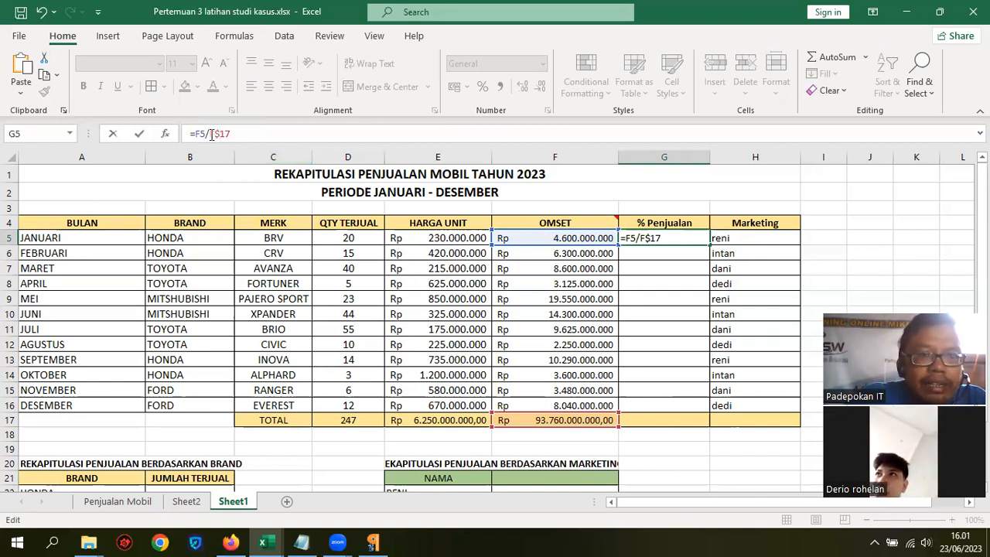
pyautogui.write('$')
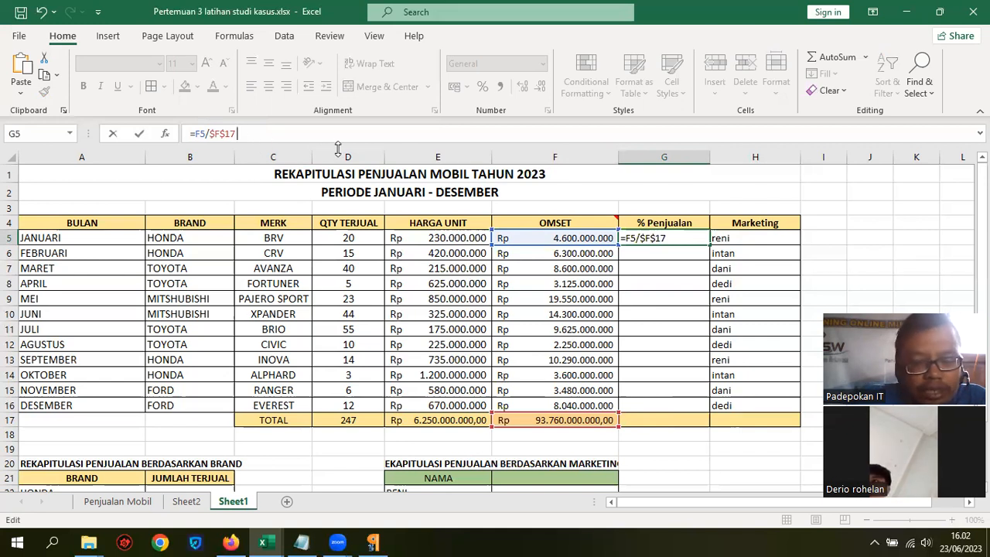
pyautogui.write('0')
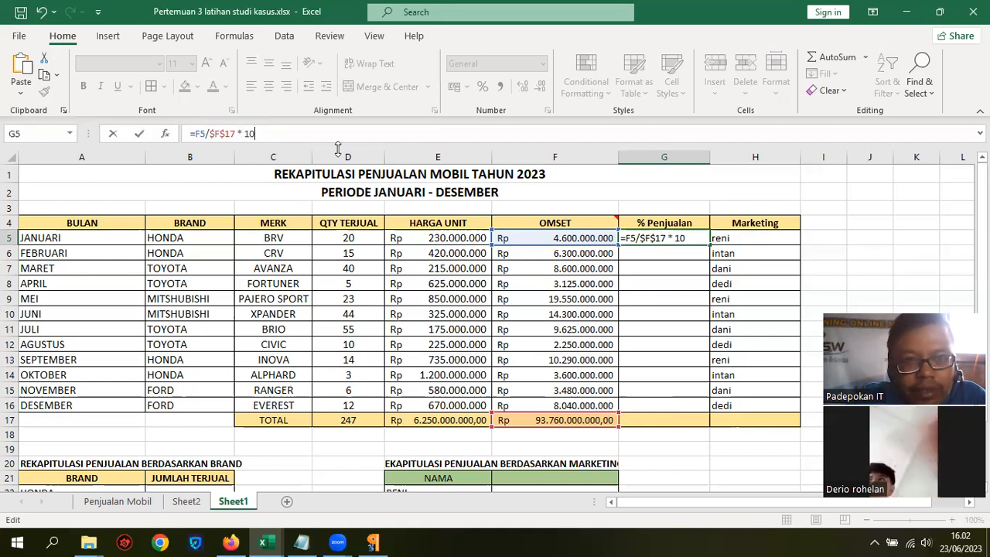
pyautogui.write('0%')
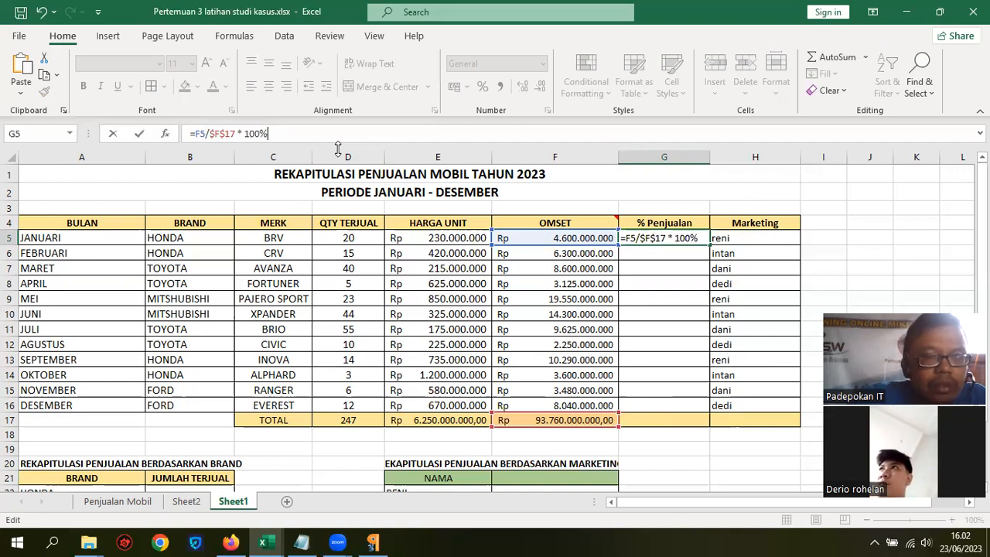
pyautogui.press('Return')
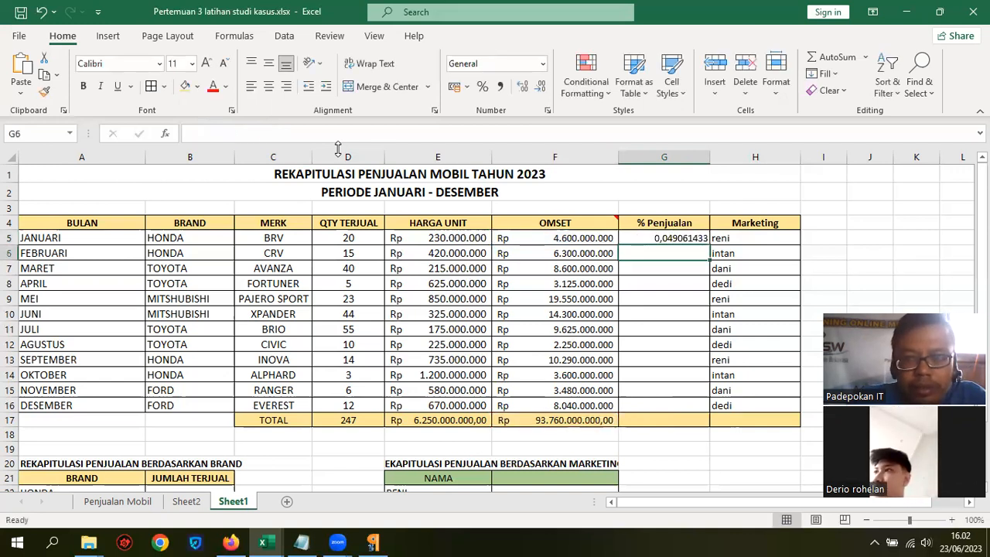
# Fill the January percentage formula from G5 down to December in G16.
pyautogui.click(672, 238)
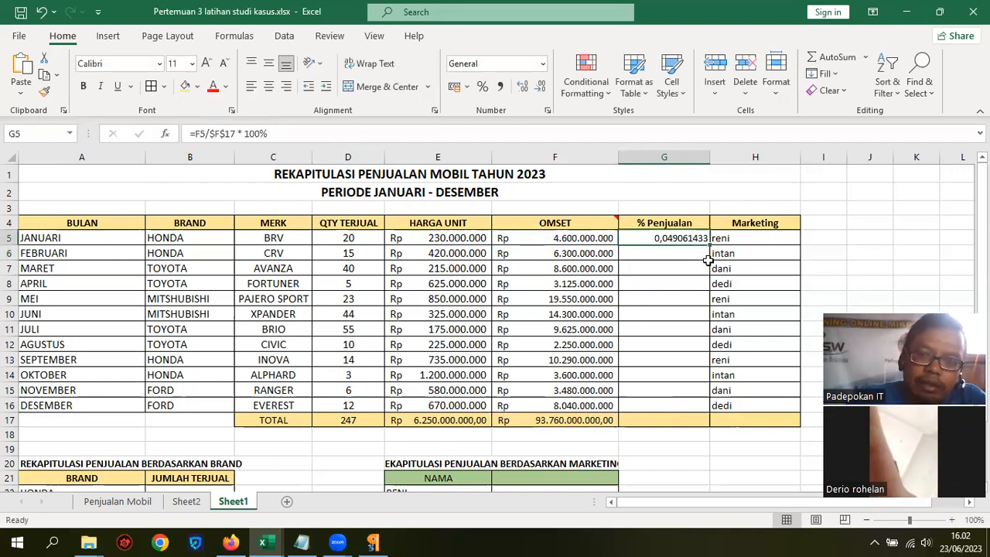
pyautogui.moveTo(708, 244); pyautogui.dragTo(704, 417)
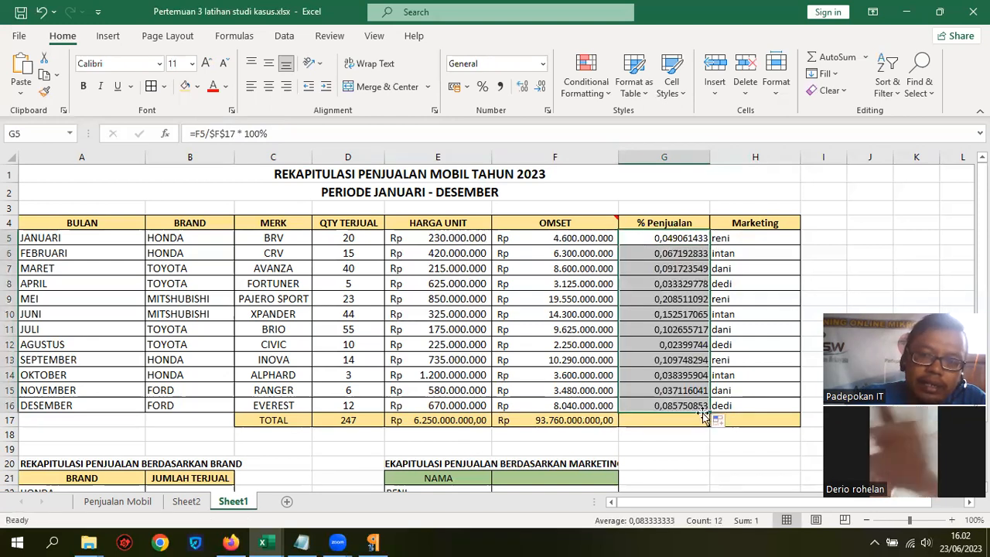
pyautogui.click(676, 265)
# Format the % Penjualan values in G5:G16 as centred percentages with two decimal places.
pyautogui.click(660, 238)
pyautogui.keyDown('shift'); pyautogui.click(663, 402); pyautogui.keyUp('shift')
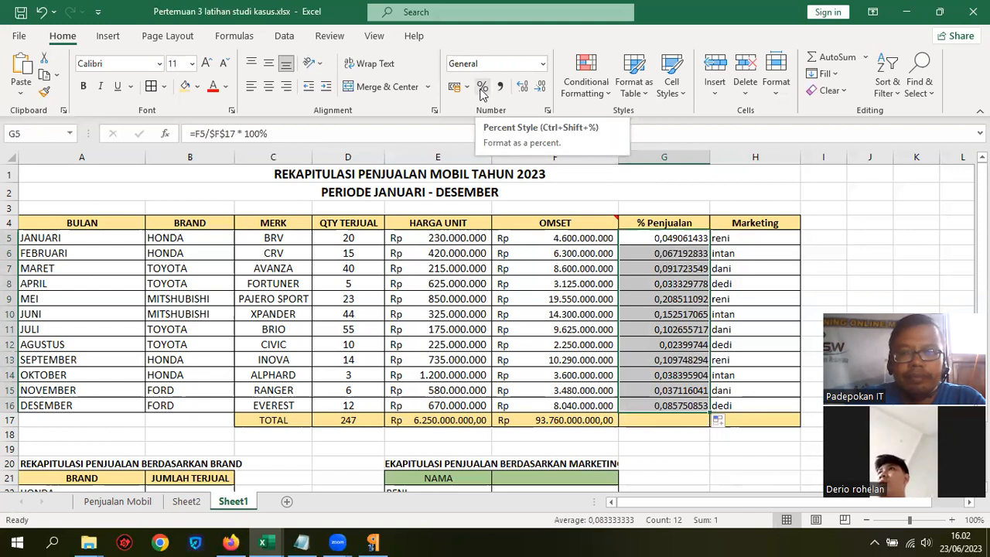
pyautogui.click(483, 87)
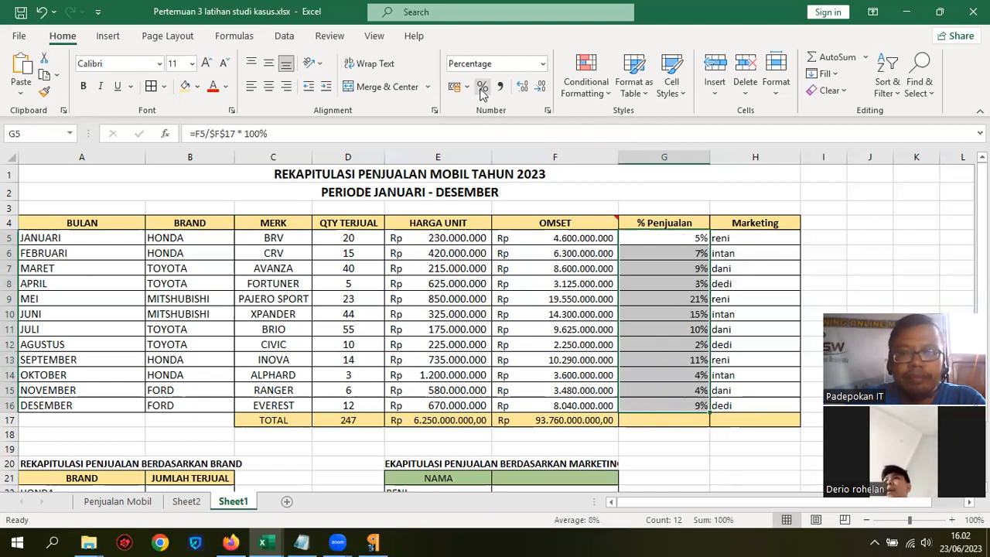
pyautogui.click(268, 86)
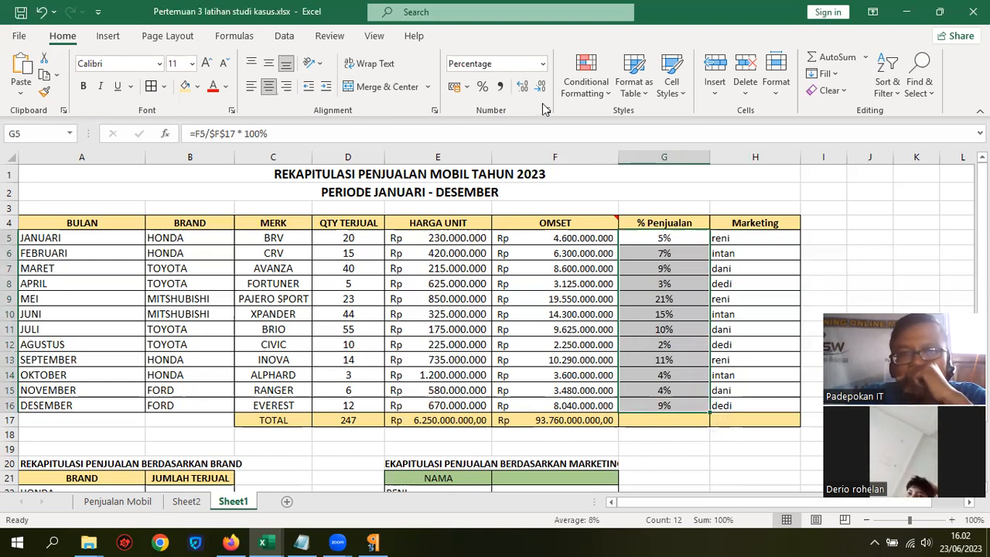
pyautogui.click(523, 87)
pyautogui.click(523, 88)
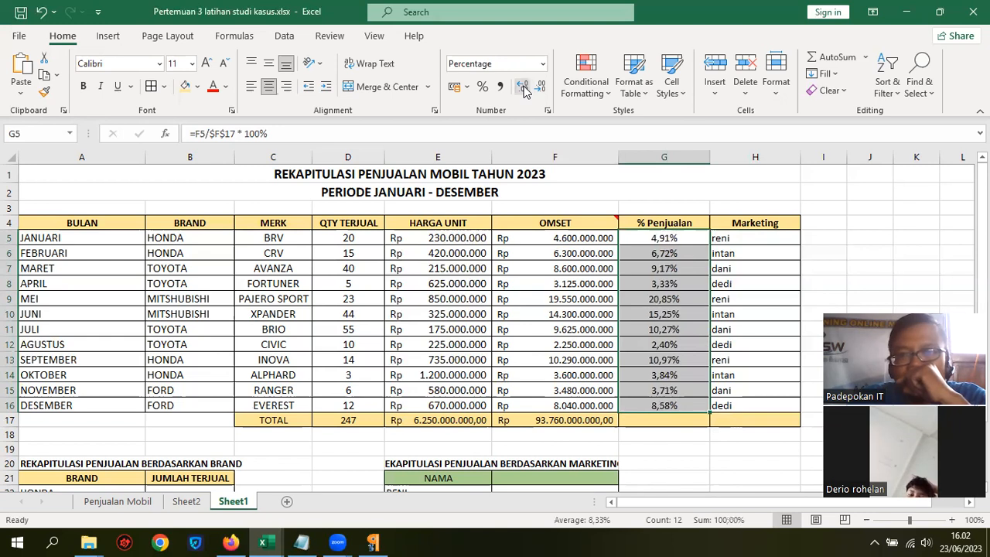
pyautogui.click(903, 222)
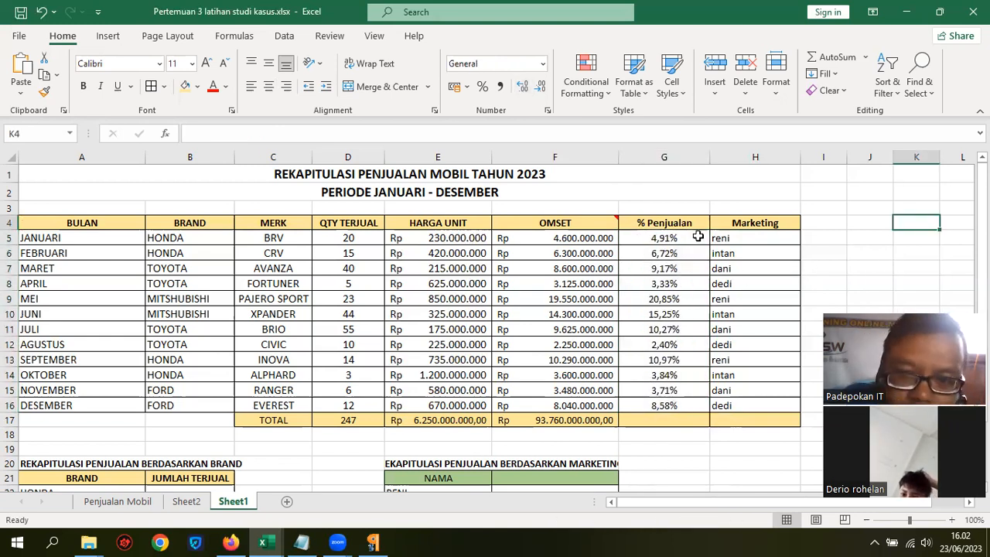
# Insert a comment on the % Penjualan header in G4 and clear its default author text.
pyautogui.moveTo(697, 236); pyautogui.dragTo(698, 259)
pyautogui.click(671, 222)
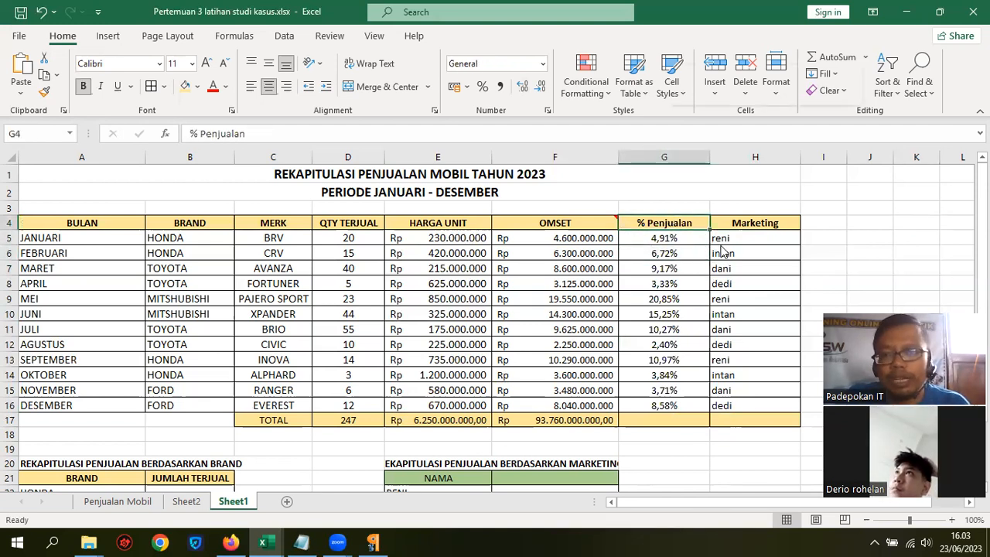
pyautogui.rightClick(674, 224)
pyautogui.click(730, 430)
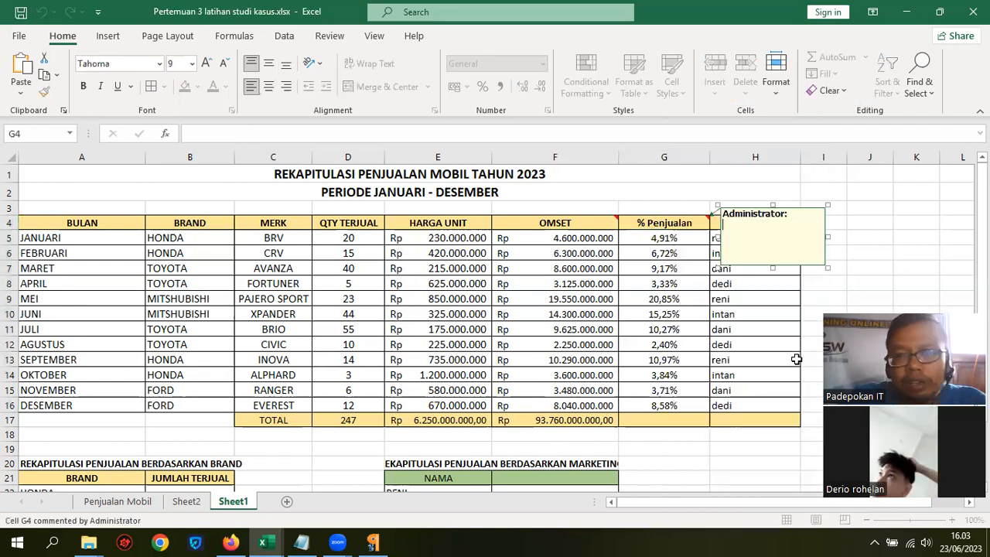
pyautogui.press('BackSpace')
pyautogui.press('BackSpace')
pyautogui.press('BackSpace')
pyautogui.press('BackSpace')
pyautogui.press('BackSpace')
pyautogui.press('BackSpace')
pyautogui.press('BackSpace')
pyautogui.press('BackSpace')
pyautogui.press('BackSpace')
pyautogui.press('BackSpace')
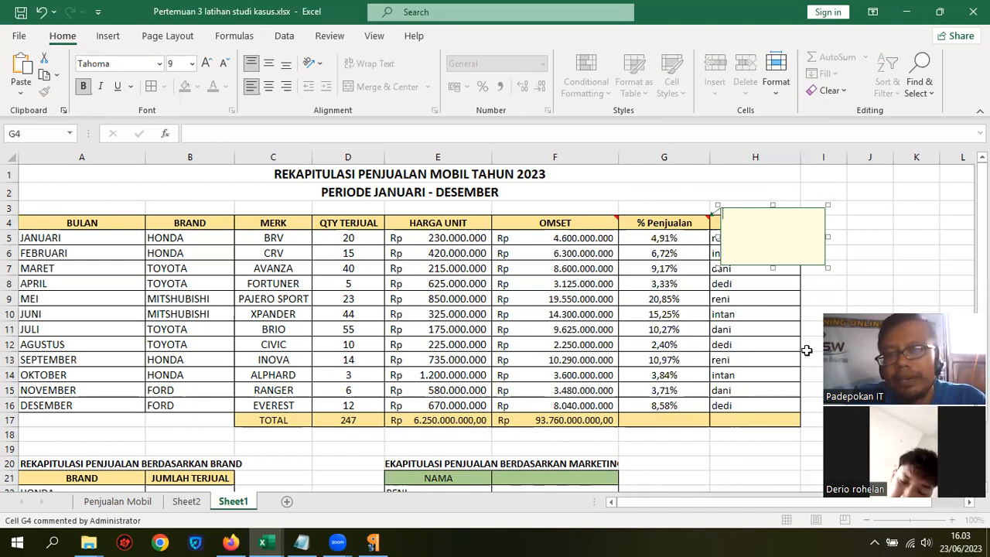
pyautogui.click(663, 268)
pyautogui.moveTo(665, 236); pyautogui.dragTo(692, 406)
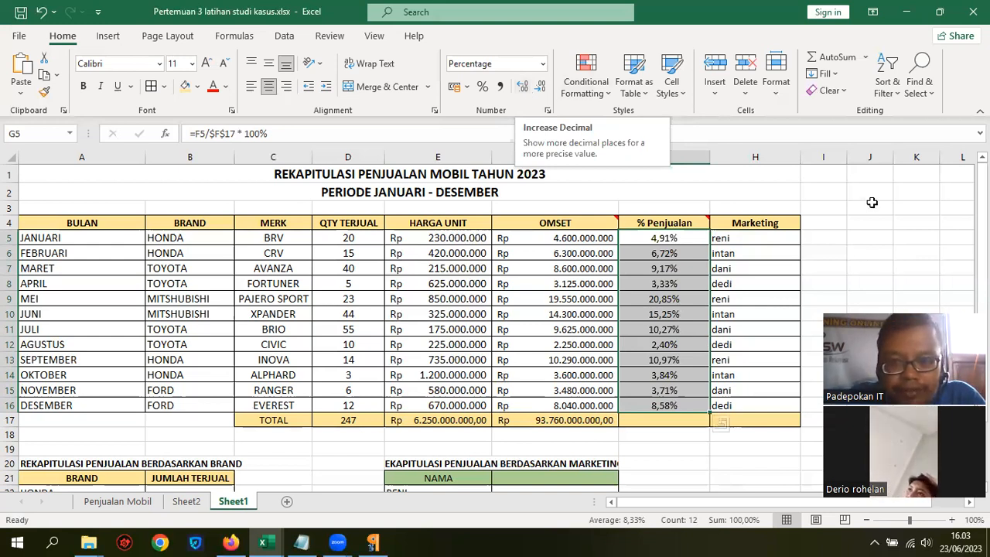
# Edit the comment on the % Penjualan header in G4 and enter "Rumus Persentase" as its first line.
pyautogui.rightClick(669, 226)
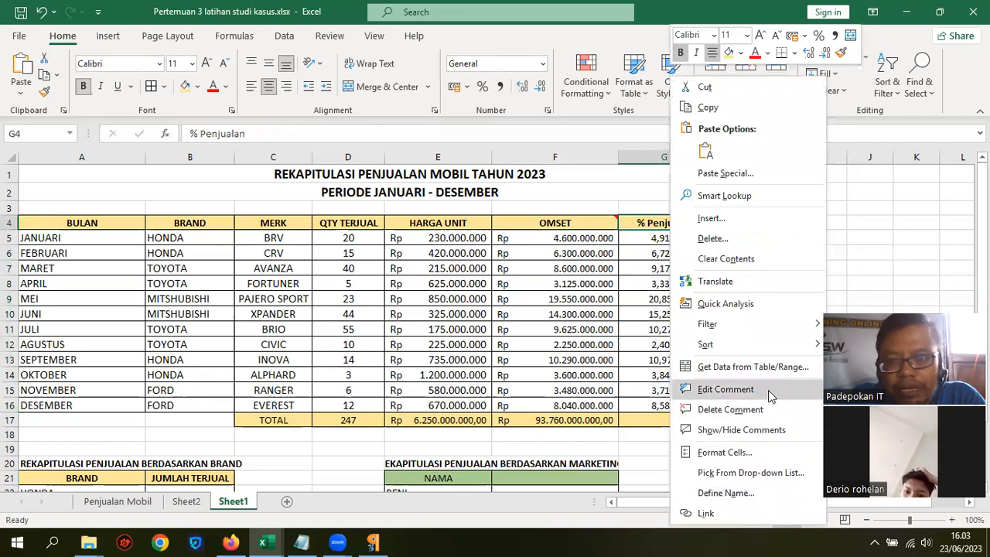
pyautogui.press('Return')
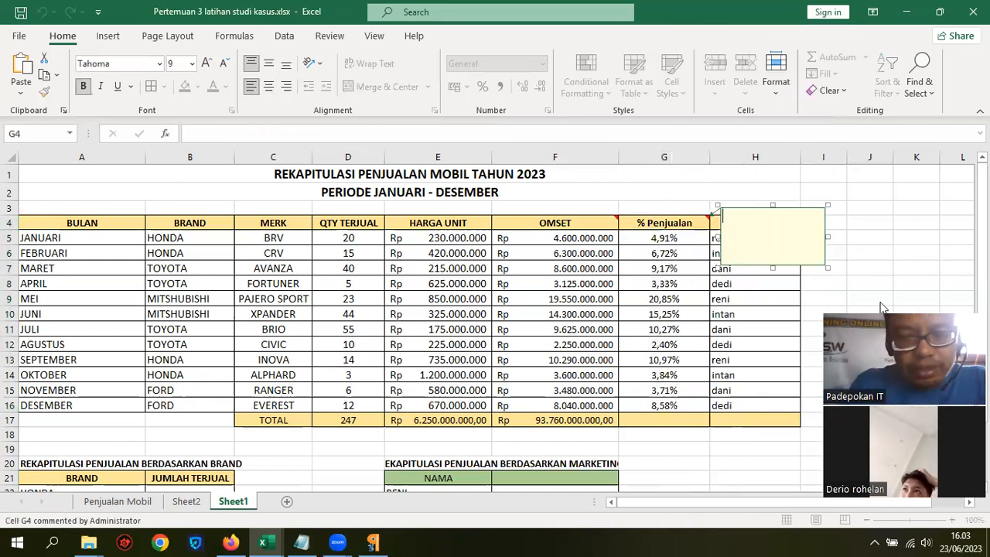
pyautogui.write('Nila')
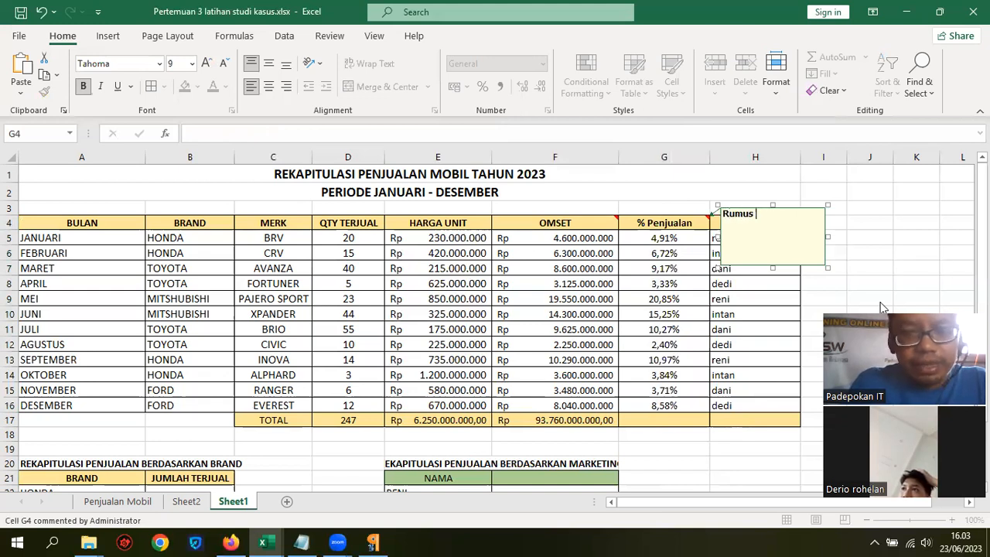
pyautogui.write('se')
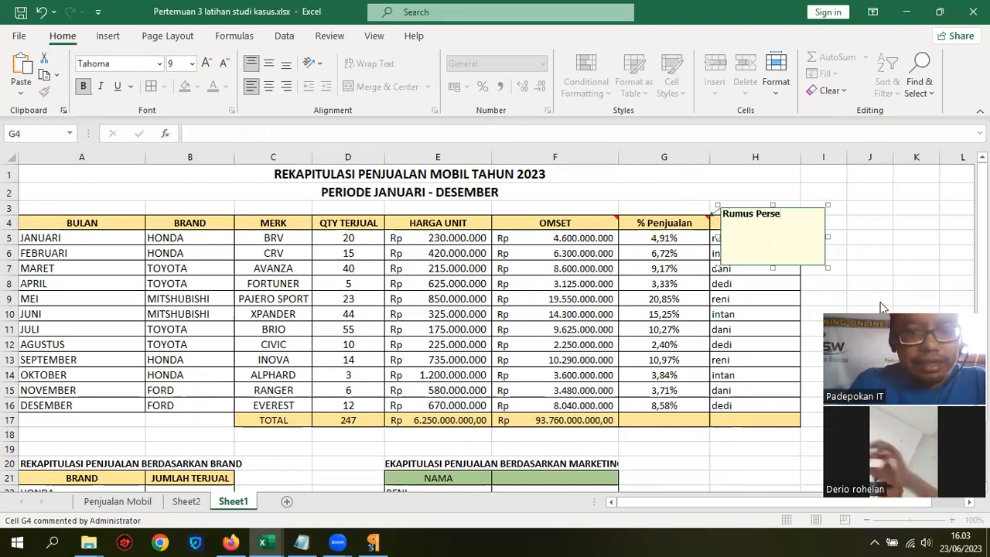
pyautogui.write('ntase')
pyautogui.press('Return')
# Write the formula explanation "=Nilai omset / total omset * 100 %" on the comment's second line.
pyautogui.write('=')
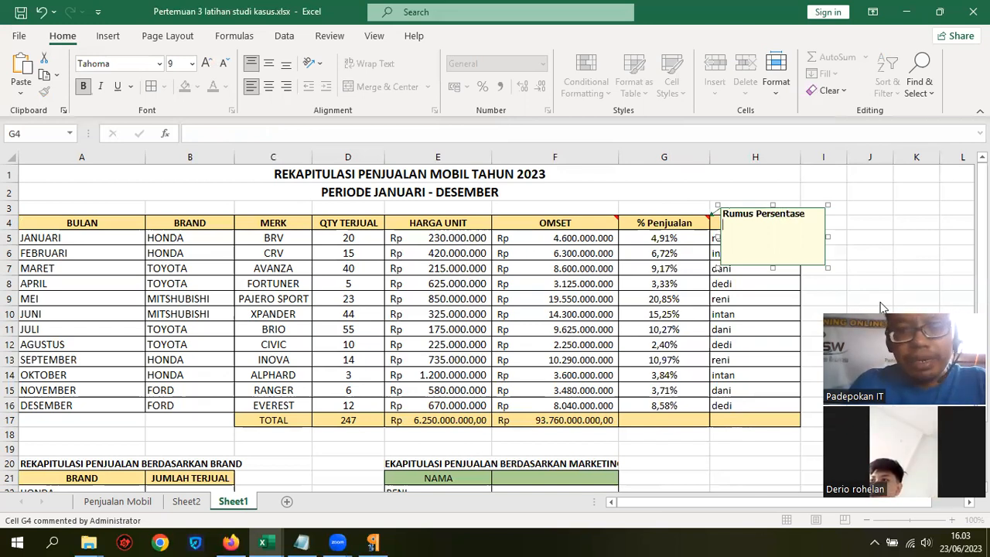
pyautogui.write('Nilai omse')
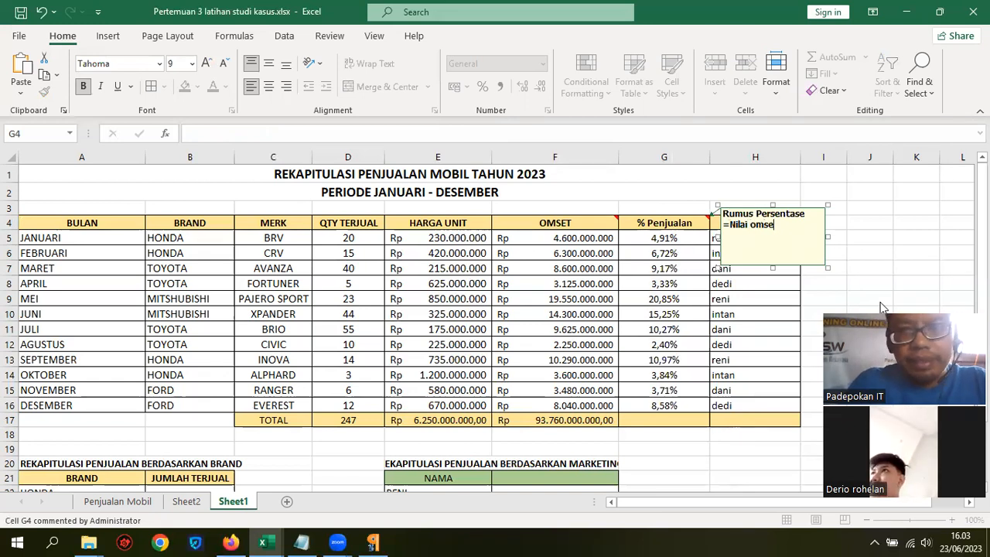
pyautogui.write('t / t')
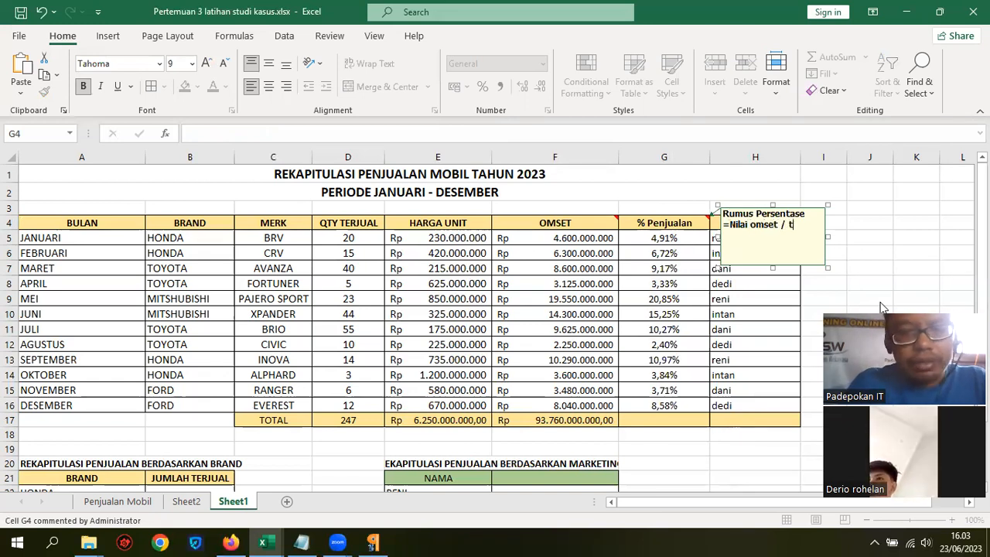
pyautogui.write('otal oms')
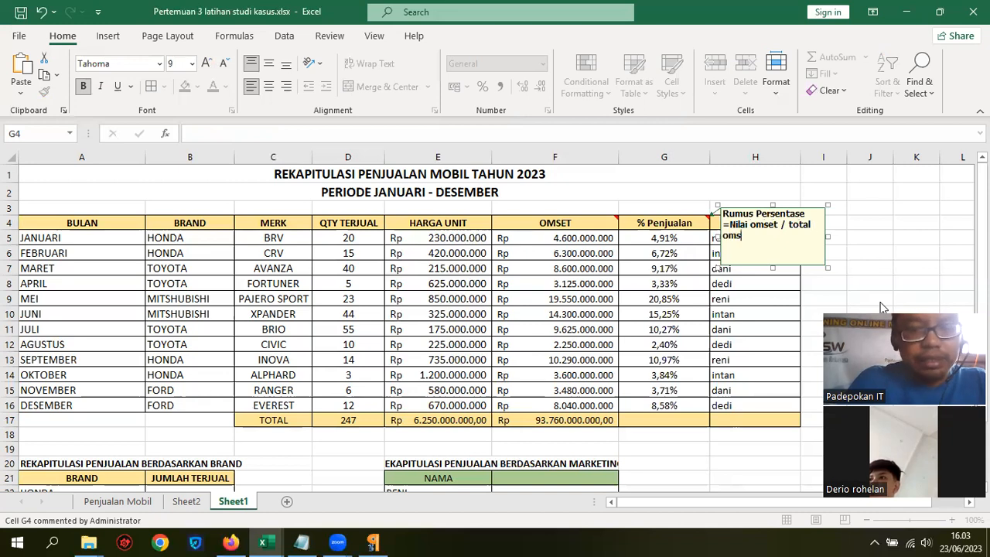
pyautogui.write('et * ')
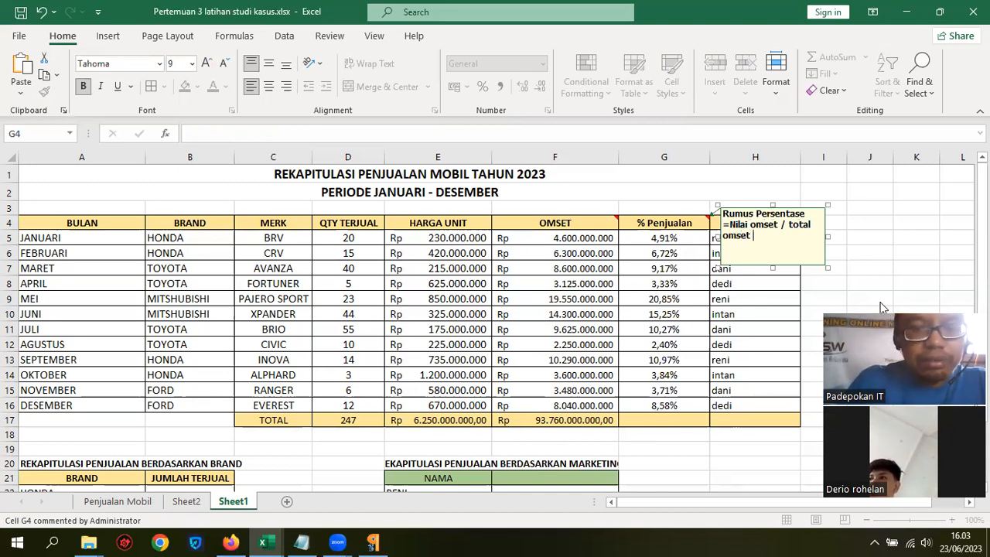
pyautogui.write('100')
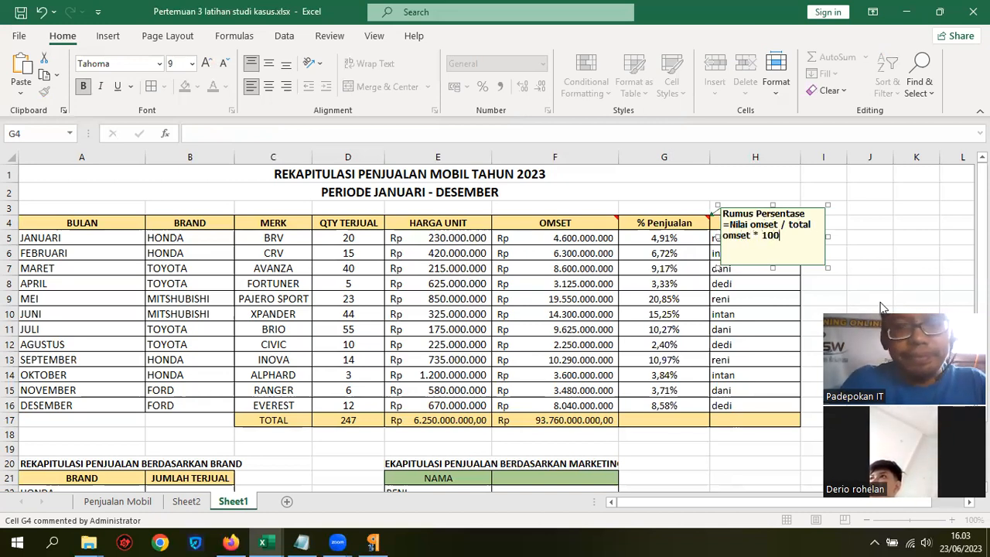
pyautogui.write(' %')
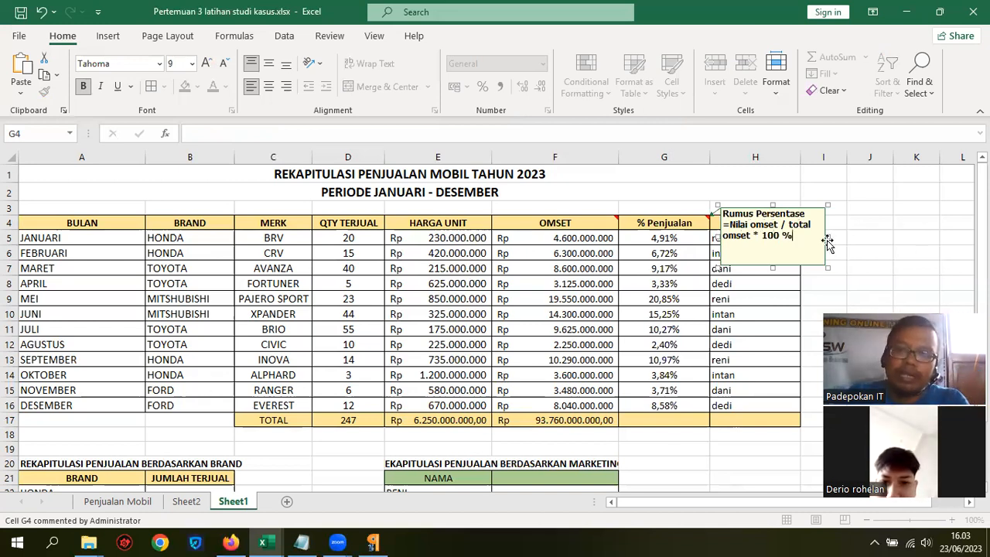
# Widen the comment box so the formula fits on one line and insert "(Absolute)" after "total omset".
pyautogui.moveTo(828, 235); pyautogui.dragTo(945, 235)
pyautogui.click(880, 244)
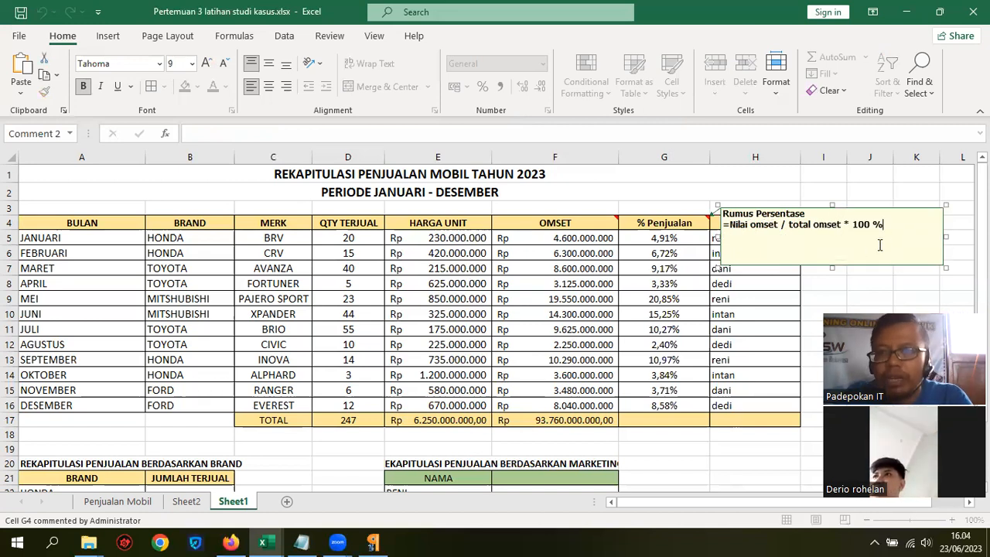
pyautogui.moveTo(882, 225); pyautogui.dragTo(789, 226)
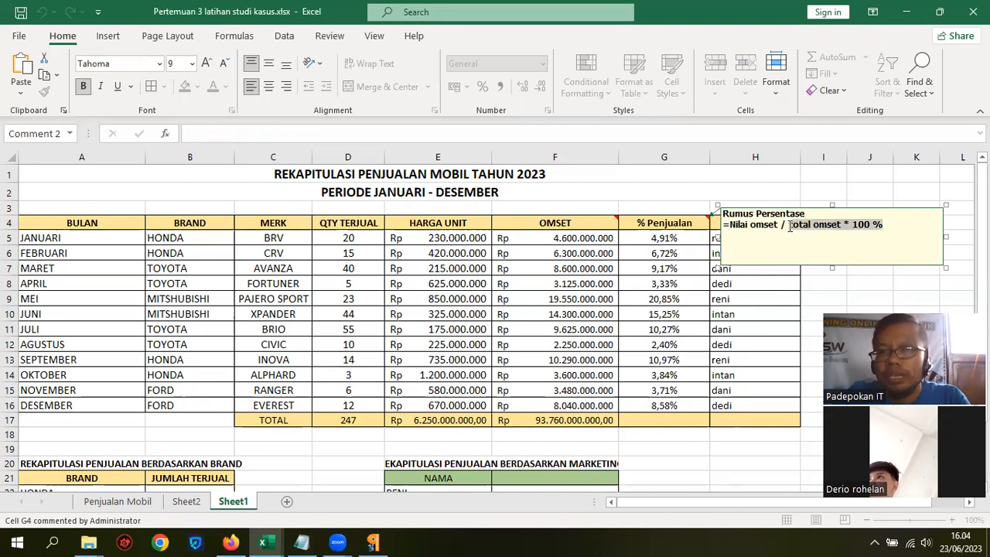
pyautogui.click(841, 225)
pyautogui.write('(Abso')
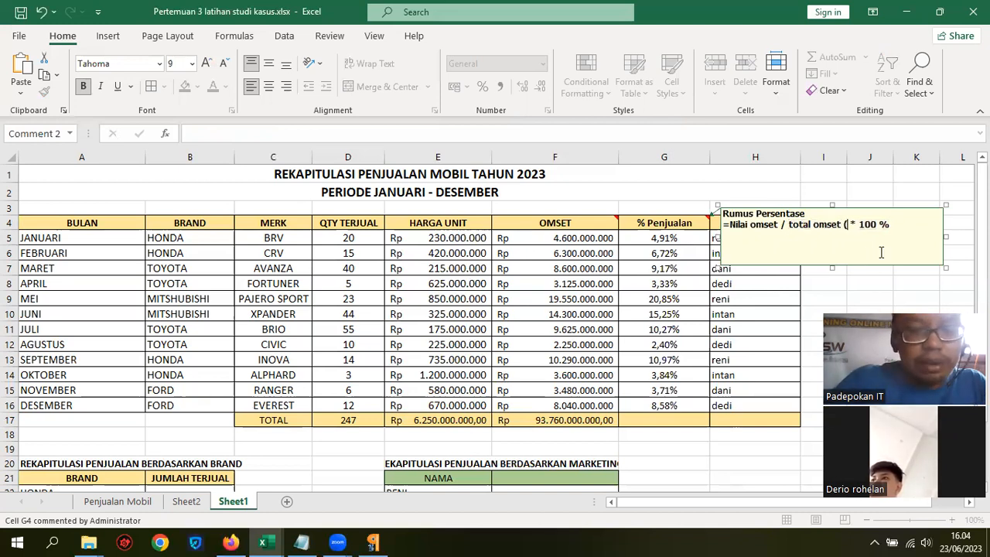
pyautogui.write('lute)')
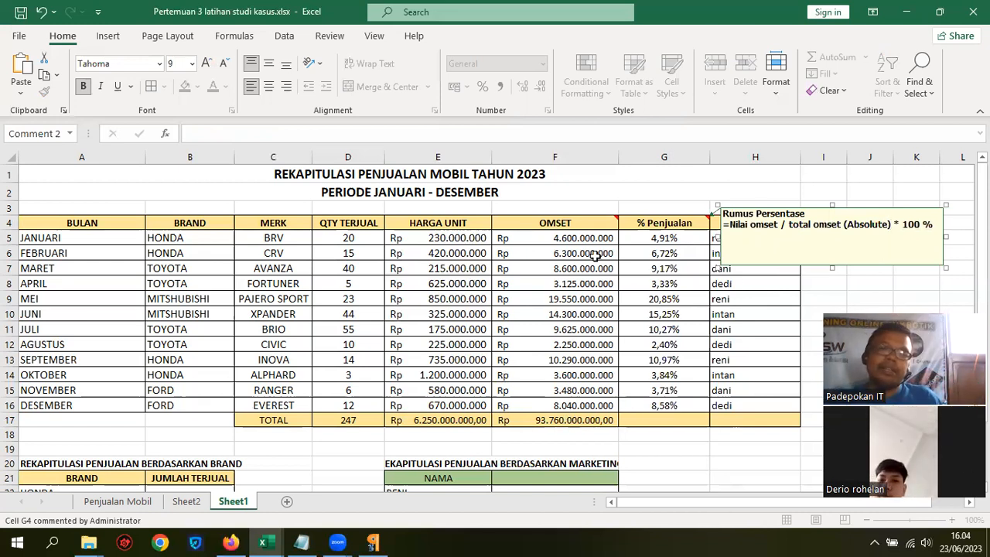
pyautogui.click(543, 238)
pyautogui.click(462, 247)
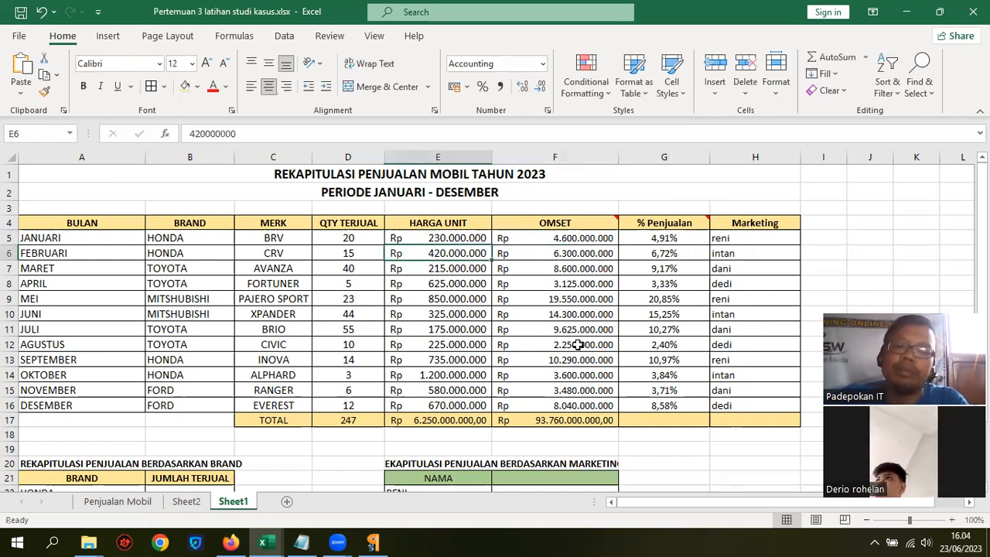
# Review the OMSET total in F17, the January percentage formula in G5 and the recap tables below the sales data.
pyautogui.click(574, 419)
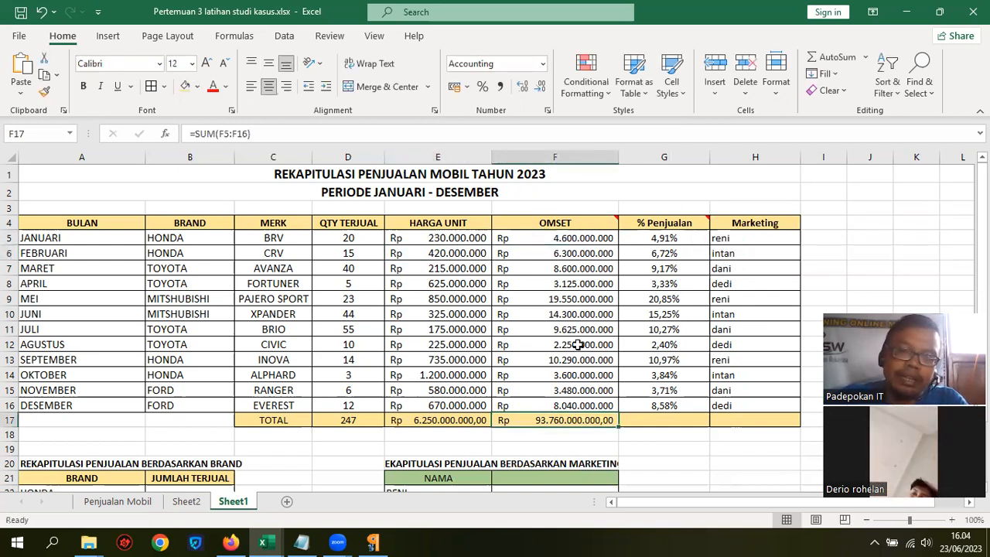
pyautogui.click(692, 238)
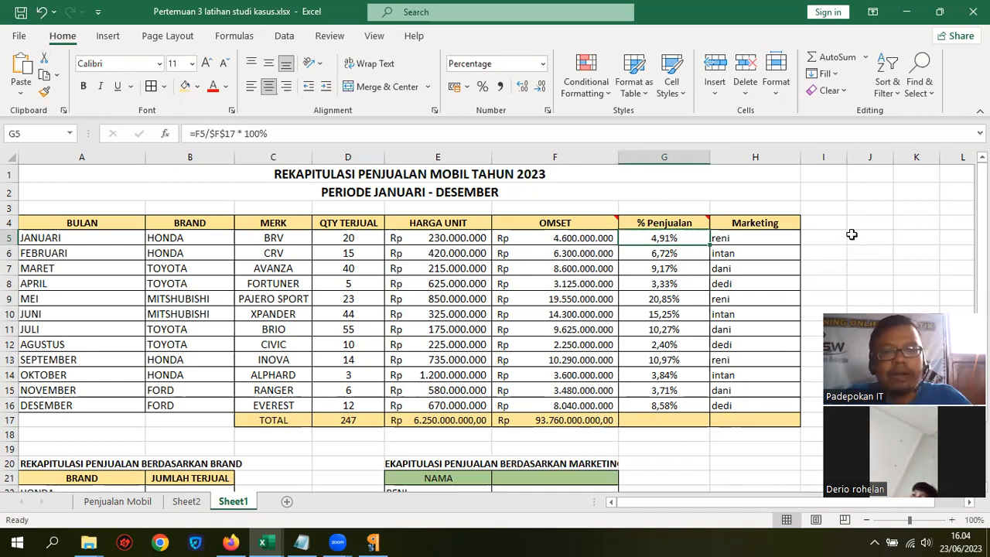
pyautogui.scroll(-2, 850, 234)
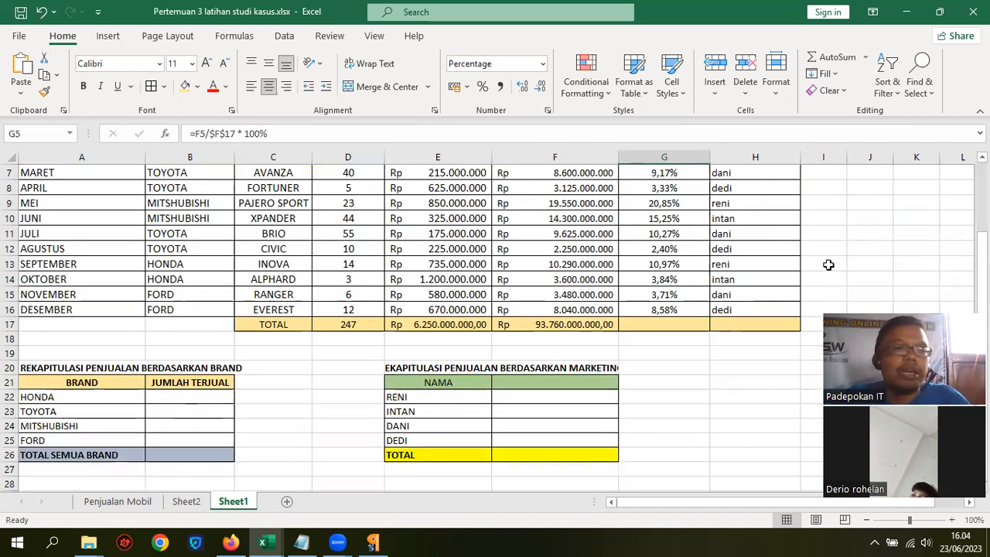
pyautogui.click(187, 399)
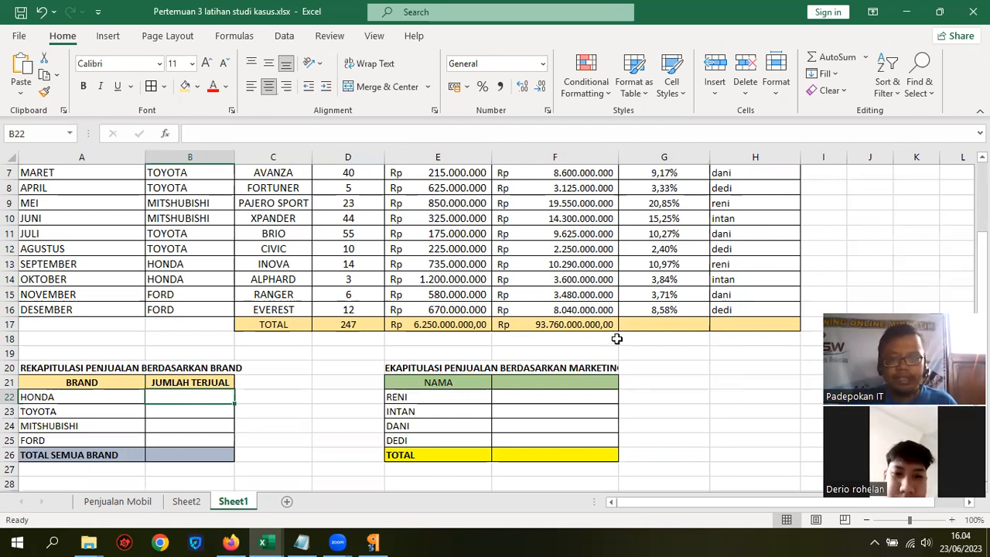
pyautogui.scroll(2, 666, 325)
pyautogui.scroll(-3, 678, 320)
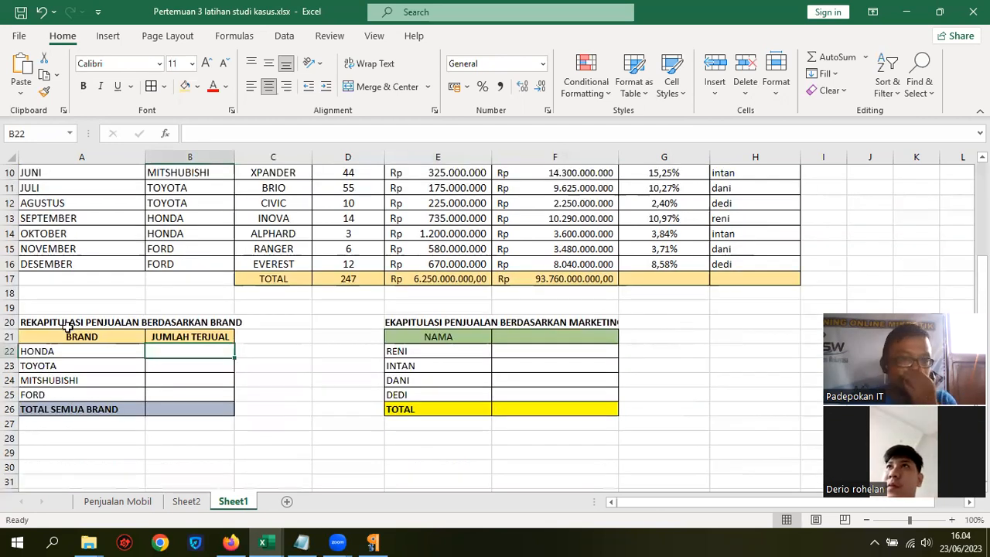
pyautogui.click(27, 317)
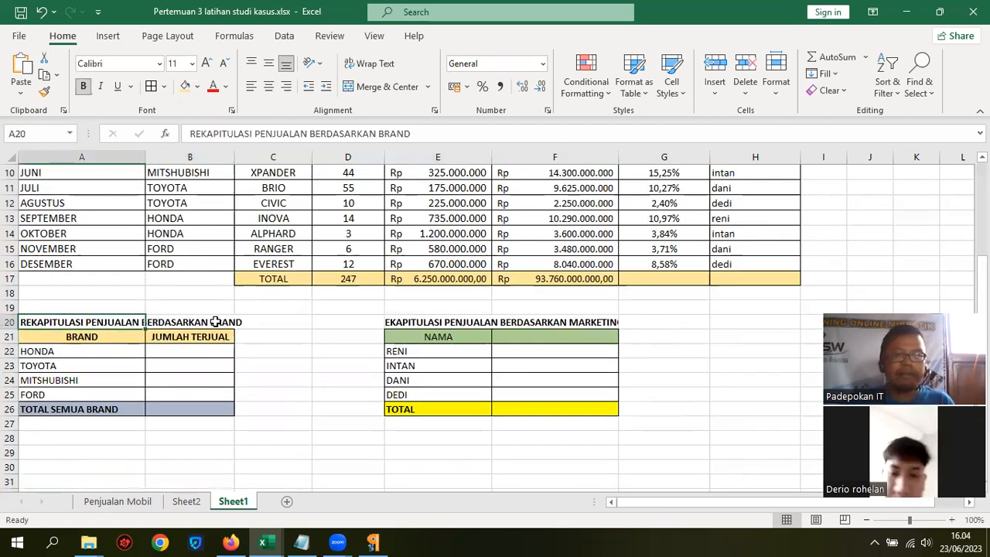
# Widen column F so the marketing recap title in E20 fits completely.
pyautogui.click(396, 322)
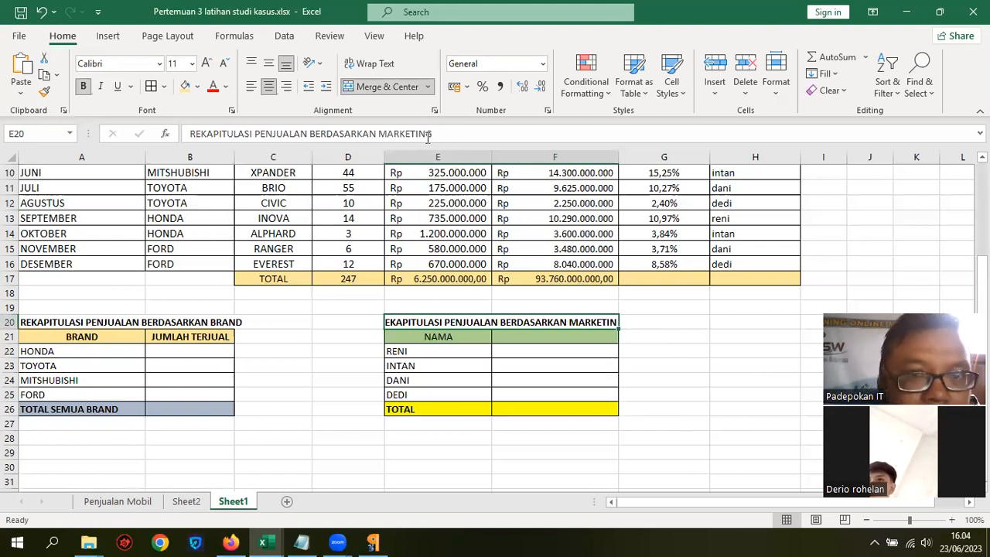
pyautogui.moveTo(618, 157); pyautogui.dragTo(650, 158)
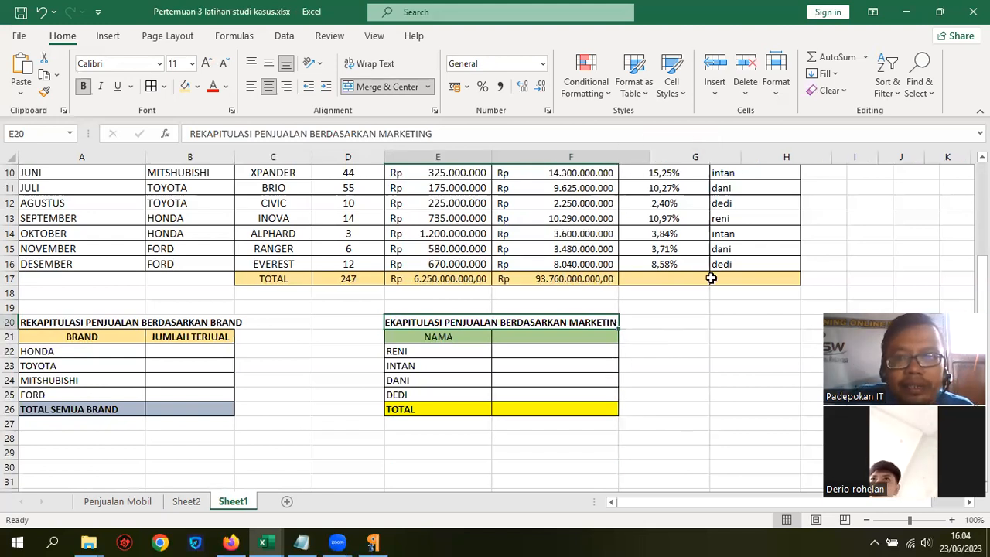
pyautogui.click(712, 313)
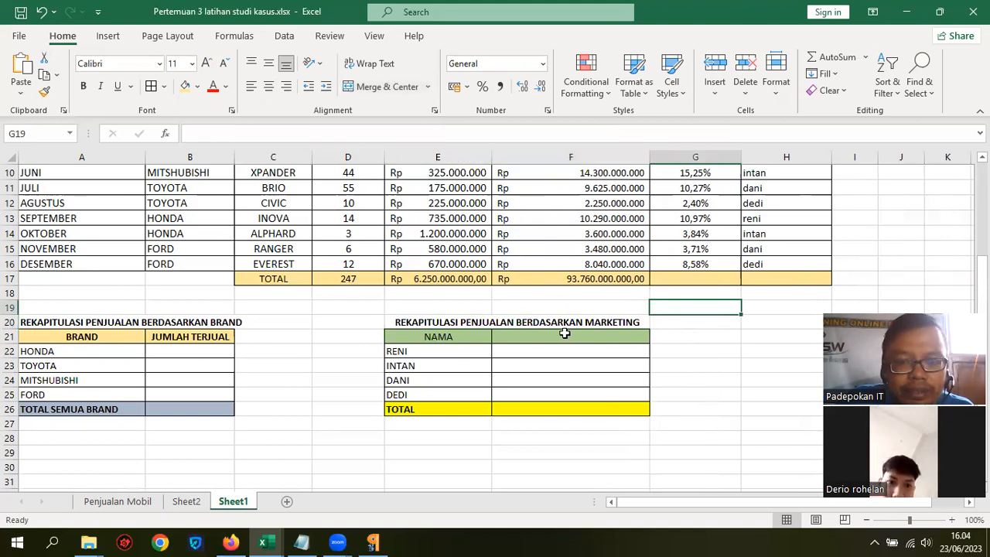
# Enter the header "JUMLAH TERJUAL" in F21 of the marketing recap table.
pyautogui.click(586, 334)
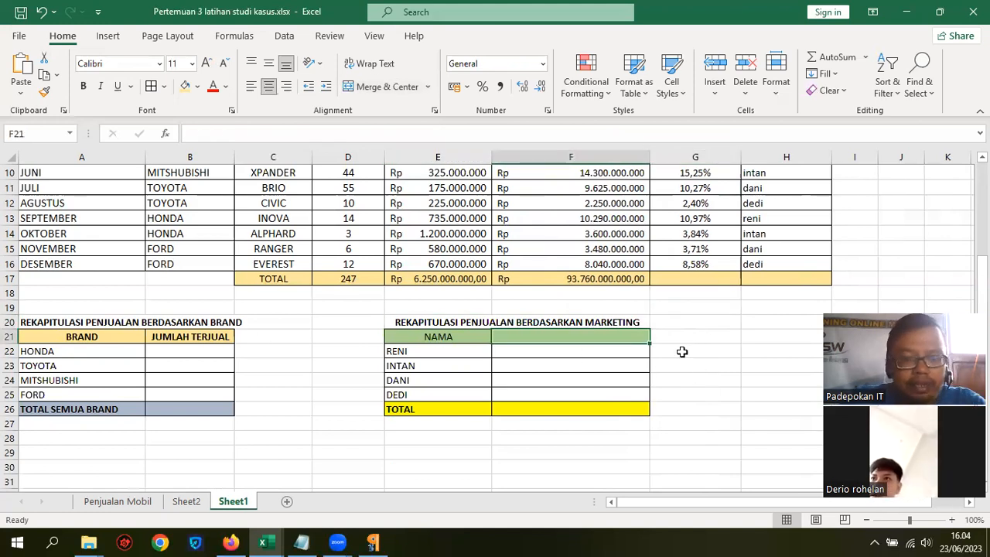
pyautogui.write('JUM')
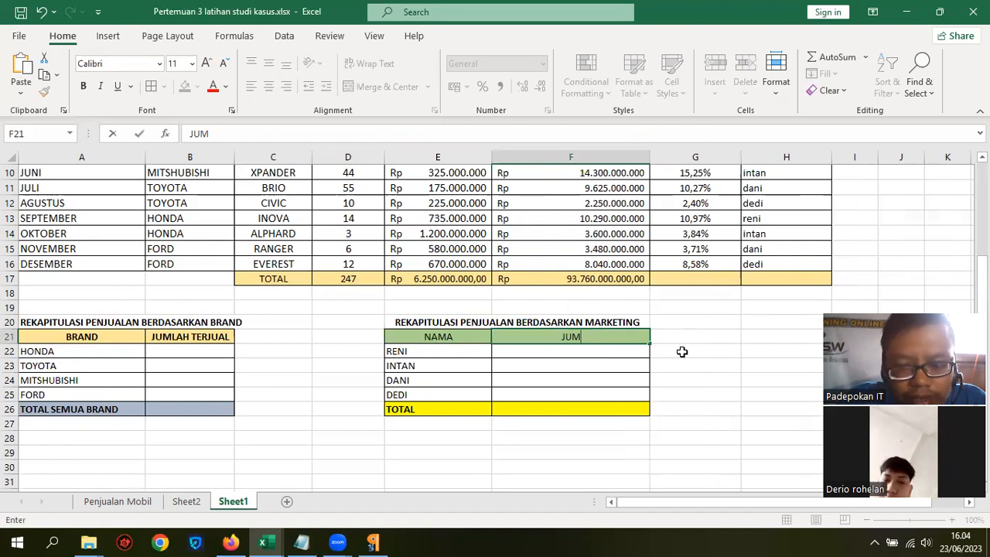
pyautogui.write('LAH TER')
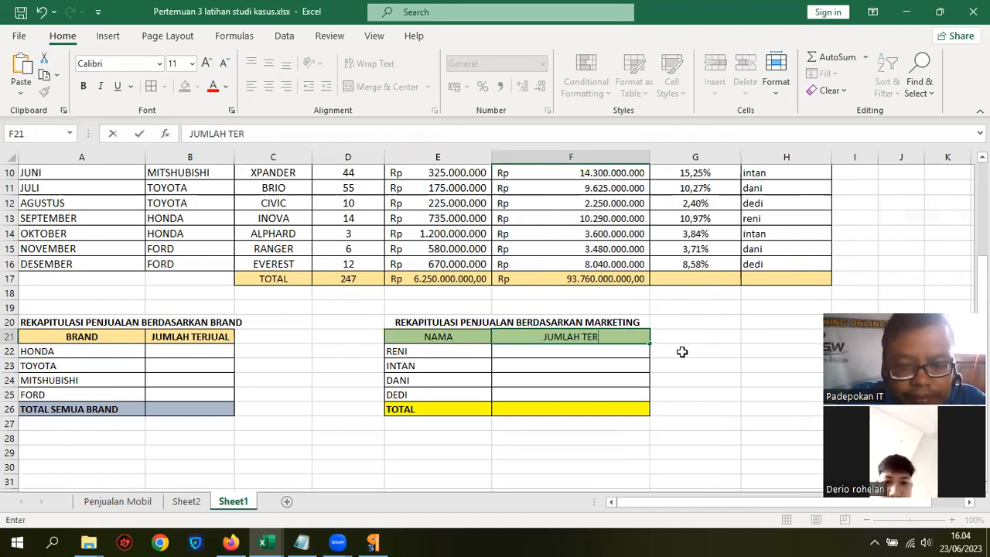
pyautogui.write('JUAL')
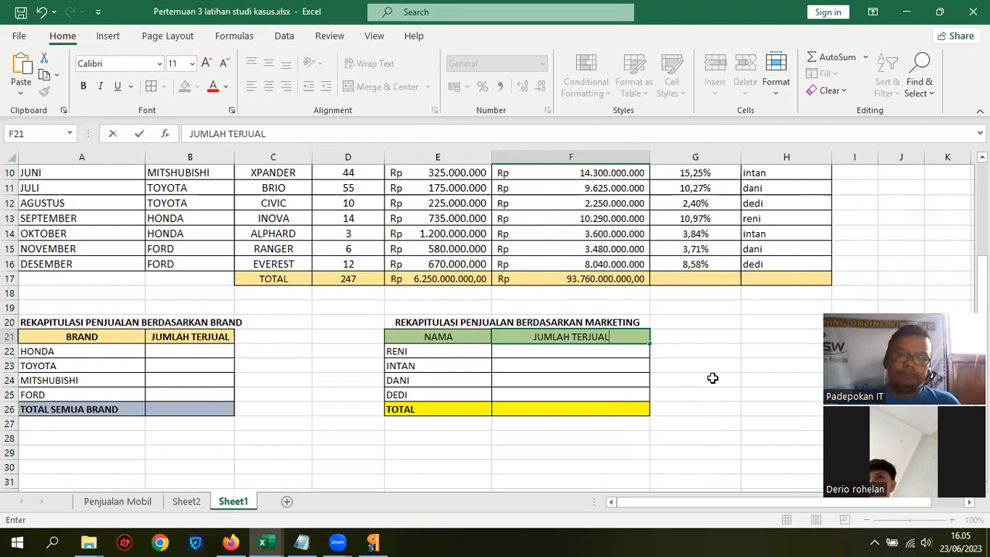
pyautogui.click(710, 379)
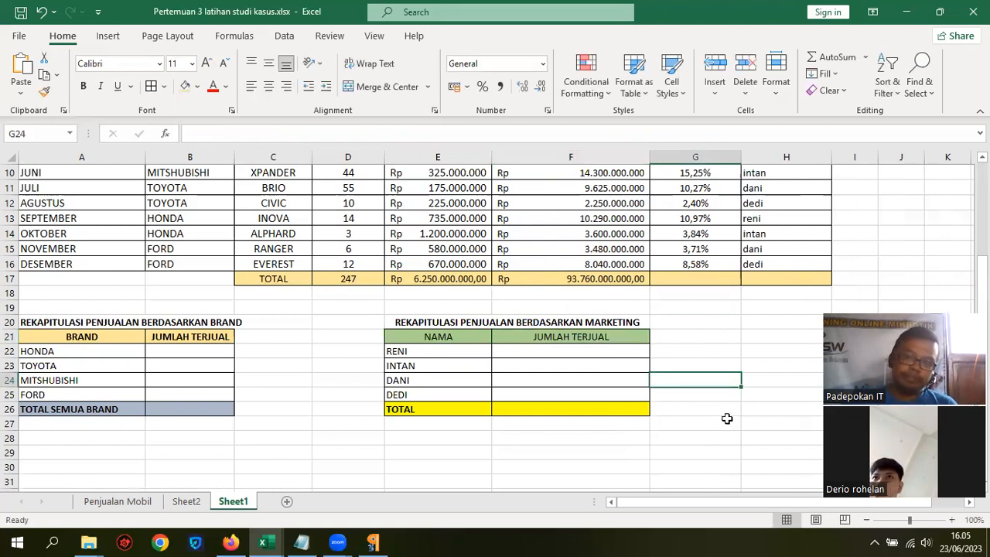
pyautogui.scroll(2, 727, 419)
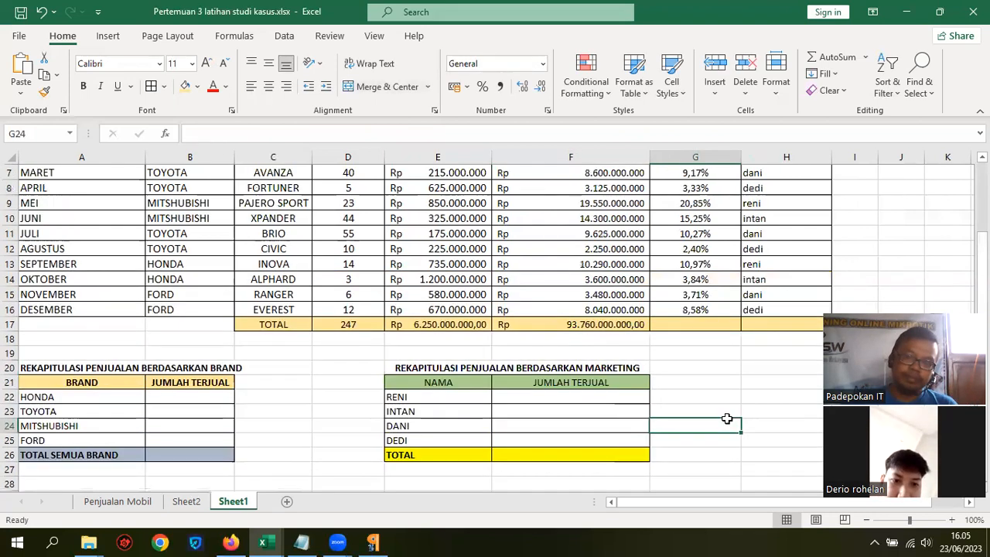
pyautogui.scroll(-2, 727, 418)
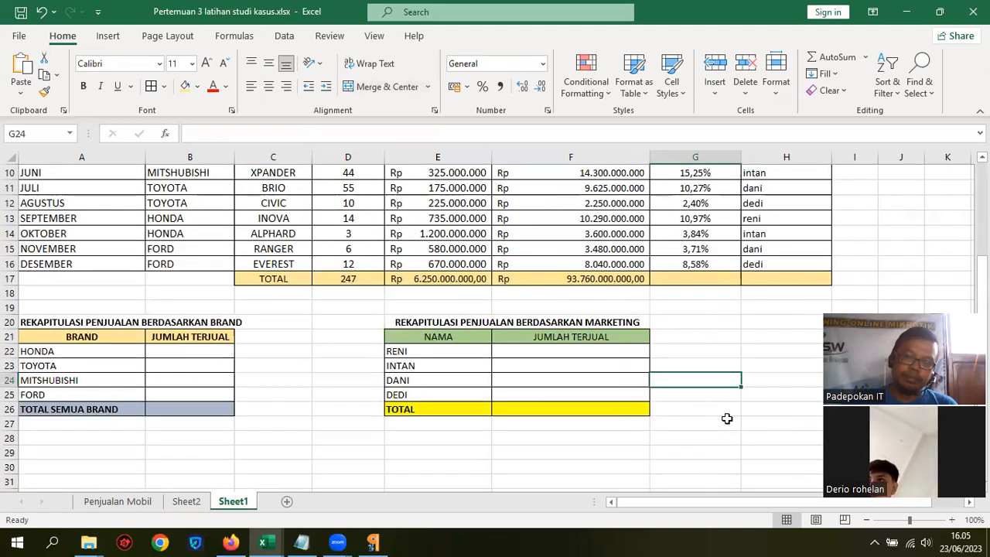
pyautogui.click(680, 421)
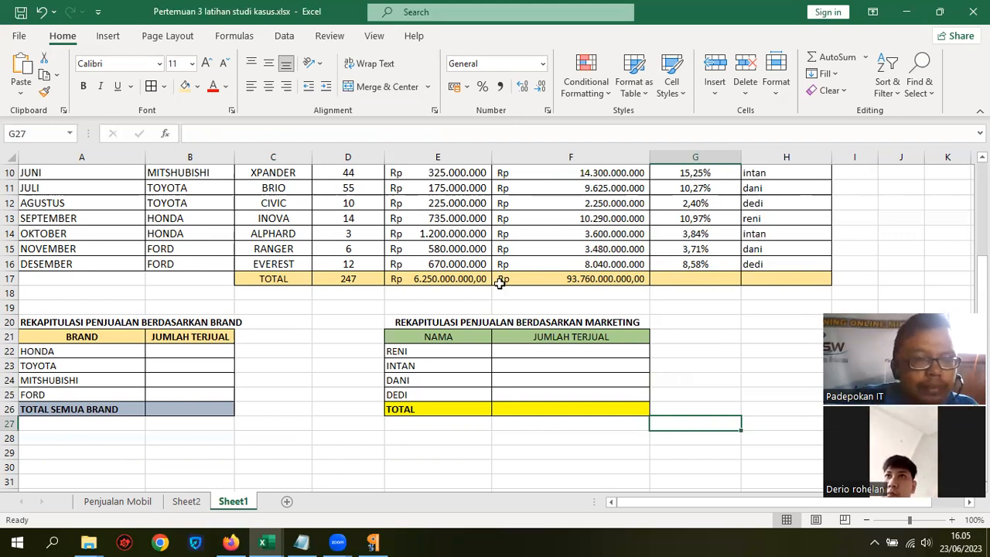
# Change the total row label in A26 of the brand recap table to "TOTAL terjual".
pyautogui.click(59, 406)
pyautogui.moveTo(309, 133); pyautogui.dragTo(222, 130)
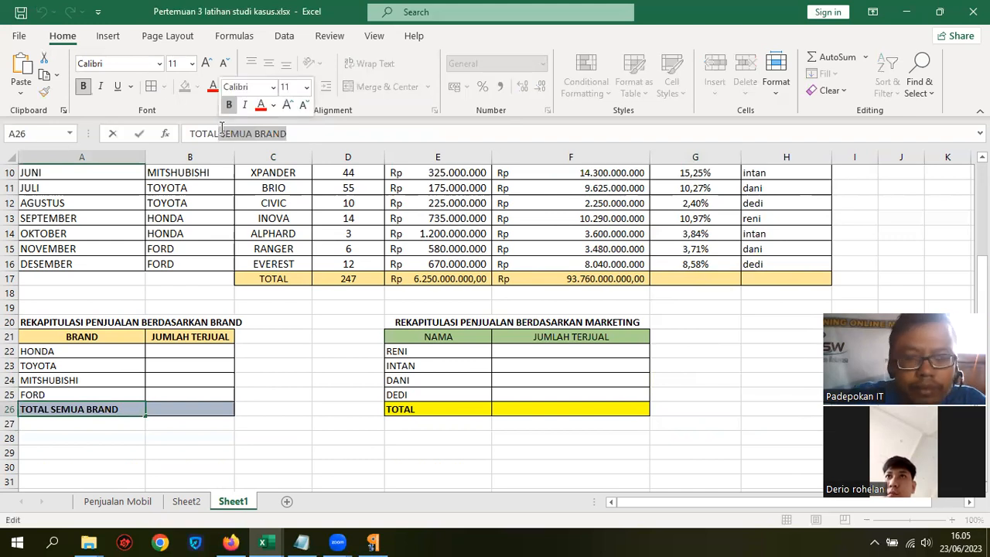
pyautogui.press('BackSpace')
pyautogui.write('terjual')
pyautogui.press('Return')
pyautogui.press('Up')
pyautogui.press('Up')
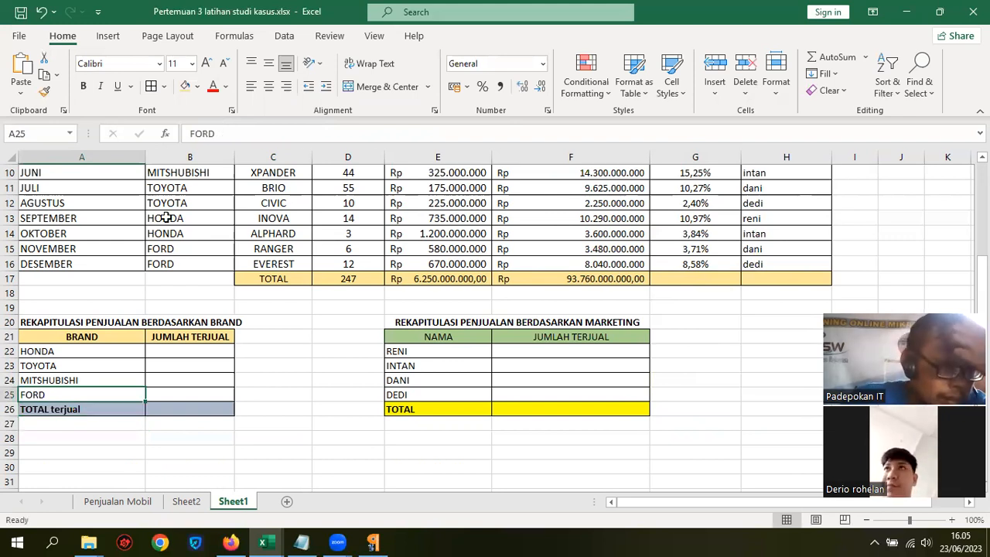
# Change the total row label in A26 of the brand recap table to all capitals, "TOTAL TERJUAL".
pyautogui.click(97, 410)
pyautogui.click(278, 133)
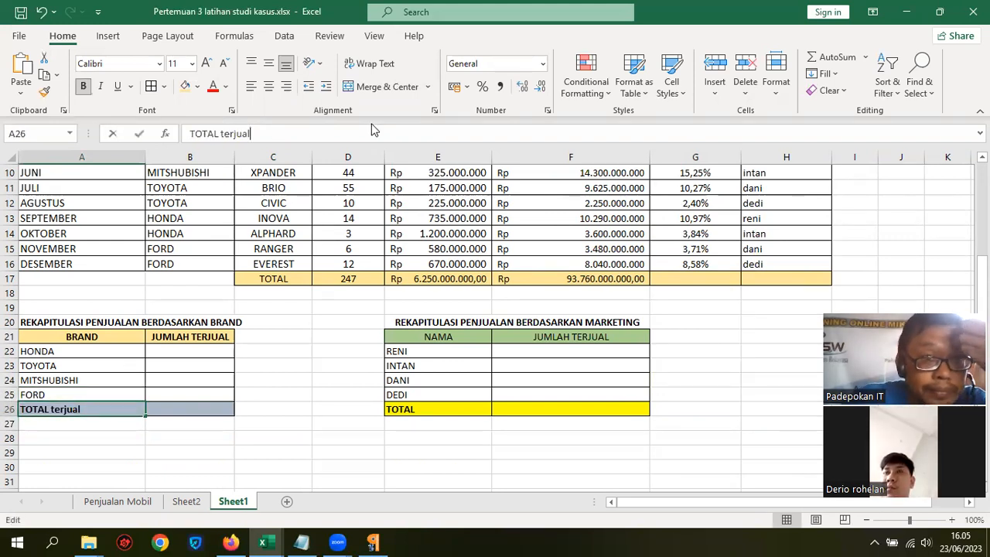
pyautogui.press('BackSpace')
pyautogui.press('BackSpace')
pyautogui.press('BackSpace')
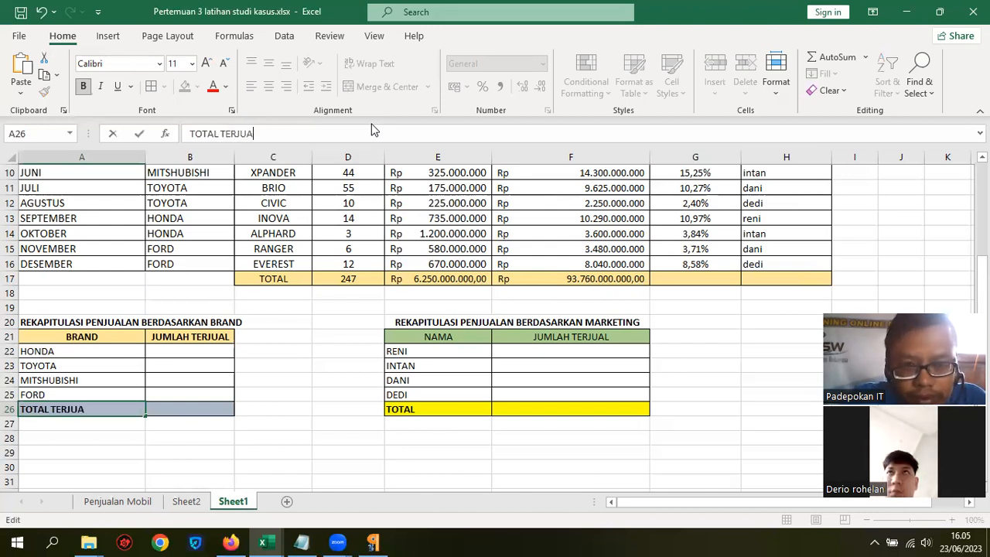
pyautogui.press('Return')
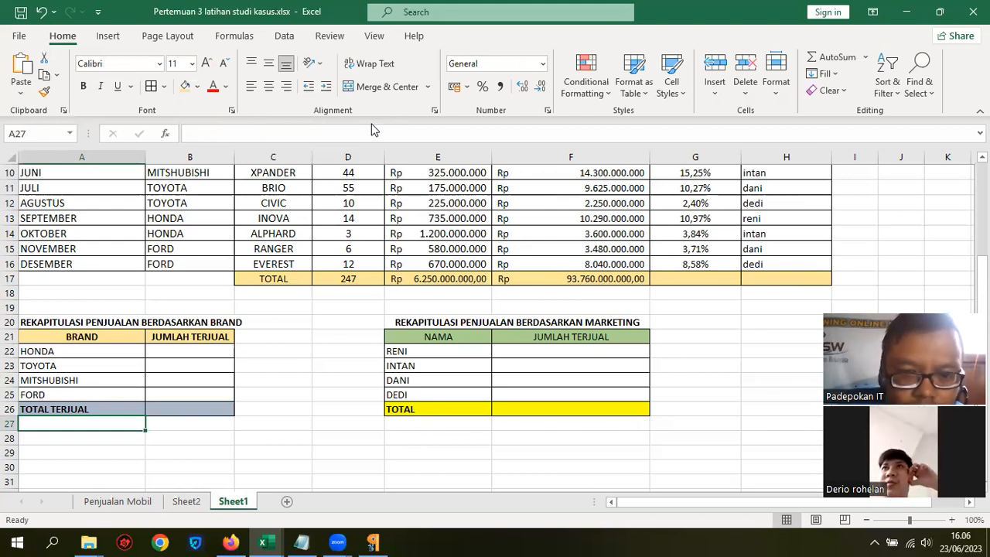
# Begin a SUMIF formula in B22 for the HONDA row, using the brand cells B5:B16 as the criteria range.
pyautogui.click(166, 360)
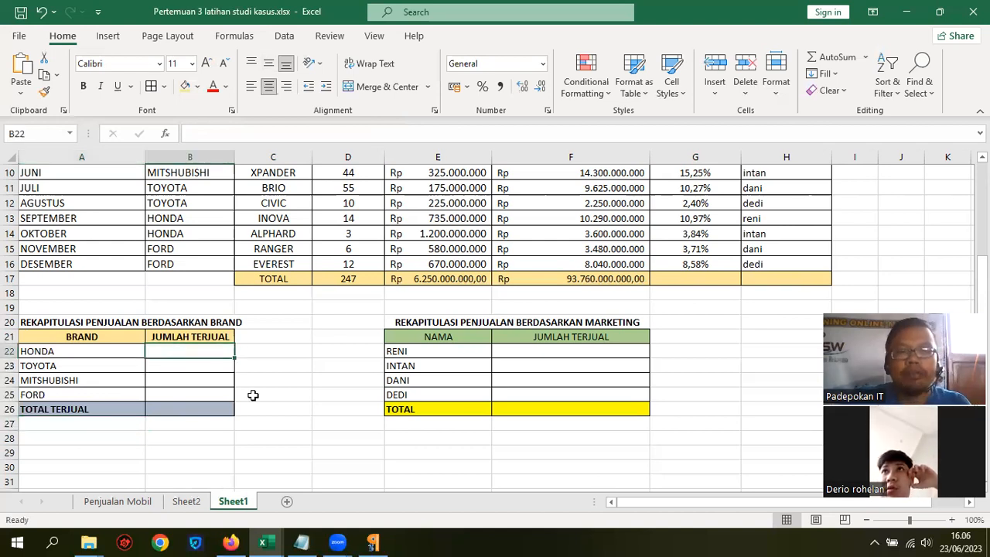
pyautogui.click(343, 407)
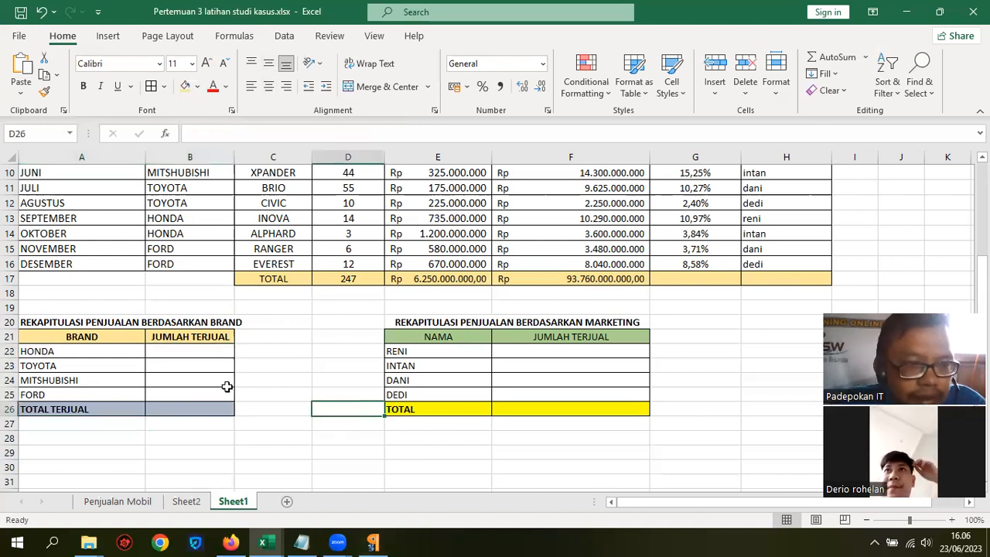
pyautogui.click(212, 350)
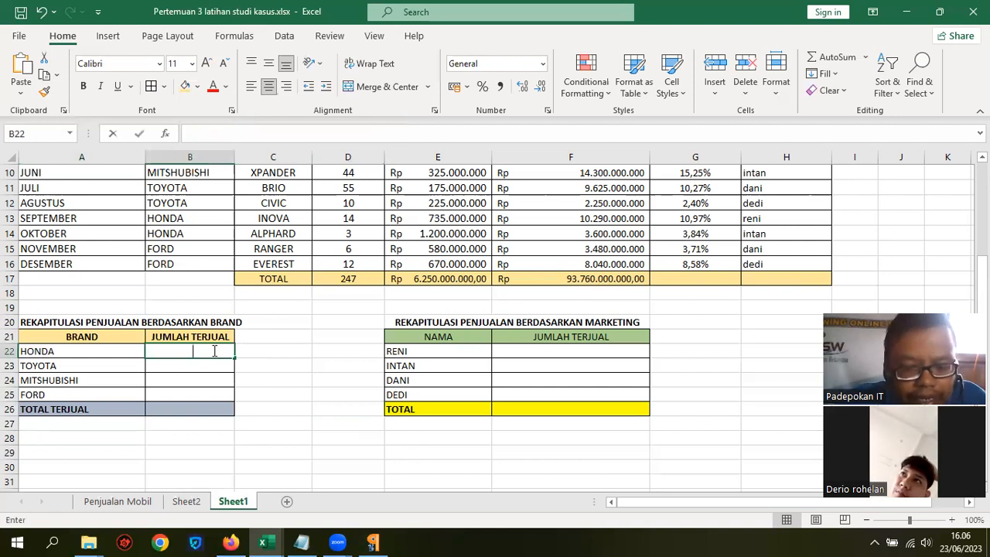
pyautogui.write('=SUMIF')
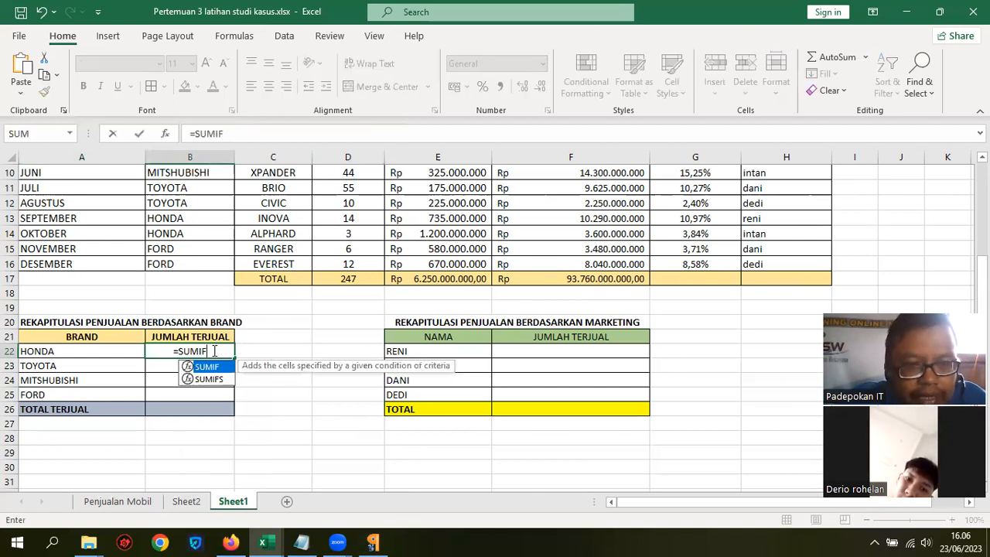
pyautogui.write('(')
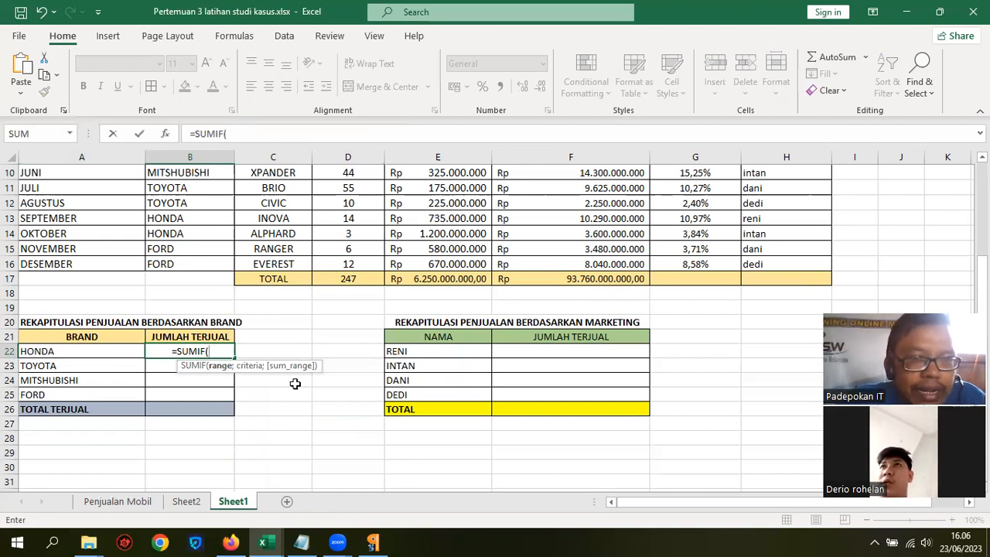
pyautogui.scroll(1, 297, 337)
pyautogui.scroll(2, 298, 336)
pyautogui.moveTo(209, 239); pyautogui.dragTo(212, 407)
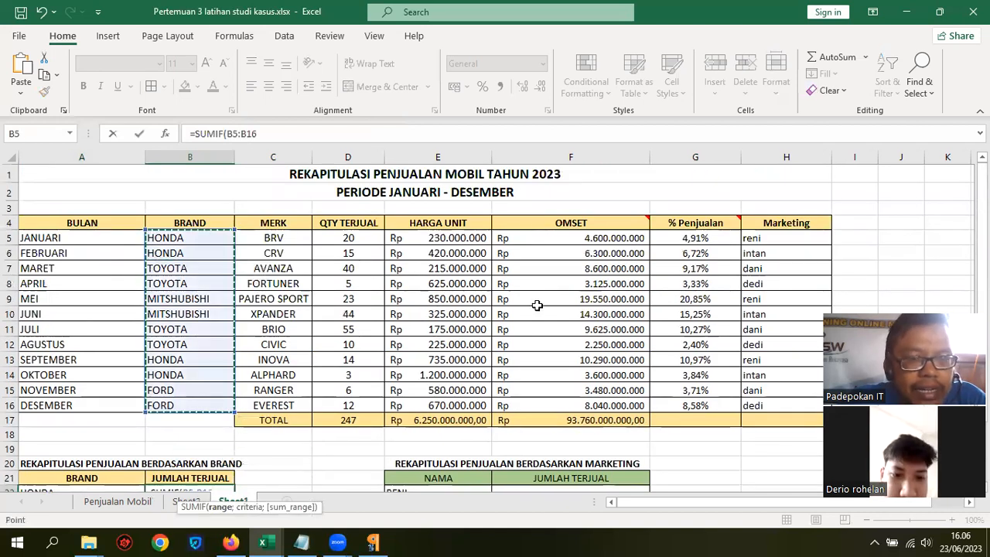
pyautogui.scroll(-3, 541, 305)
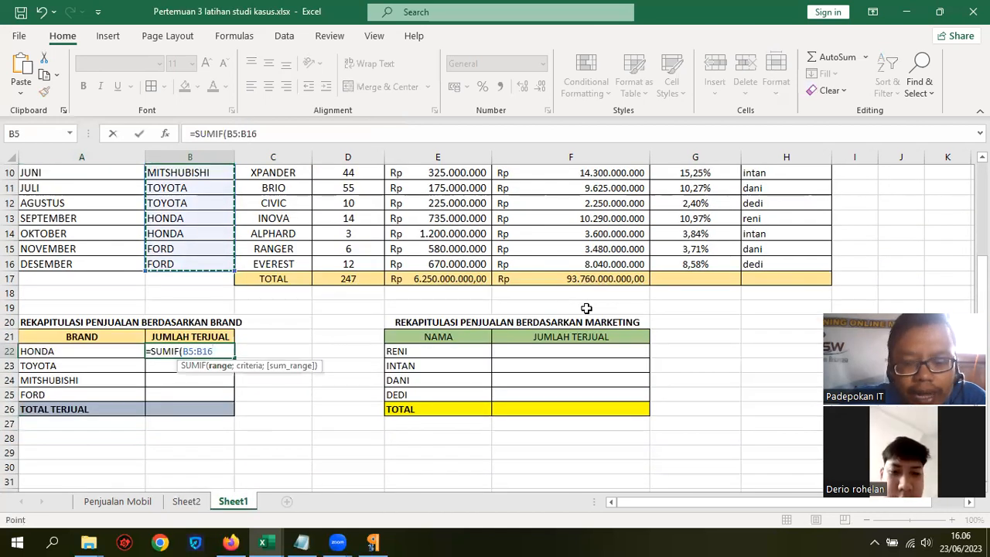
pyautogui.write(';')
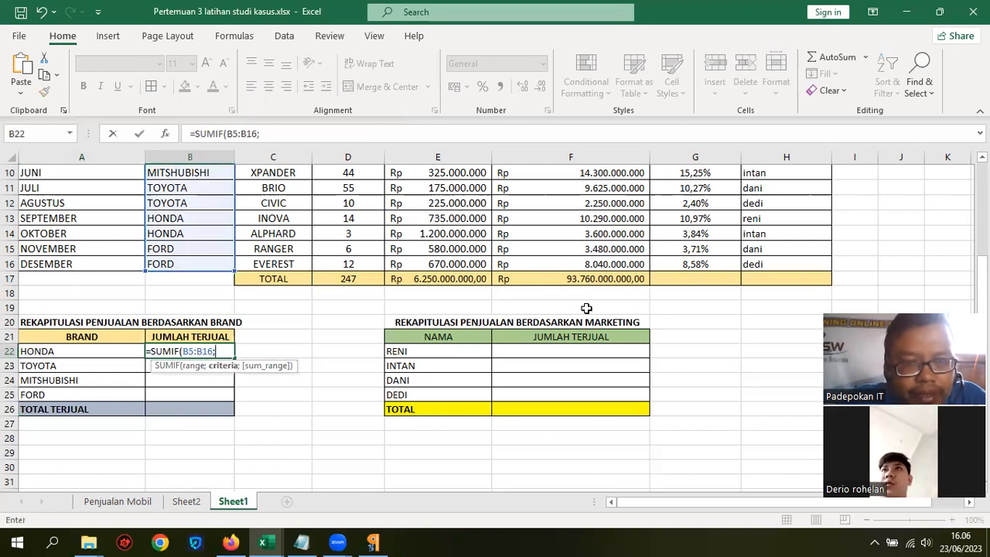
# Complete the B22 SUMIF with the text criterion "HONDA" and the sold quantities D5:D16 as the sum range.
pyautogui.write('"HONDA')
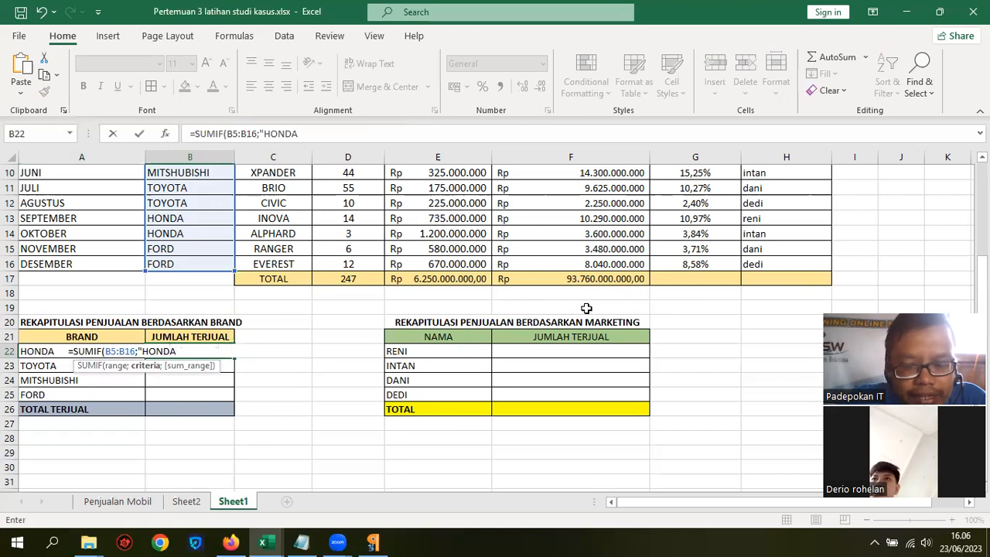
pyautogui.write('";')
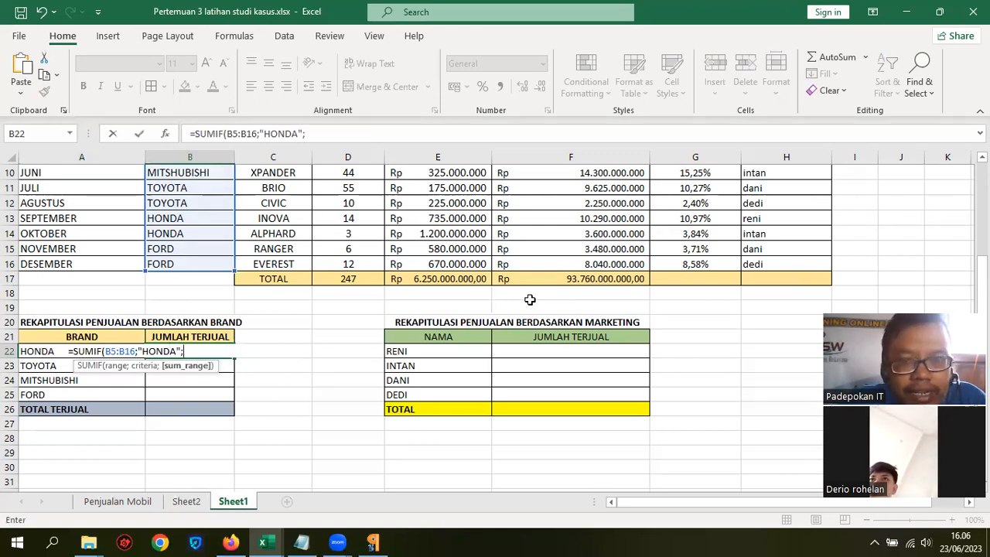
pyautogui.scroll(3, 332, 282)
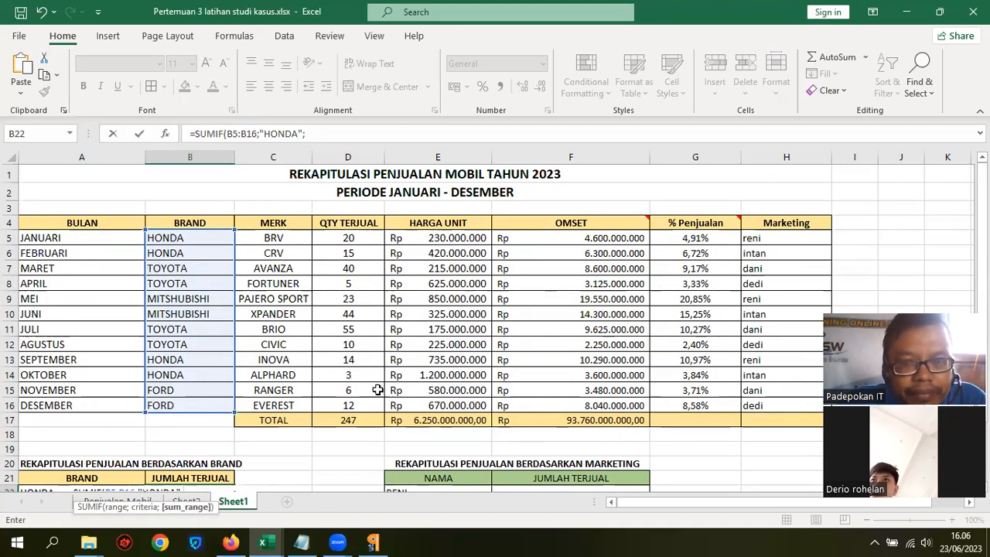
pyautogui.moveTo(359, 237); pyautogui.dragTo(357, 404)
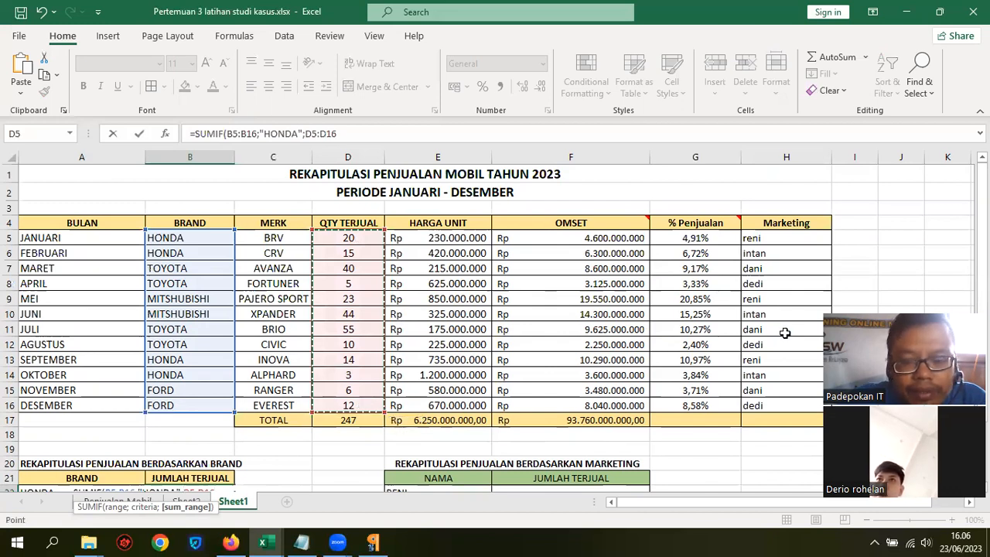
pyautogui.write(')')
pyautogui.press('Return')
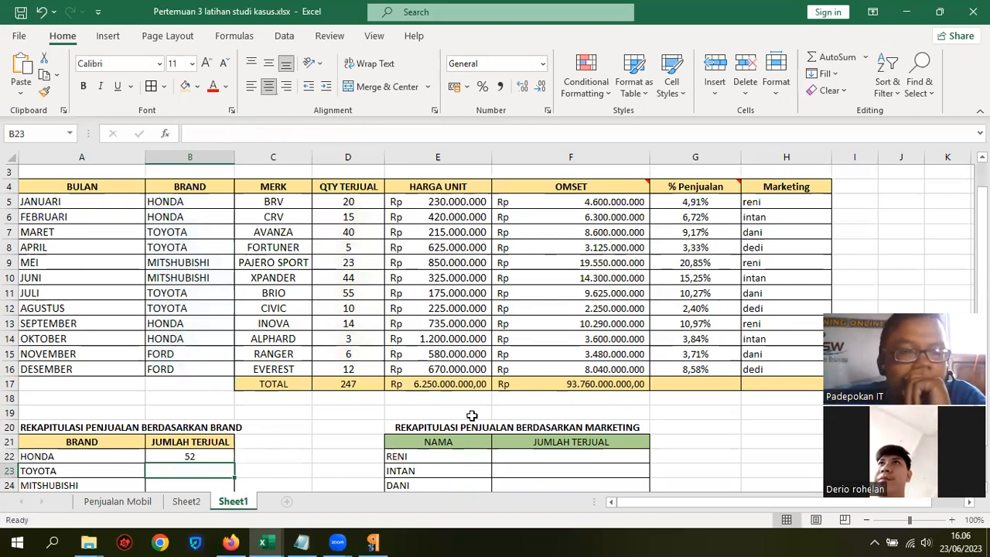
# Clear the SUMIF formula with the typed "HONDA" criterion from B22.
pyautogui.press('Up')
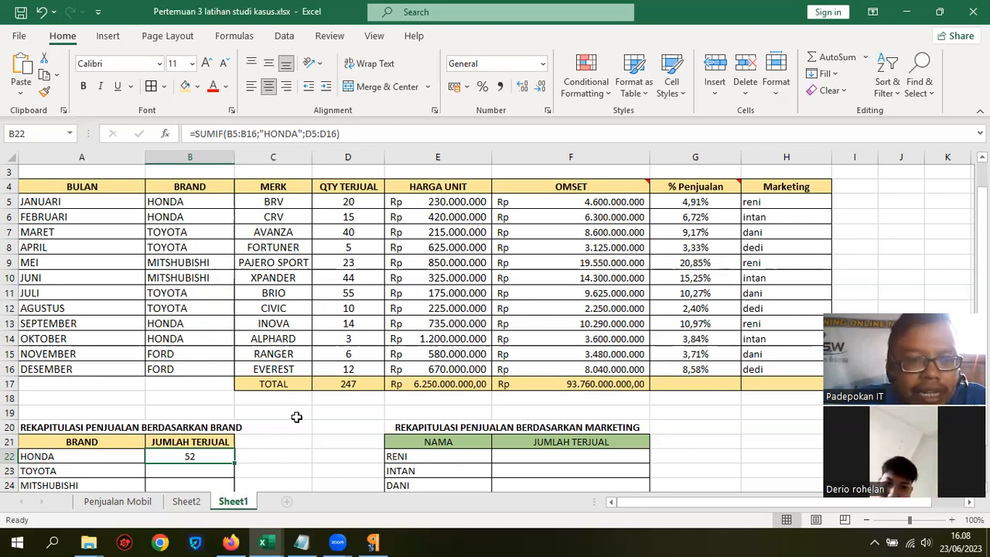
pyautogui.press('Right')
pyautogui.press('Left')
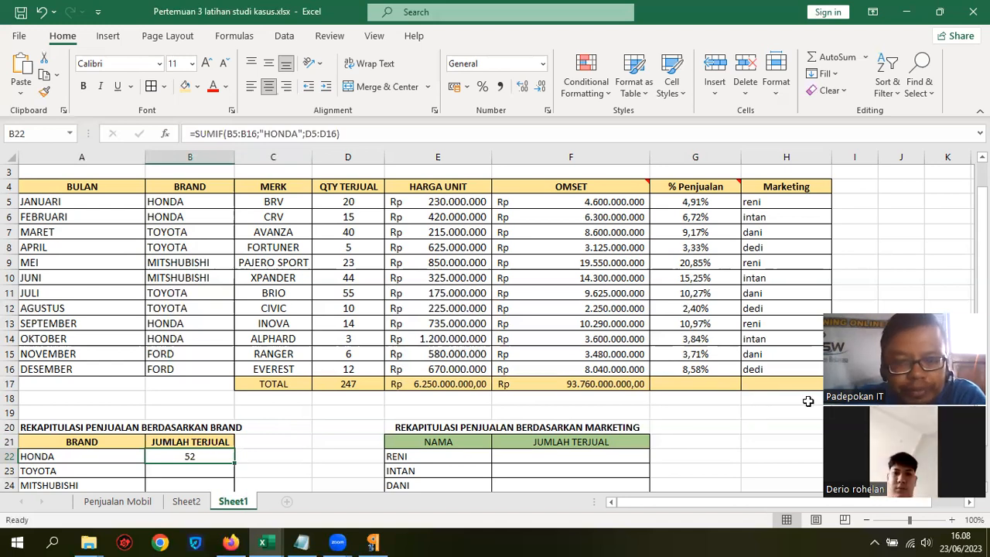
pyautogui.press('Delete')
pyautogui.click(267, 443)
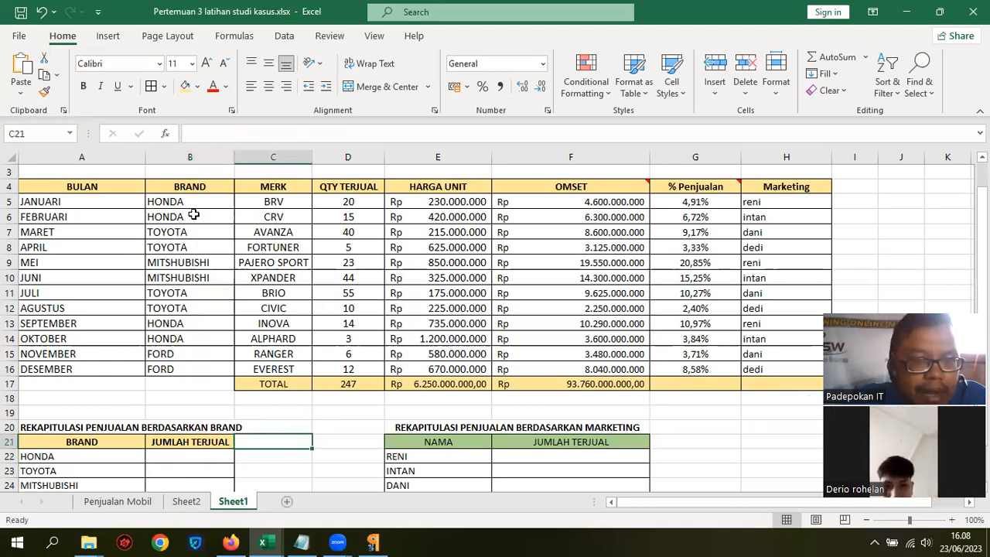
# Start a new SUMIF formula in B22 of the brand recap table with B5:B16 as the criteria range.
pyautogui.scroll(-1, 256, 395)
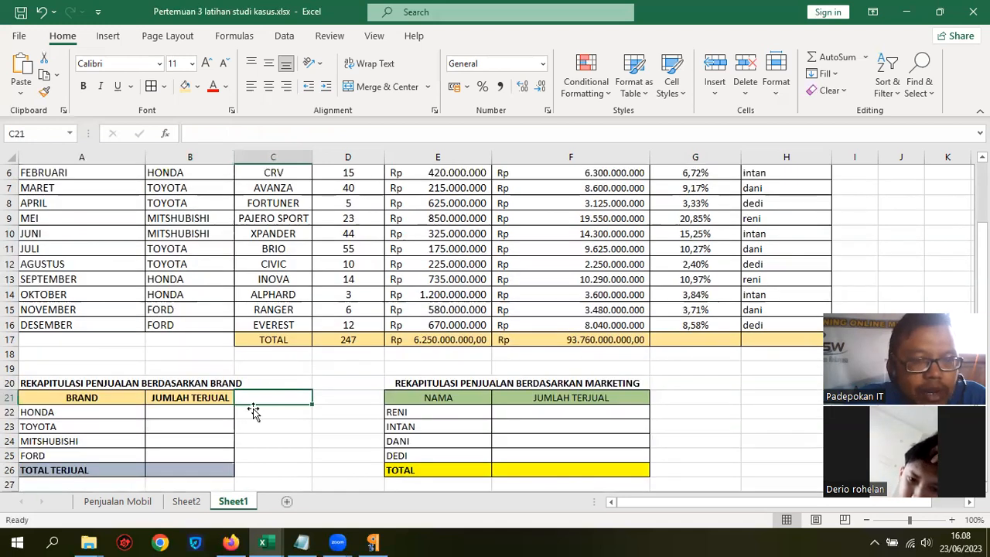
pyautogui.click(36, 414)
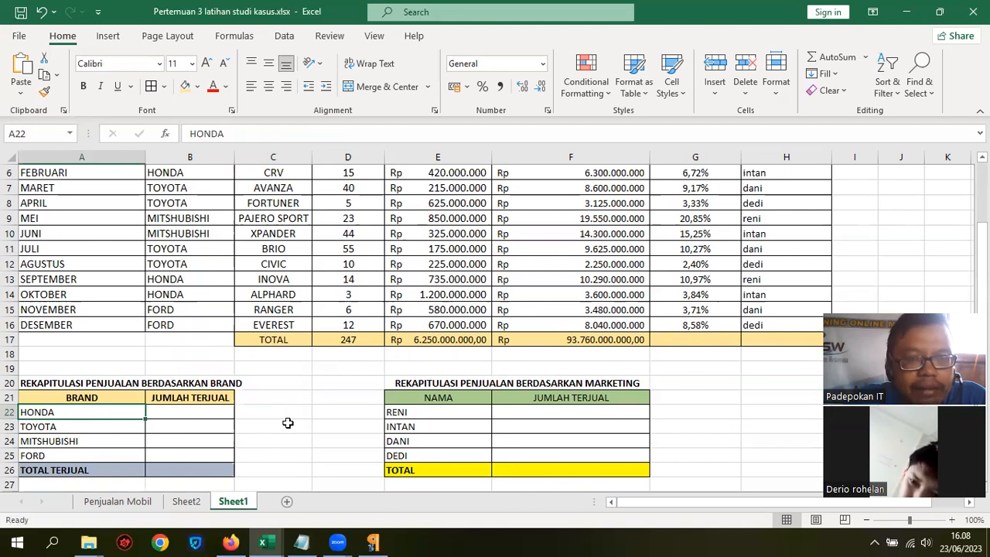
pyautogui.click(193, 410)
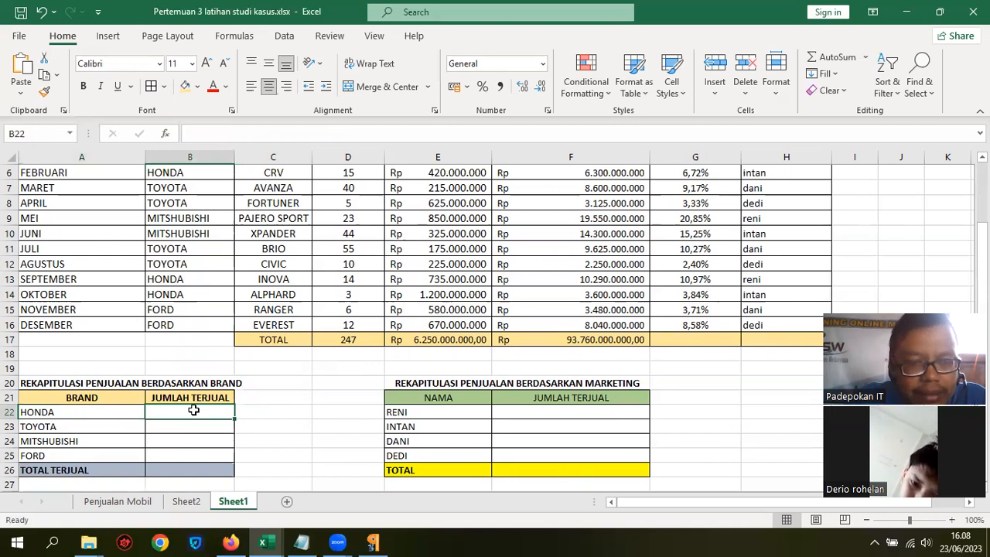
pyautogui.write('=SU')
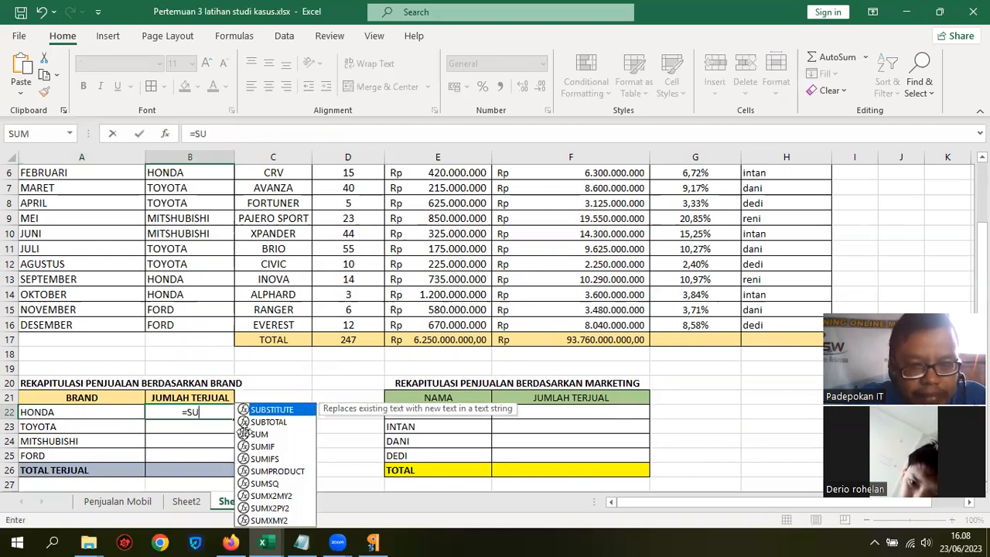
pyautogui.write('MIF(')
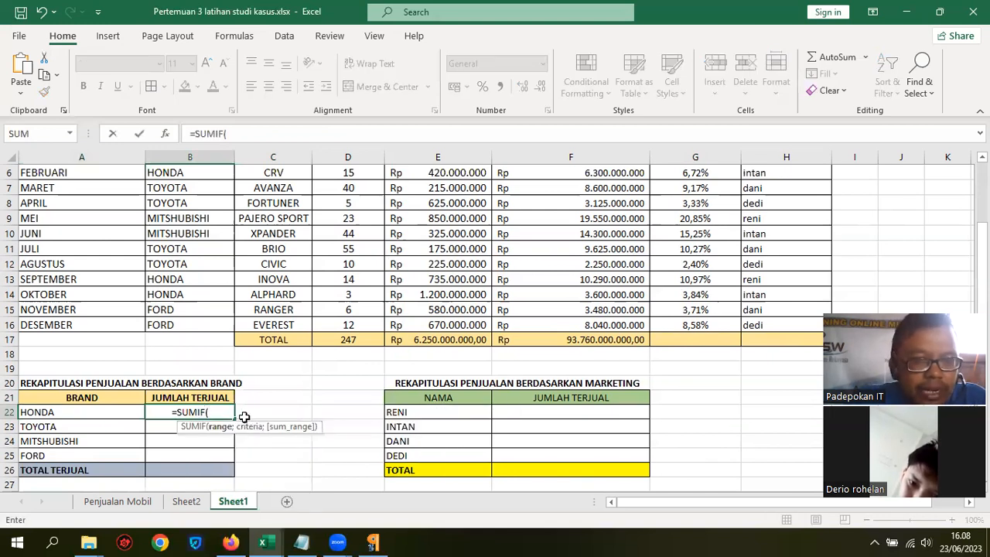
pyautogui.scroll(2, 249, 418)
pyautogui.moveTo(200, 238); pyautogui.dragTo(208, 397)
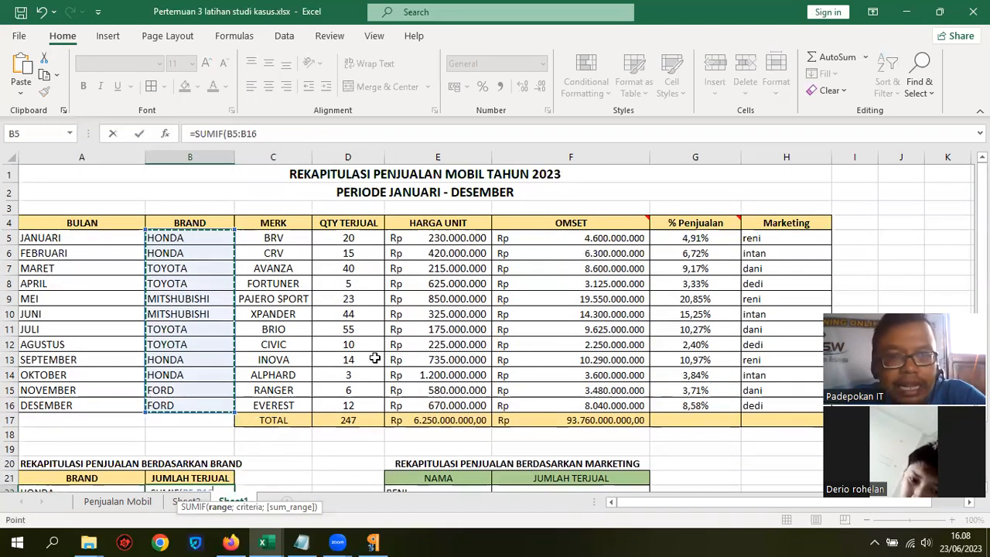
pyautogui.write(';')
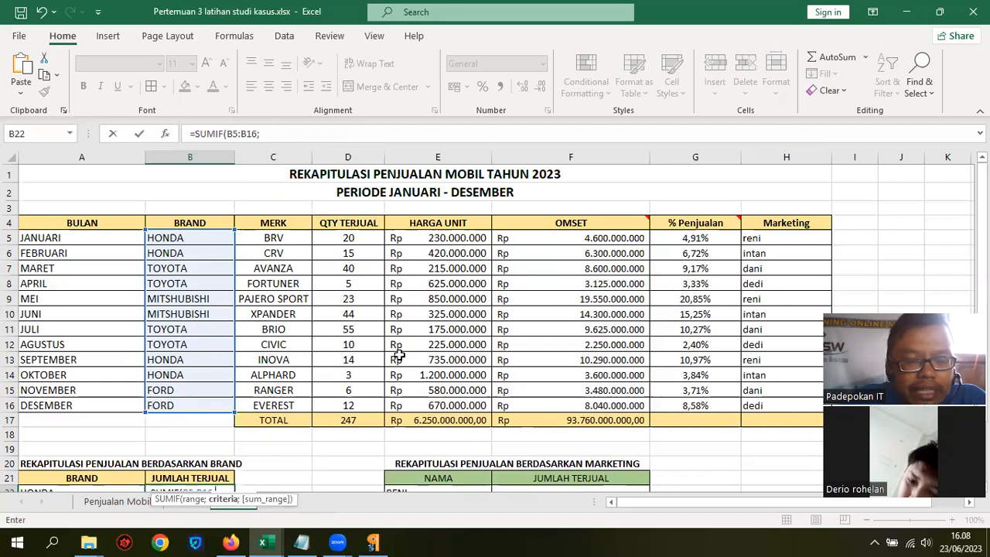
pyautogui.scroll(-2, 400, 349)
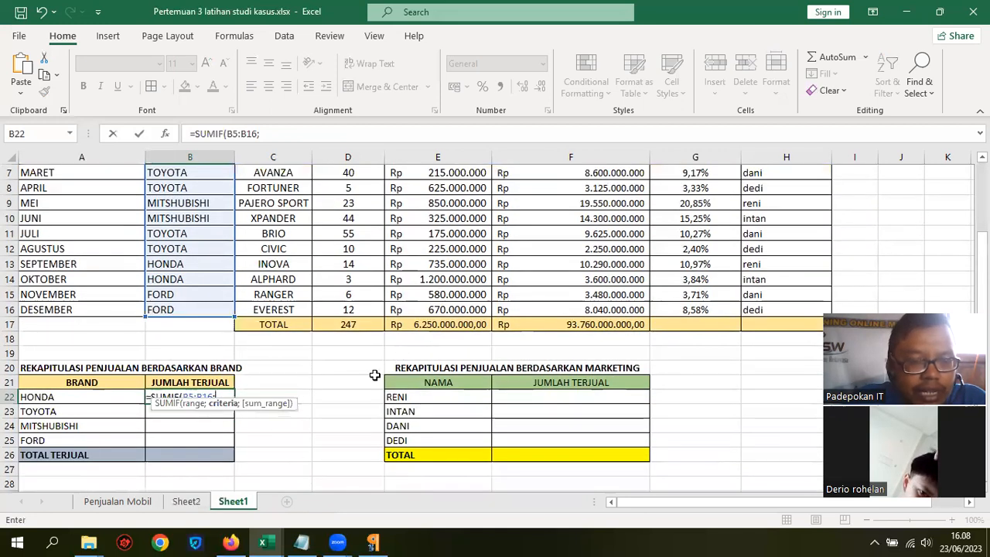
# Complete the B22 formula as =SUMIF(B5:B16;A22;D5:D16), taking the criterion from the HONDA cell.
pyautogui.click(43, 396)
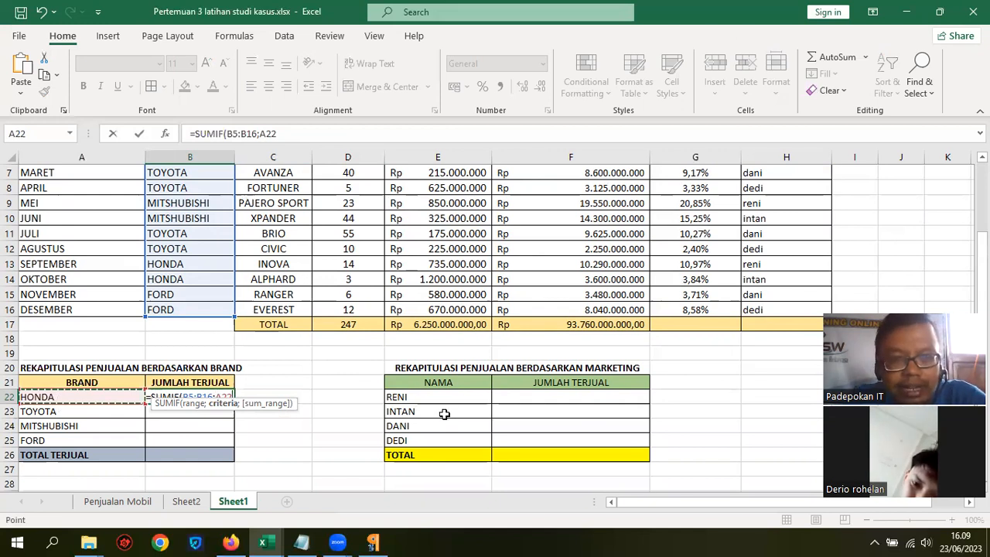
pyautogui.scroll(3, 445, 414)
pyautogui.write(';')
pyautogui.click(361, 237)
pyautogui.moveTo(369, 331); pyautogui.dragTo(372, 406)
pyautogui.write(')')
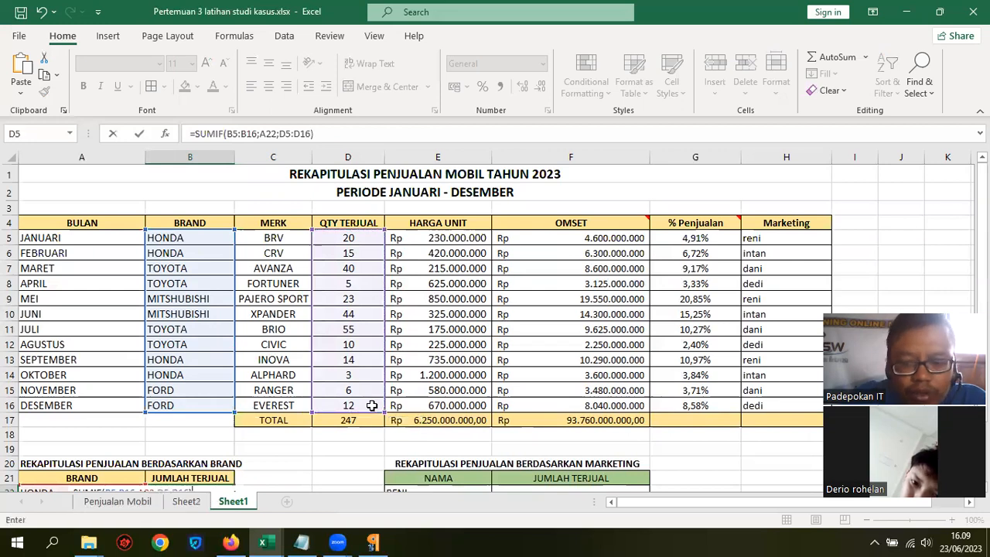
pyautogui.press('Return')
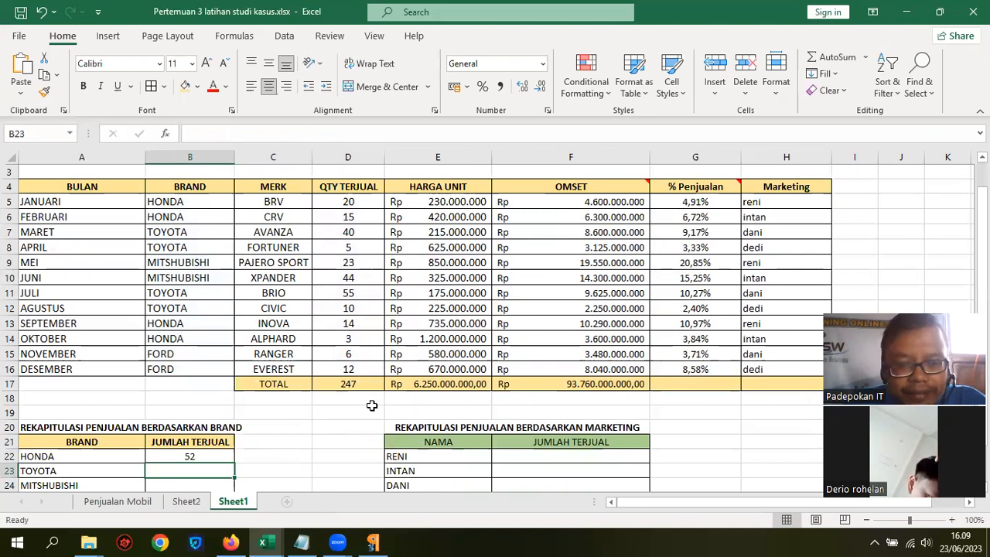
# Copy the SUMIF formula text from B22 and paste it below the existing SUMIF example in the Notepad file Catatan Pertemuan 3.txt.
pyautogui.press('Up')
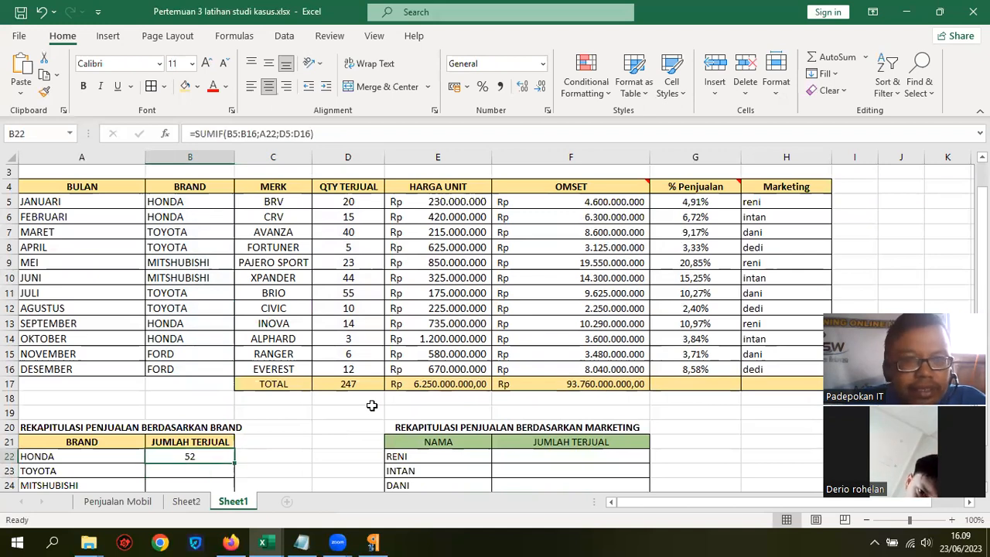
pyautogui.moveTo(336, 137); pyautogui.dragTo(137, 132)
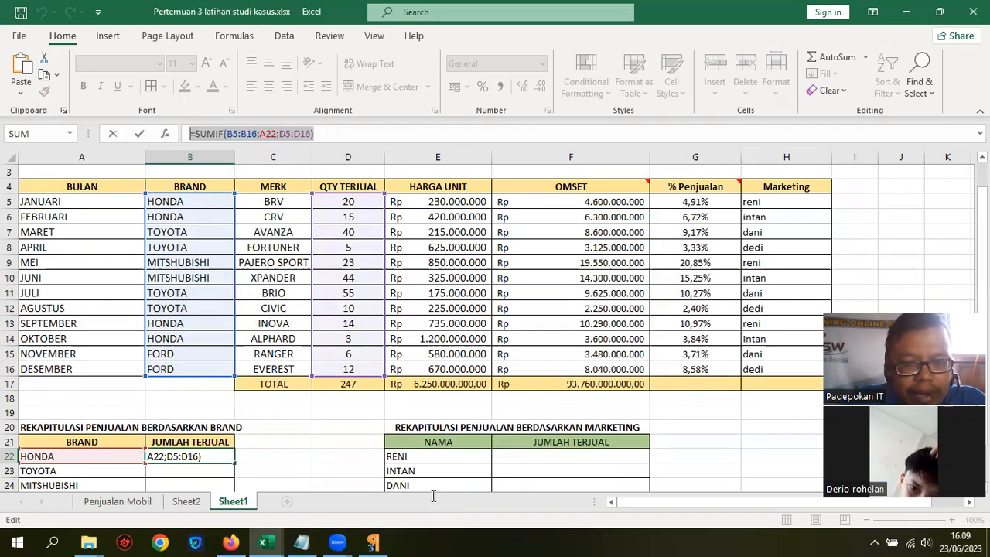
pyautogui.hotkey('alt', 'Tab')
pyautogui.scroll(-1, 441, 495)
pyautogui.press('Return')
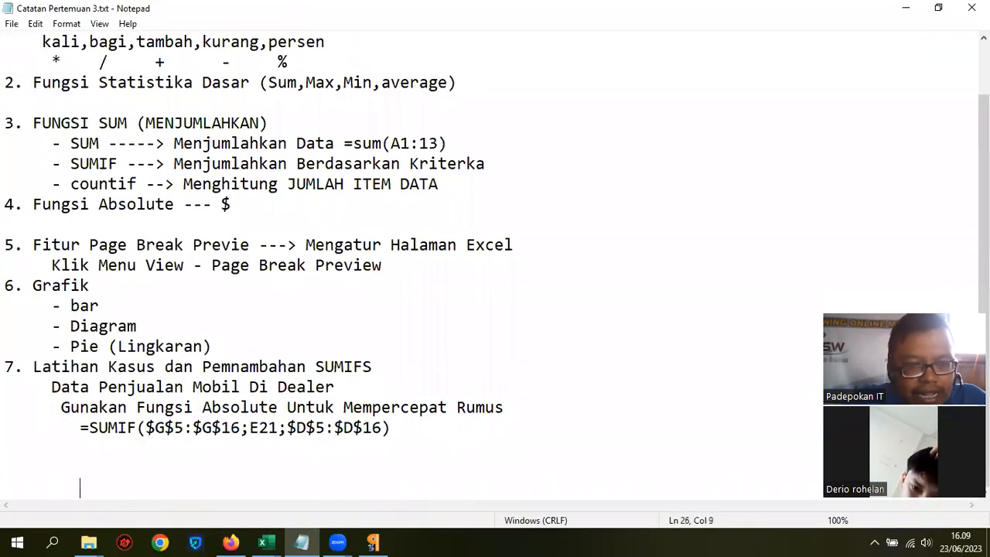
pyautogui.hotkey('ctrl', 'v')
pyautogui.press('Return')
pyautogui.press('Return')
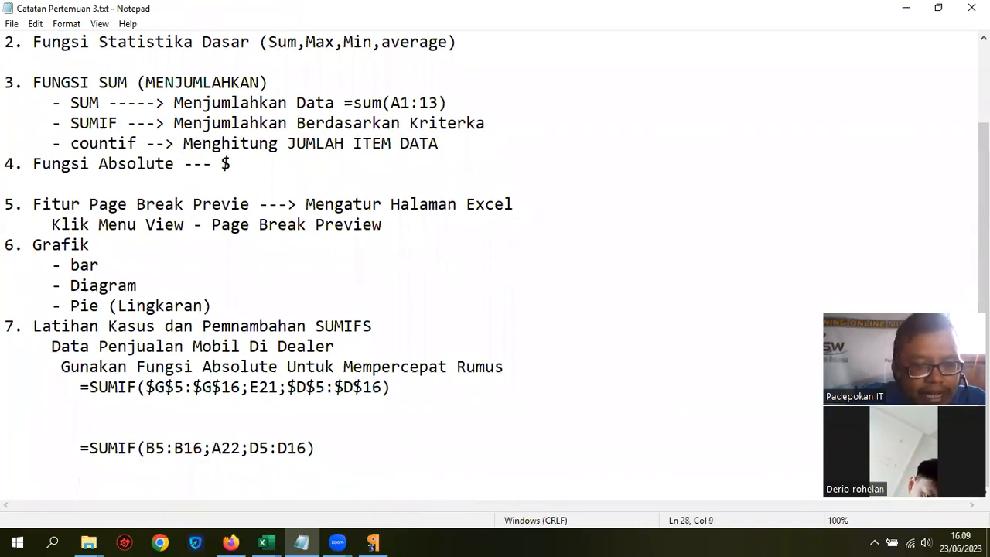
# Paste the SUMIF formula again below the copy in the notes and change its criterion to "honda", giving =SUMIF(B5:B16;"honda";D5:D16).
pyautogui.hotkey('ctrl', 'v')
pyautogui.press('Left')
pyautogui.press('Left')
pyautogui.press('Left')
pyautogui.press('Left')
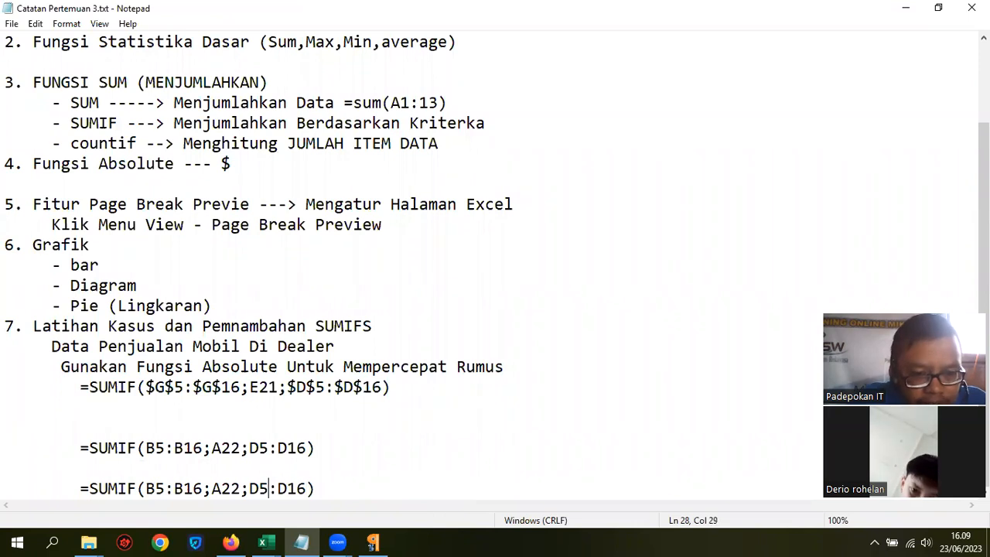
pyautogui.press('BackSpace')
pyautogui.press('BackSpace')
pyautogui.press('BackSpace')
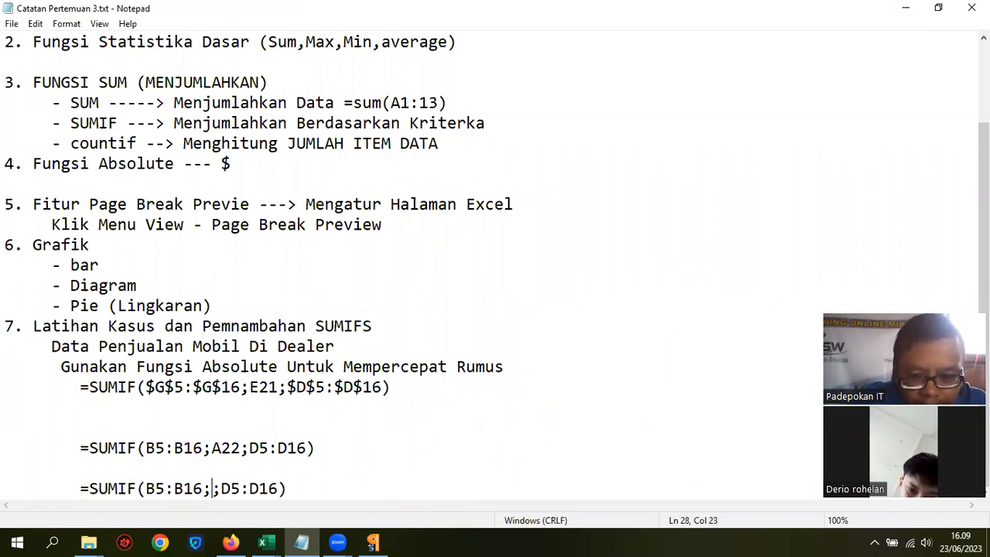
pyautogui.write('"honda')
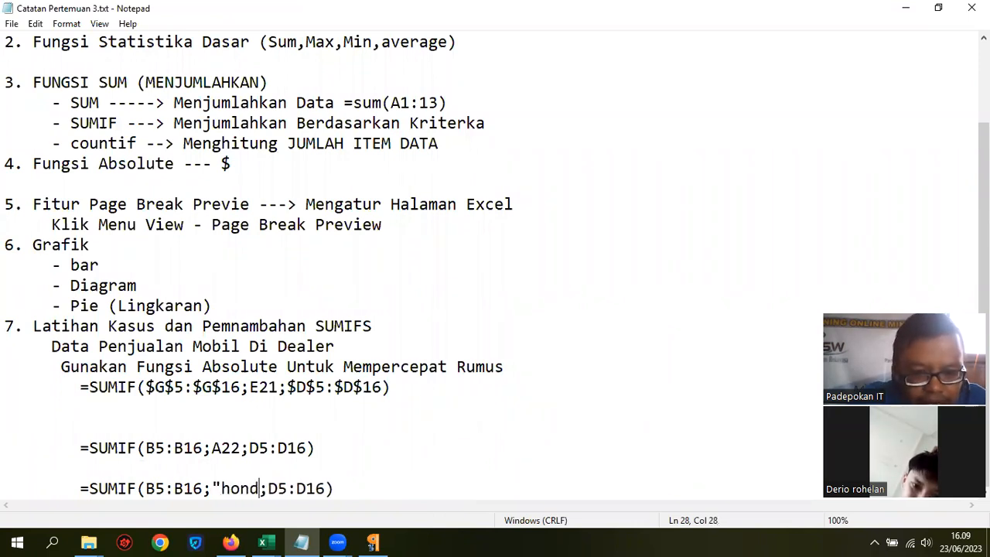
pyautogui.write('"')
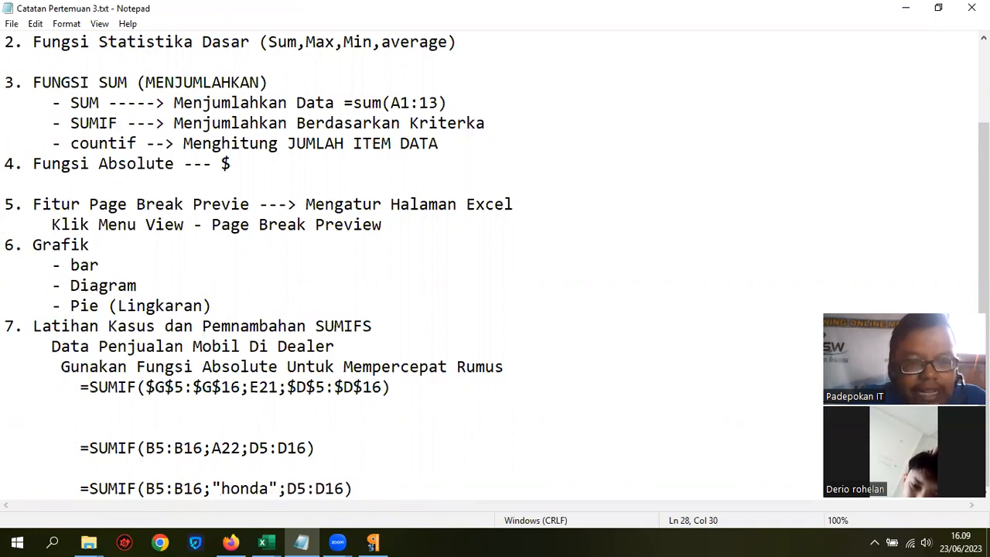
pyautogui.click(731, 166)
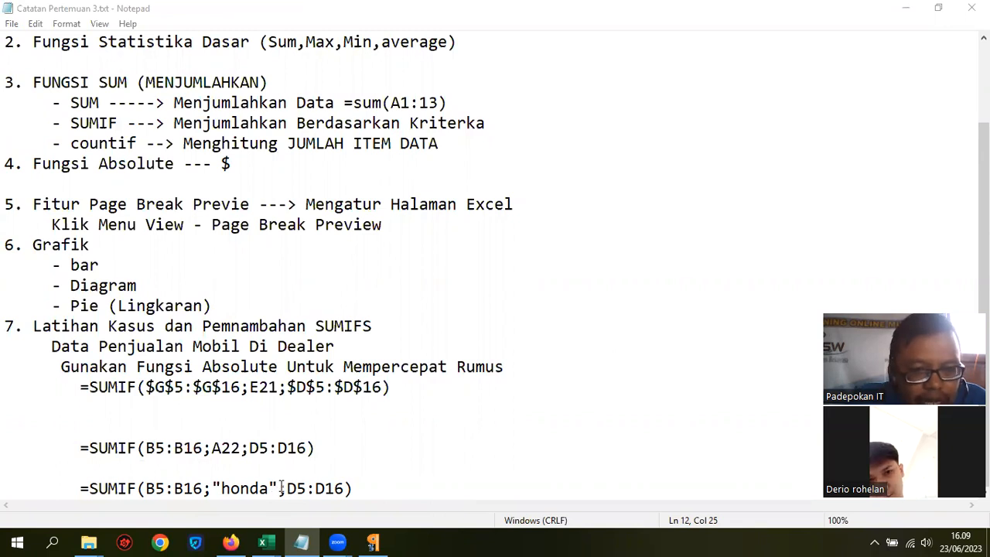
# Highlight the "honda" criterion and the A22 version in the notes, and switch to Pertemuan 3 latihan studi kasus.xlsx in Excel.
pyautogui.moveTo(275, 485); pyautogui.dragTo(220, 485)
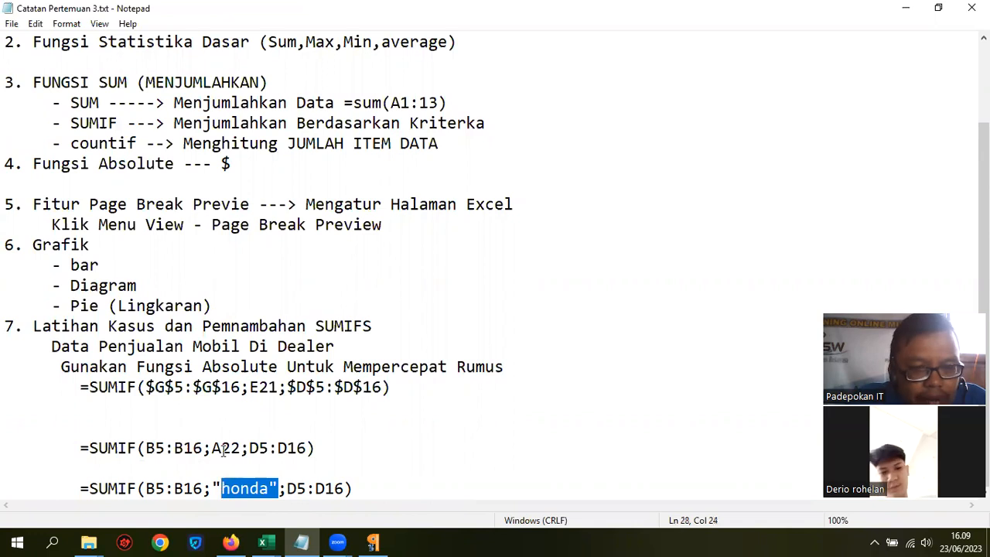
pyautogui.moveTo(82, 446); pyautogui.dragTo(385, 447)
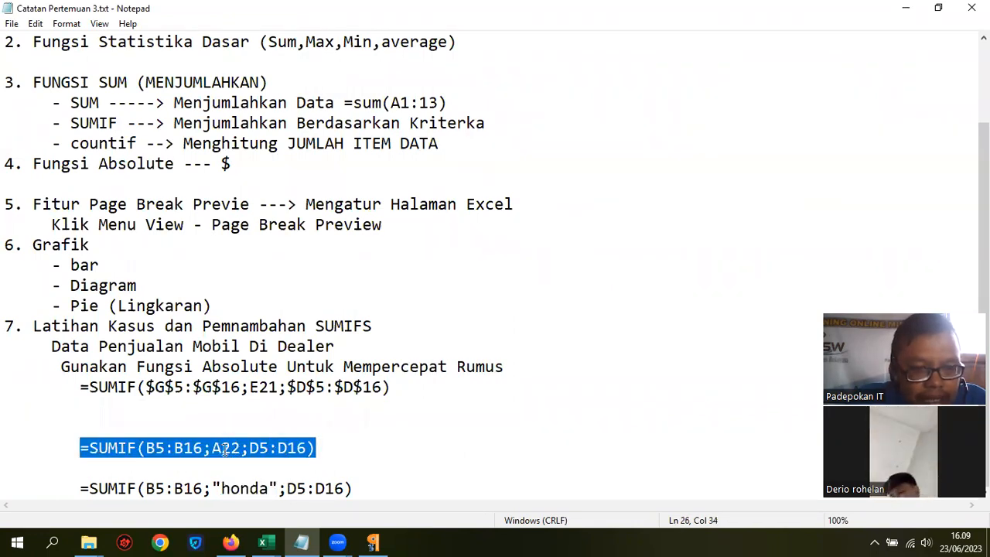
pyautogui.click(273, 542)
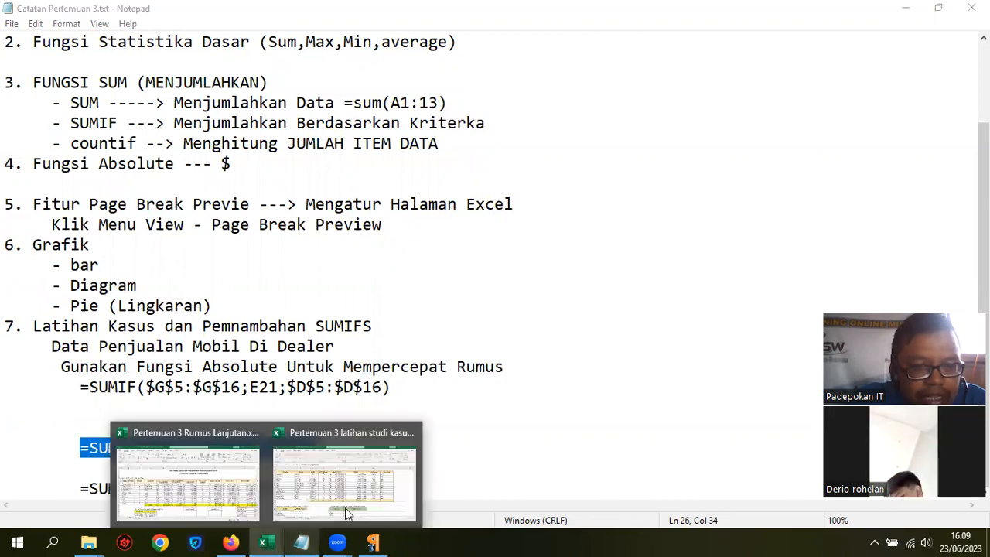
pyautogui.click(345, 508)
pyautogui.hotkey('ctrl', 'Return')
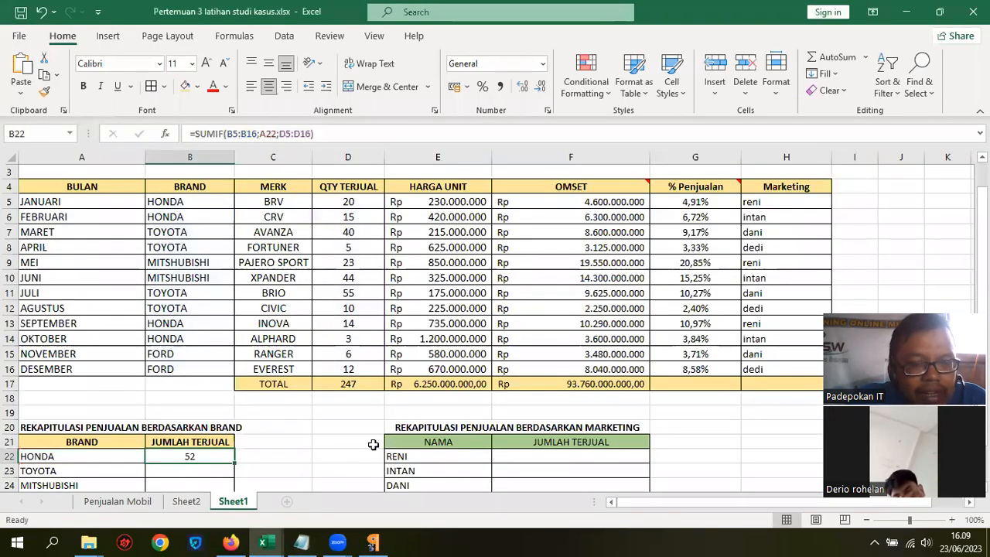
# Examine the HONDA row of the brand recap table and the SUMIF formula in B22.
pyautogui.scroll(-6, 371, 442)
pyautogui.scroll(3, 122, 357)
pyautogui.click(106, 320)
pyautogui.click(194, 321)
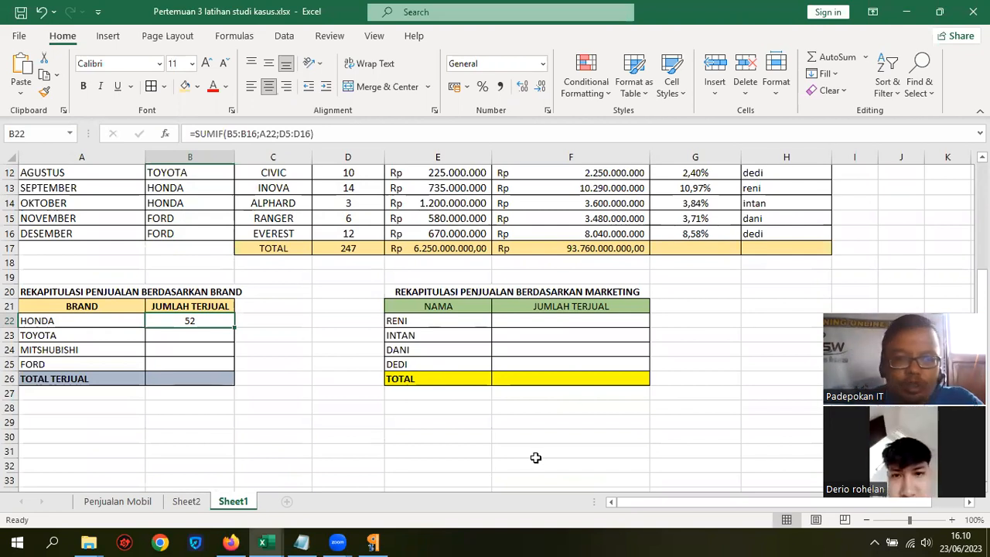
pyautogui.click(286, 363)
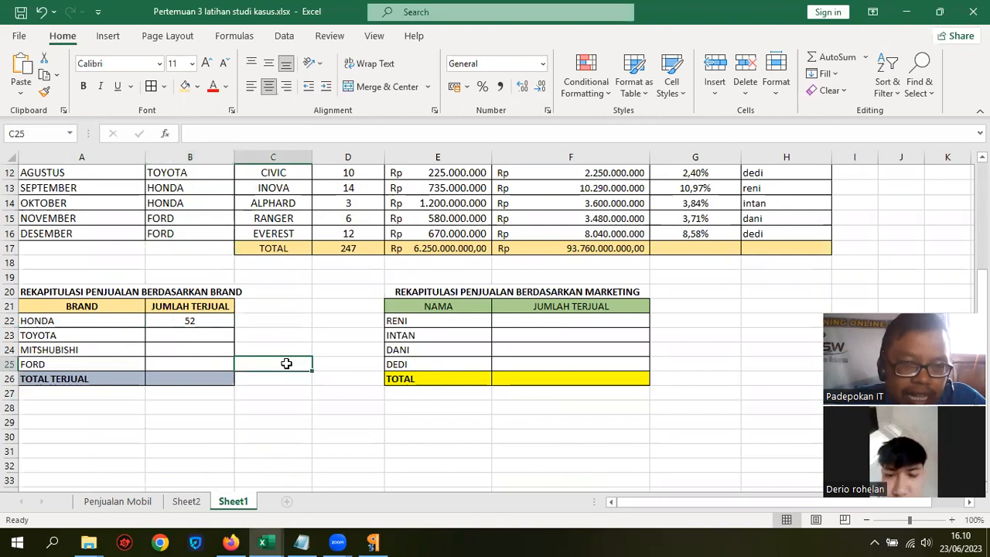
pyautogui.click(200, 321)
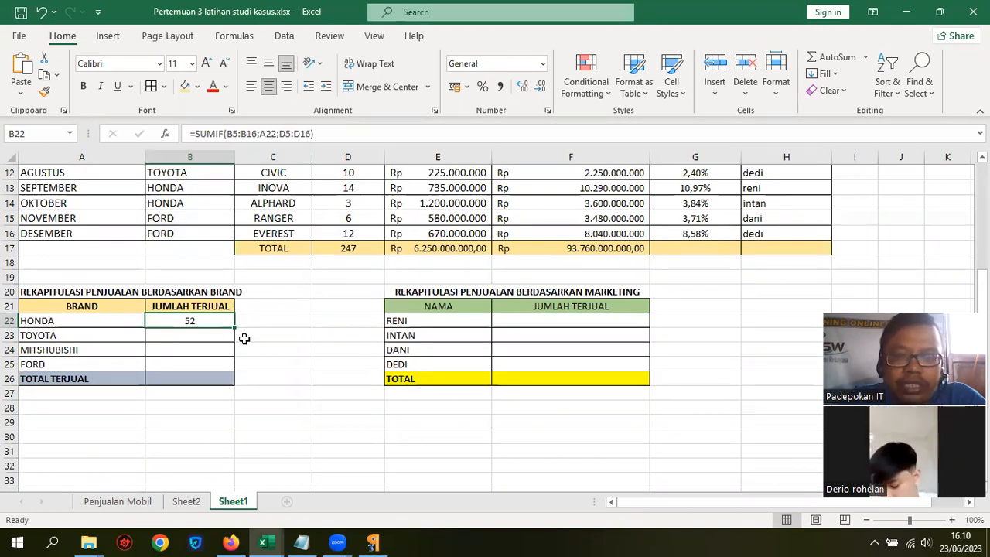
pyautogui.click(261, 365)
pyautogui.click(196, 319)
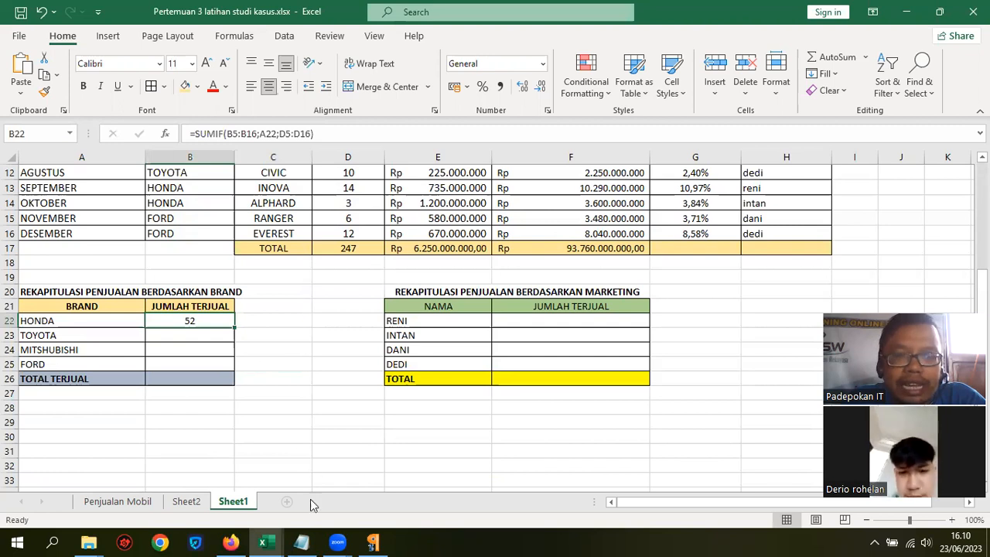
pyautogui.press('Delete')
pyautogui.click(308, 410)
pyautogui.hotkey('ctrl', 'z')
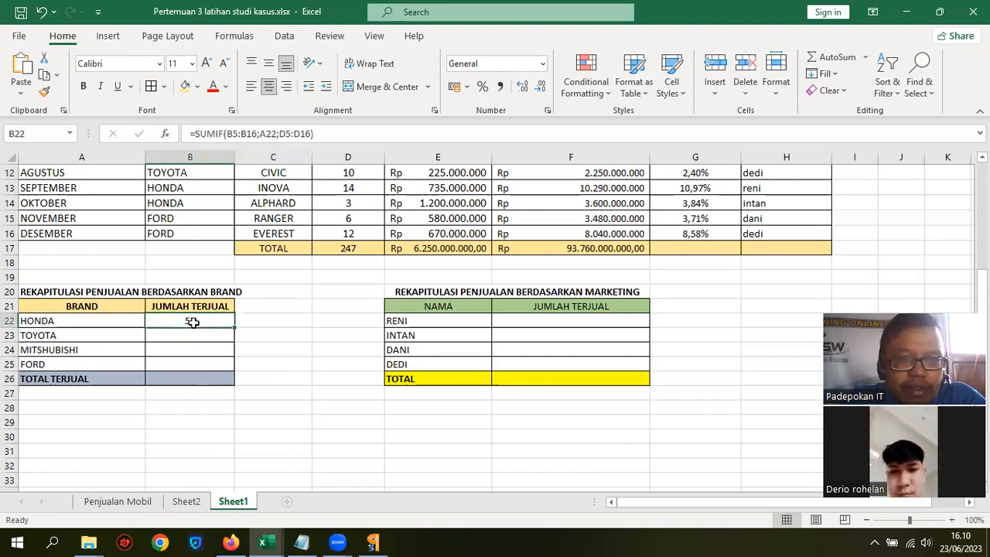
# Make the sum range in the B22 SUMIF formula absolute as $D$5:$D$16.
pyautogui.click(250, 377)
pyautogui.click(174, 321)
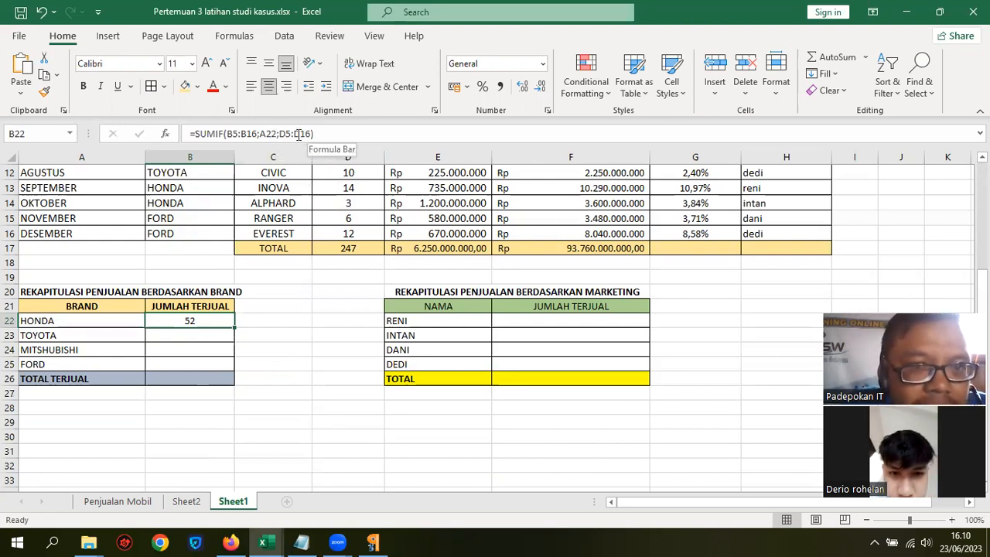
pyautogui.click(326, 137)
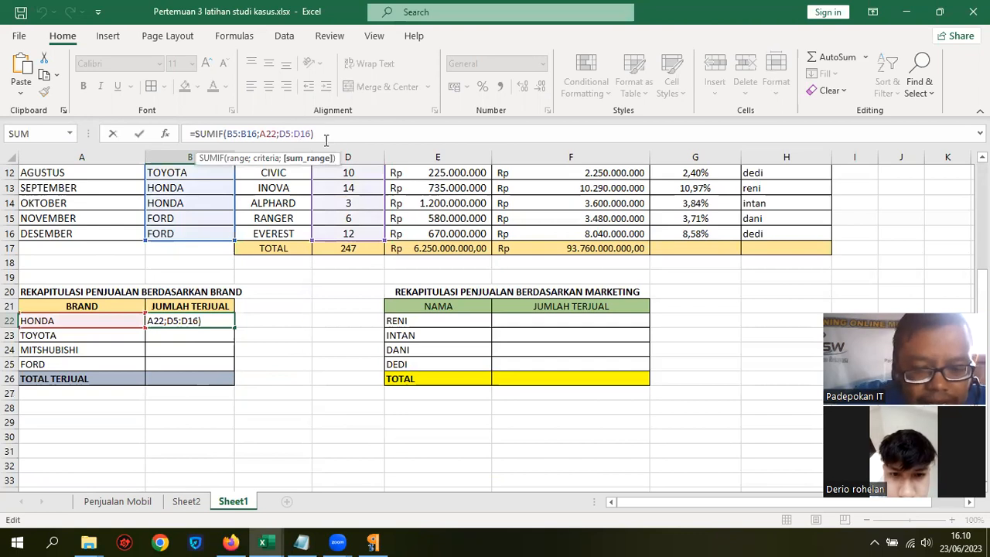
pyautogui.write('$')
pyautogui.press('Left')
pyautogui.press('Left')
pyautogui.write('$')
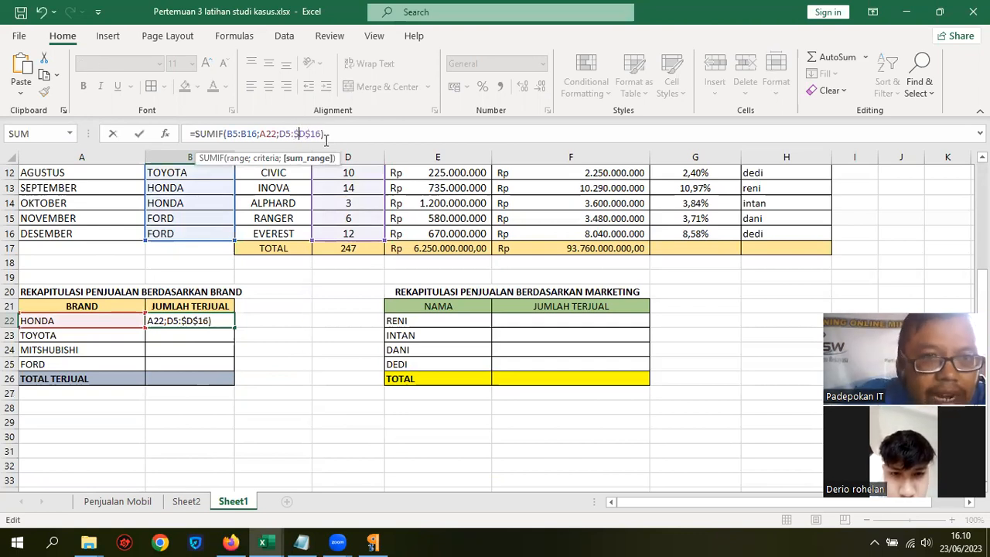
pyautogui.press('Left')
pyautogui.press('Left')
pyautogui.write('$')
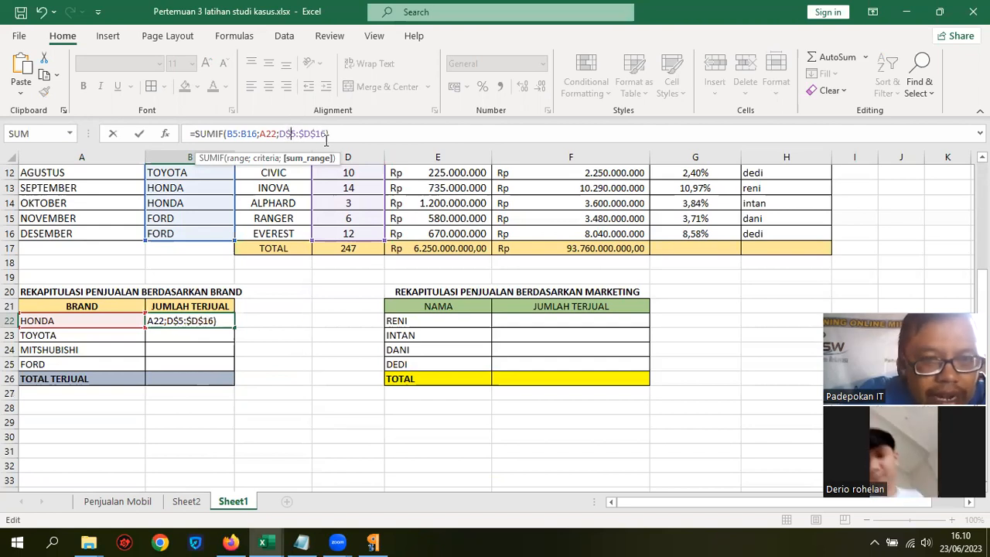
pyautogui.press('Left')
pyautogui.press('Left')
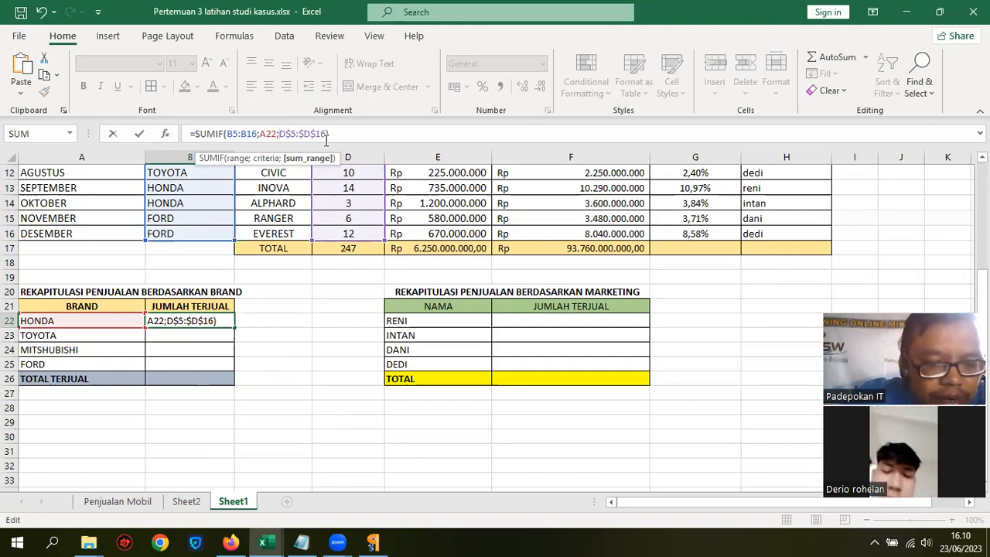
pyautogui.write('$')
# Make the criteria range in the B22 SUMIF formula absolute as $B$5:$B$16 and enter the formula.
pyautogui.press('Left')
pyautogui.press('Left')
pyautogui.press('Left')
pyautogui.press('Left')
pyautogui.press('Left')
pyautogui.press('Left')
pyautogui.press('Left')
pyautogui.press('Left')
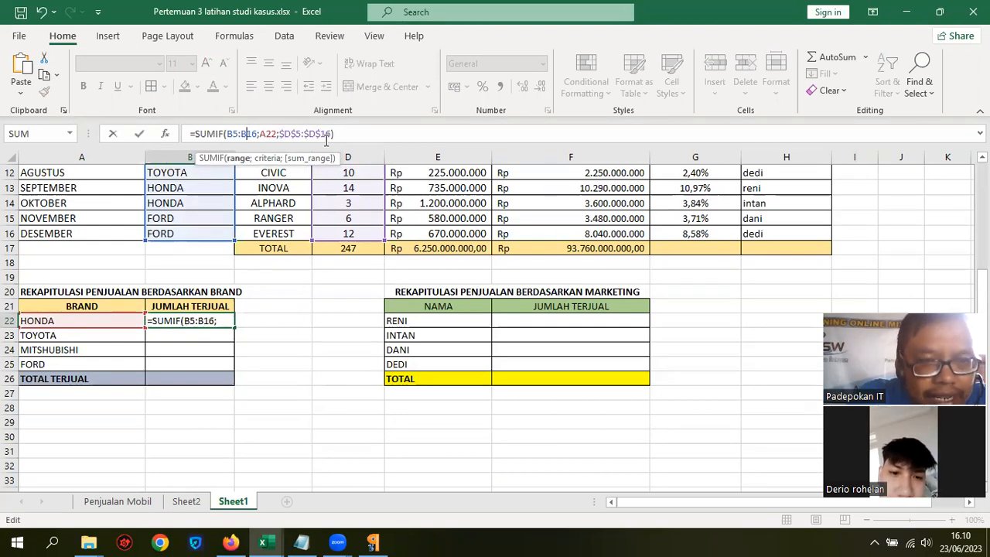
pyautogui.write('$')
pyautogui.press('Left')
pyautogui.press('Left')
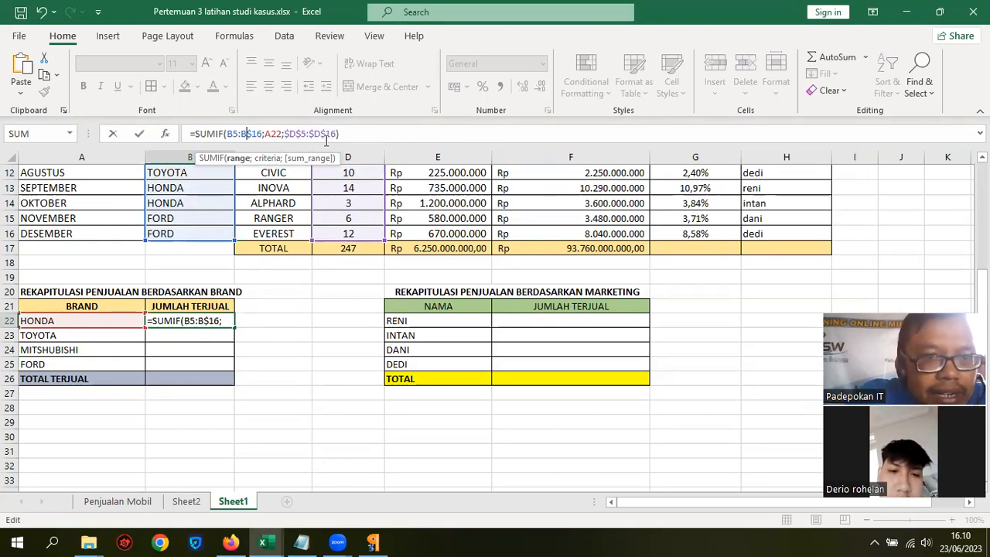
pyautogui.write('$')
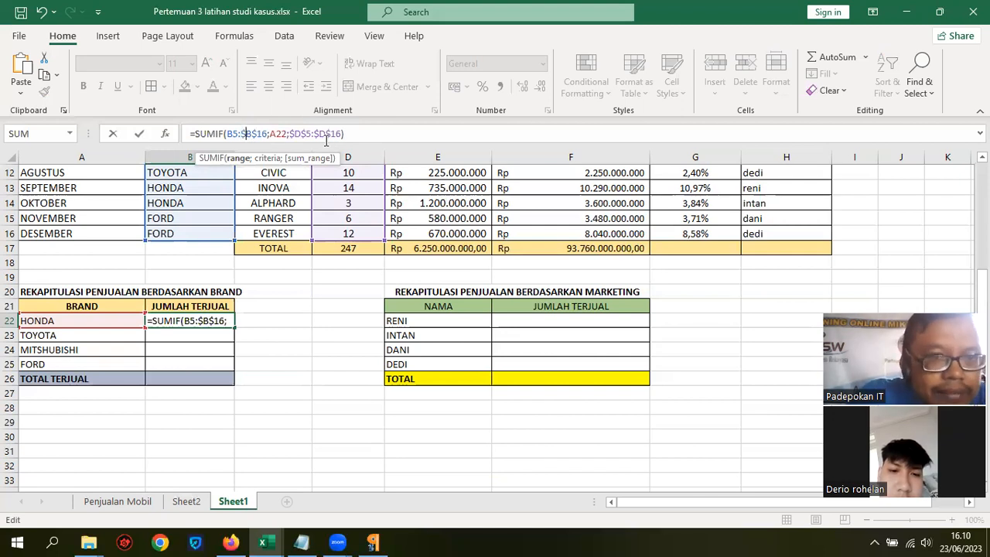
pyautogui.press('Left')
pyautogui.press('Left')
pyautogui.write('$')
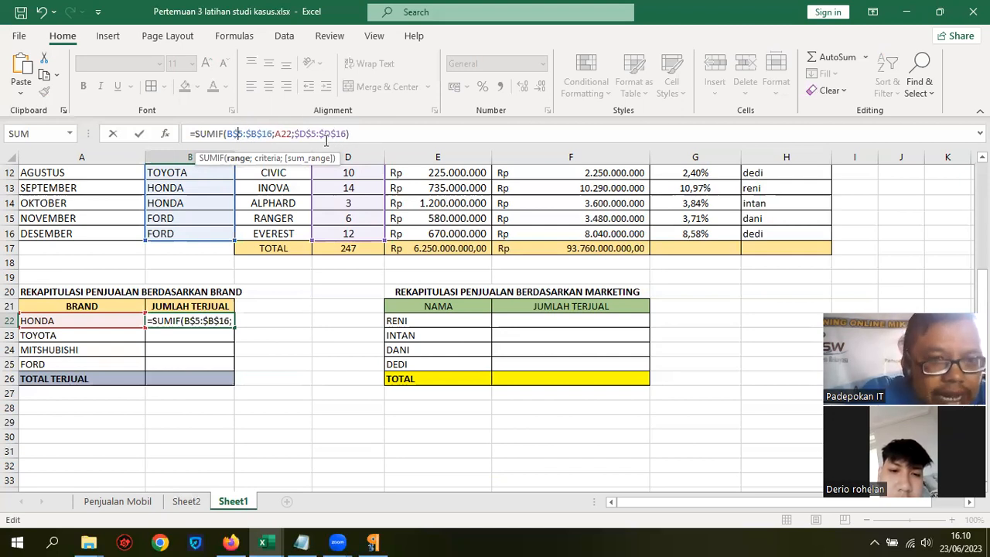
pyautogui.press('Left')
pyautogui.write('$')
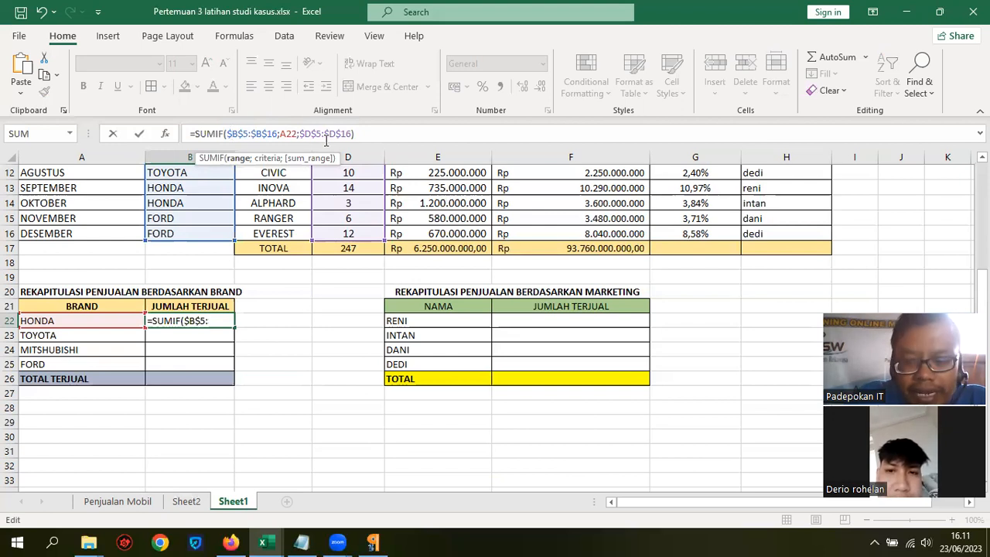
pyautogui.press('Return')
# Fill the SUMIF formula from B22 down to B25 for TOYOTA, MITSHUBISHI and FORD.
pyautogui.click(285, 395)
pyautogui.click(208, 320)
pyautogui.moveTo(234, 327); pyautogui.dragTo(235, 373)
pyautogui.click(329, 425)
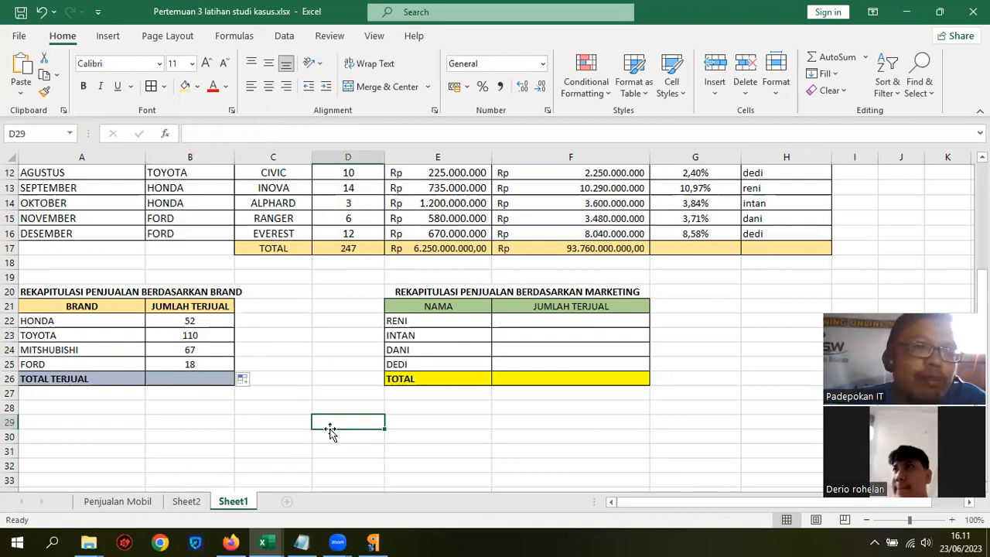
# Examine the SUMIF formulas for the four brands in B22:B25, including the absolute sum range in the FORD formula.
pyautogui.click(182, 334)
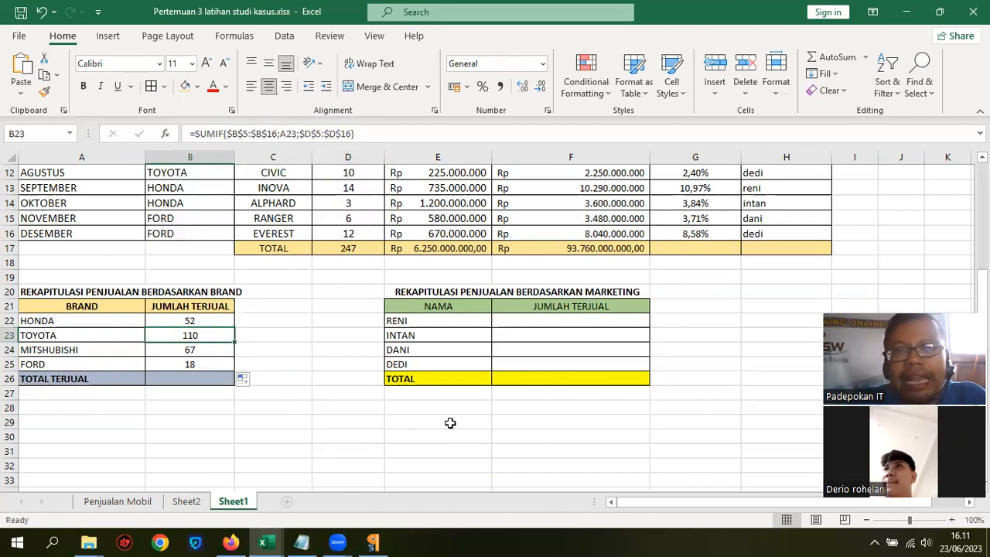
pyautogui.click(200, 319)
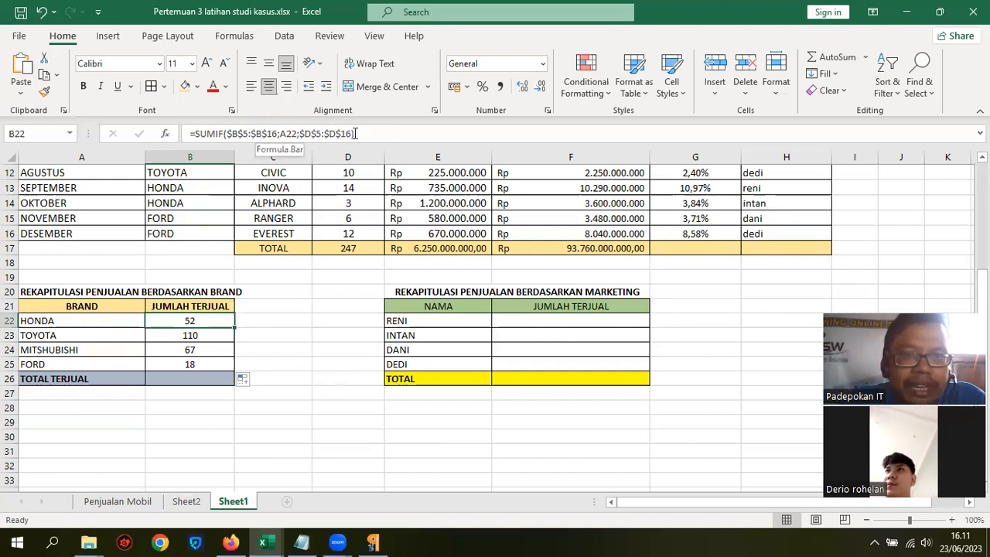
pyautogui.click(198, 334)
pyautogui.click(195, 350)
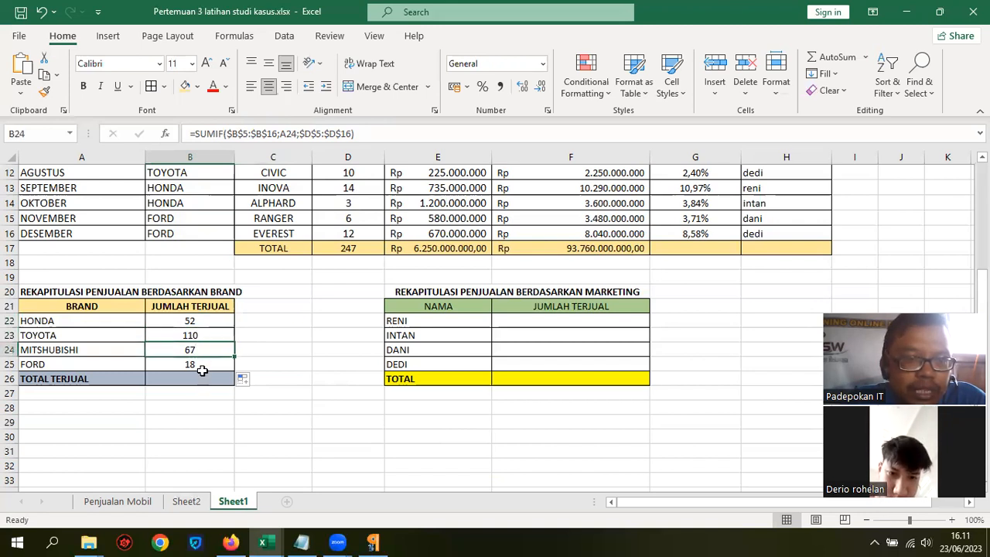
pyautogui.click(195, 364)
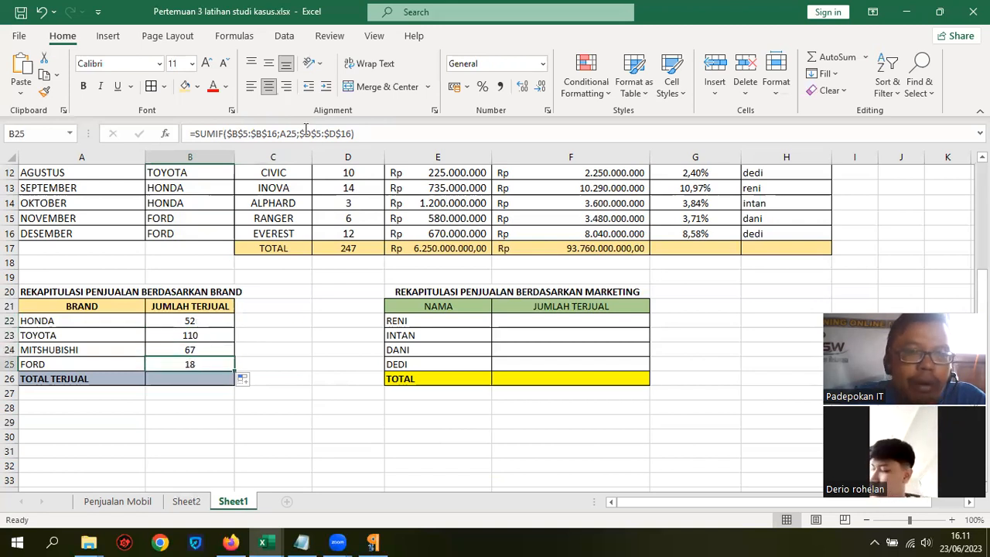
pyautogui.click(192, 335)
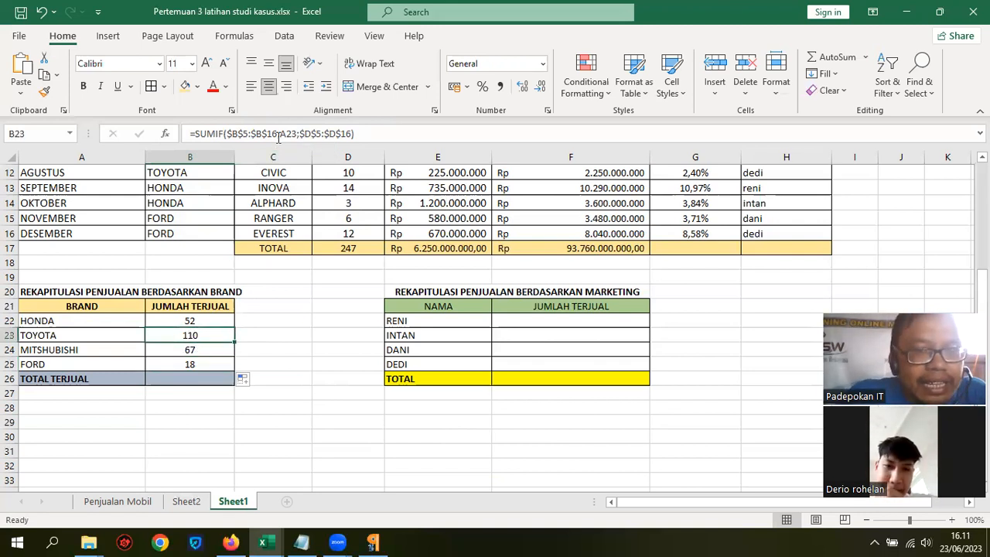
pyautogui.click(194, 322)
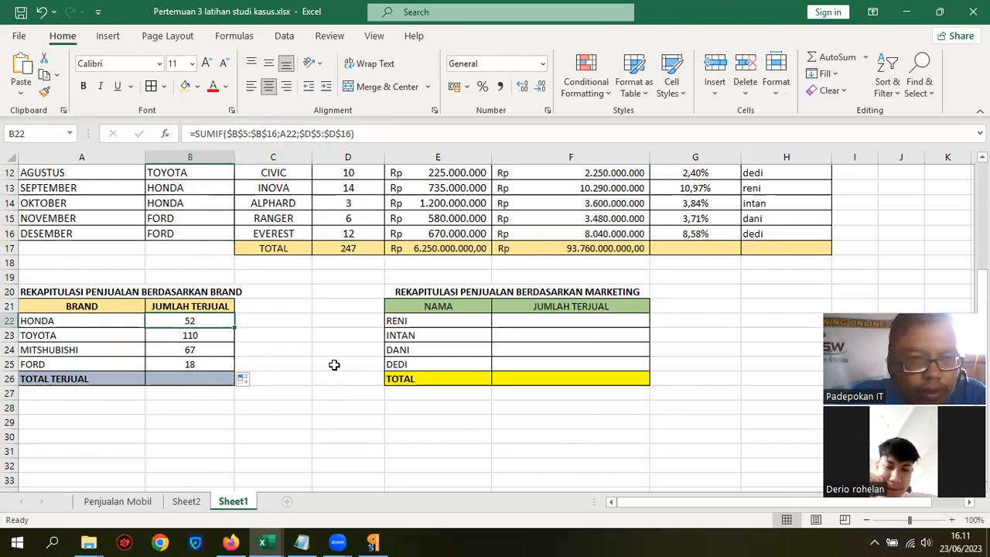
pyautogui.press('Down')
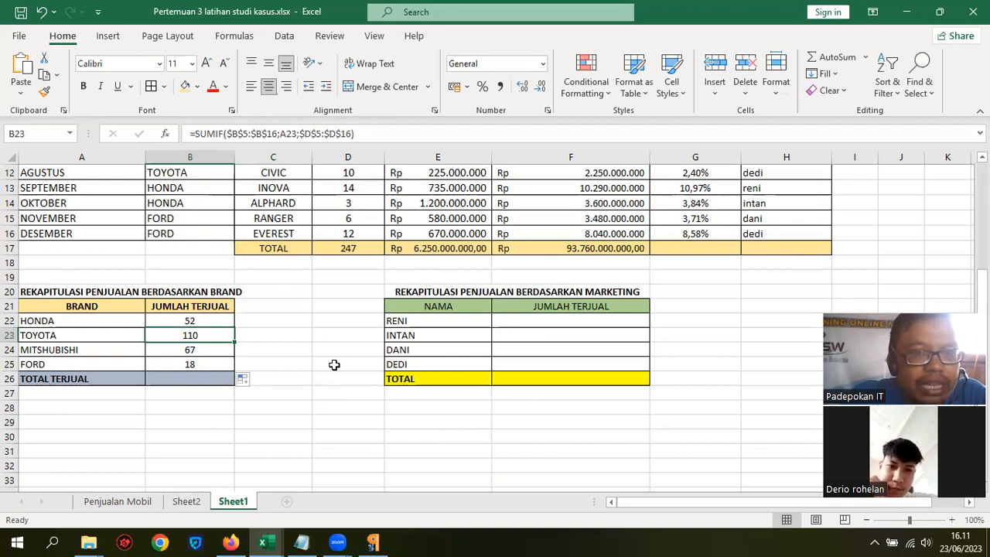
pyautogui.press('Down')
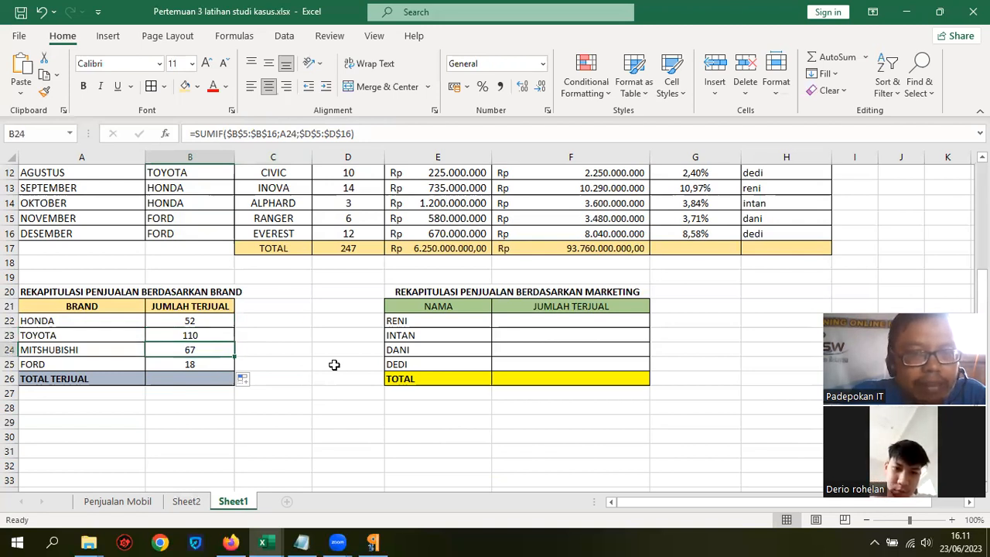
pyautogui.press('Down')
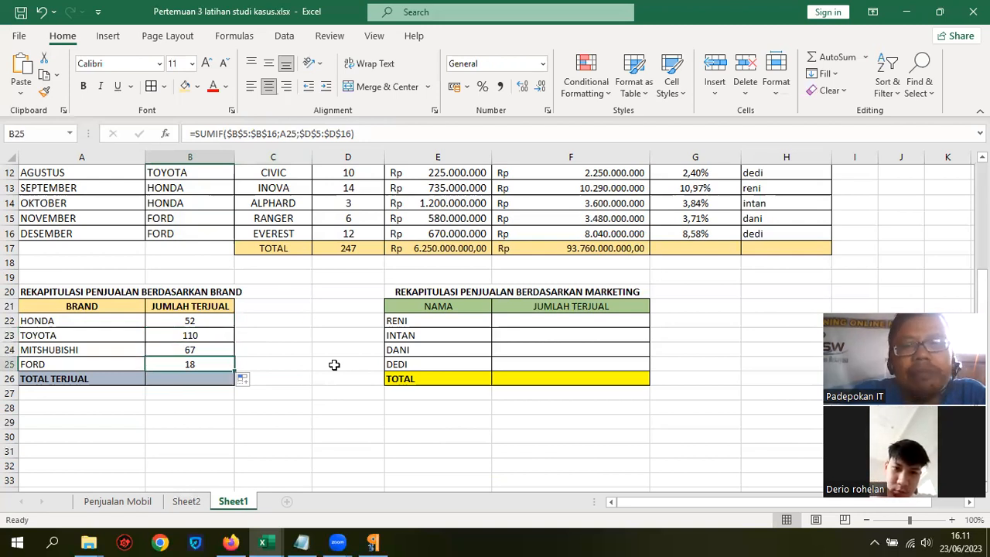
pyautogui.click(350, 134)
pyautogui.moveTo(349, 134); pyautogui.dragTo(300, 133)
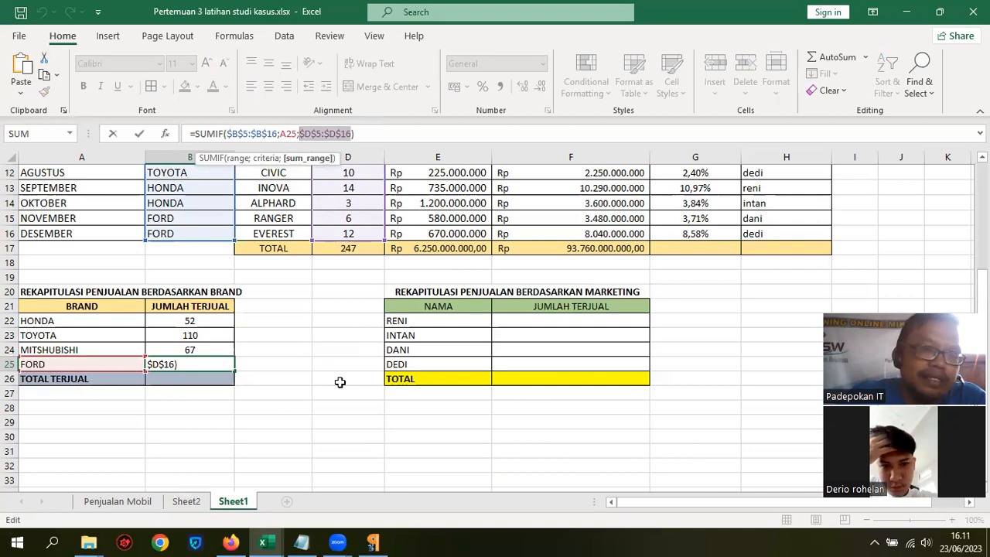
pyautogui.press('Escape')
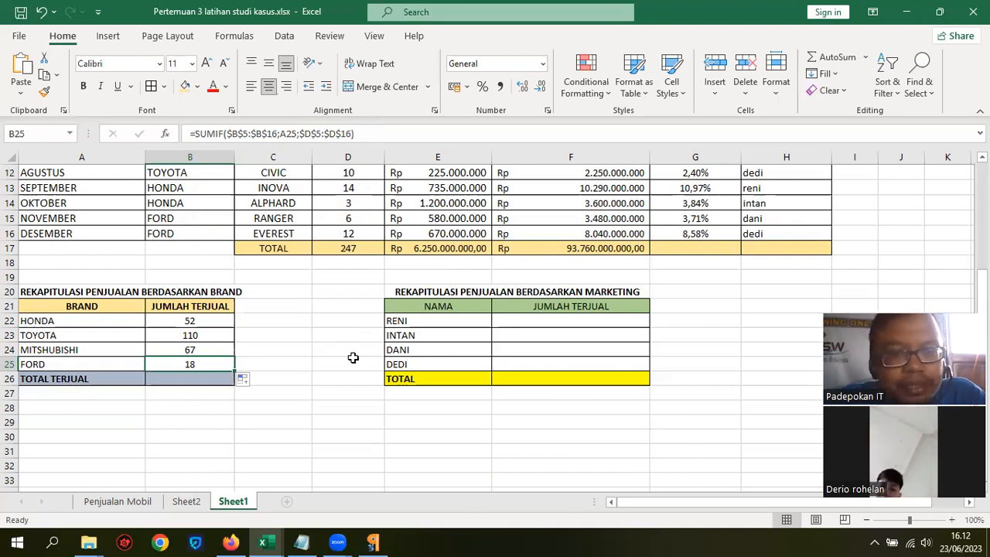
# Total the brand sales in the TOTAL TERJUAL cell B26 with =SUM(B22:B25).
pyautogui.click(537, 329)
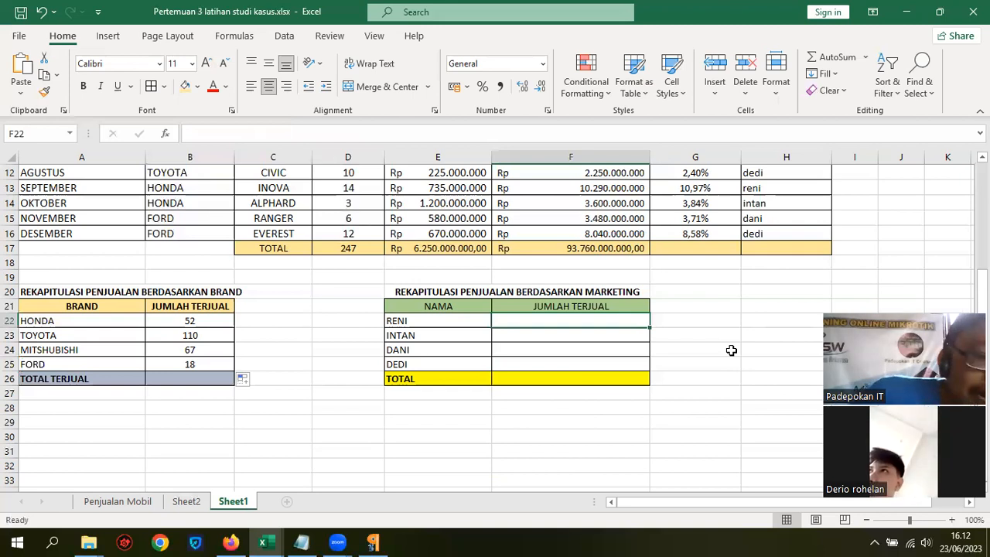
pyautogui.click(224, 382)
pyautogui.write('=sum(')
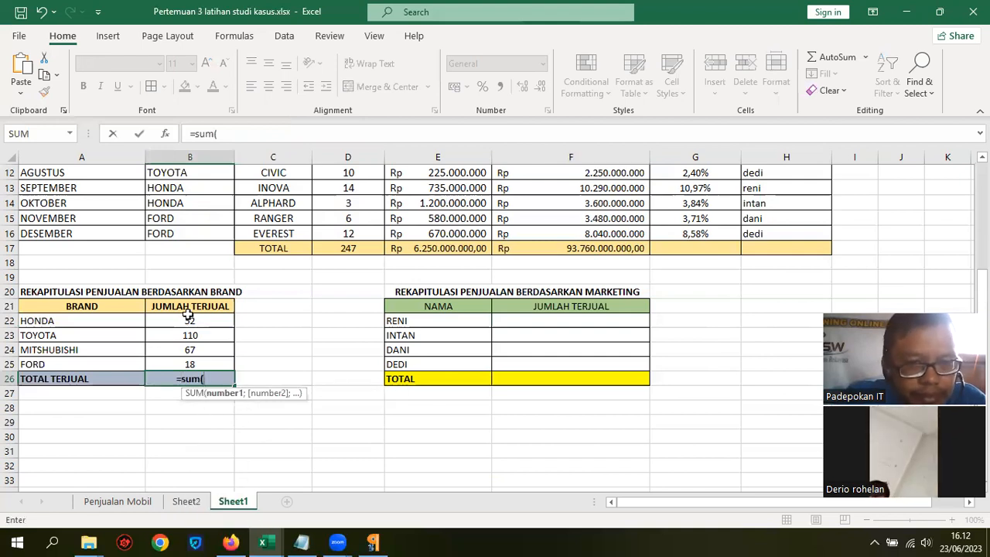
pyautogui.moveTo(188, 322); pyautogui.dragTo(189, 365)
pyautogui.write(')')
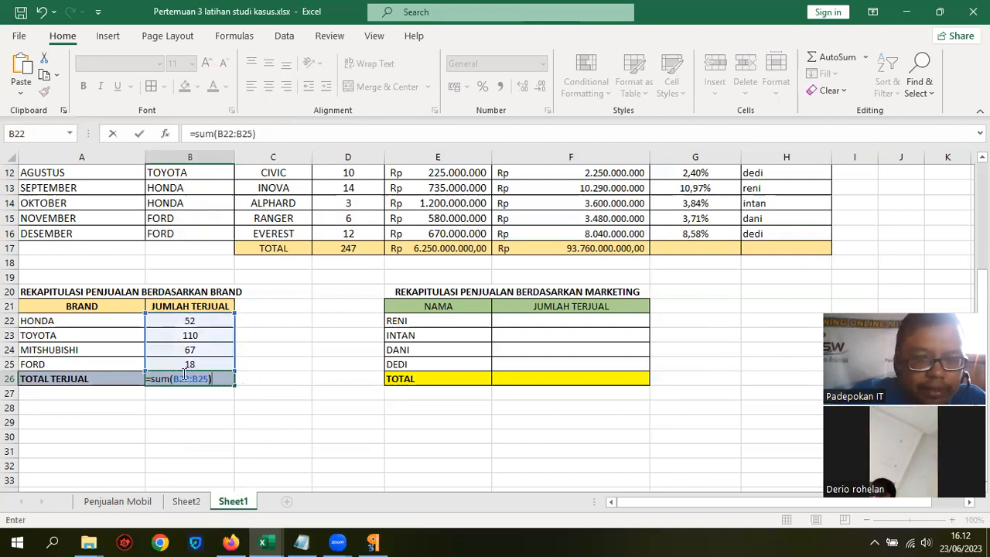
pyautogui.press('Return')
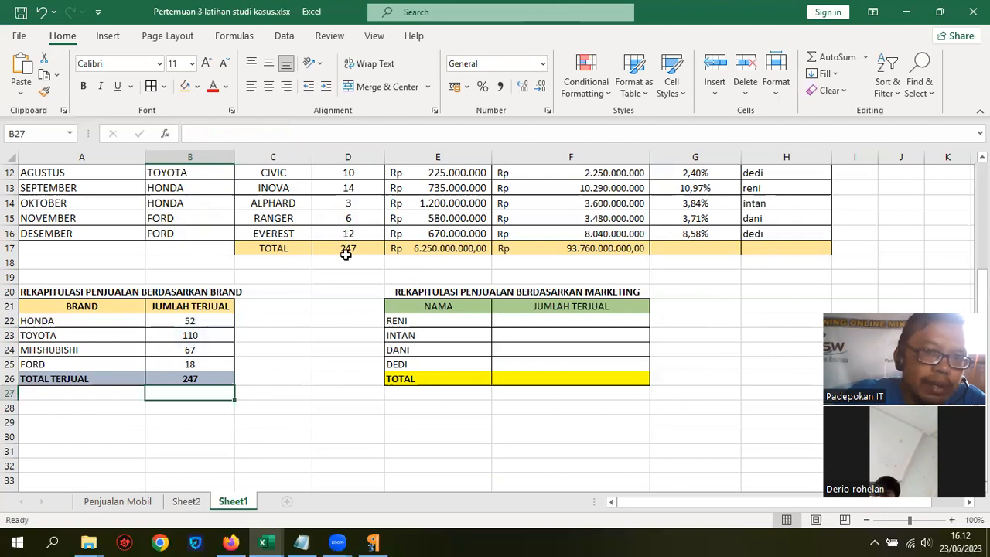
# Compare the quantity total in D17 with the brand total in B26, and check the HONDA and TOYOTA sums.
pyautogui.click(346, 253)
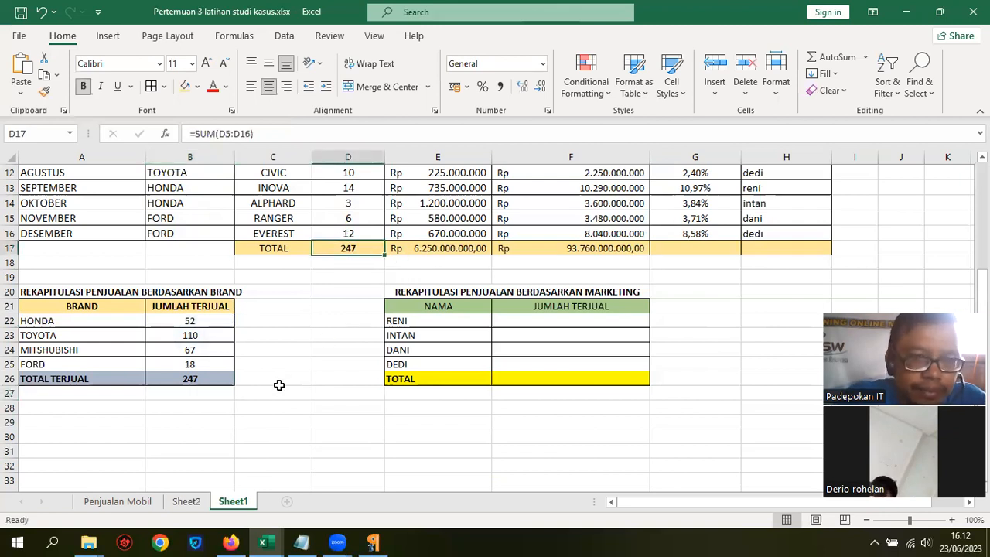
pyautogui.click(192, 379)
pyautogui.click(285, 360)
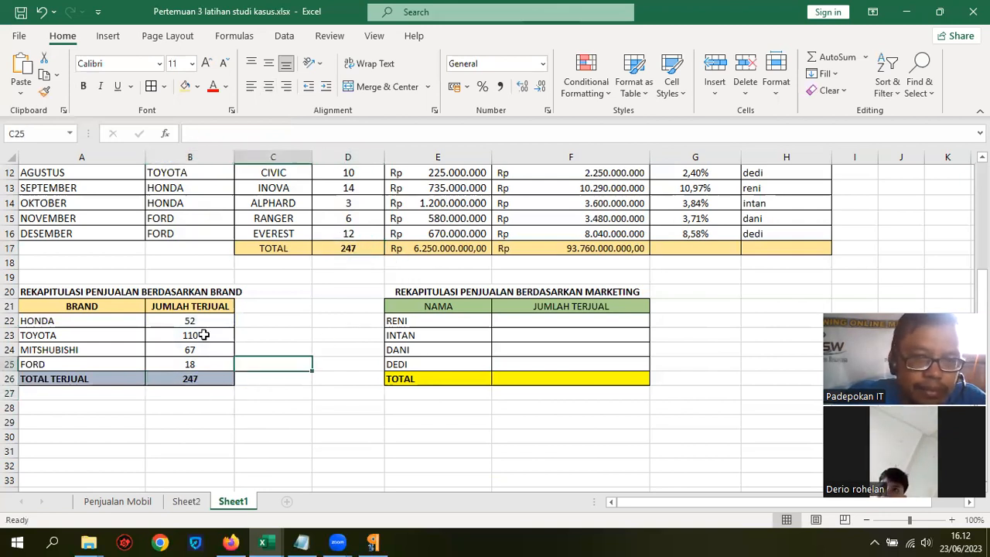
pyautogui.click(193, 319)
pyautogui.click(199, 336)
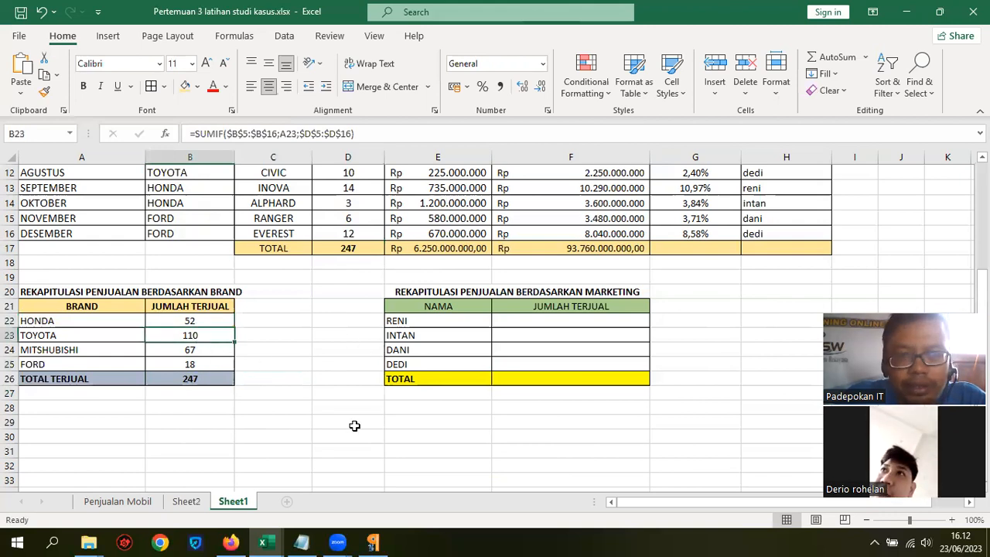
# Review the monthly QTY TERJUAL values in D5:D16 down to the TOTAL row.
pyautogui.scroll(3, 354, 426)
pyautogui.click(357, 205)
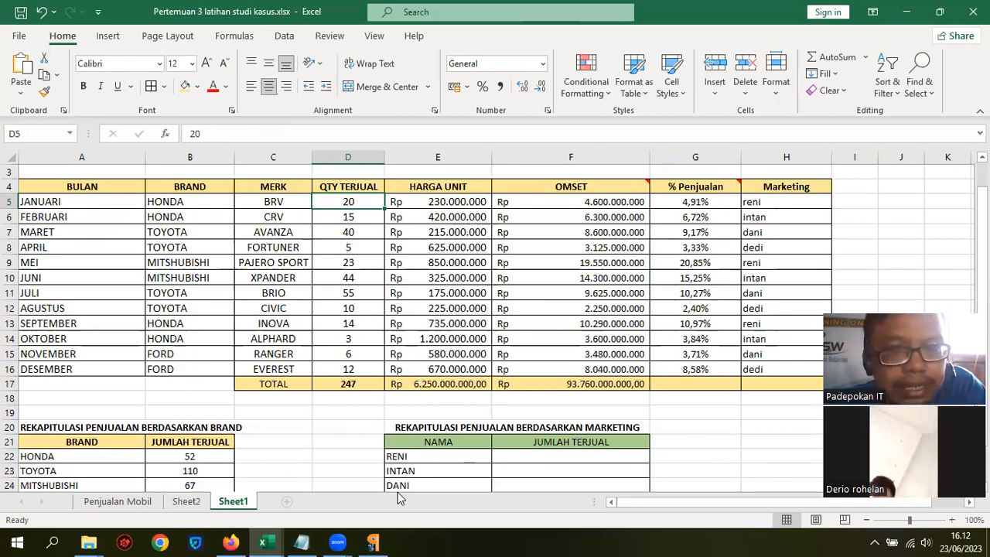
pyautogui.press('Down')
pyautogui.press('Down')
pyautogui.press('Down')
pyautogui.press('Down')
pyautogui.press('Down')
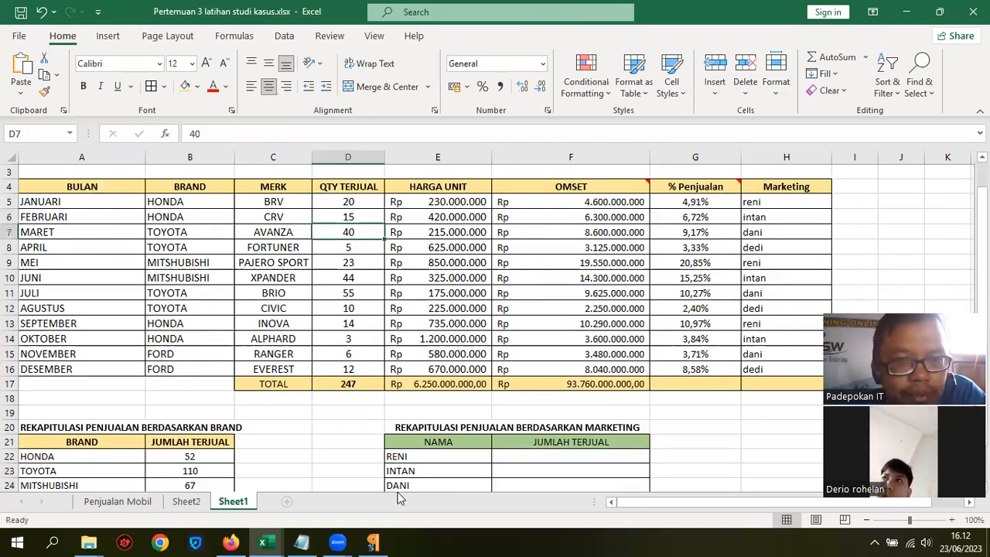
pyautogui.press('Down')
pyautogui.press('Down')
pyautogui.press('Down')
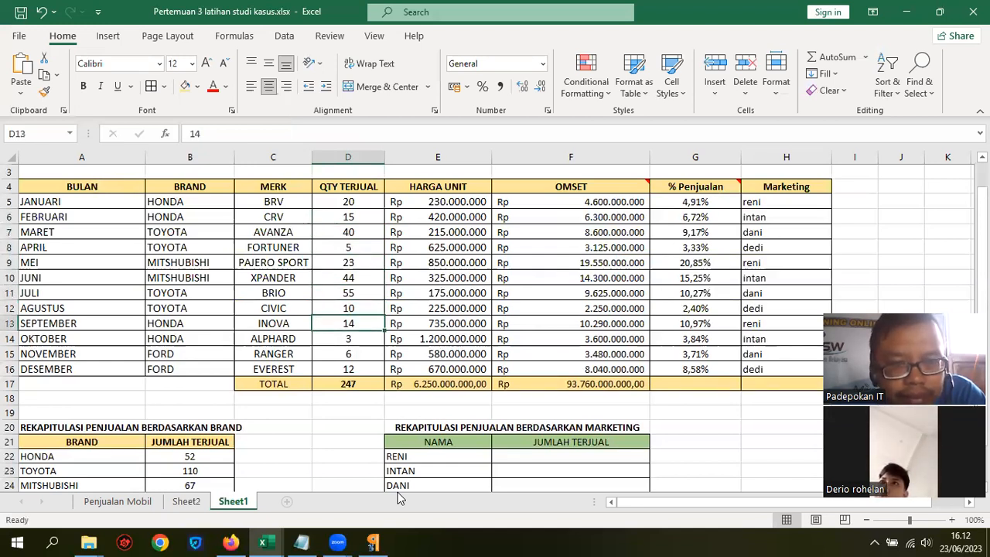
pyautogui.press('Down')
pyautogui.press('Down')
pyautogui.press('Down')
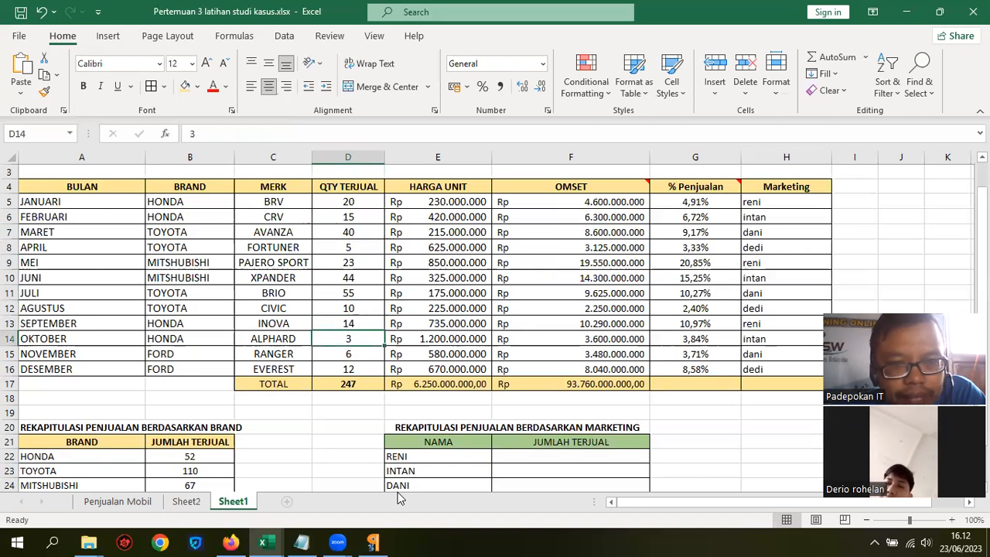
pyautogui.press('Down')
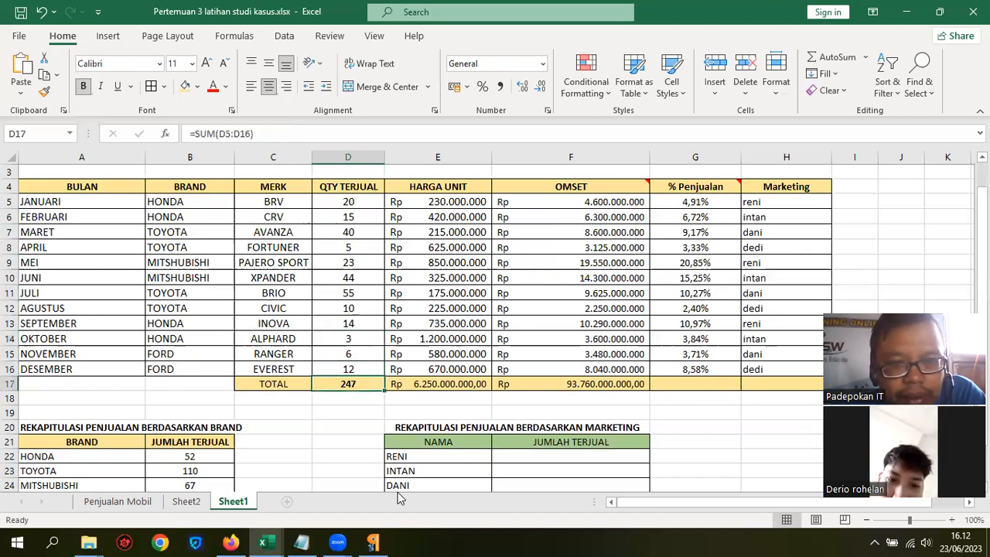
# Re-enter the quantity total in D17 as =SUM(D5:D16).
pyautogui.write('=sum(')
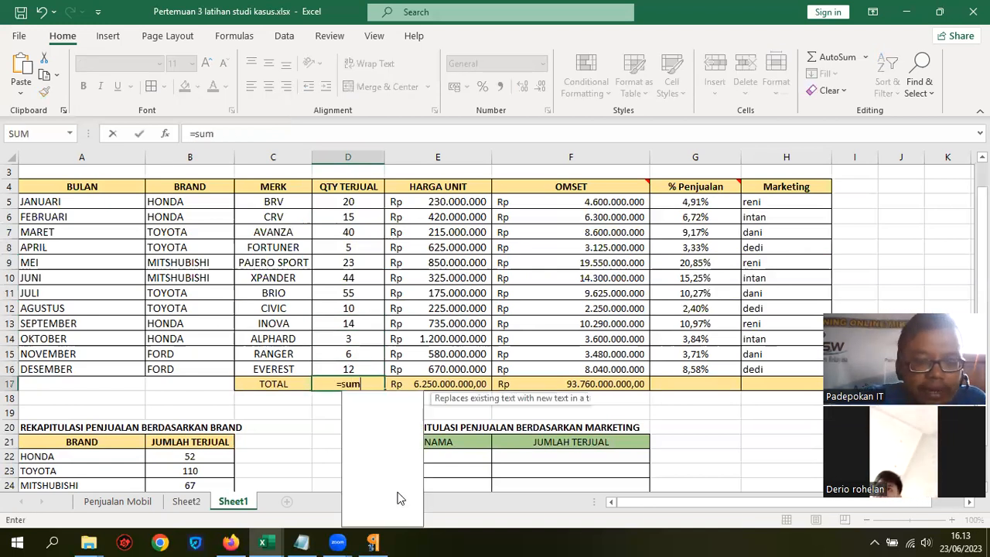
pyautogui.moveTo(364, 200); pyautogui.dragTo(361, 362)
pyautogui.write(')')
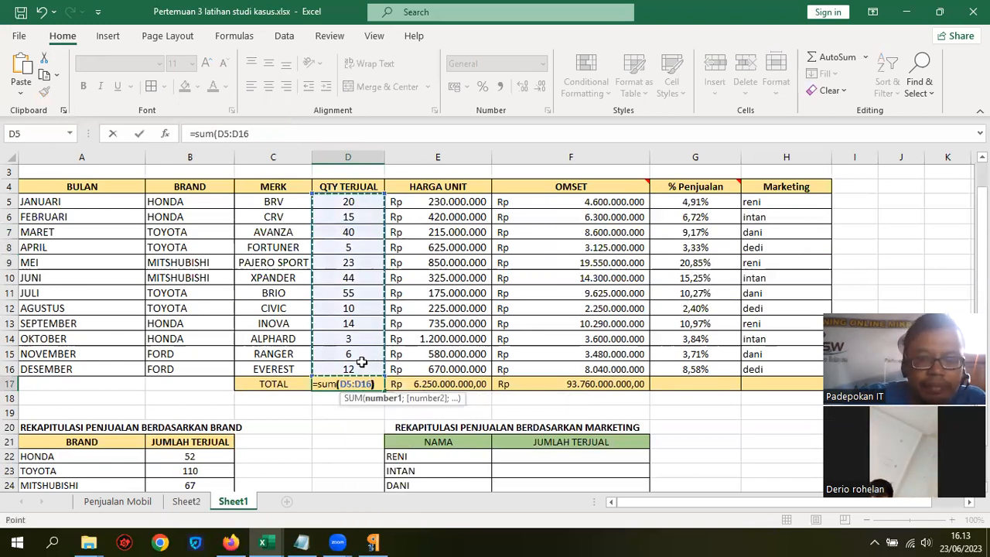
pyautogui.press('Return')
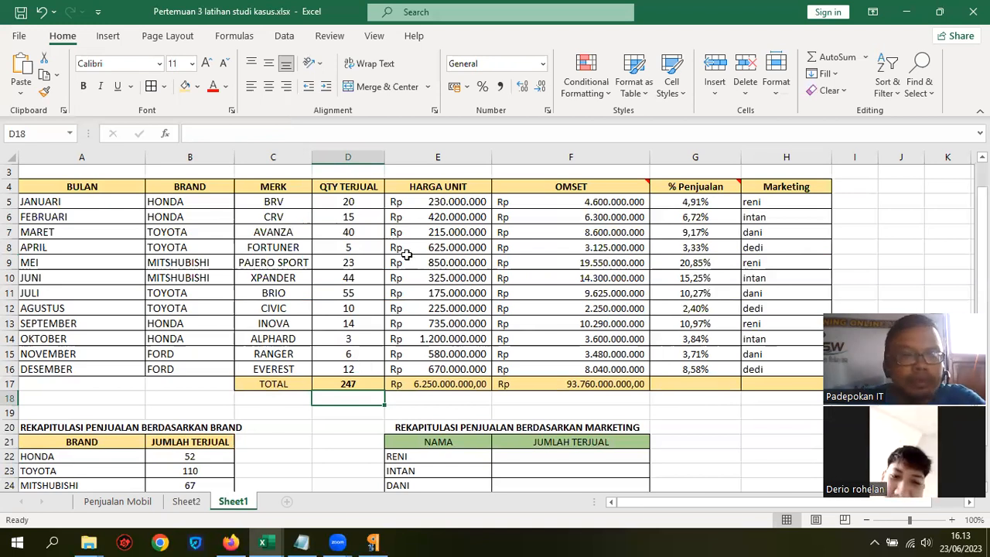
# Check the TOYOTA SUMIF formula in B23 and review the monthly brand names in B5:B16 down to the brand recap.
pyautogui.click(355, 232)
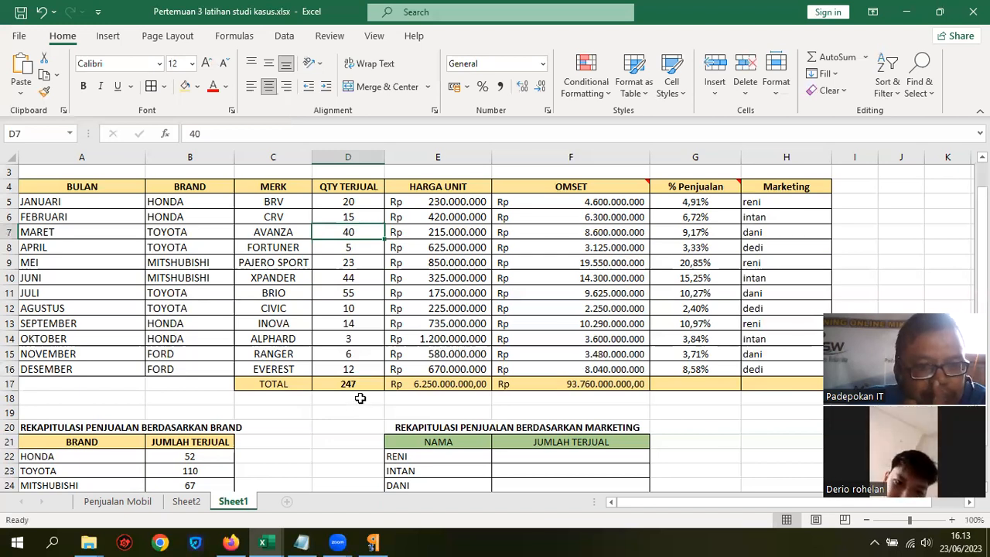
pyautogui.scroll(-1, 360, 392)
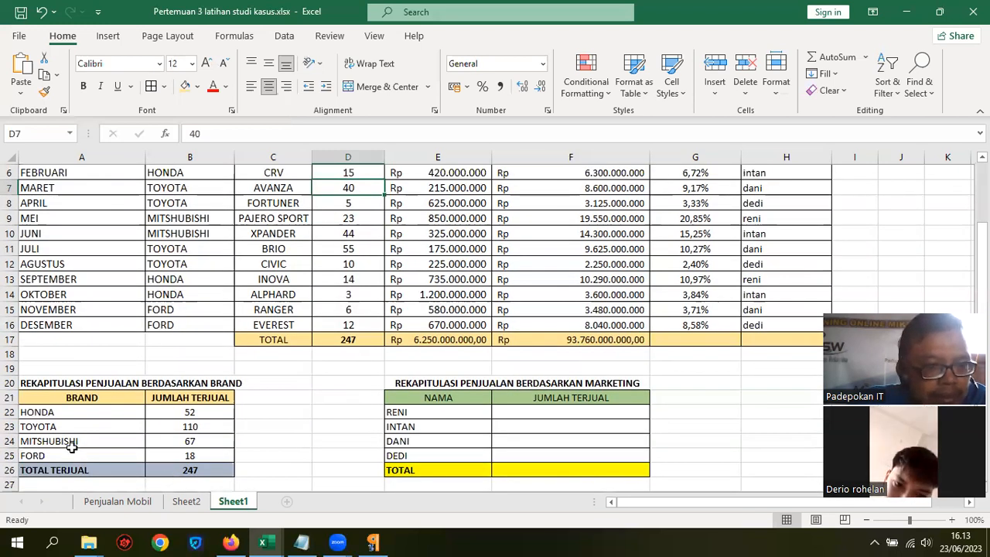
pyautogui.click(199, 427)
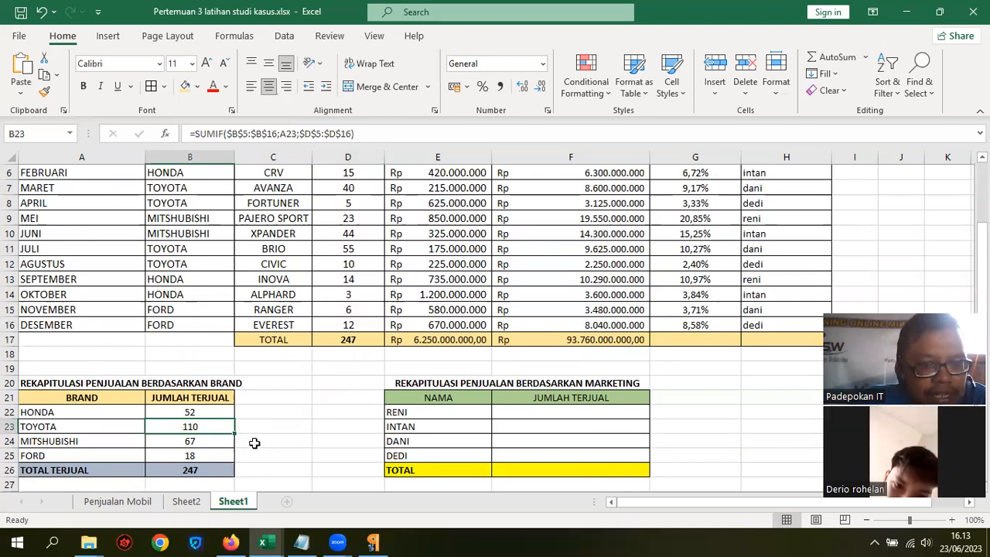
pyautogui.scroll(1, 320, 407)
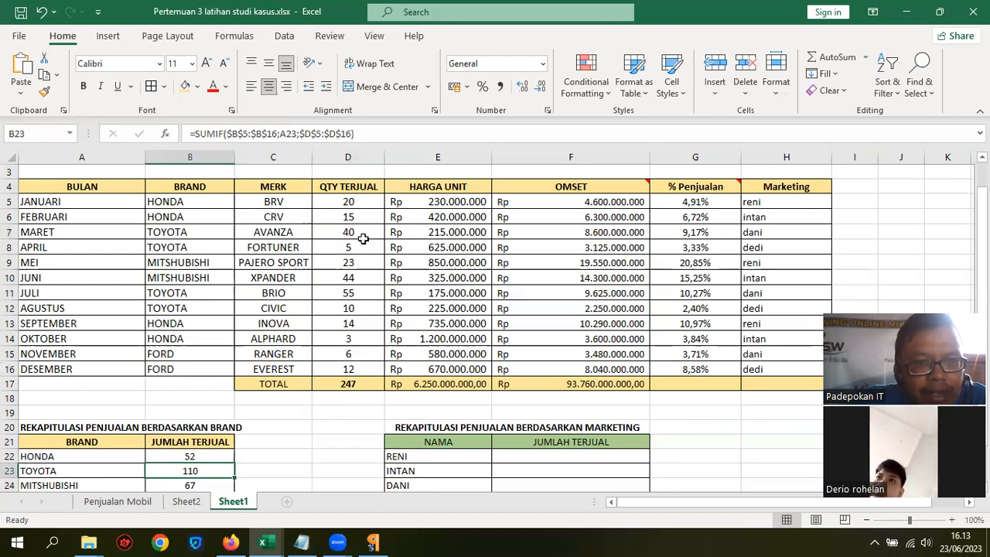
pyautogui.click(195, 202)
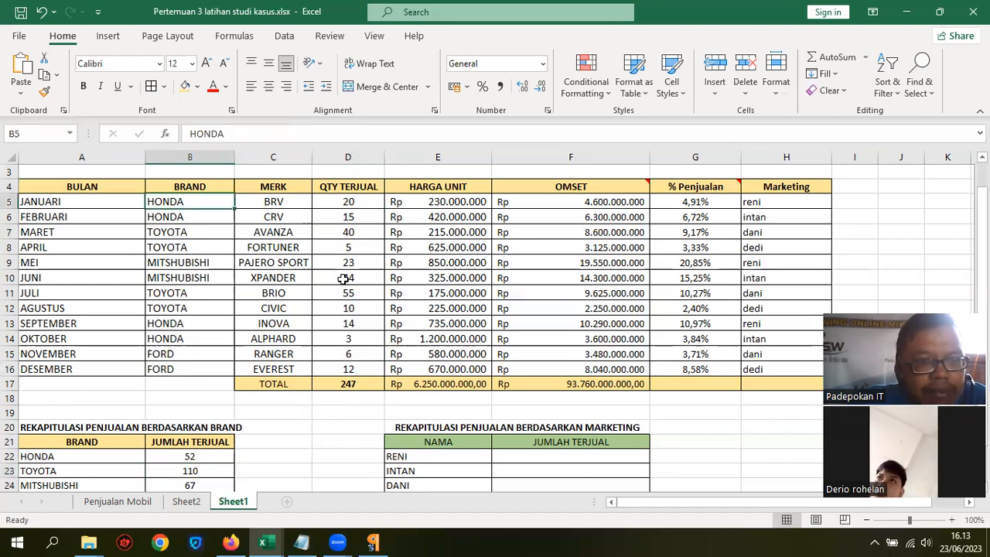
pyautogui.press('Down')
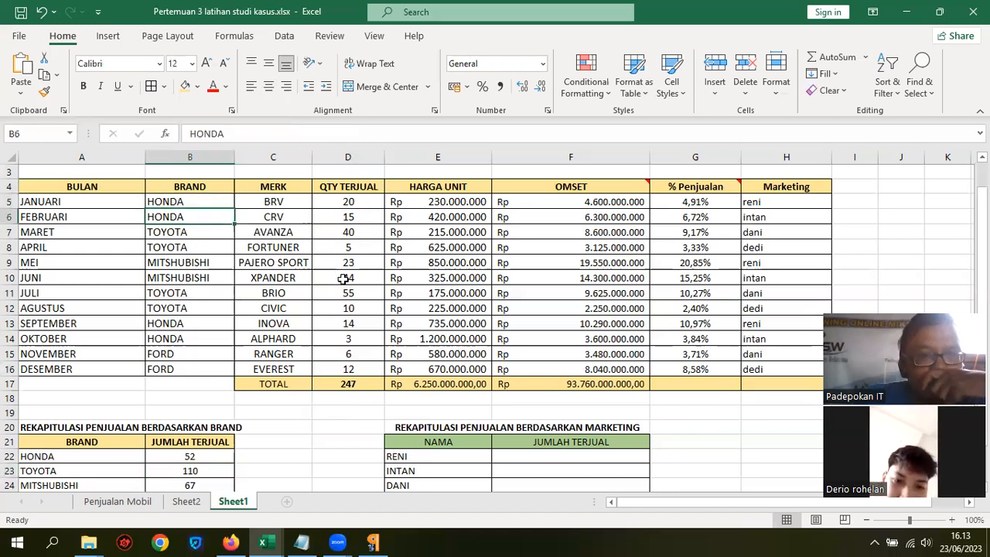
pyautogui.press('Up')
pyautogui.press('Down')
pyautogui.press('Down')
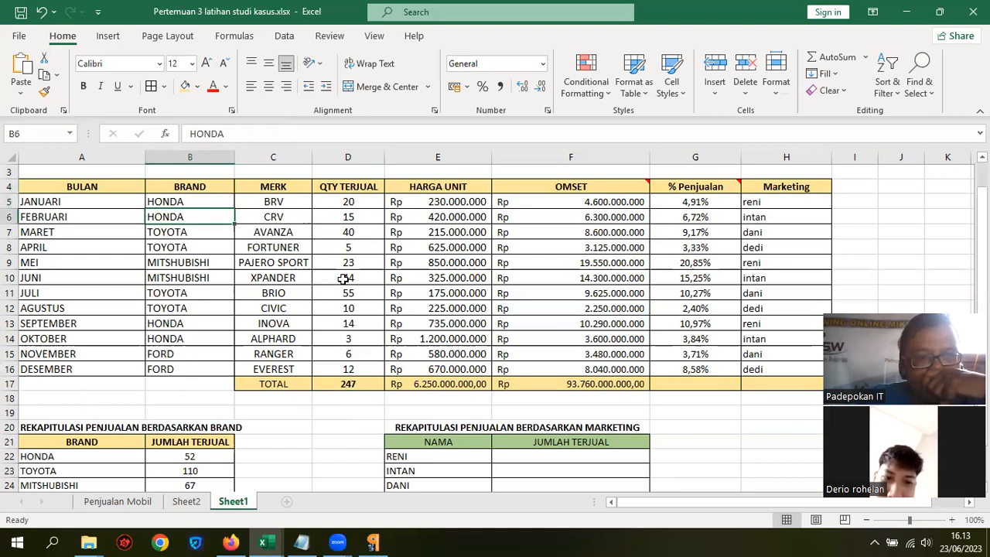
pyautogui.press('Down')
pyautogui.press('Down')
pyautogui.press('Down')
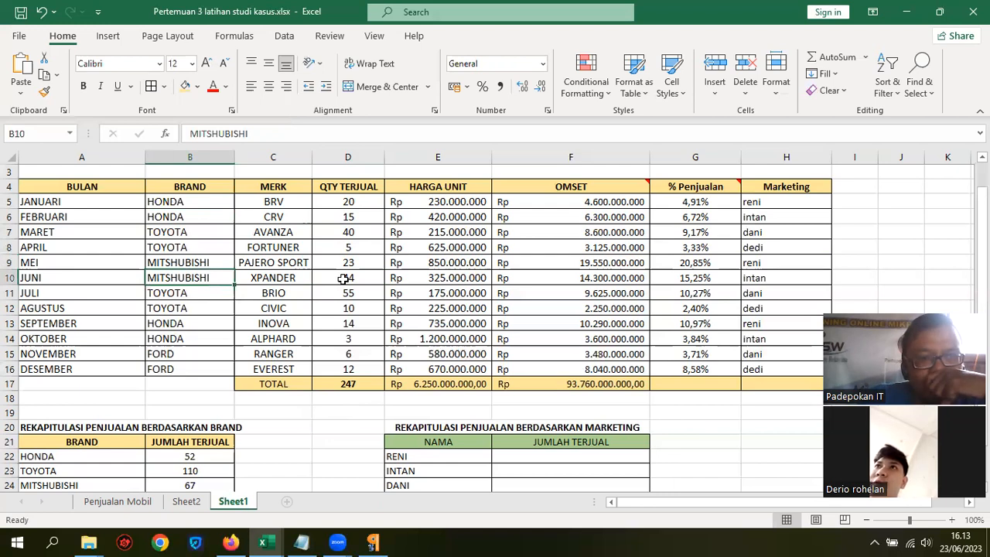
pyautogui.press('Down')
pyautogui.press('Down')
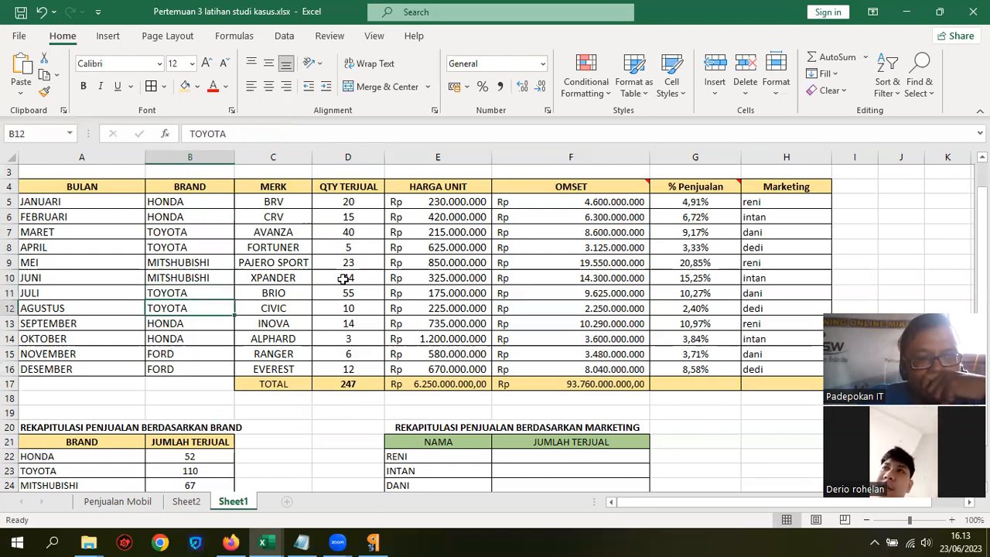
pyautogui.press('Down')
pyautogui.press('Down')
pyautogui.press('Down')
pyautogui.press('Down')
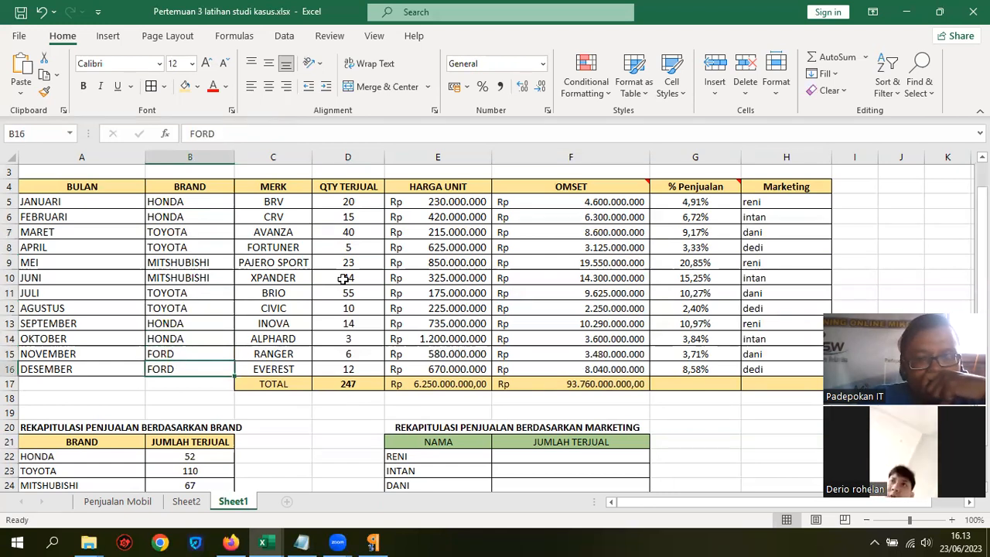
pyautogui.press('Down')
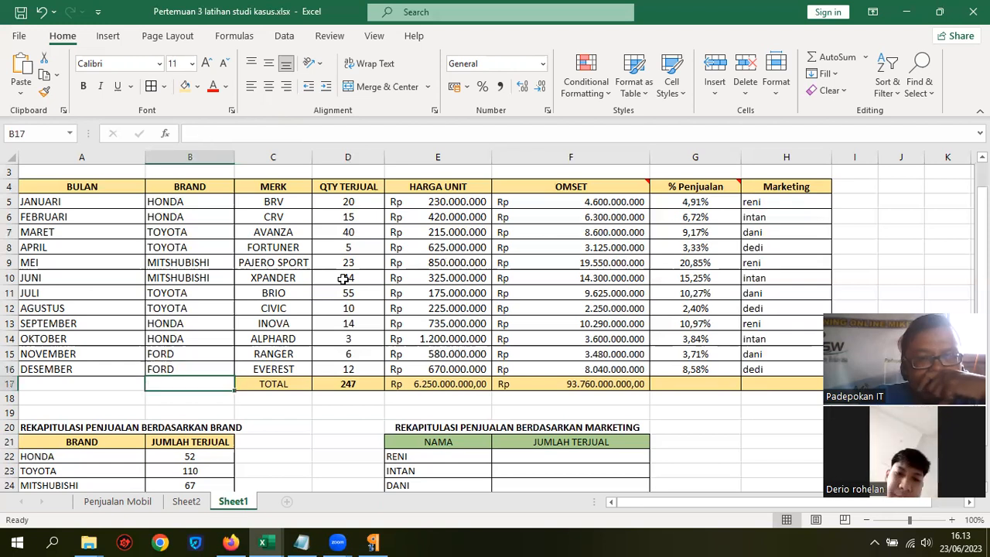
pyautogui.press('Down')
pyautogui.press('Down')
pyautogui.press('Down')
pyautogui.press('Down')
pyautogui.press('Down')
pyautogui.press('Down')
pyautogui.press('Down')
pyautogui.press('Down')
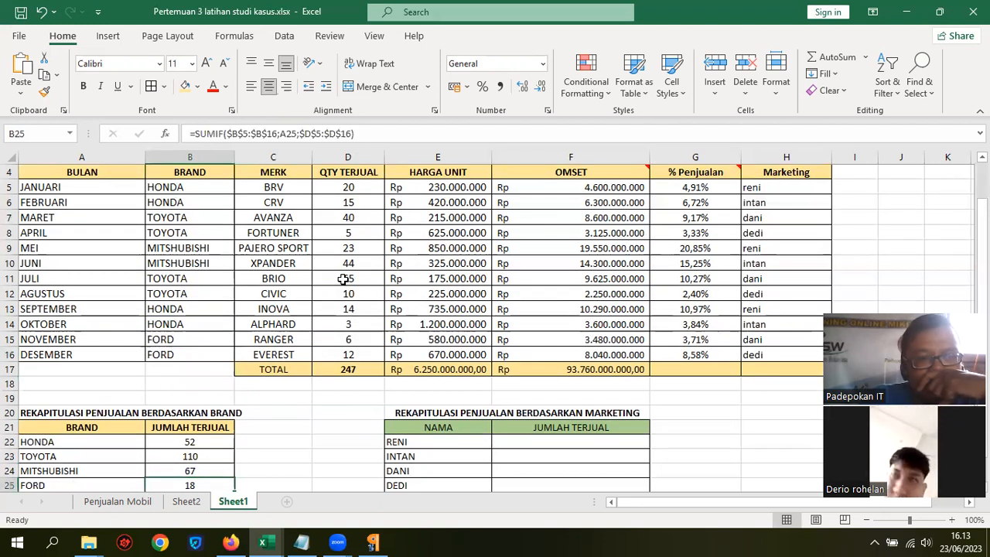
# Clear the brand label in A23 and re-enter it as TOYOTA.
pyautogui.click(60, 457)
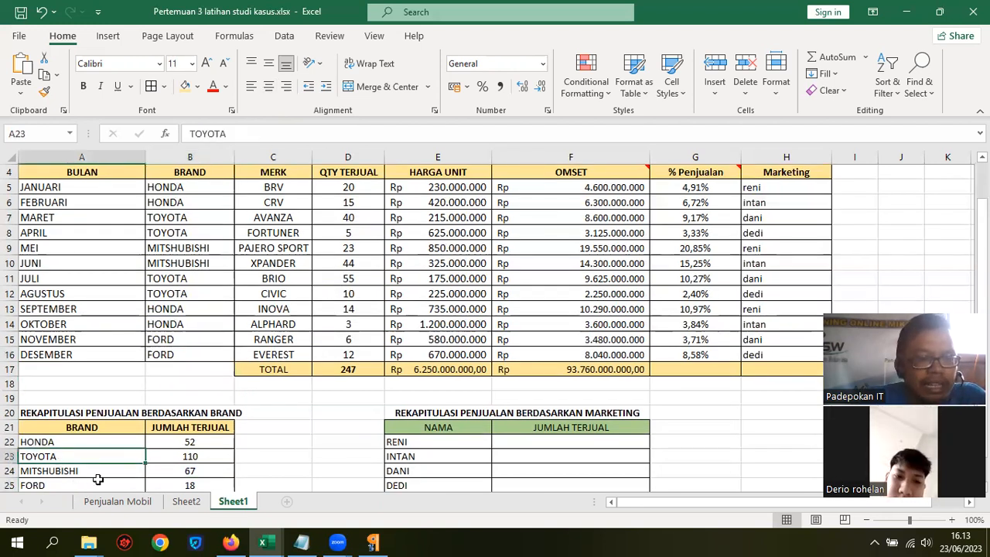
pyautogui.press('Delete')
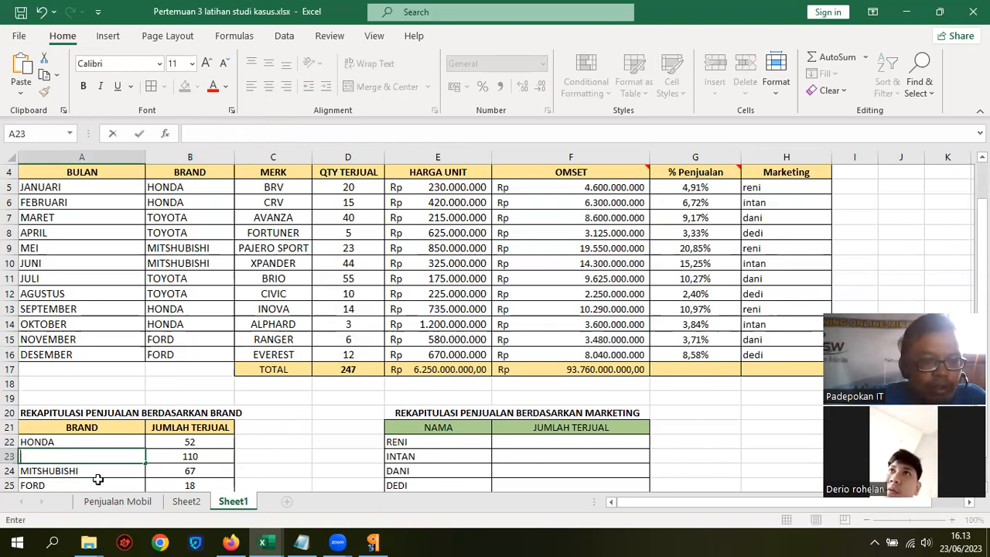
pyautogui.press('Right')
pyautogui.press('Left')
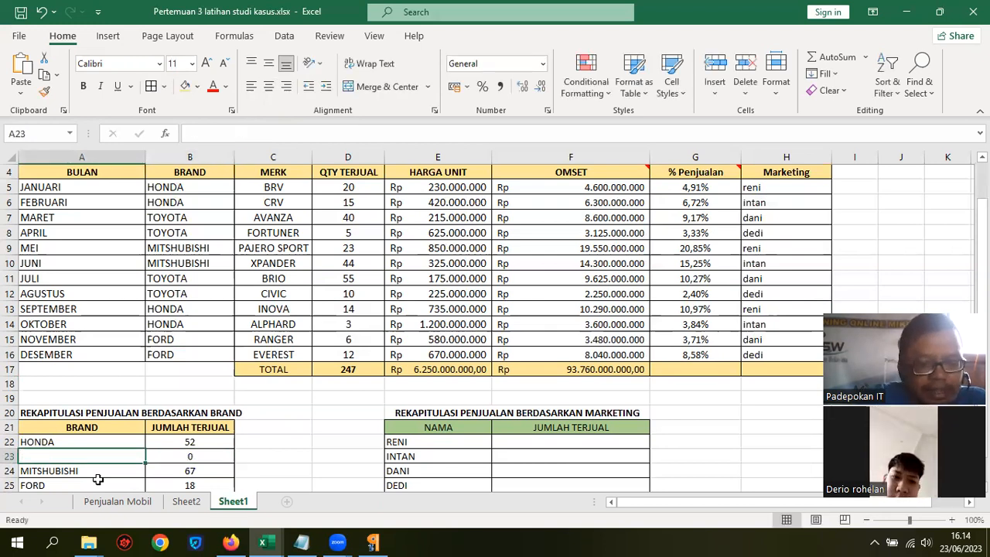
pyautogui.write('TOTAL TERJUAL')
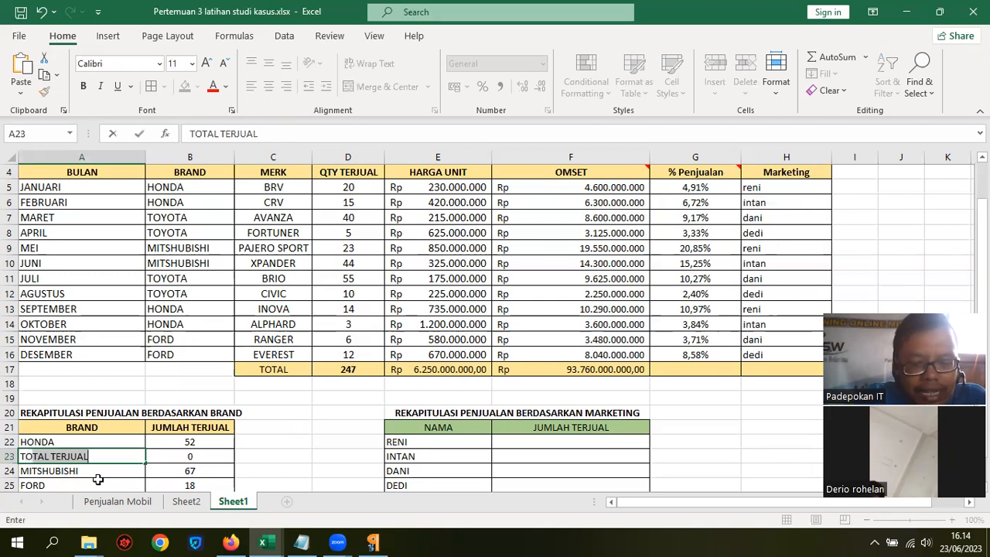
pyautogui.write('YOTA')
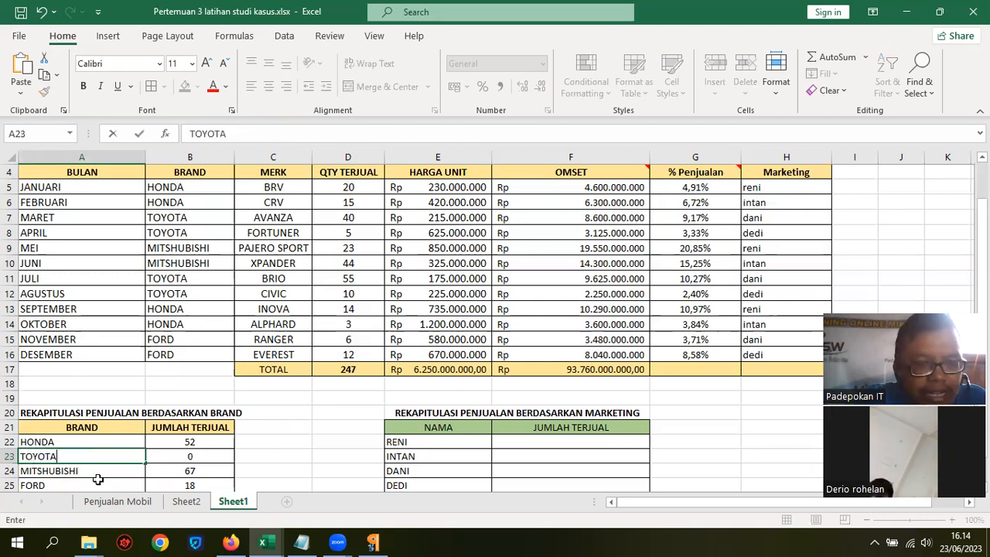
pyautogui.press('Return')
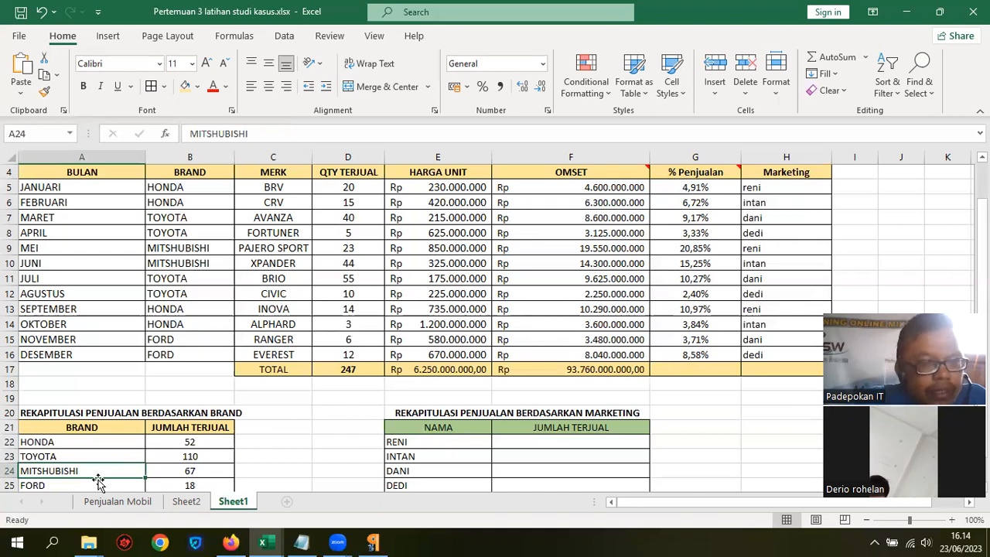
pyautogui.press('Up')
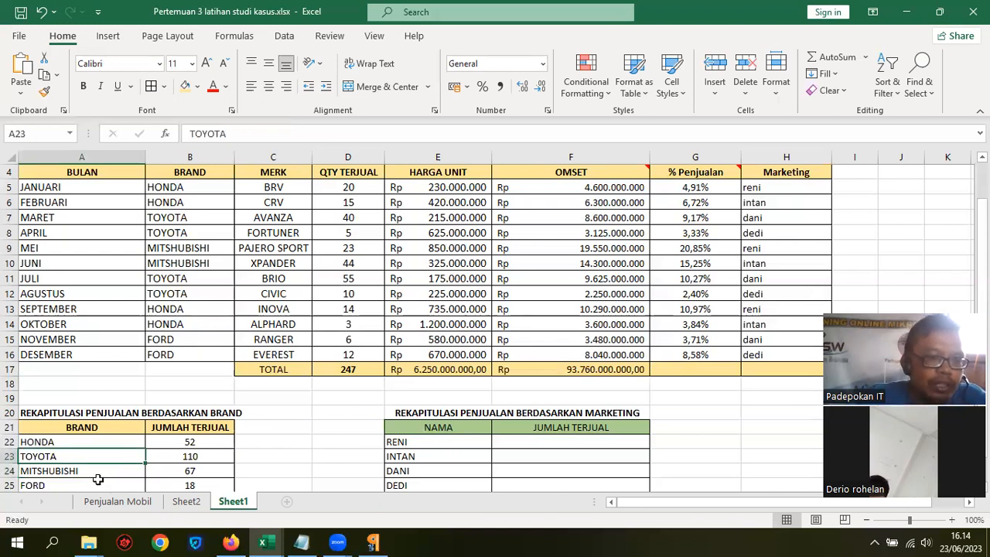
# Compare the TOYOTA rows and their quantities in D7:D8 and D11:D12 with the TOYOTA SUMIF formula in B23.
pyautogui.click(187, 218)
pyautogui.click(183, 232)
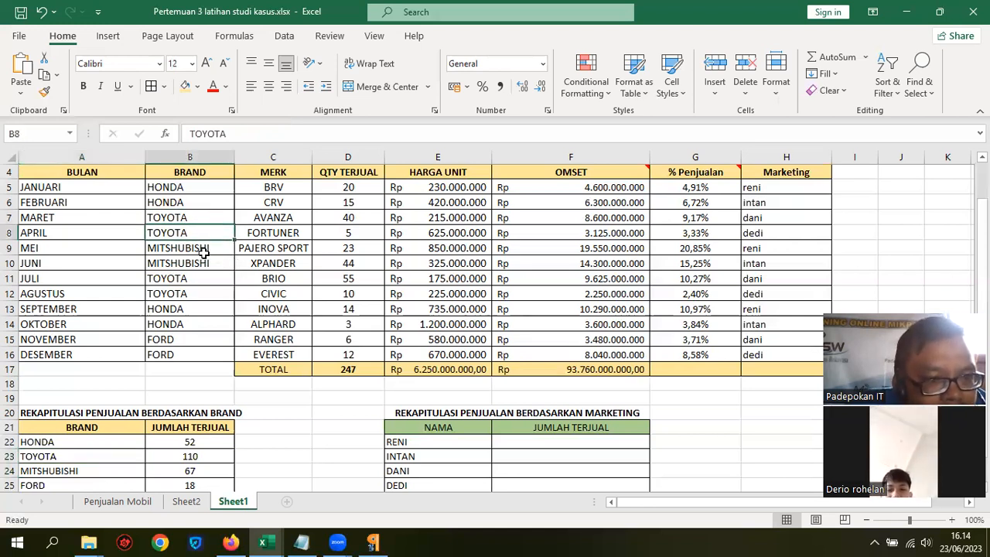
pyautogui.click(81, 466)
pyautogui.click(82, 457)
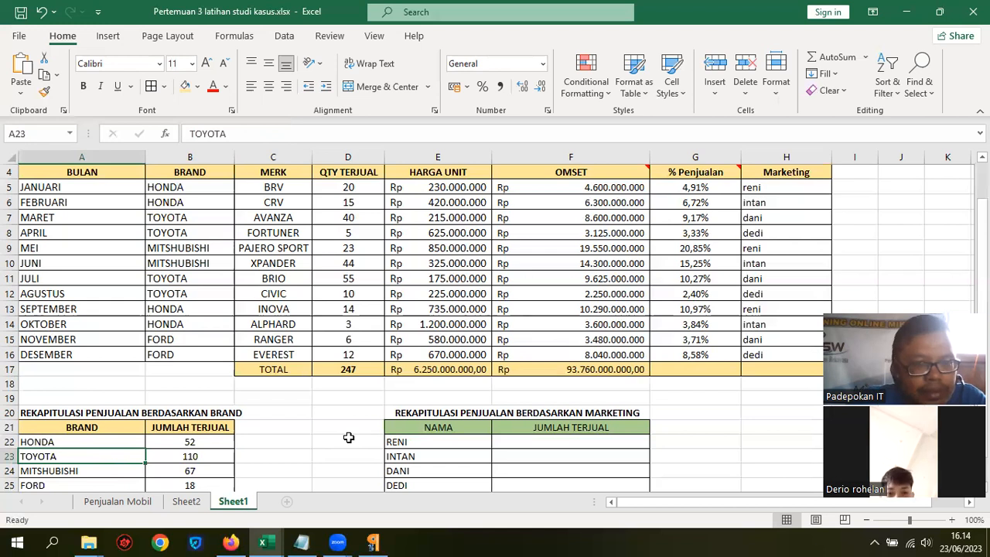
pyautogui.scroll(-1, 349, 438)
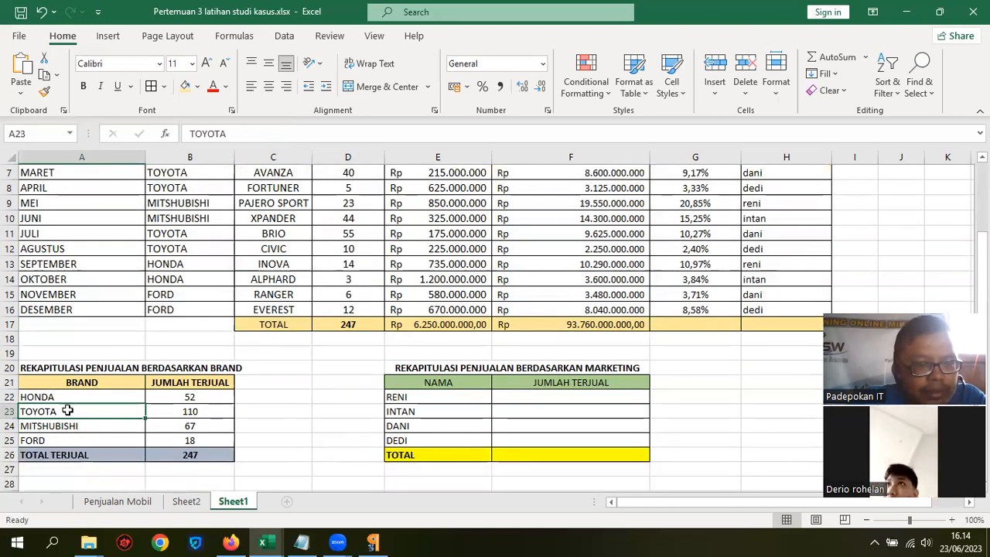
pyautogui.click(200, 412)
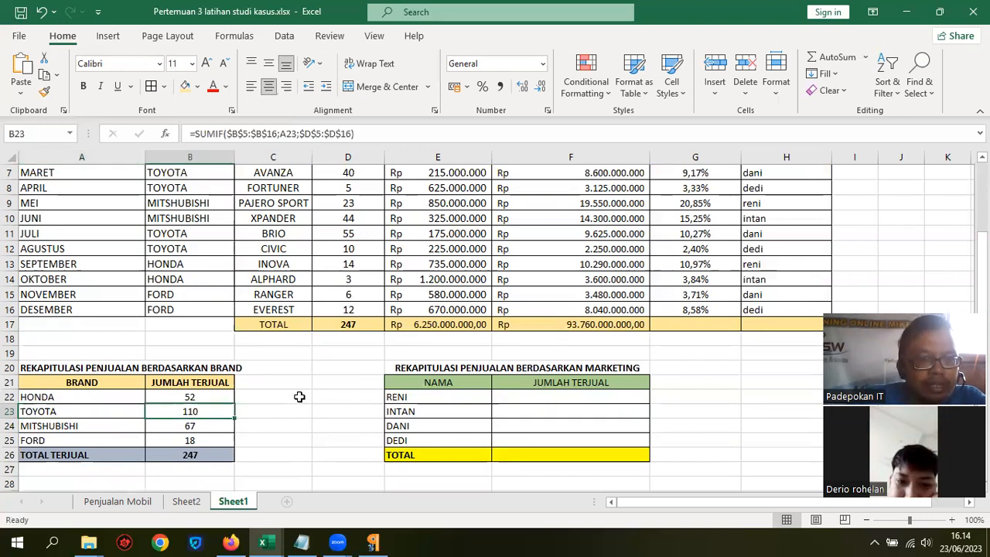
pyautogui.scroll(2, 299, 396)
pyautogui.scroll(-1, 300, 396)
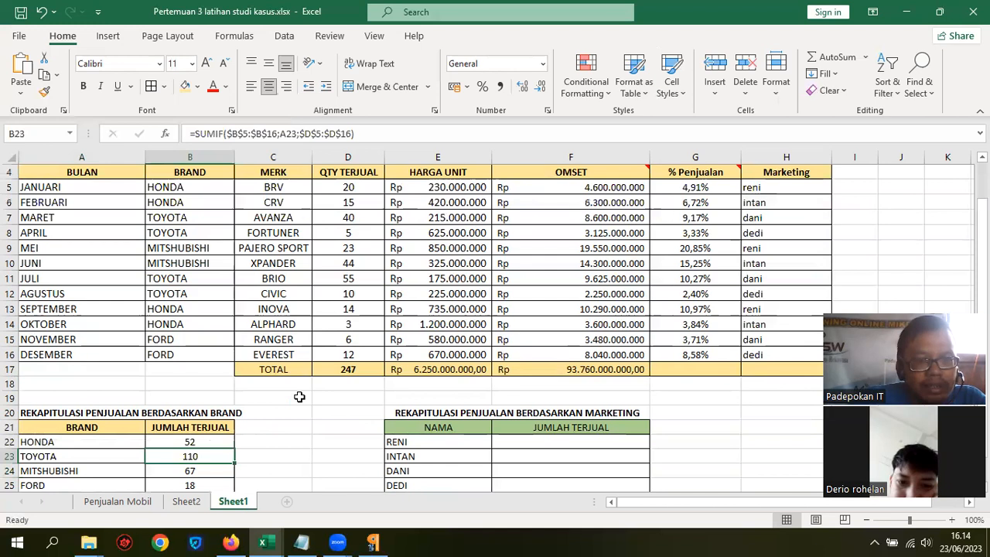
pyautogui.click(351, 277)
pyautogui.click(360, 294)
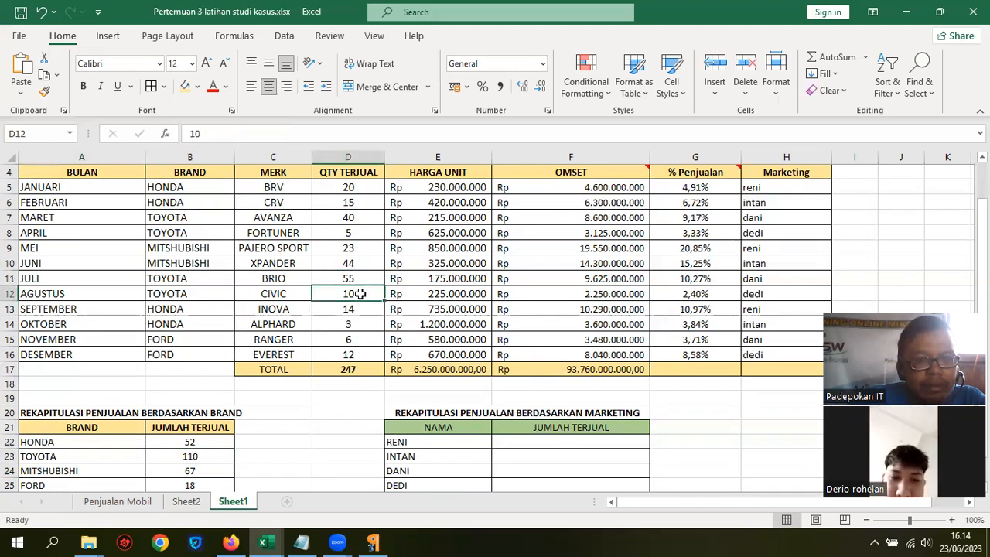
pyautogui.moveTo(356, 280); pyautogui.dragTo(364, 293)
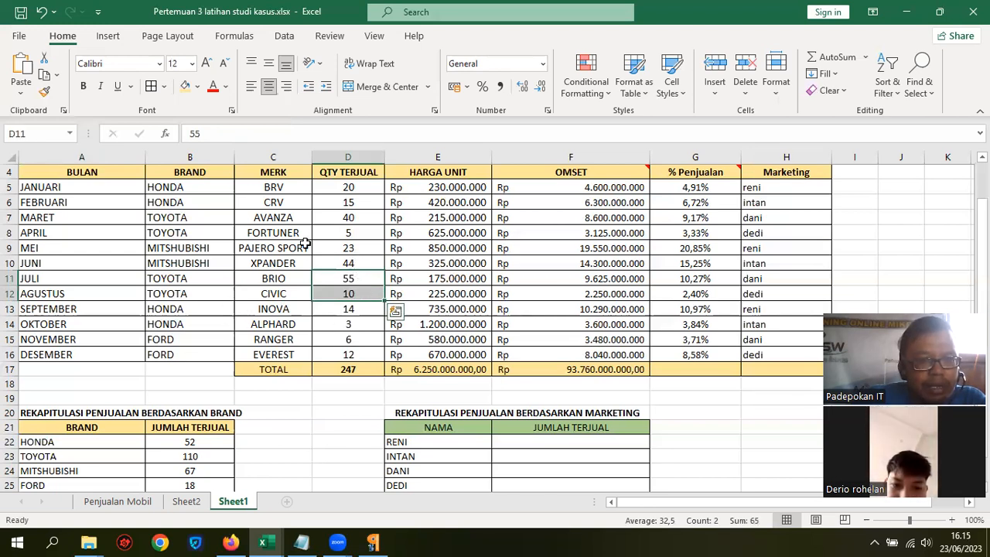
pyautogui.moveTo(360, 219); pyautogui.dragTo(362, 233)
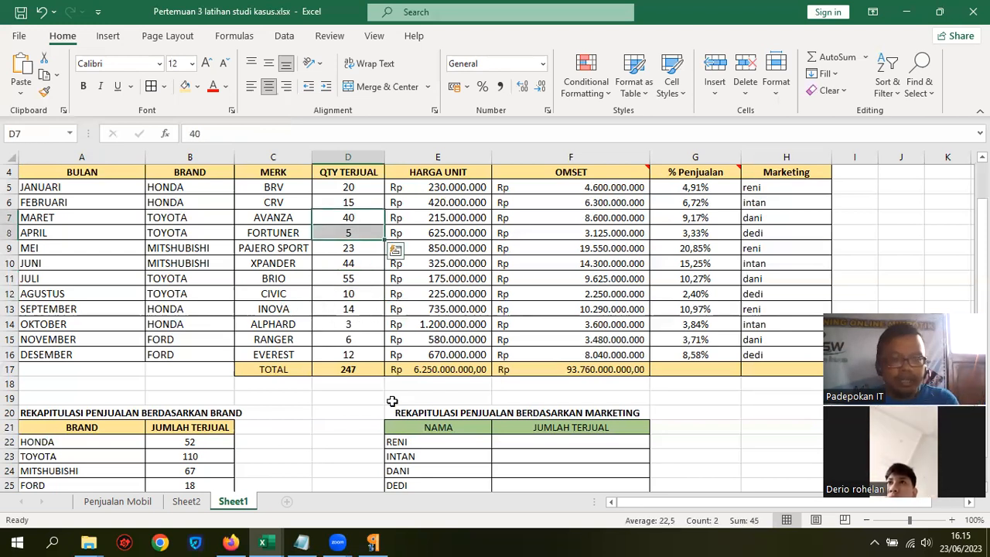
# Check the quantity total in D17 and the HONDA SUMIF formula in B22 against the monthly sales table.
pyautogui.click(350, 368)
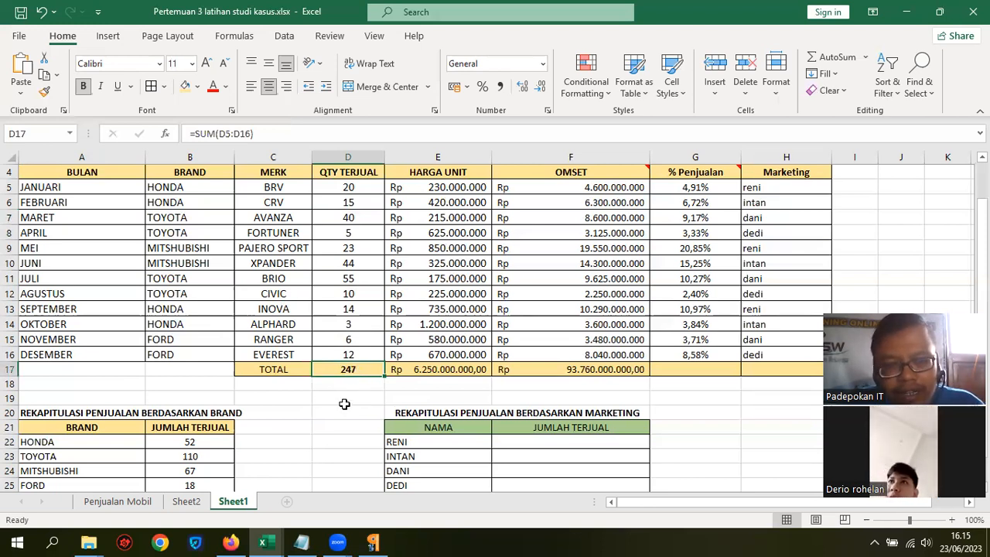
pyautogui.scroll(-1, 345, 404)
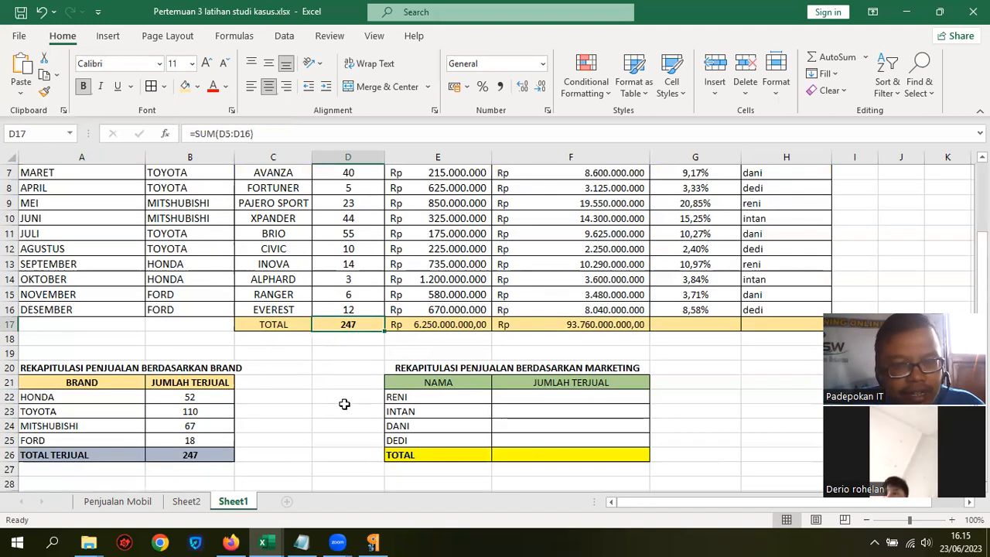
pyautogui.click(97, 411)
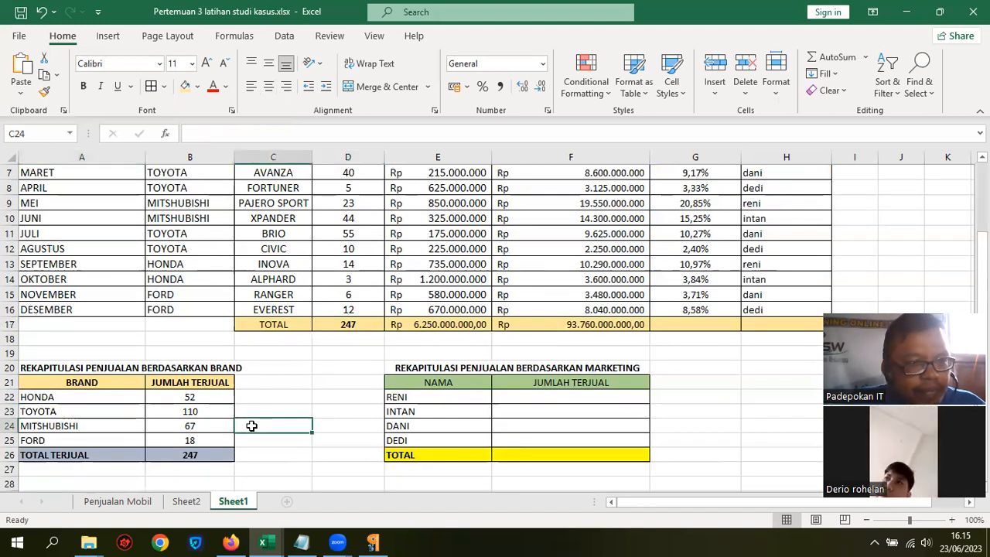
pyautogui.click(189, 399)
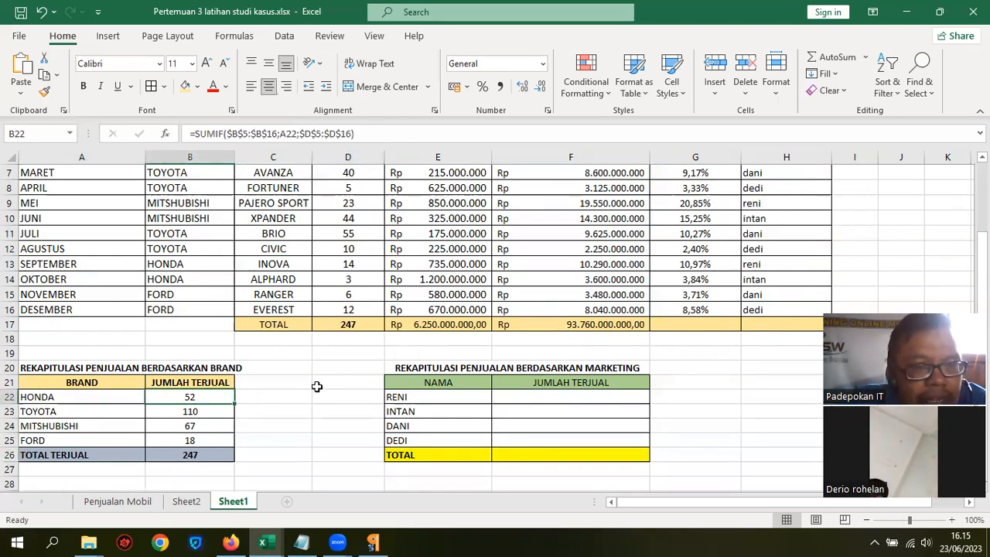
pyautogui.scroll(1, 316, 387)
pyautogui.scroll(-1, 322, 376)
pyautogui.scroll(2, 326, 368)
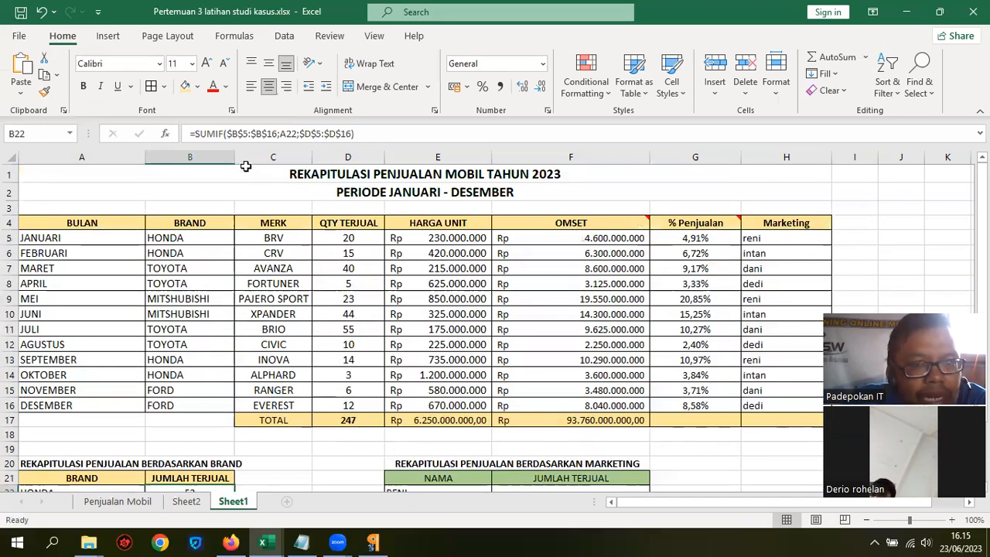
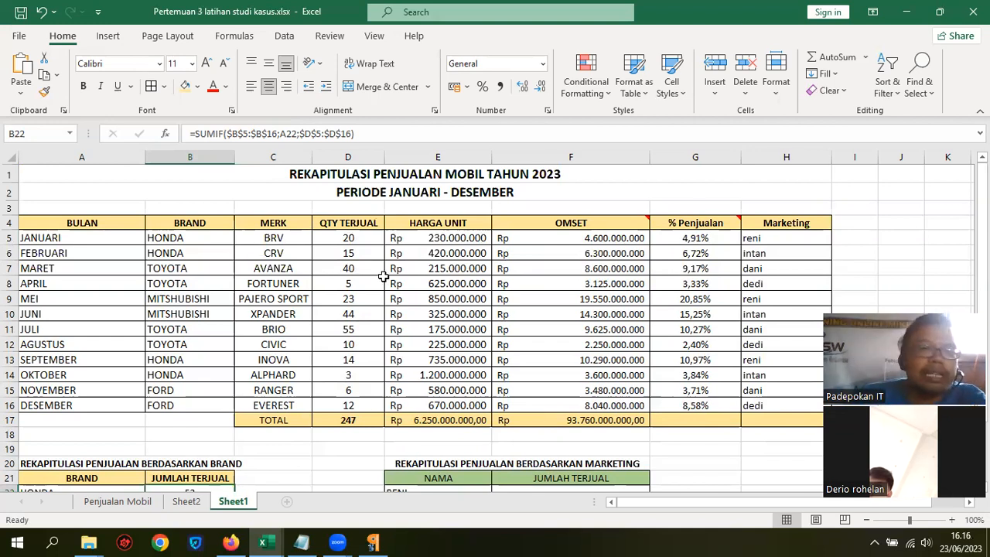
pyautogui.scroll(-1, 479, 285)
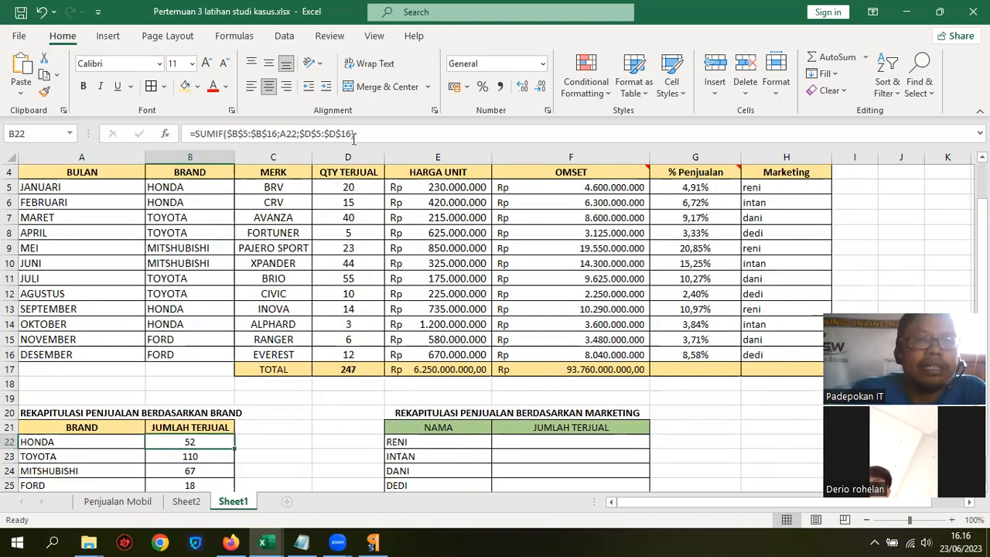
pyautogui.scroll(1, 395, 202)
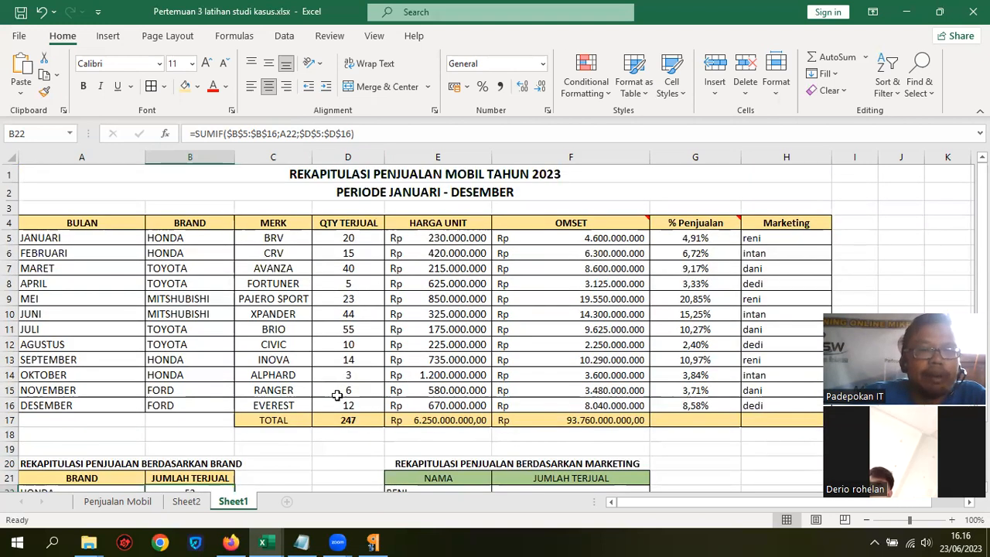
# Clear the brand quantity formulas in B22:B25 of the brand recap table.
pyautogui.scroll(-3, 335, 396)
pyautogui.moveTo(203, 353); pyautogui.dragTo(204, 396)
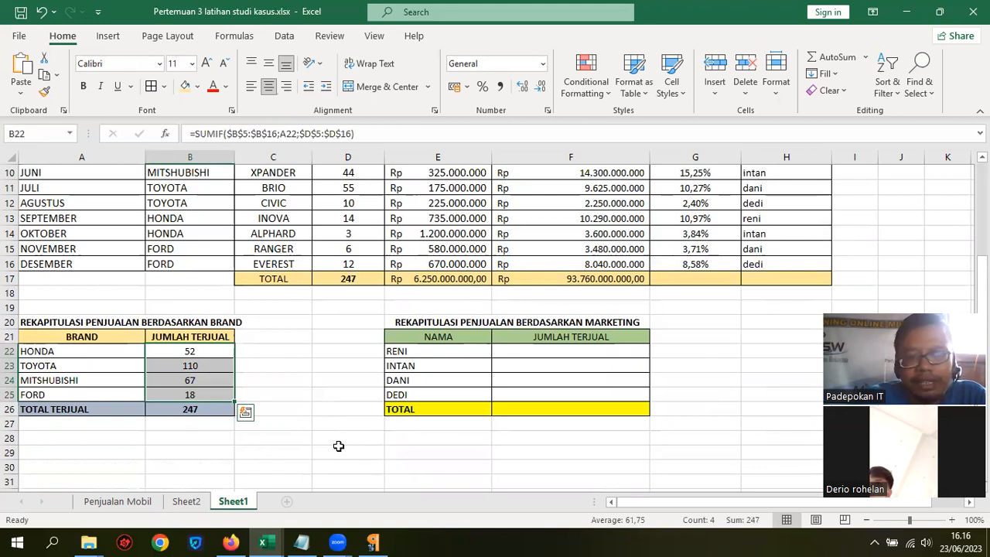
pyautogui.press('Delete')
pyautogui.press('Down')
pyautogui.press('Up')
# Enter =SUMIF(B5:B16;A22;D5:D16) in B22 to sum the HONDA quantities with relative ranges.
pyautogui.write('=')
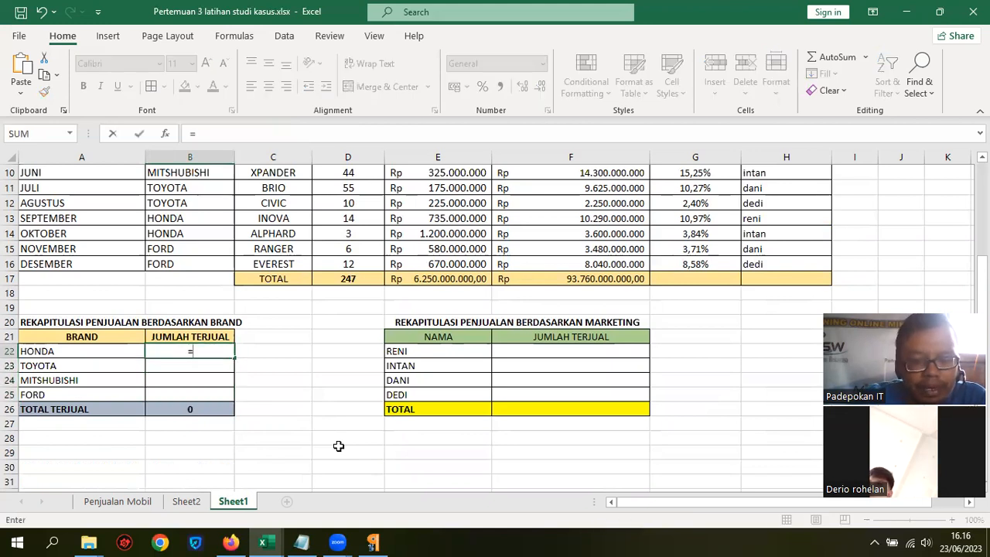
pyautogui.write('SUMIF(')
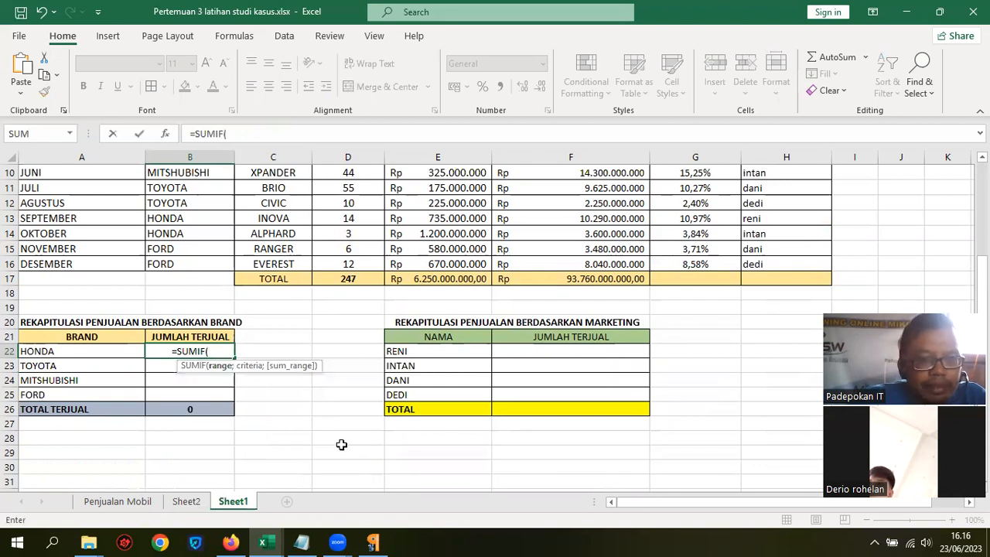
pyautogui.scroll(2, 340, 445)
pyautogui.moveTo(194, 186); pyautogui.dragTo(196, 354)
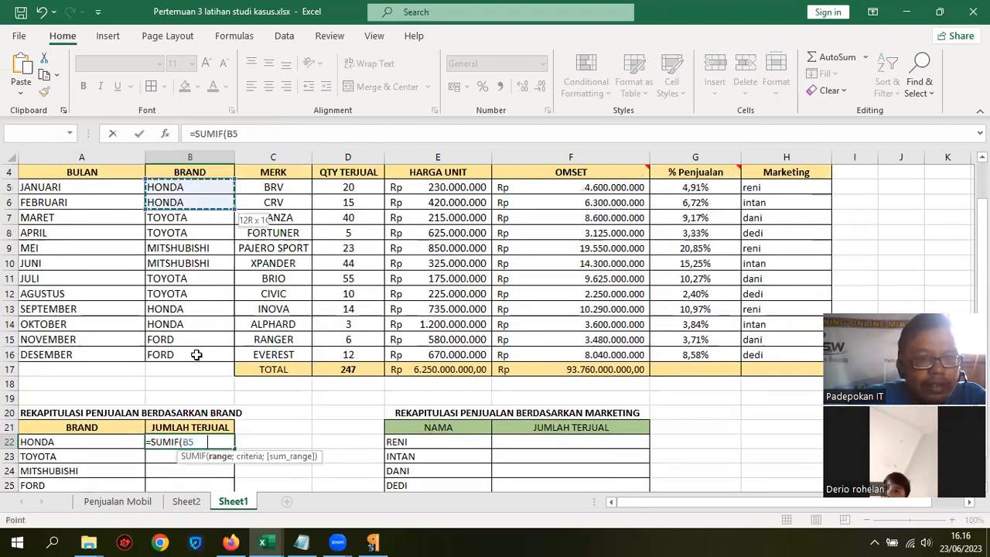
pyautogui.scroll(-1, 338, 350)
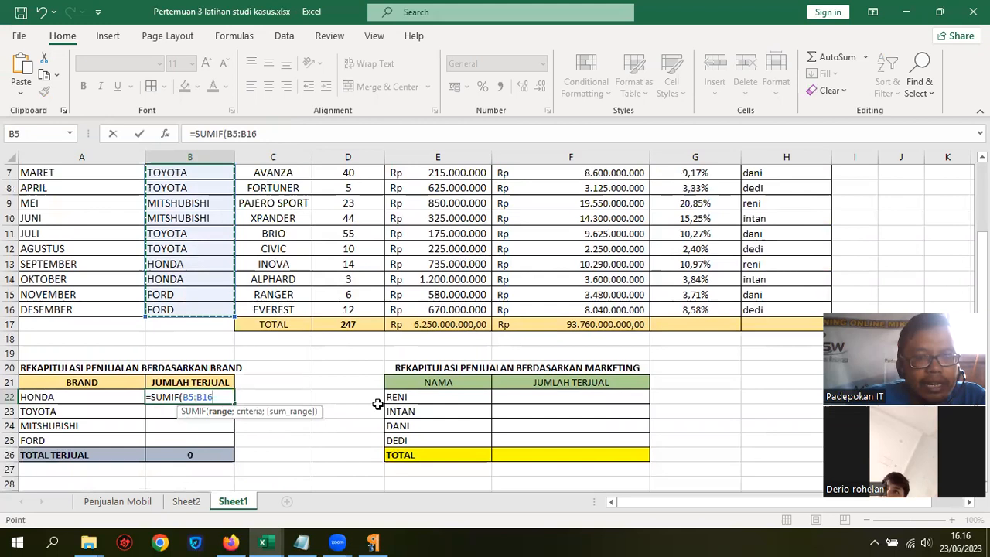
pyautogui.write(';')
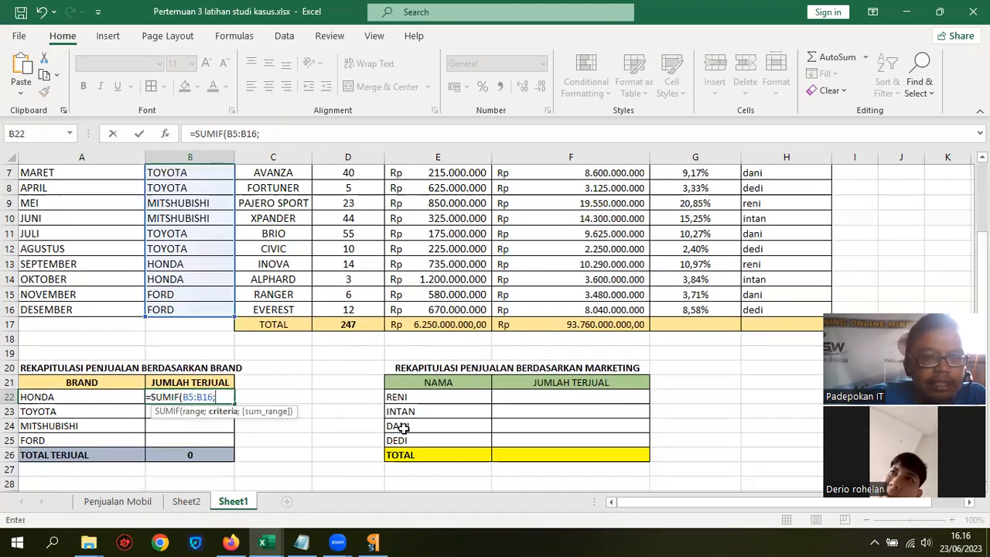
pyautogui.click(79, 395)
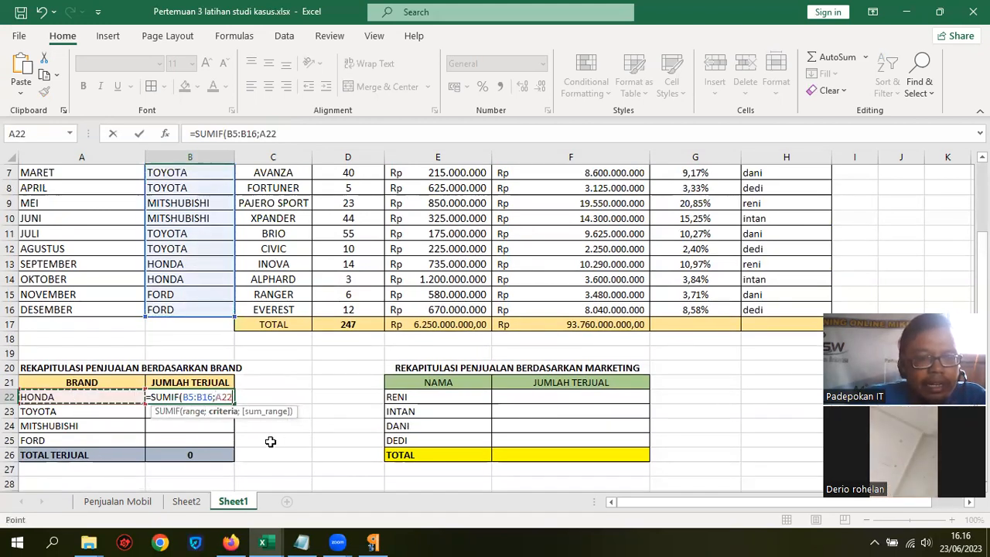
pyautogui.write(';')
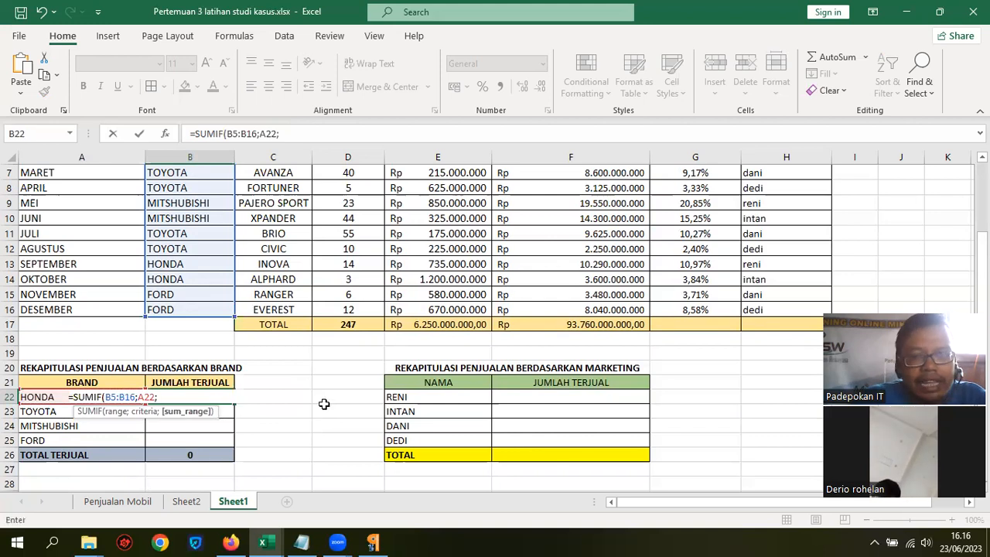
pyautogui.scroll(2, 340, 310)
pyautogui.moveTo(348, 238); pyautogui.dragTo(350, 405)
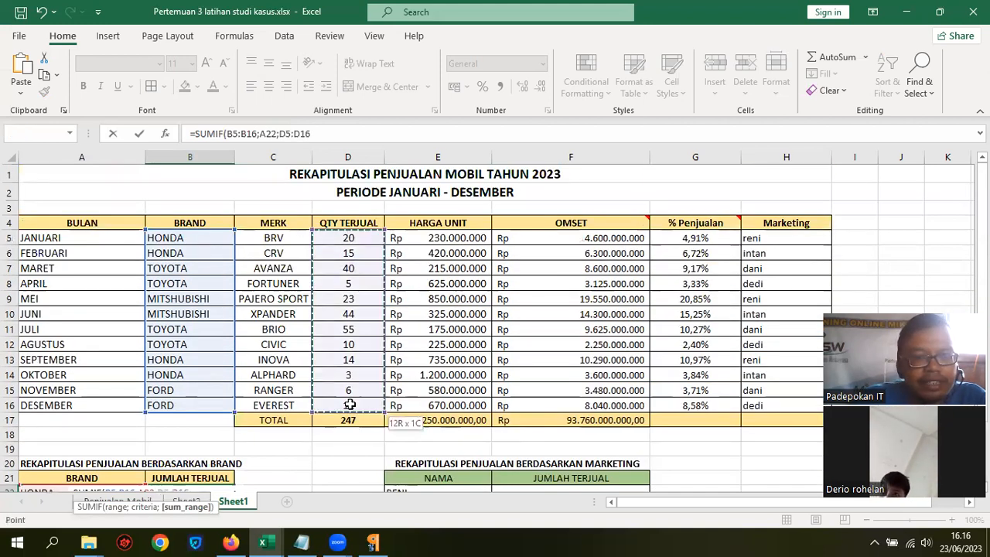
pyautogui.press('Return')
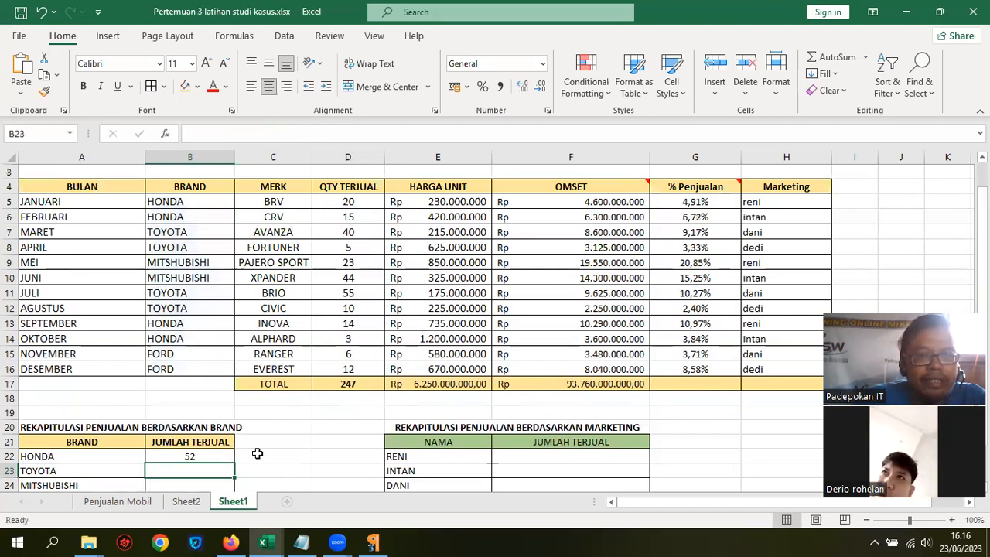
# Undo the HONDA formula re-entry and the clearing of B22:B25, and check the absolute-range SUMIF formulas in the brand recap.
pyautogui.click(190, 456)
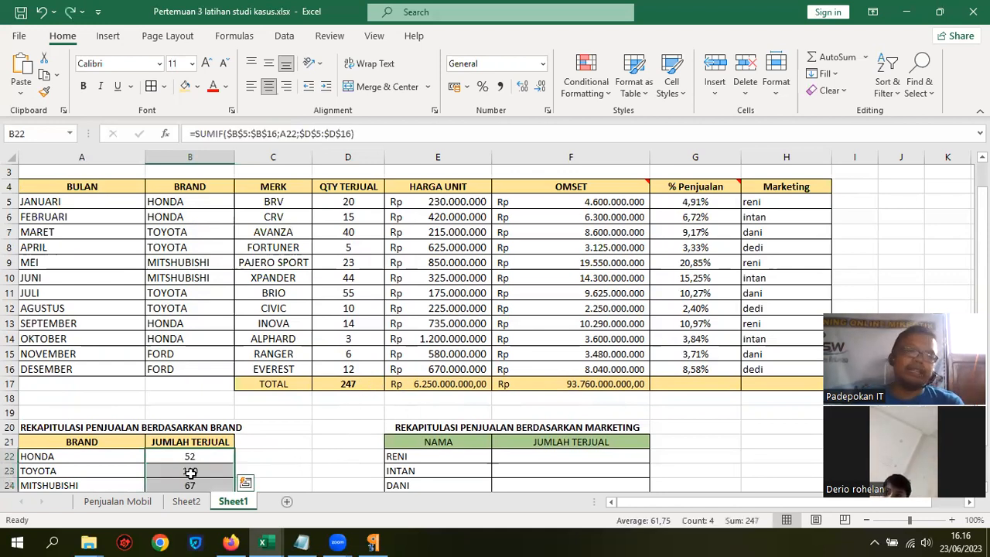
pyautogui.click(190, 485)
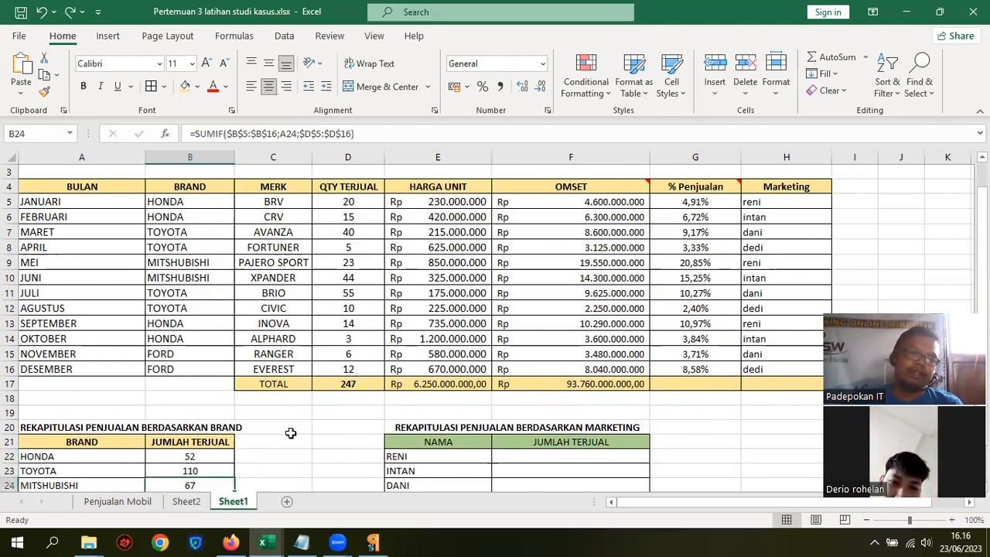
pyautogui.scroll(-1, 232, 433)
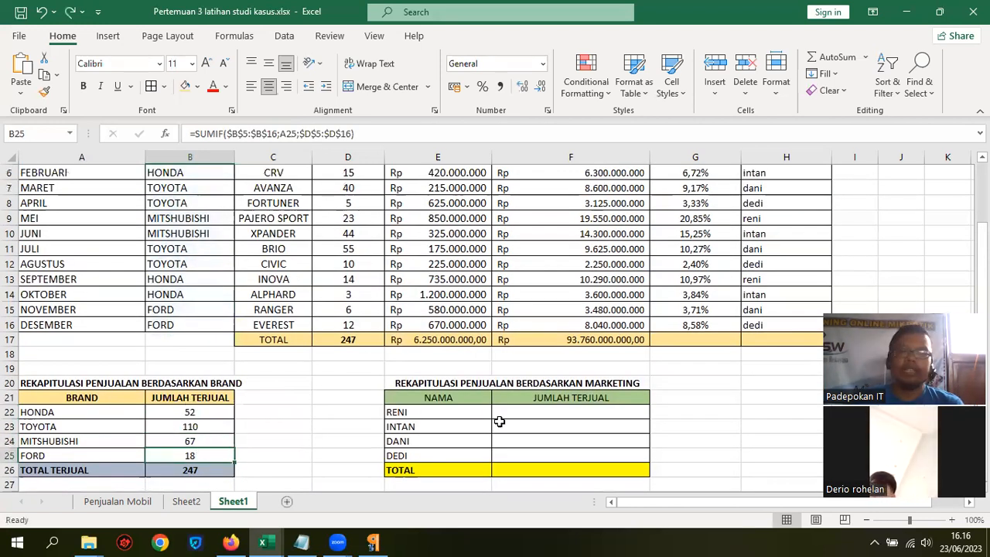
# Start a SUMIF formula in F22 for the first salesperson's quantity sold in the marketing recap.
pyautogui.click(639, 412)
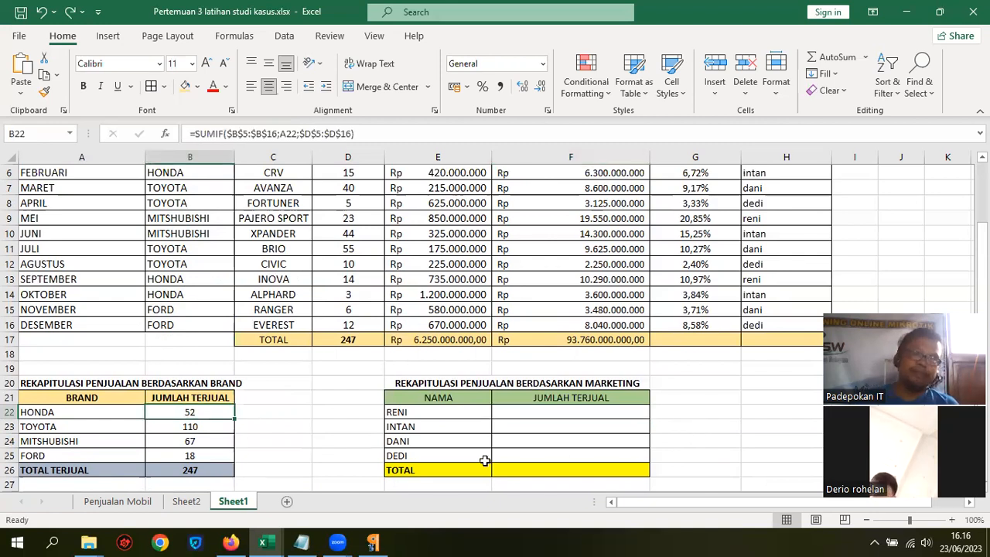
pyautogui.click(603, 413)
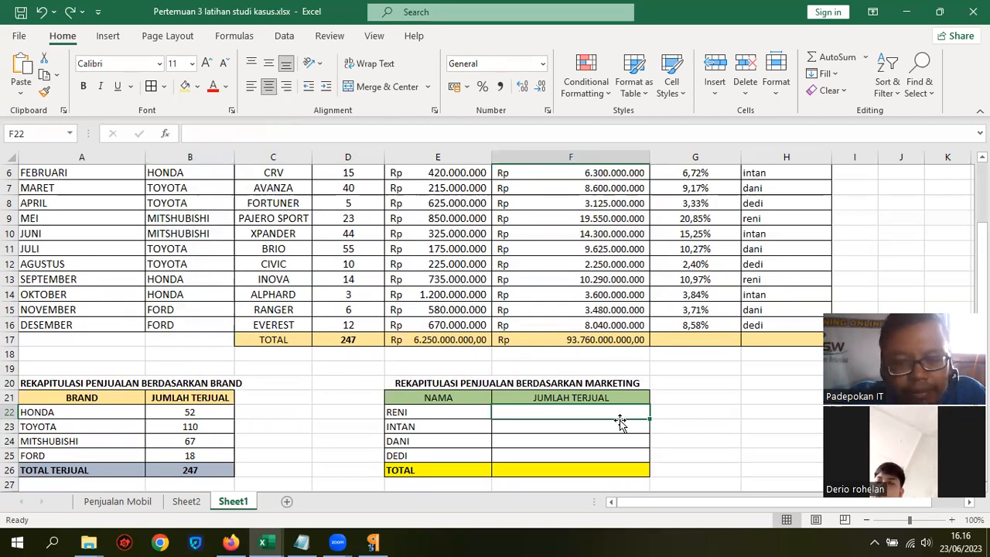
pyautogui.write('=SUMIF')
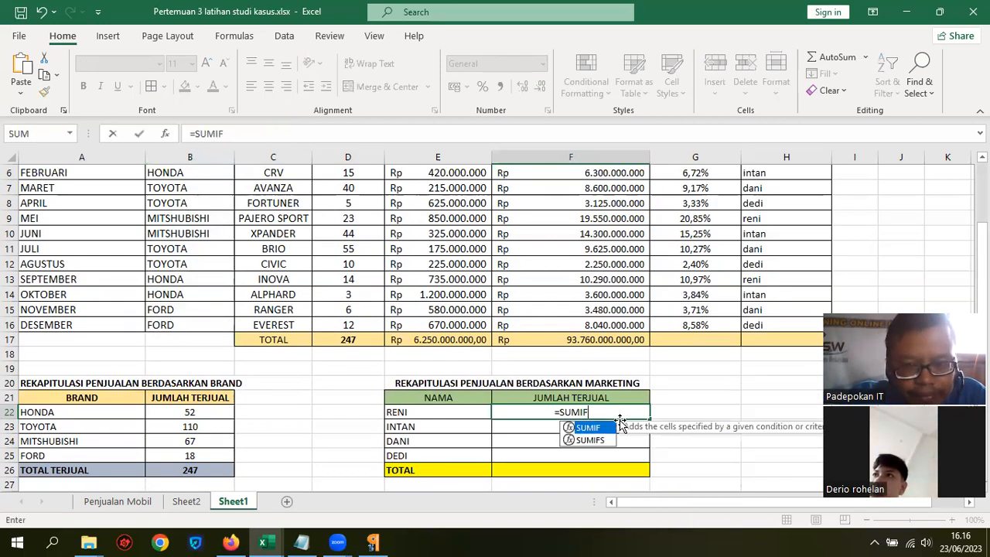
# Complete the formula in F22 as =SUMIF(H5:H16;E22;D5:D16) to total the quantity sold by the first marketing person.
pyautogui.write('(')
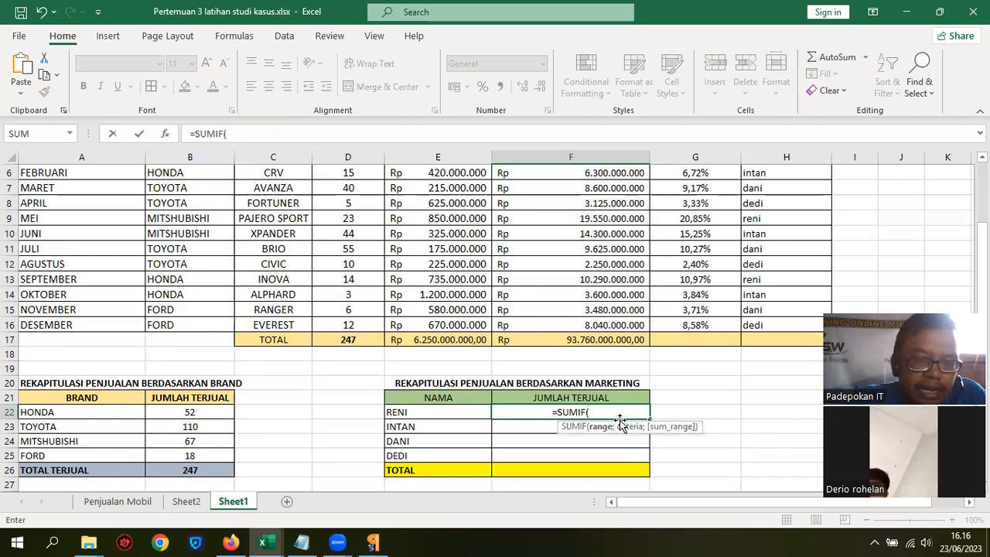
pyautogui.scroll(2, 739, 290)
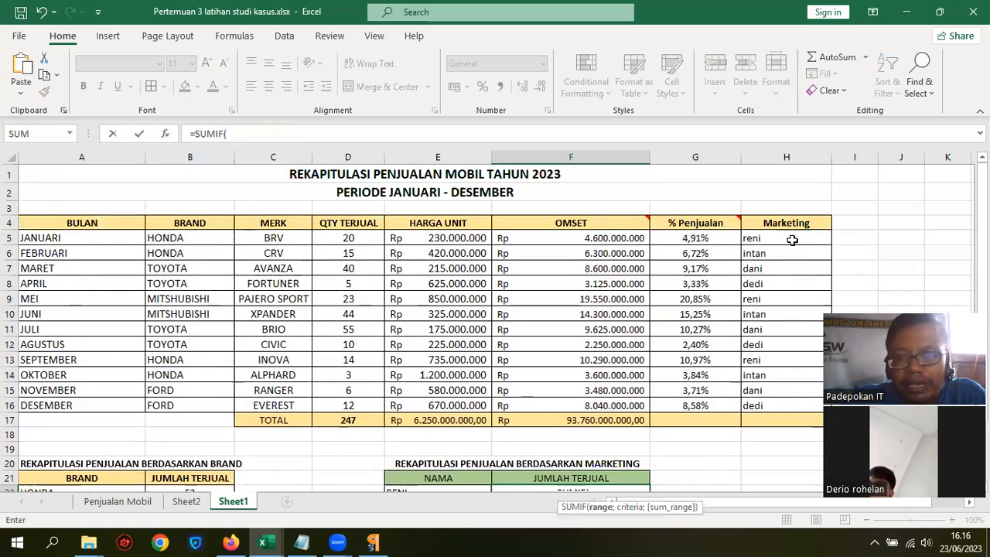
pyautogui.moveTo(789, 238); pyautogui.dragTo(790, 403)
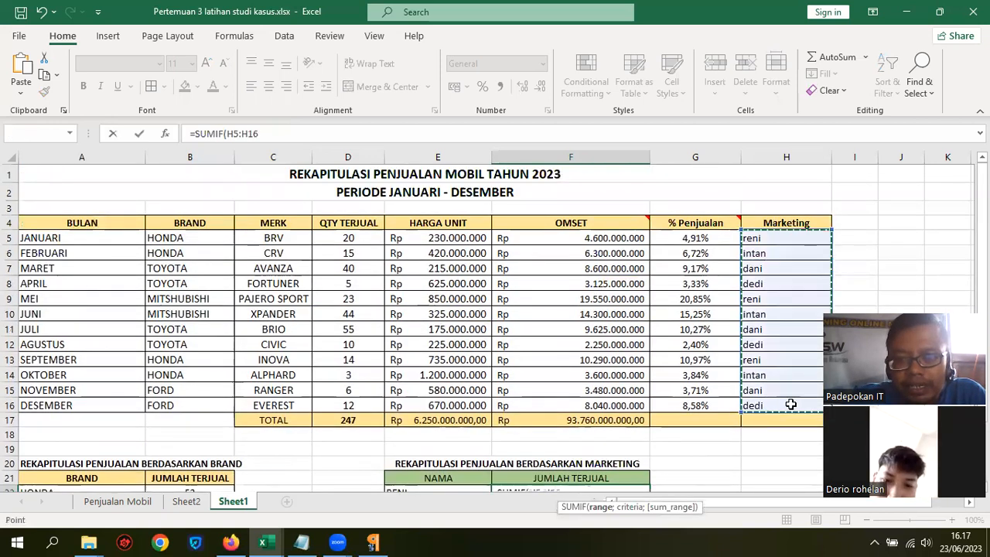
pyautogui.scroll(-2, 739, 427)
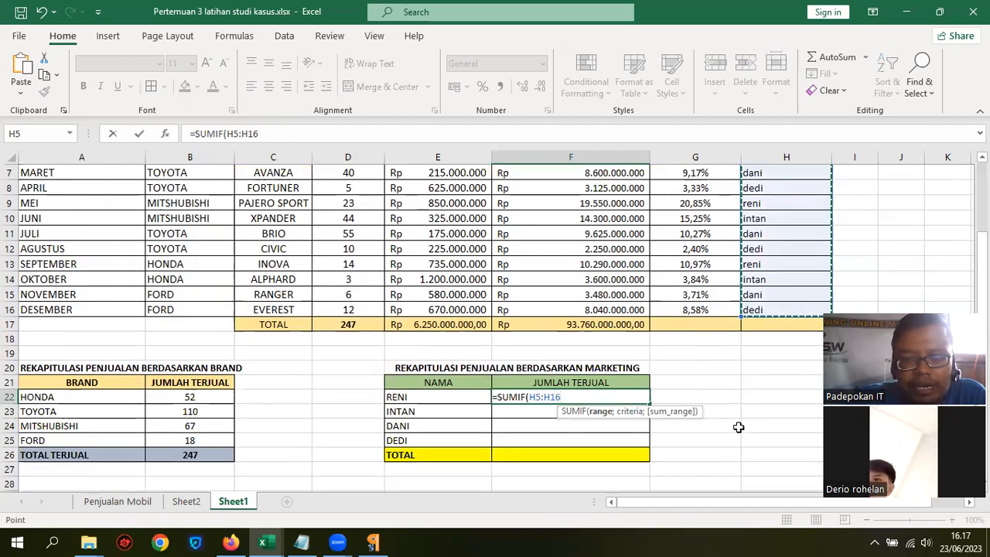
pyautogui.write(';')
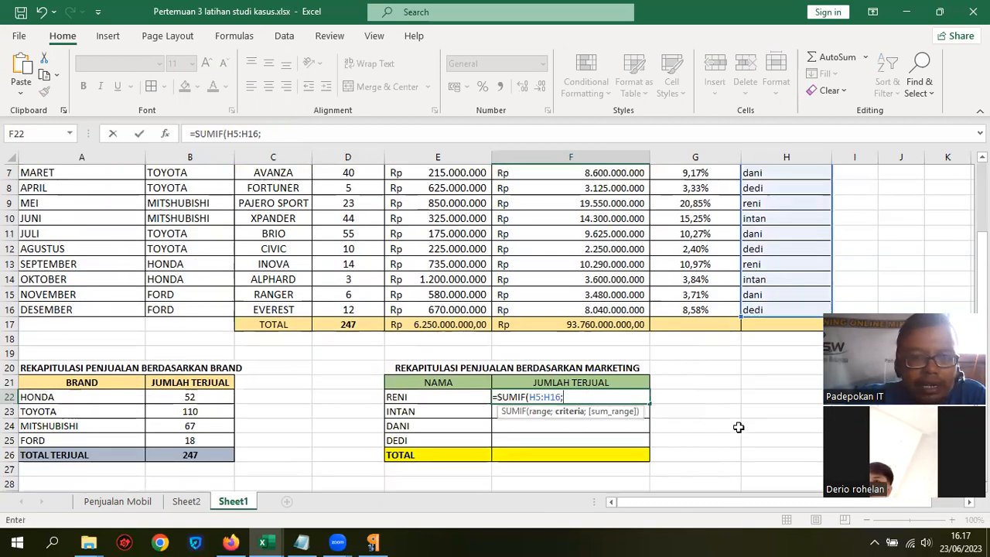
pyautogui.click(452, 395)
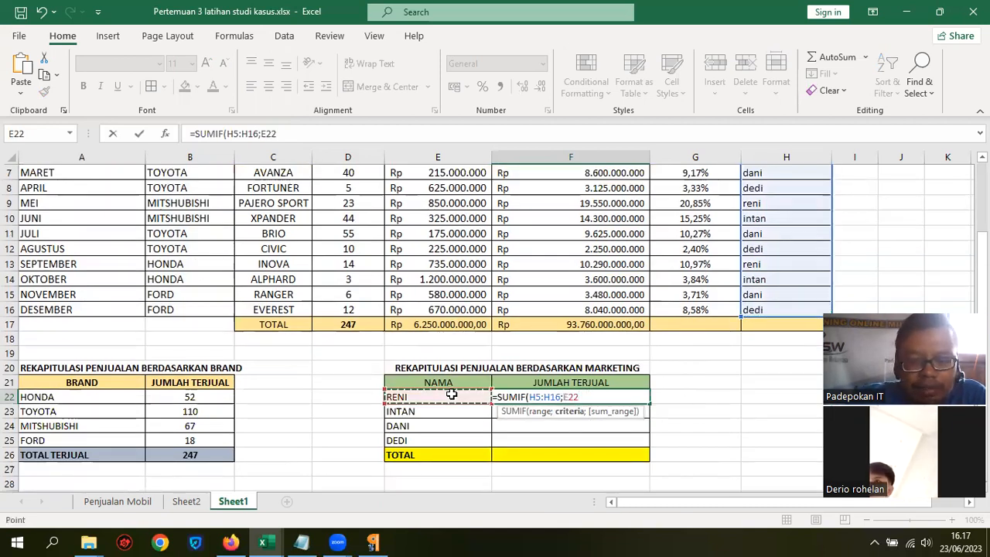
pyautogui.write(';')
pyautogui.scroll(2, 452, 395)
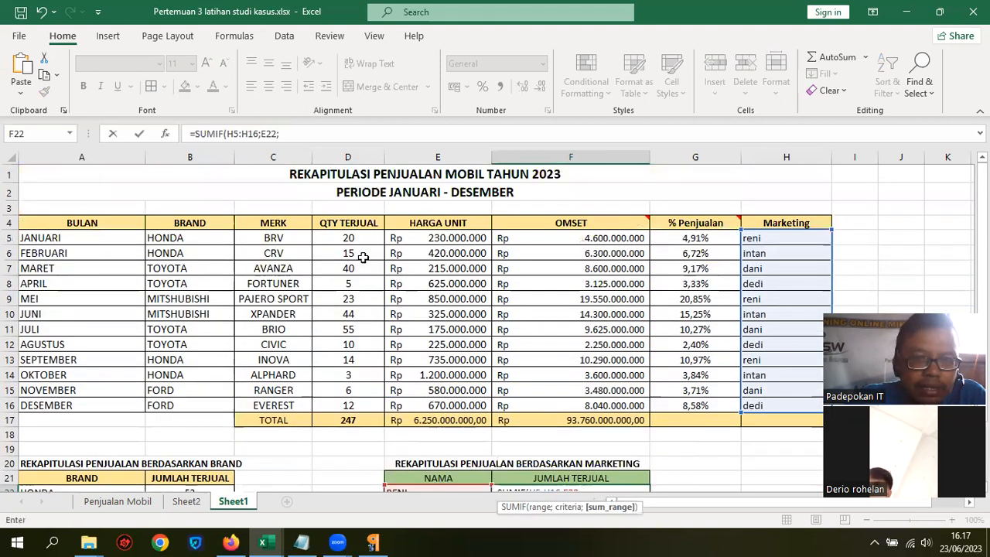
pyautogui.moveTo(352, 237); pyautogui.dragTo(352, 404)
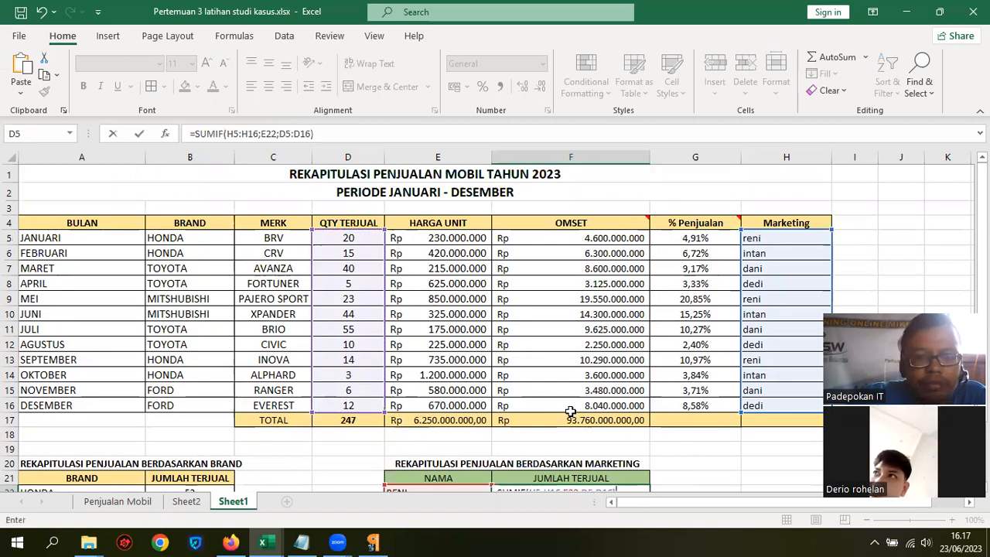
pyautogui.press('Return')
# Make the sum range in the F22 SUMIF formula absolute as $D$5:$D$16.
pyautogui.click(593, 457)
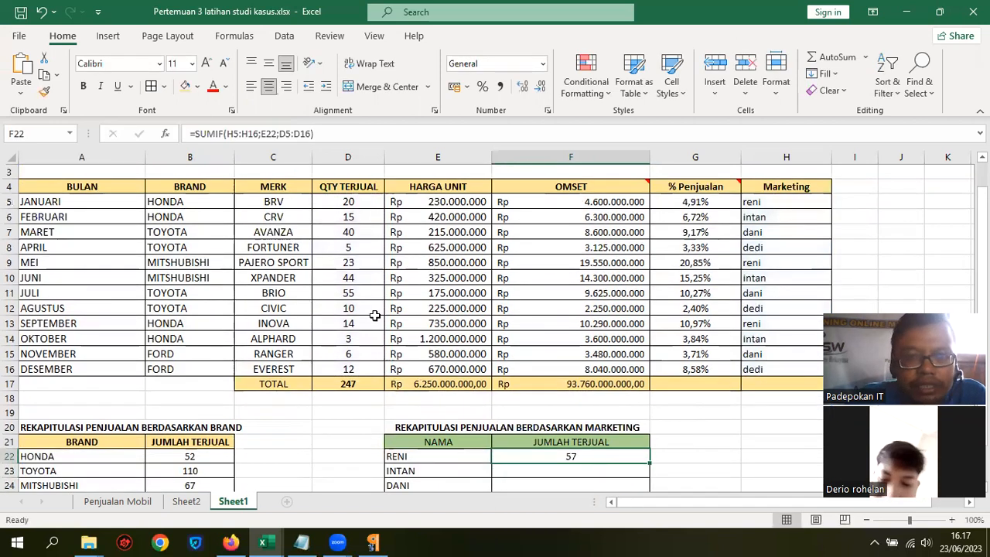
pyautogui.click(300, 133)
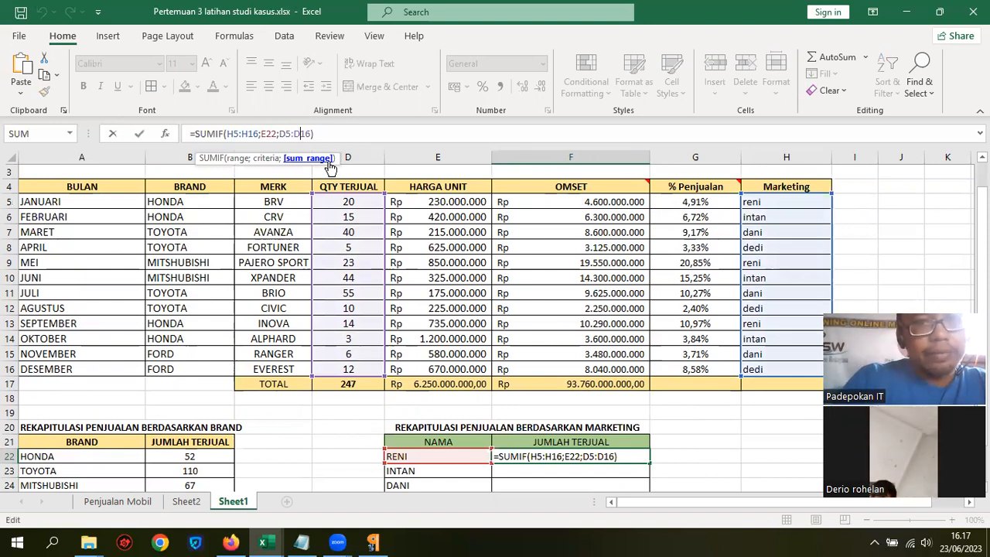
pyautogui.write('$')
pyautogui.press('Left')
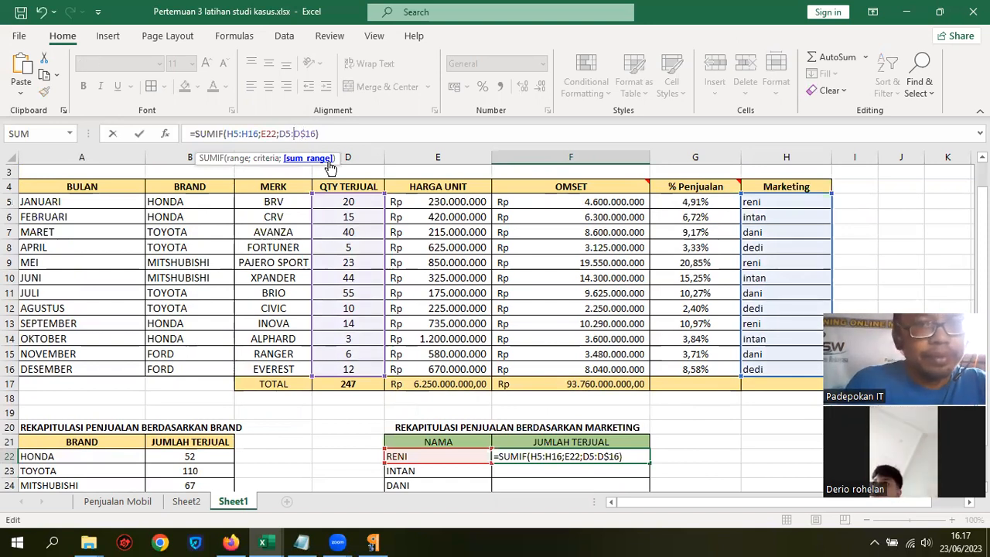
pyautogui.write('$D')
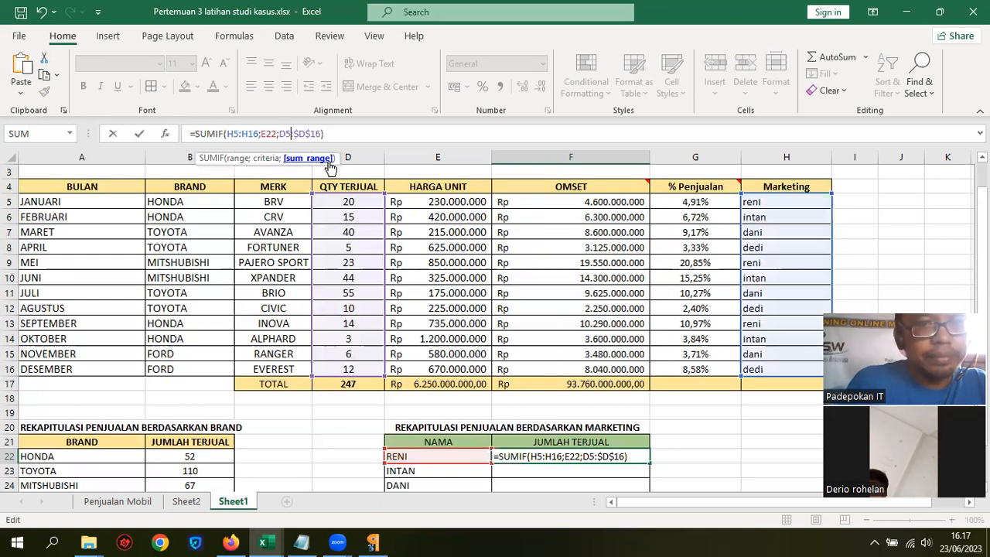
pyautogui.write('$5:')
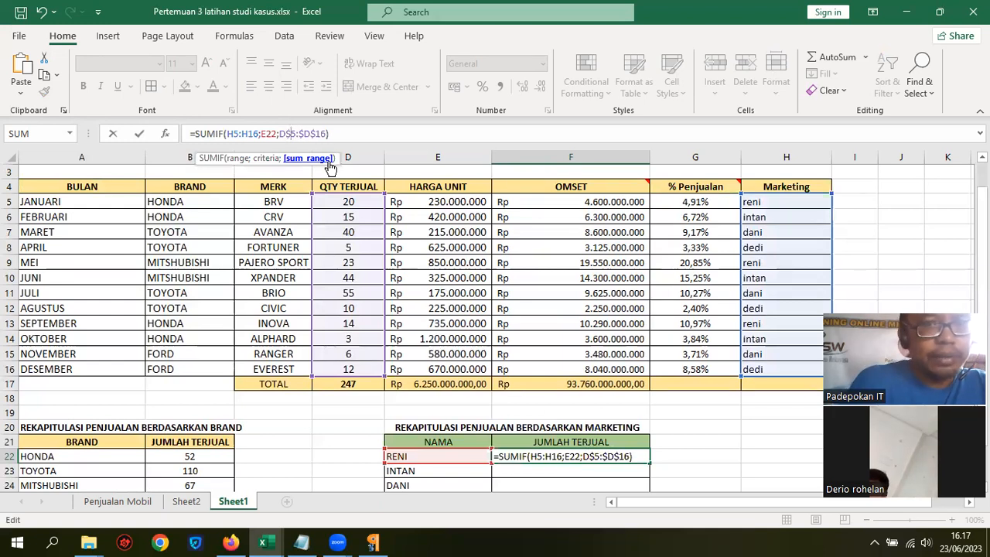
pyautogui.write('$')
# Make the criteria range in the F22 SUMIF formula absolute as $H$5:$H$16 and commit the formula.
pyautogui.press('Left')
pyautogui.press('Left')
pyautogui.press('Left')
pyautogui.press('Left')
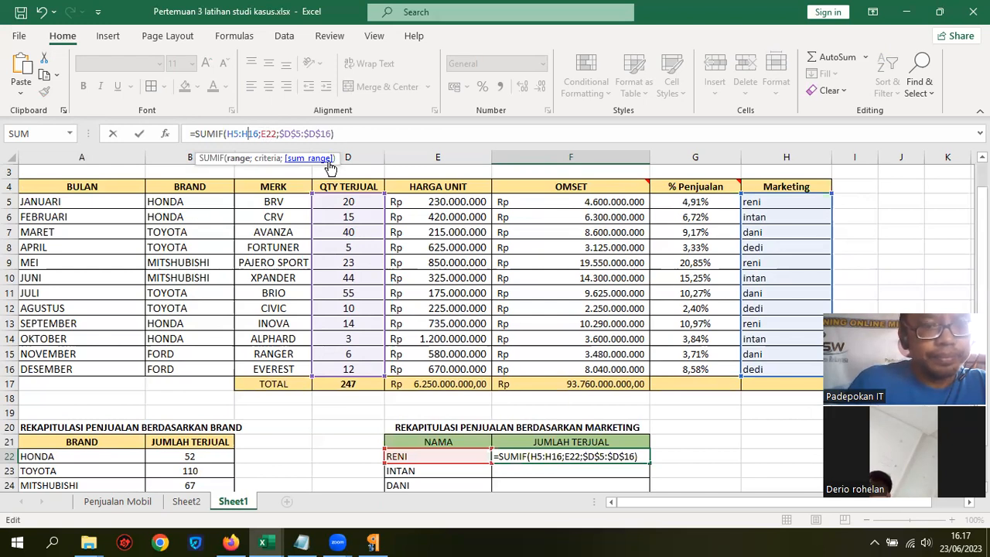
pyautogui.write('$')
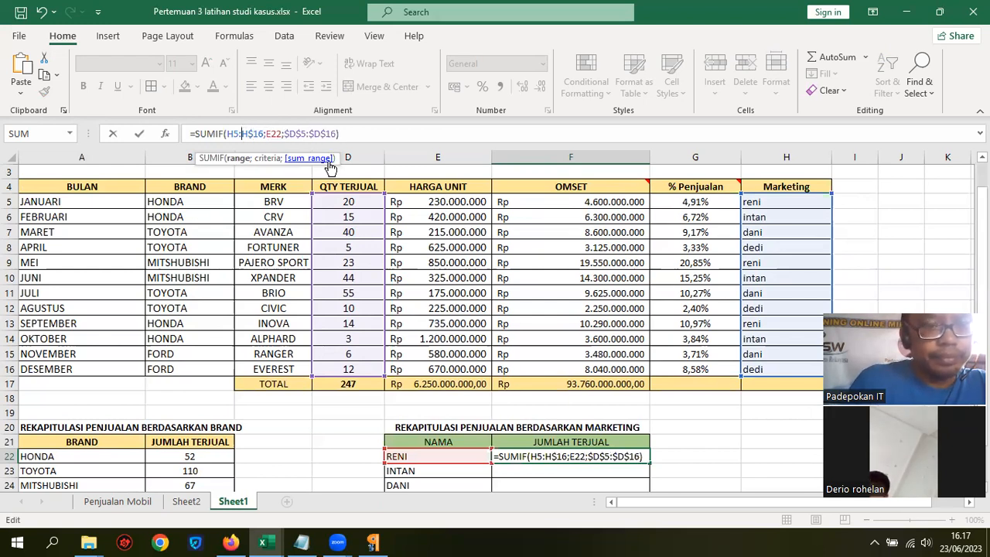
pyautogui.write('$')
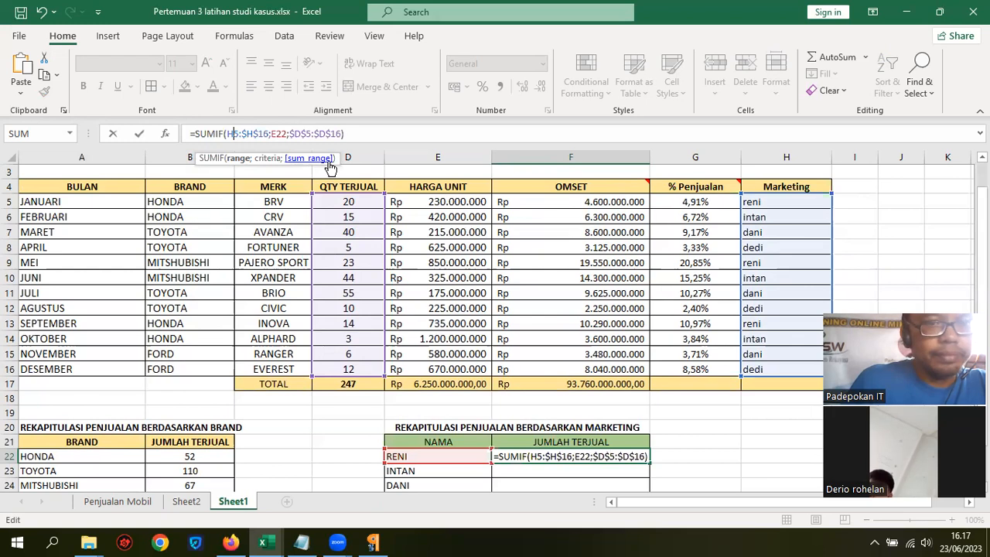
pyautogui.write('$')
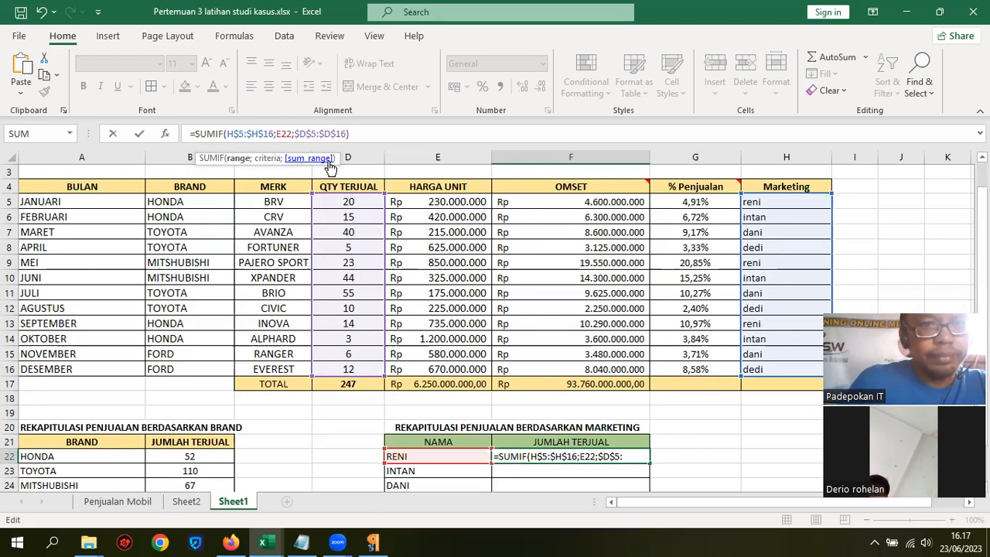
pyautogui.write('$')
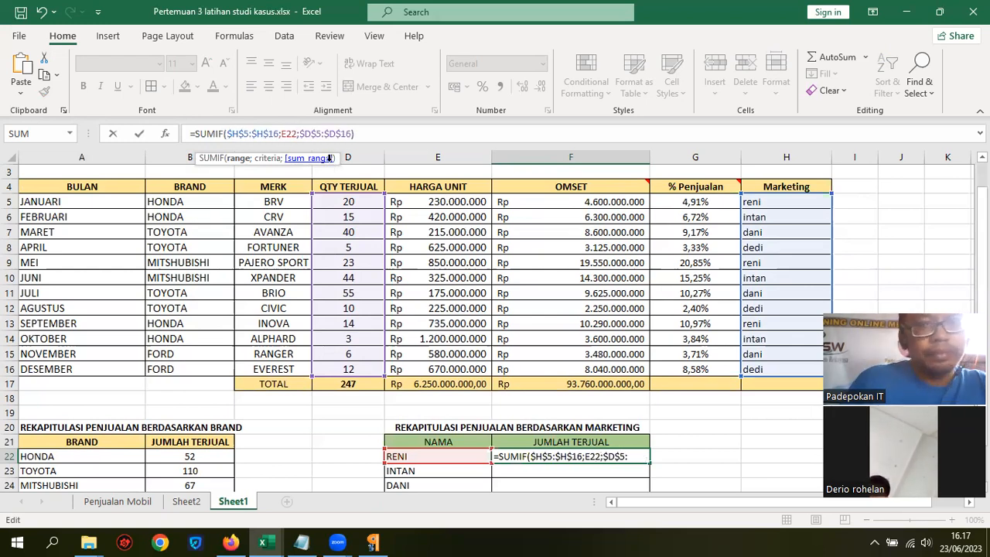
pyautogui.press('Return')
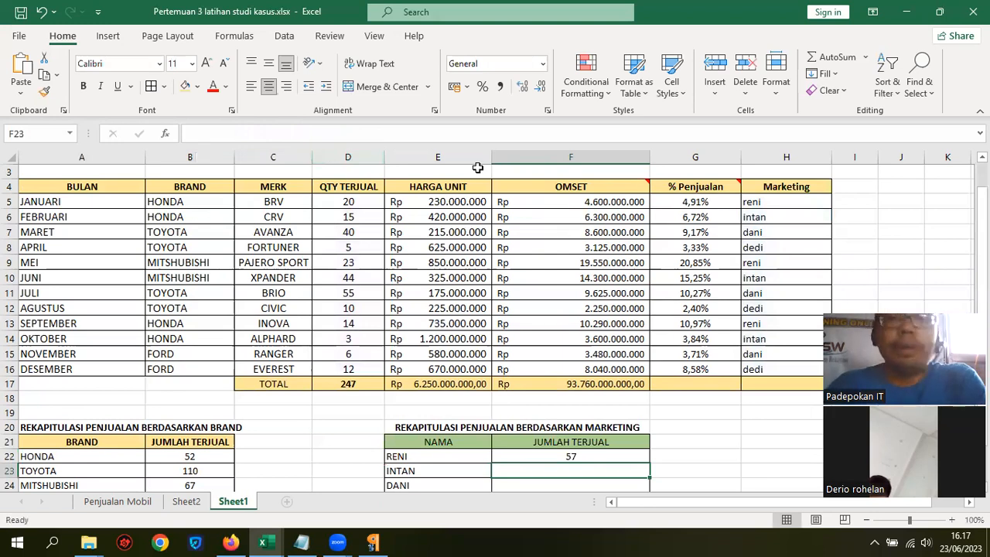
# Fill the SUMIF formula from F22 down through F25 for the remaining marketing names.
pyautogui.scroll(-2, 627, 379)
pyautogui.click(619, 364)
pyautogui.moveTo(649, 372); pyautogui.dragTo(649, 416)
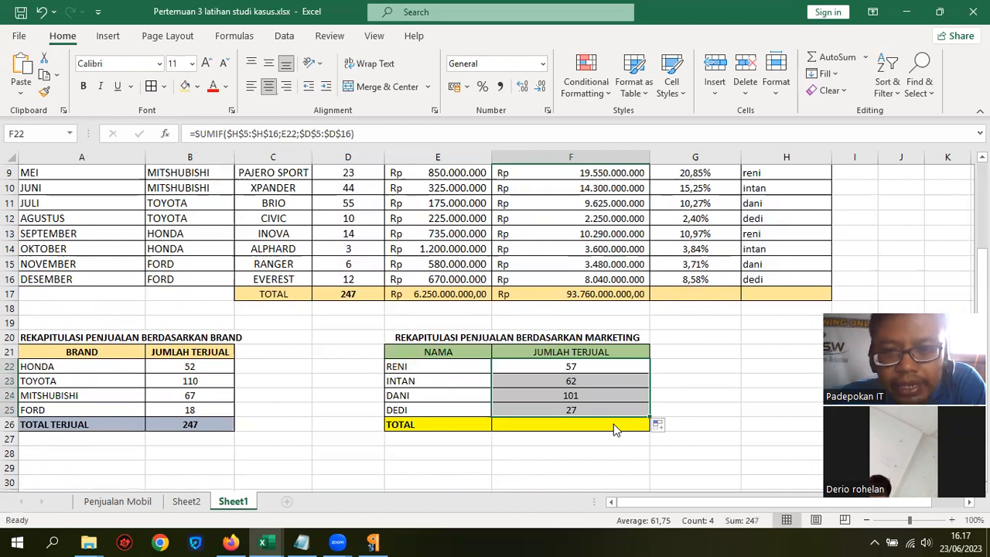
# Enter =SUM(F22:F25) in the yellow TOTAL cell F26 of the marketing recap.
pyautogui.click(615, 426)
pyautogui.write('=')
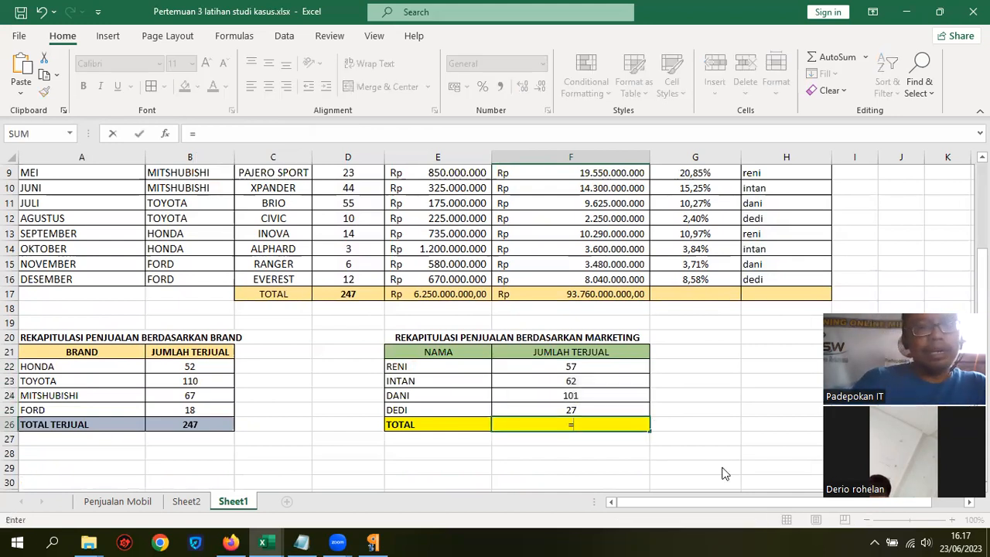
pyautogui.write('SUM(')
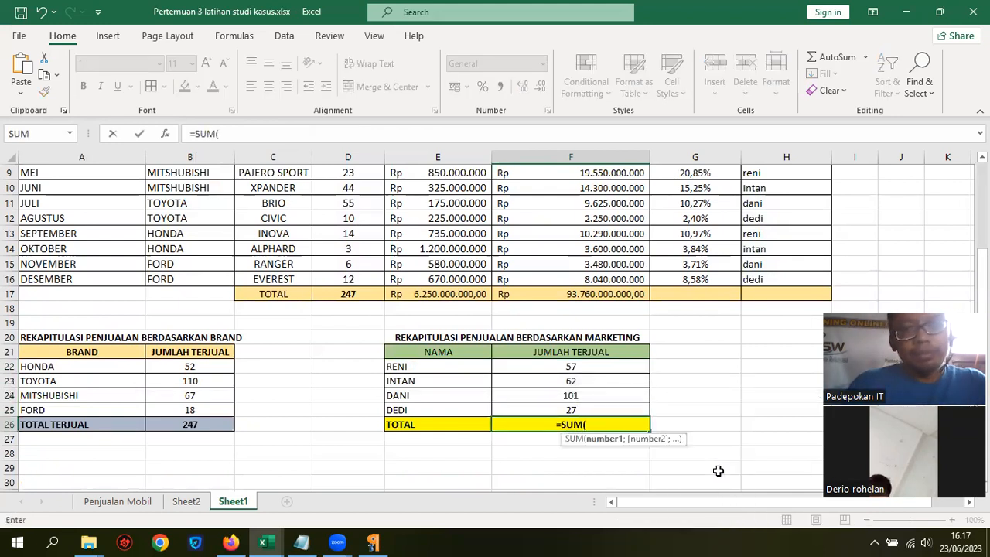
pyautogui.moveTo(618, 367); pyautogui.dragTo(628, 413)
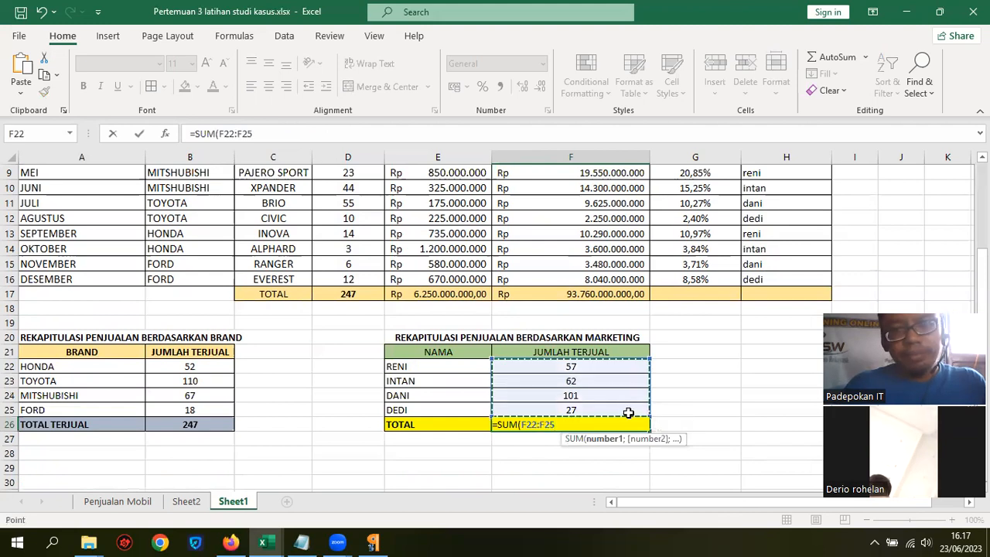
pyautogui.write(')')
pyautogui.press('Return')
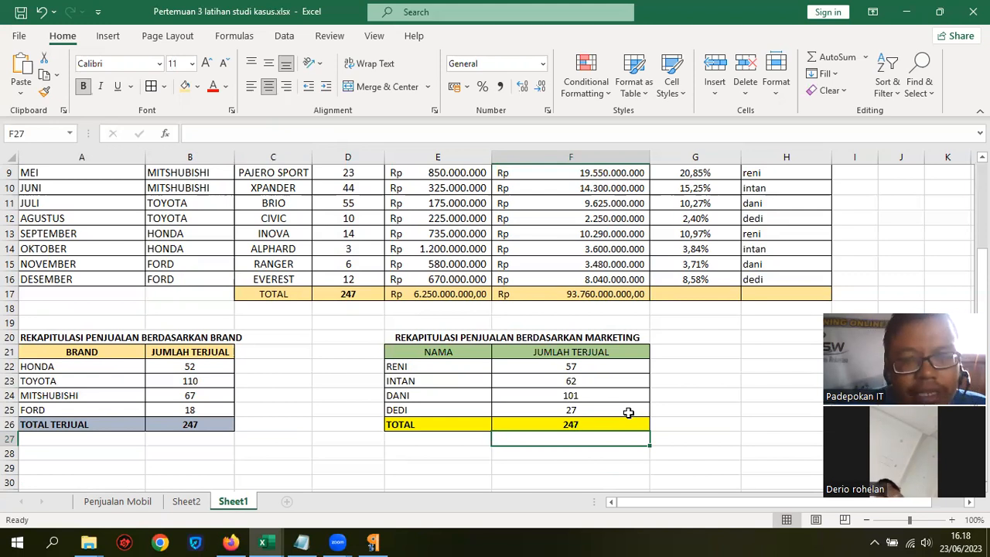
# Review the SUMIF formulas and the total in the marketing recap against the source sales table.
pyautogui.click(570, 365)
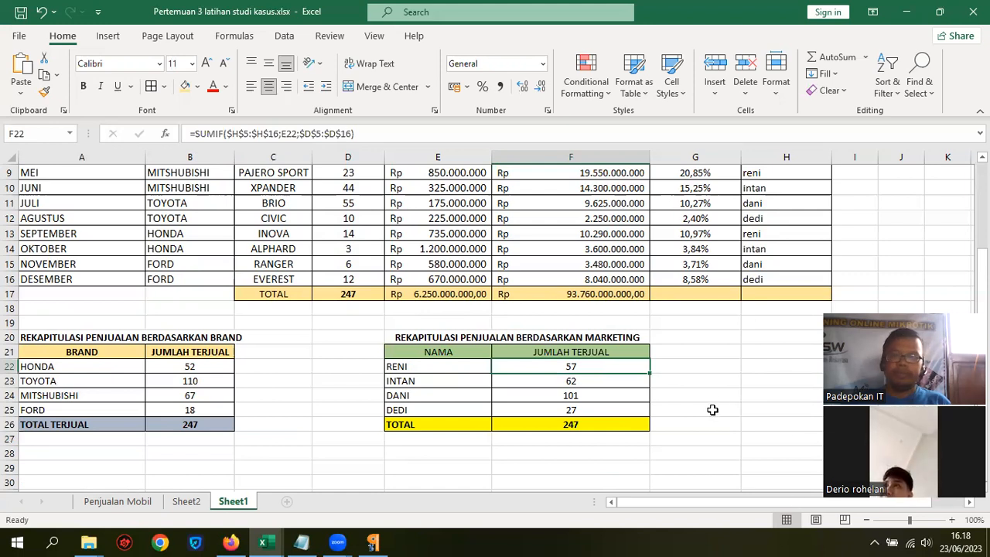
pyautogui.scroll(3, 712, 410)
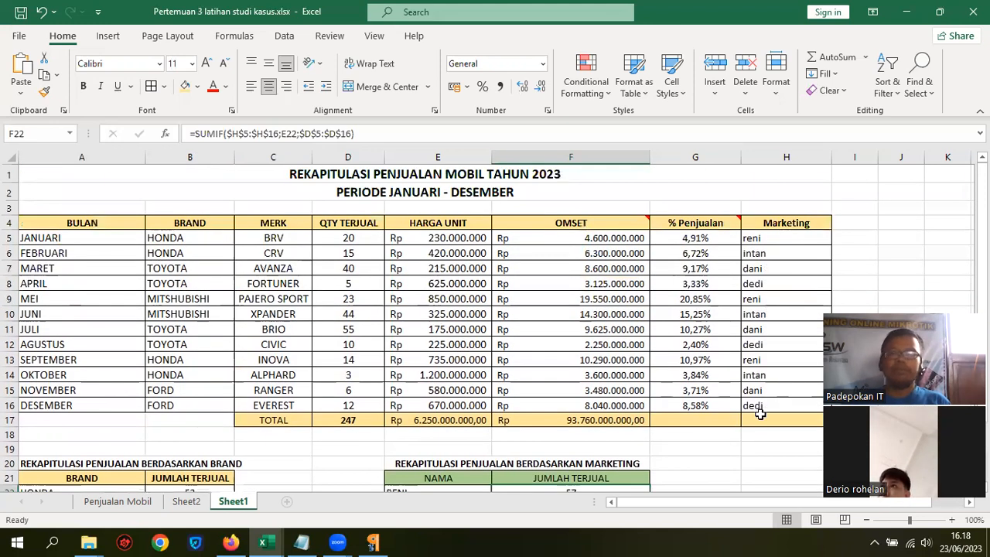
pyautogui.scroll(-1, 763, 377)
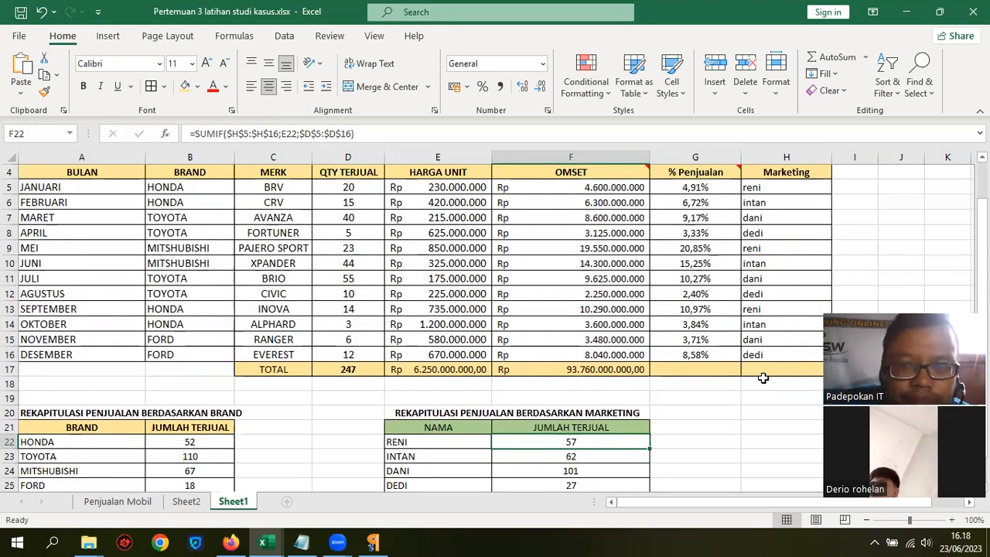
pyautogui.click(414, 443)
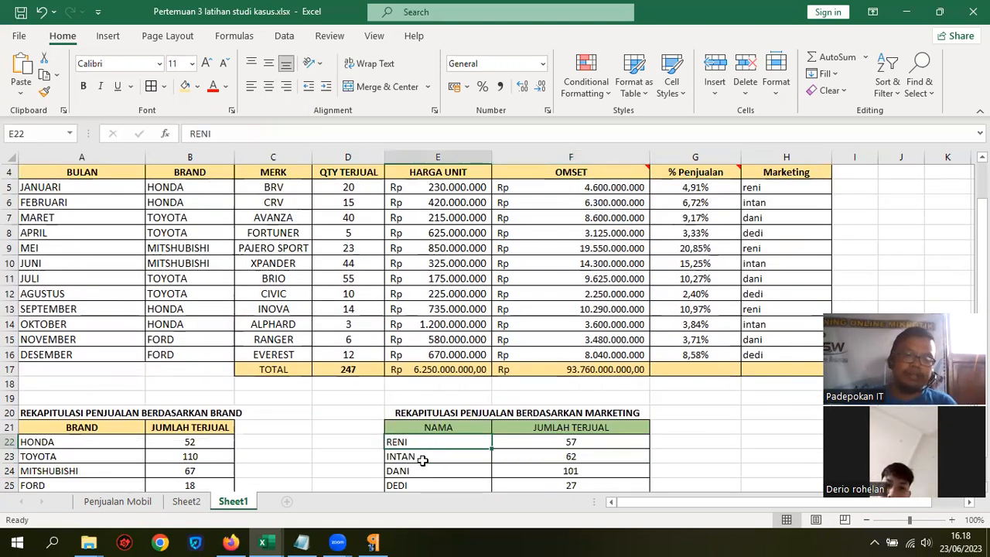
pyautogui.click(589, 439)
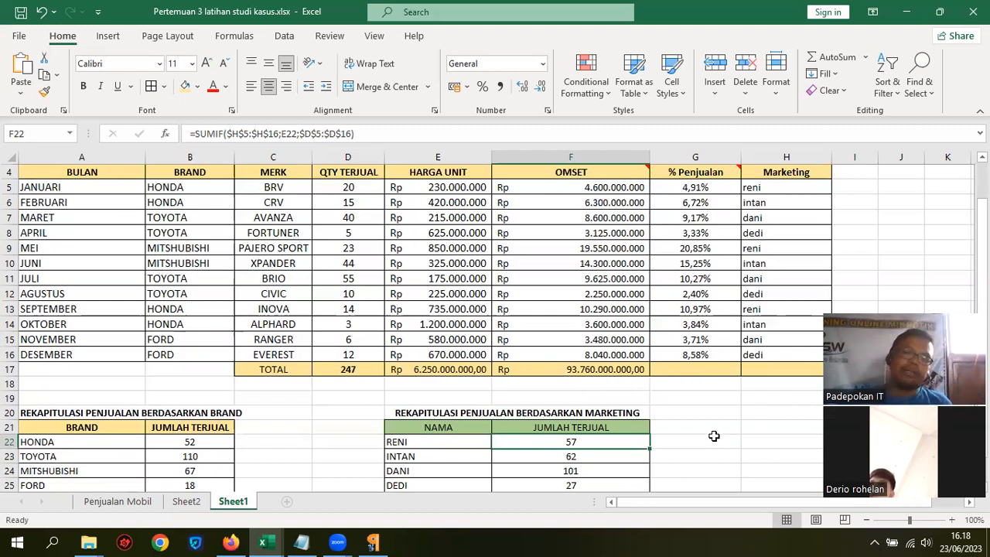
pyautogui.scroll(-1, 713, 436)
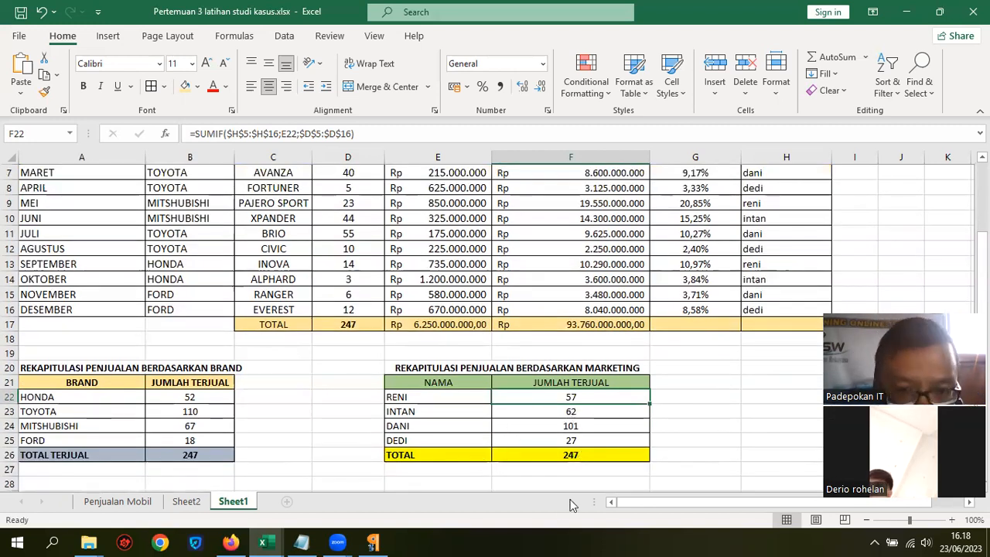
pyautogui.click(570, 415)
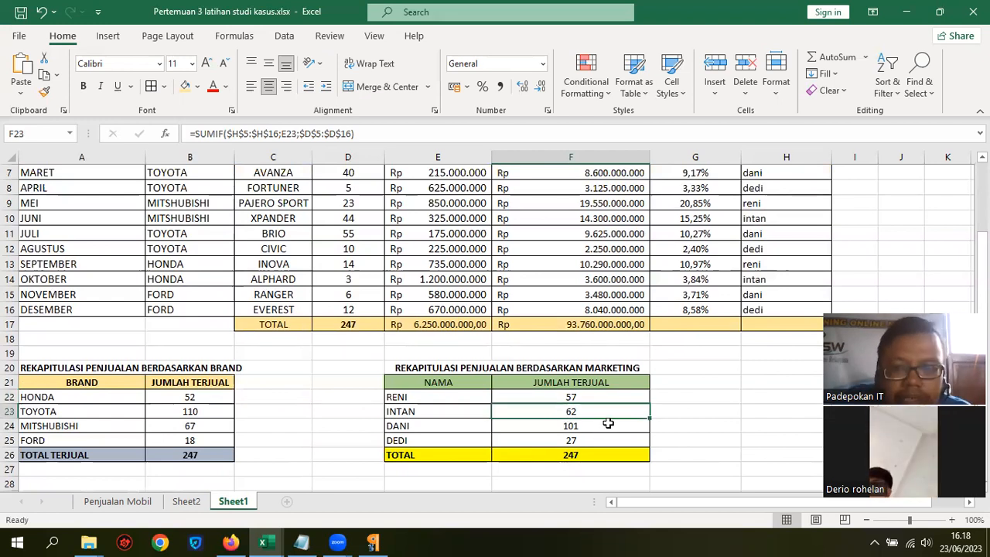
pyautogui.click(598, 448)
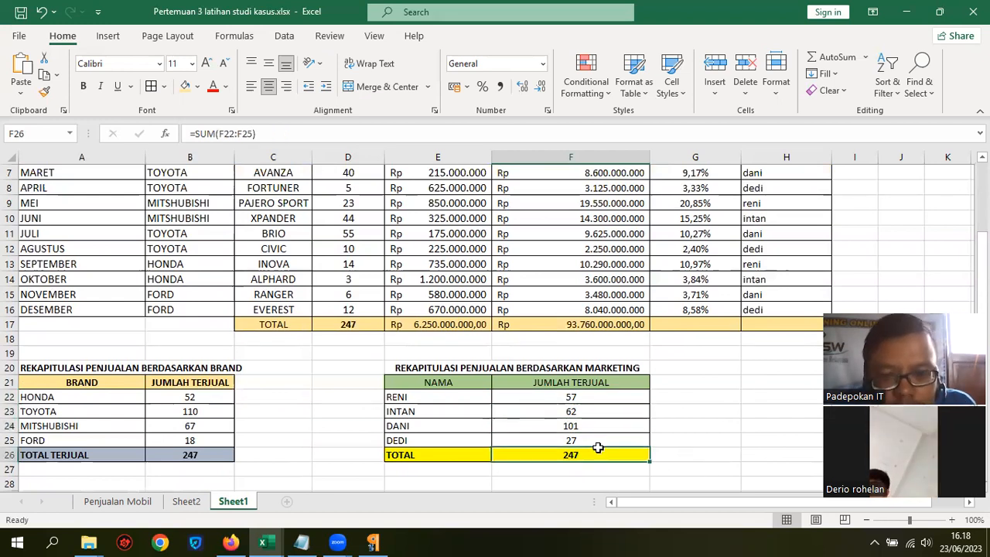
pyautogui.press('Up')
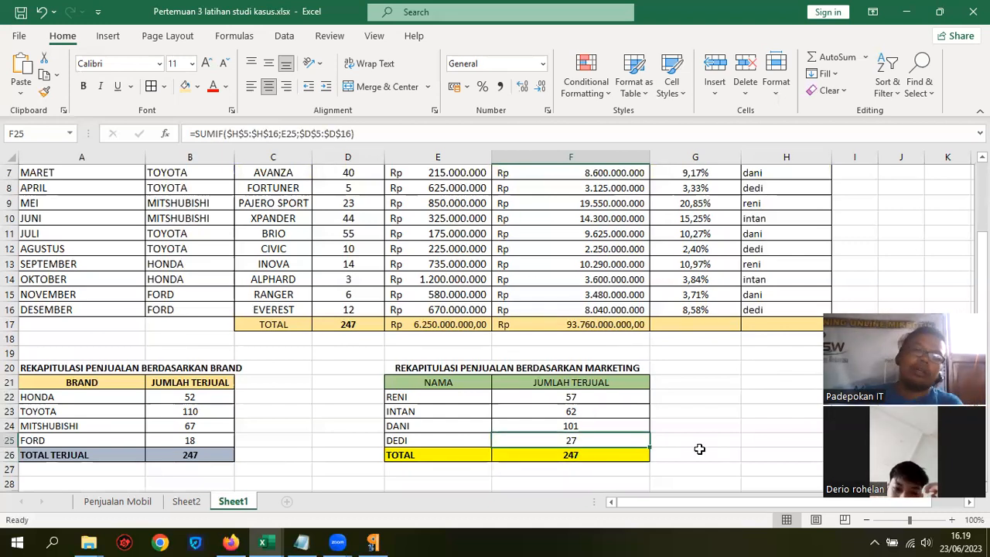
pyautogui.click(627, 452)
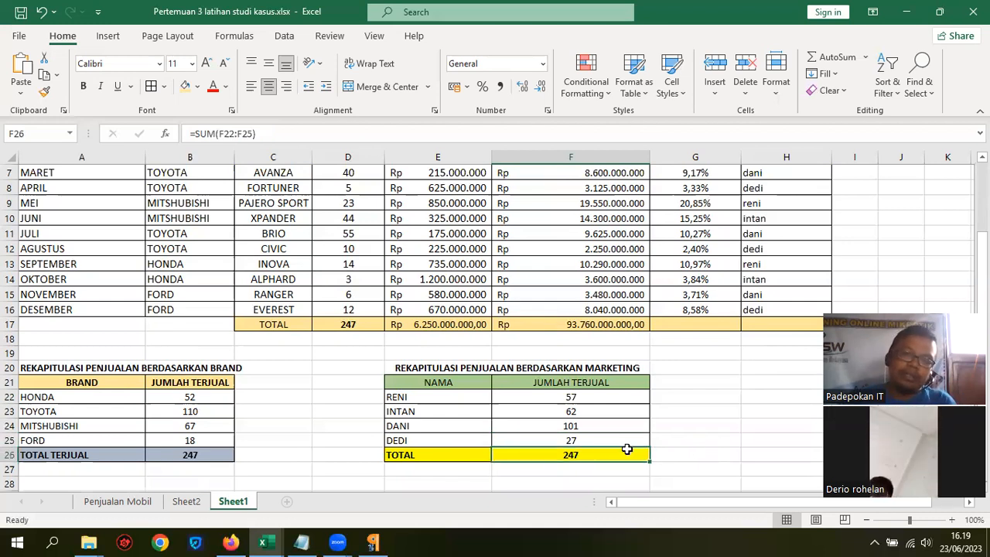
# Copy F22's SUMIF formula into the Catatan Pertemuan 3.txt notes in Notepad, following =SUMIF(B5:B16;A22;D5:D16) and the arrow "---->".
pyautogui.click(615, 395)
pyautogui.click(380, 133)
pyautogui.tripleClick(322, 134)
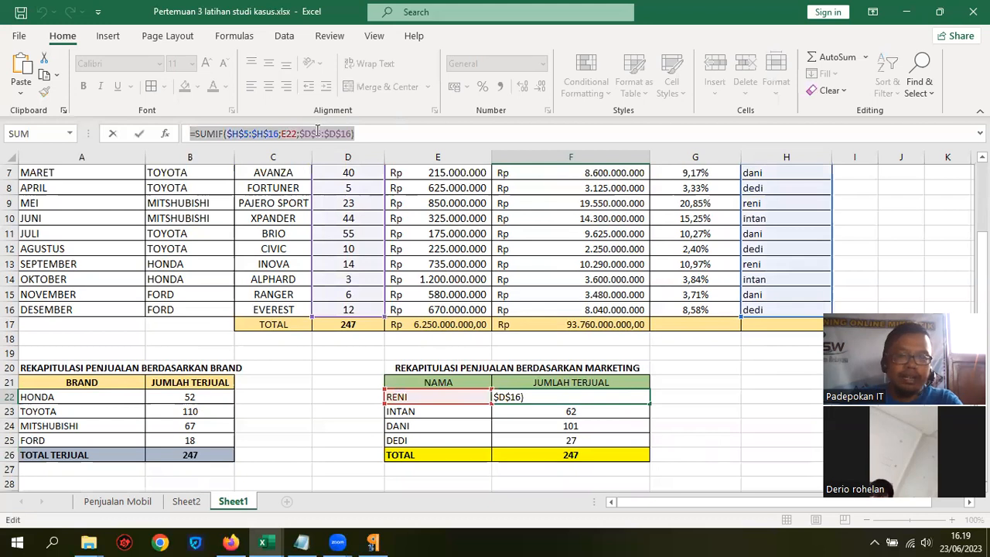
pyautogui.rightClick(319, 133)
pyautogui.click(361, 163)
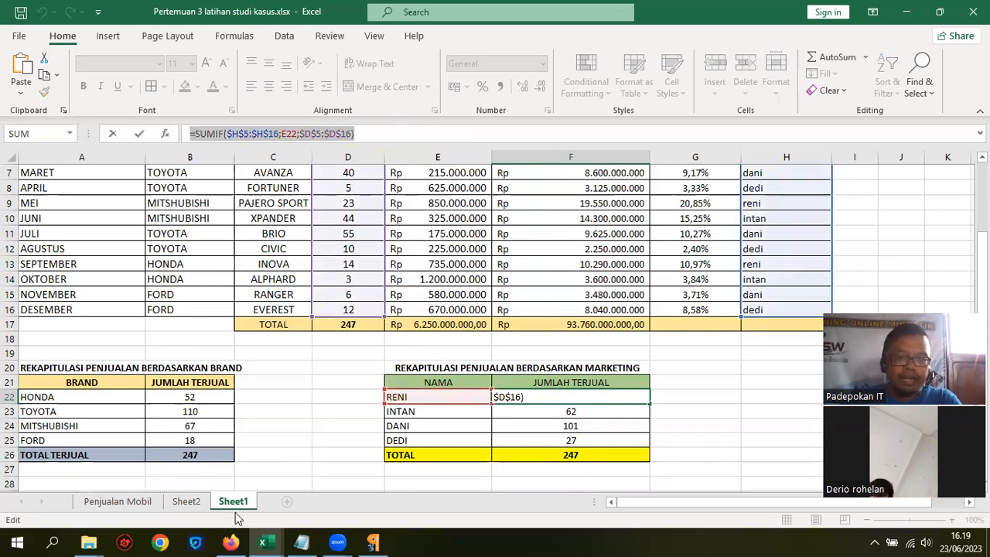
pyautogui.click(305, 542)
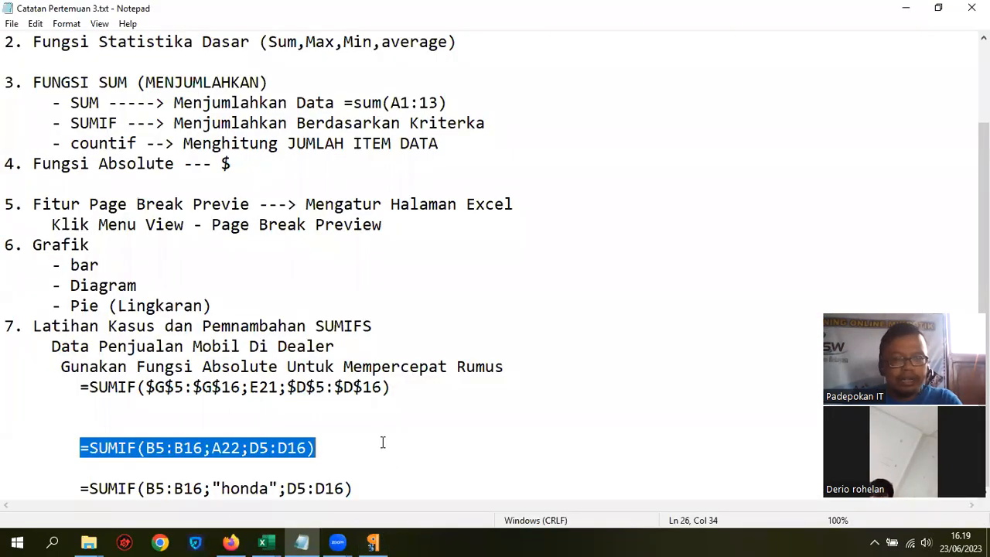
pyautogui.click(416, 453)
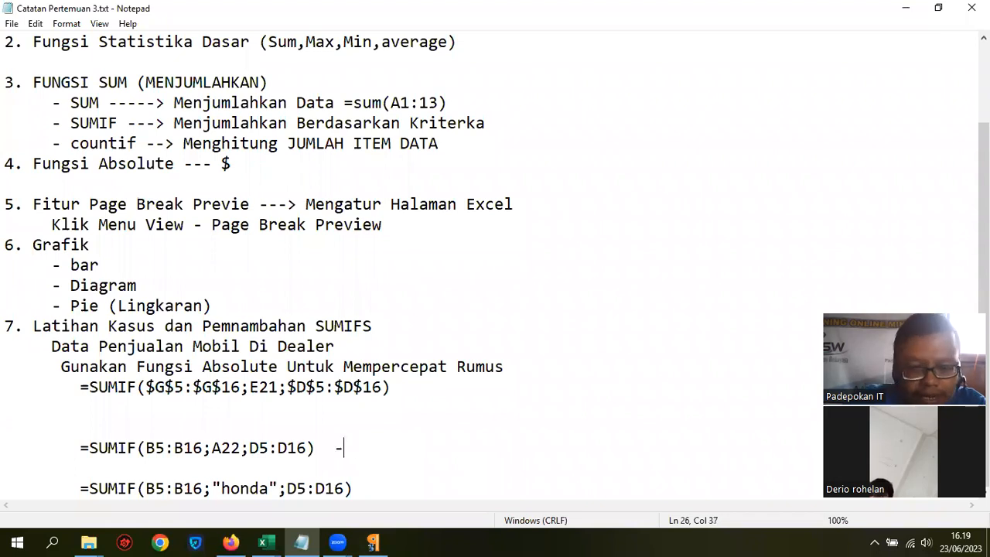
pyautogui.write('---->')
pyautogui.hotkey('ctrl', 'v')
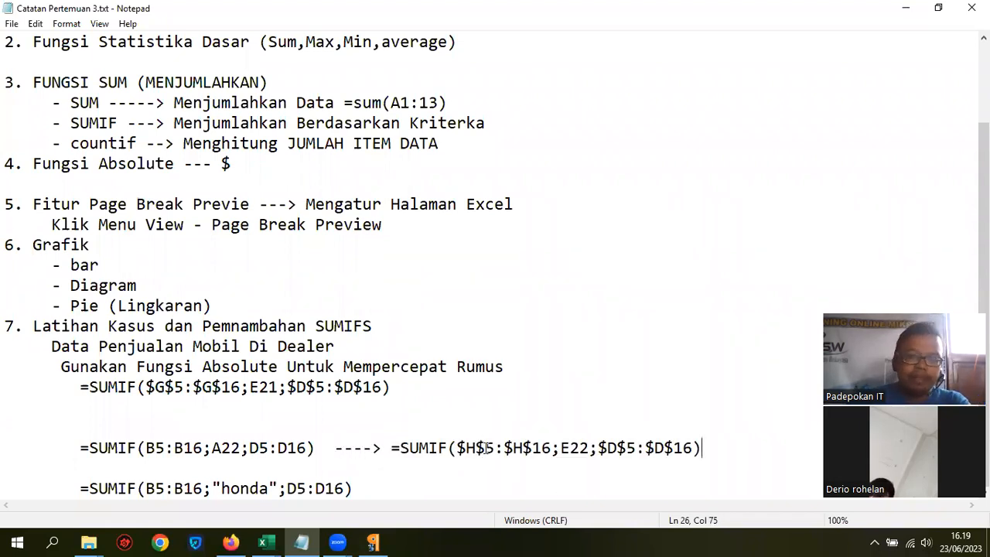
# Highlight the pasted SUMIF formula in the notes, switch back to Excel and cancel the pending edit of F22.
pyautogui.moveTo(485, 448); pyautogui.dragTo(479, 449)
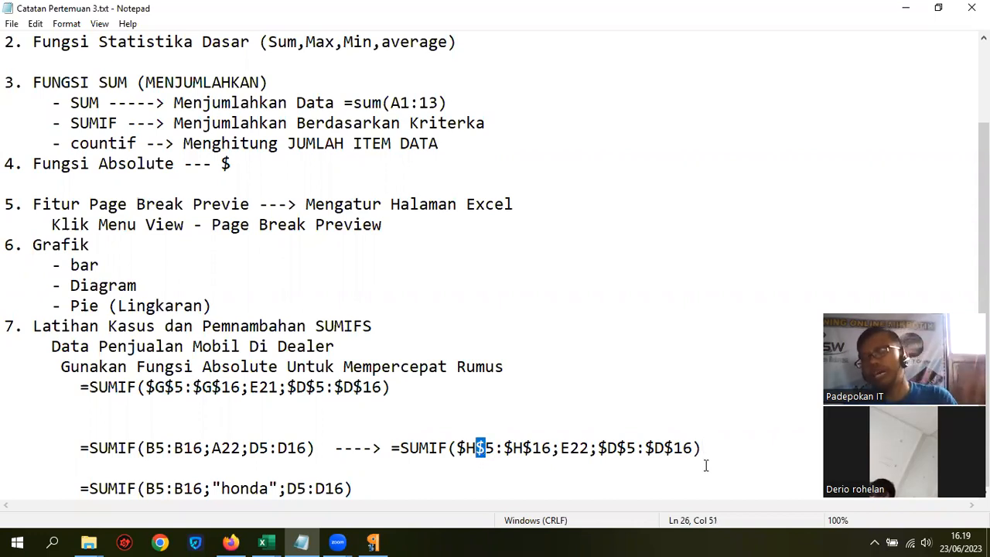
pyautogui.moveTo(704, 448); pyautogui.dragTo(391, 449)
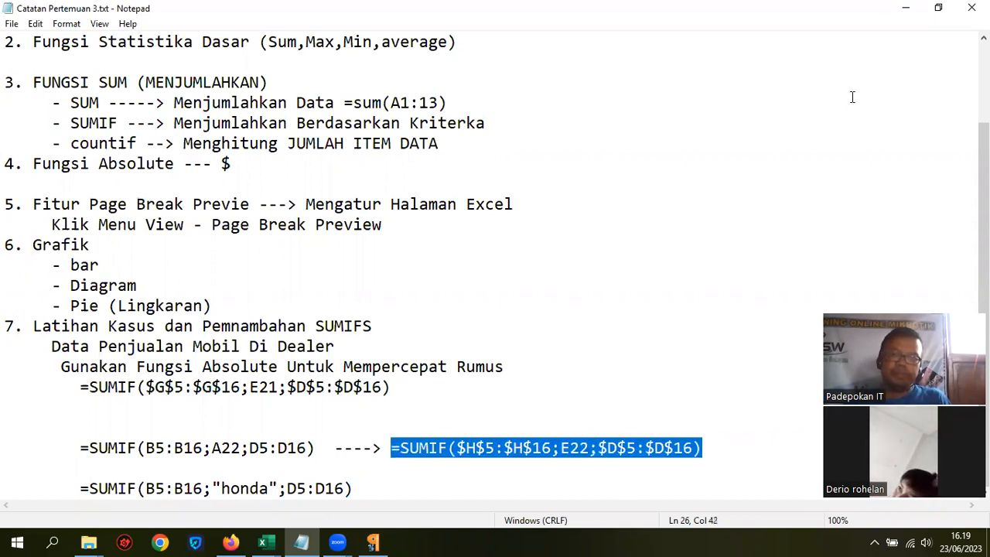
pyautogui.click(906, 8)
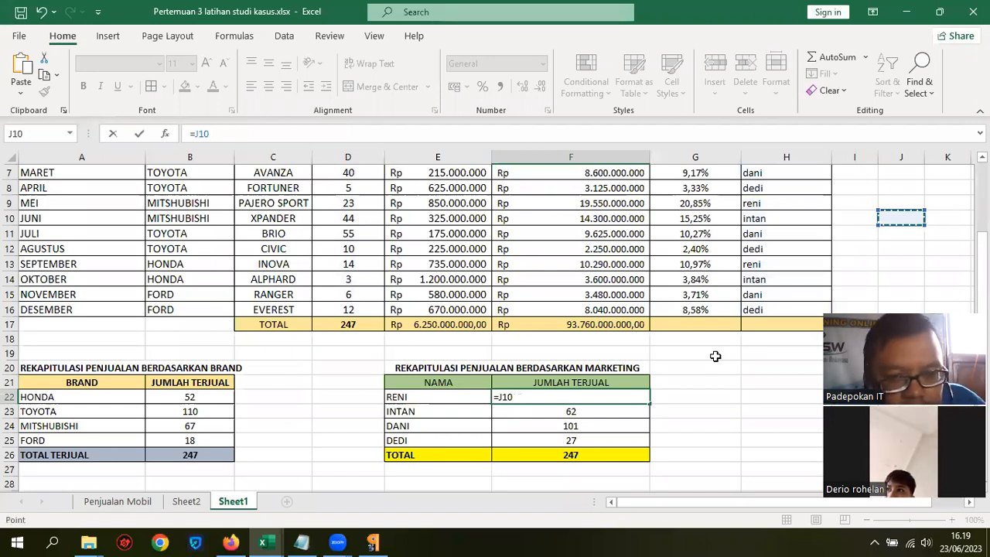
pyautogui.press('Escape')
pyautogui.hotkey('ctrl', 'v')
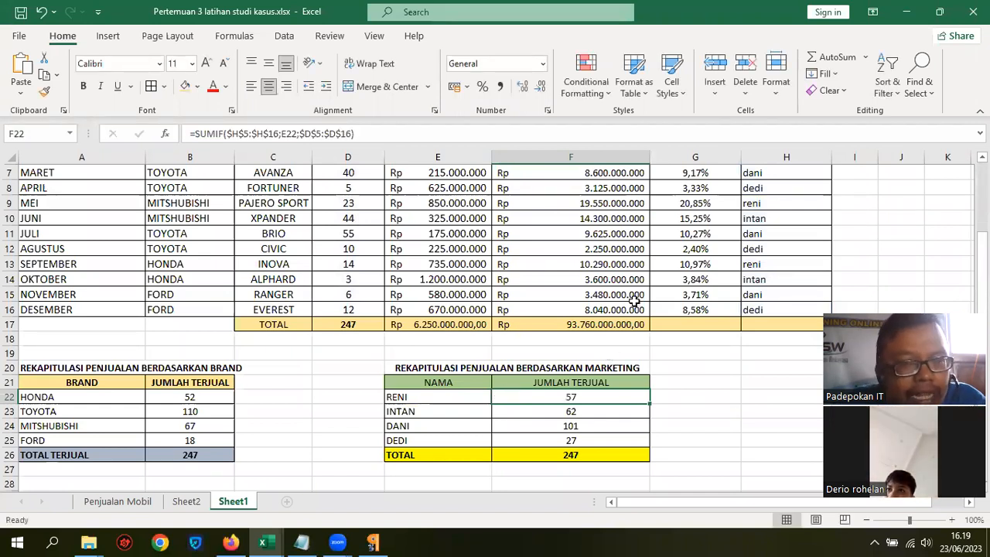
# Examine the brand recap in A21:B25 and the marketing recap in E21:F25 as source ranges for charts.
pyautogui.scroll(-2, 634, 302)
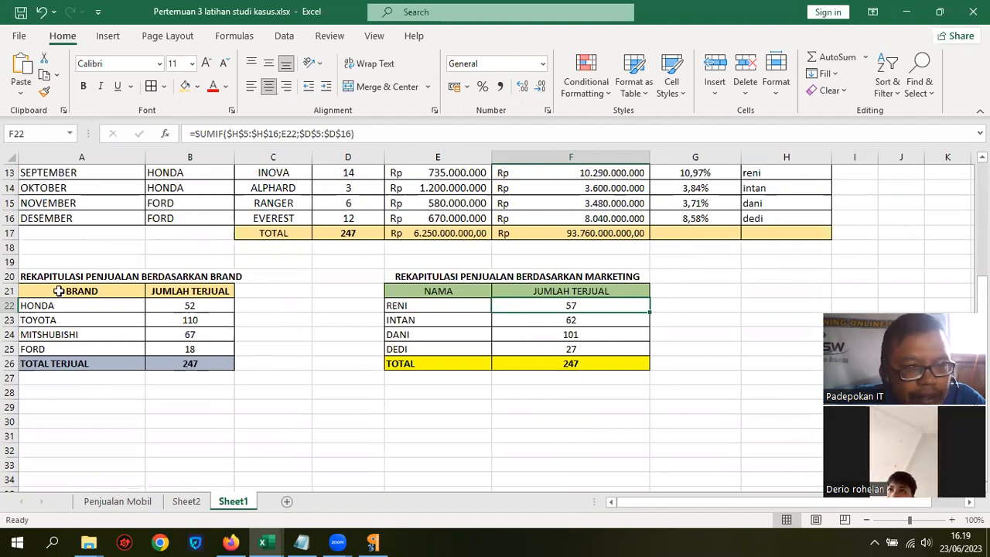
pyautogui.moveTo(59, 296); pyautogui.dragTo(59, 308)
pyautogui.moveTo(193, 348); pyautogui.dragTo(194, 348)
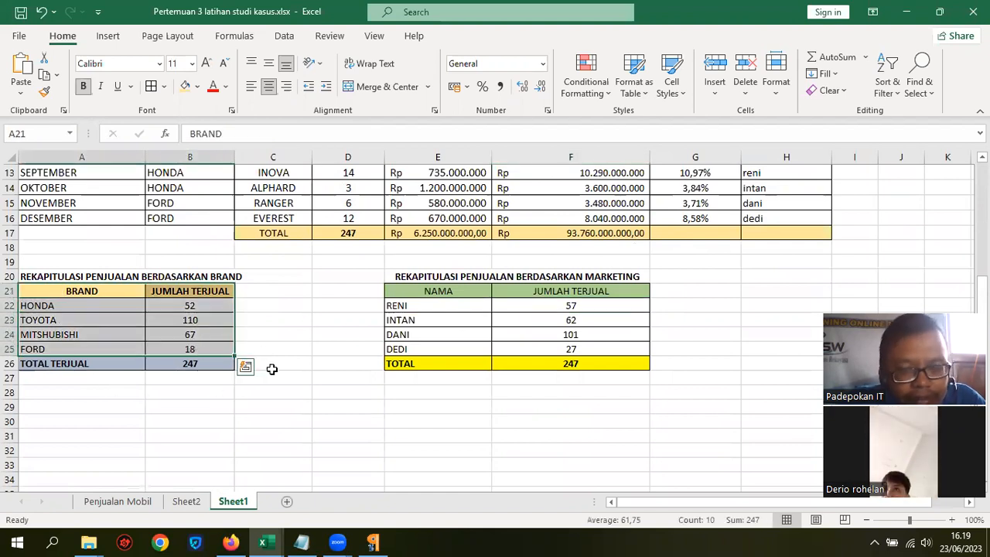
pyautogui.moveTo(80, 288); pyautogui.dragTo(211, 349)
pyautogui.moveTo(437, 292); pyautogui.dragTo(628, 349)
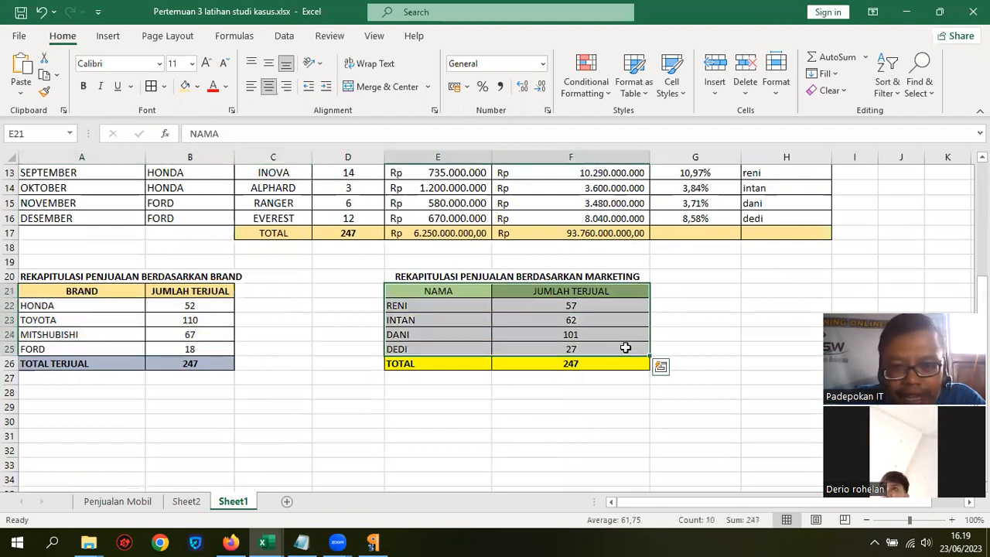
pyautogui.click(349, 348)
pyautogui.moveTo(58, 291); pyautogui.dragTo(232, 363)
pyautogui.click(288, 413)
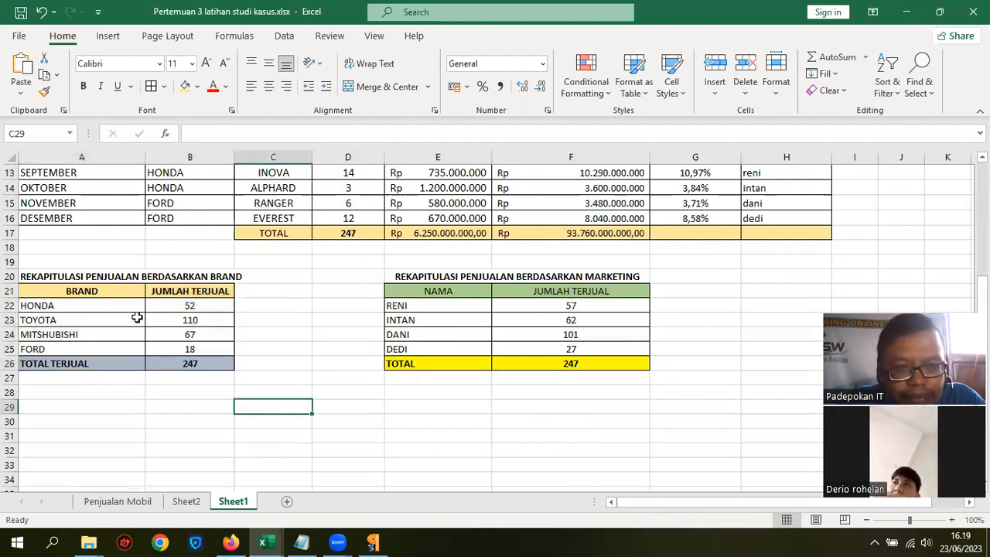
pyautogui.moveTo(104, 291); pyautogui.dragTo(227, 346)
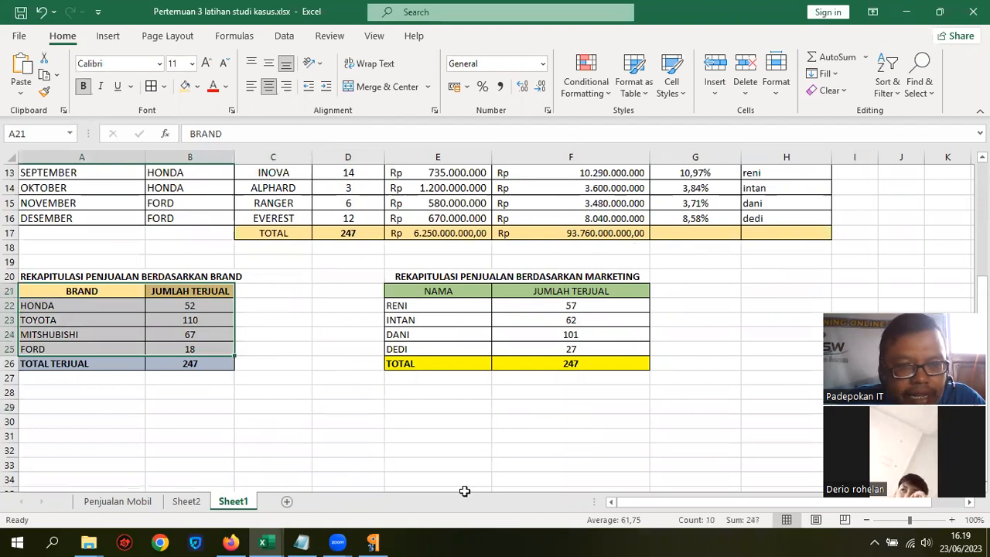
pyautogui.click(358, 415)
pyautogui.moveTo(124, 291); pyautogui.dragTo(216, 350)
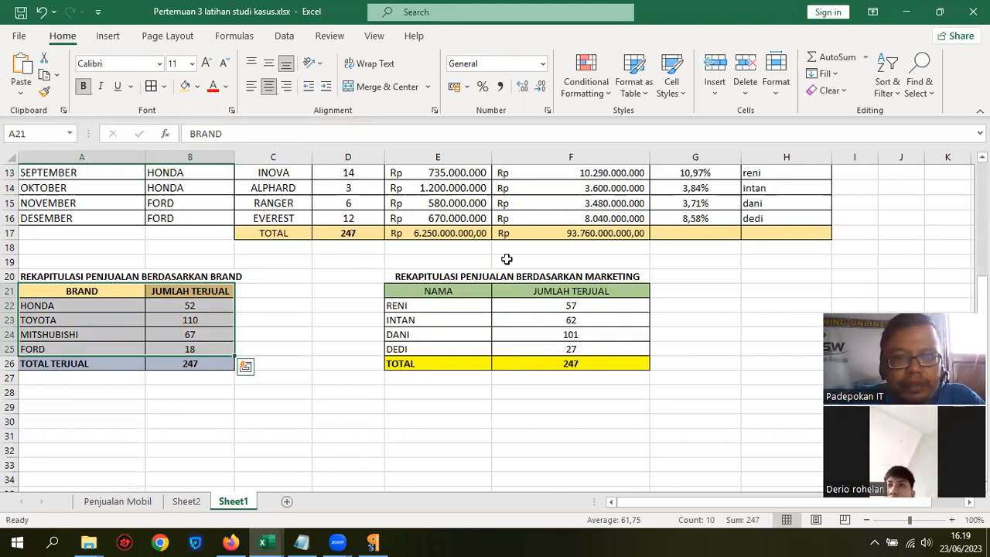
pyautogui.click(334, 362)
# Insert a 3-D pie chart from the brand recap range A21:B25, excluding the total row.
pyautogui.moveTo(79, 291); pyautogui.dragTo(202, 363)
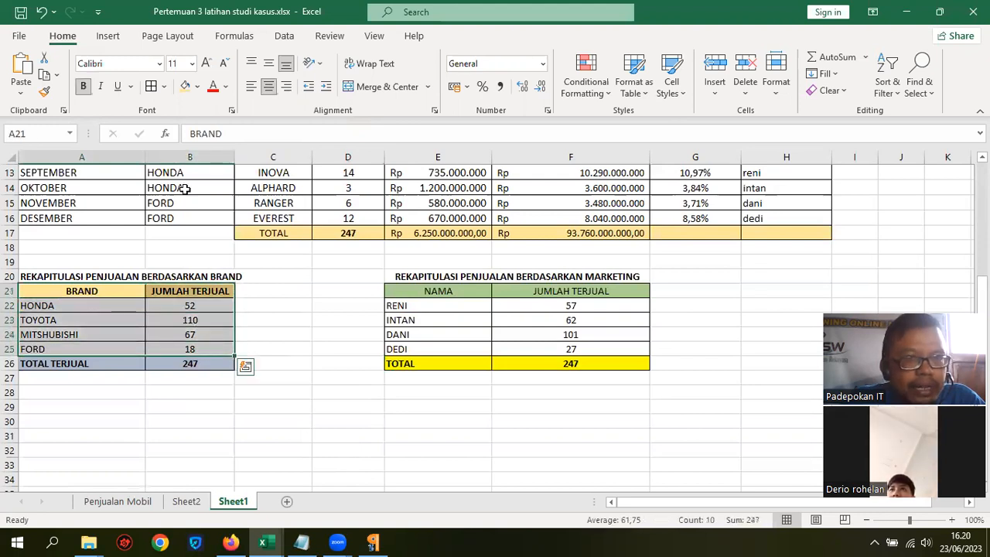
pyautogui.click(108, 36)
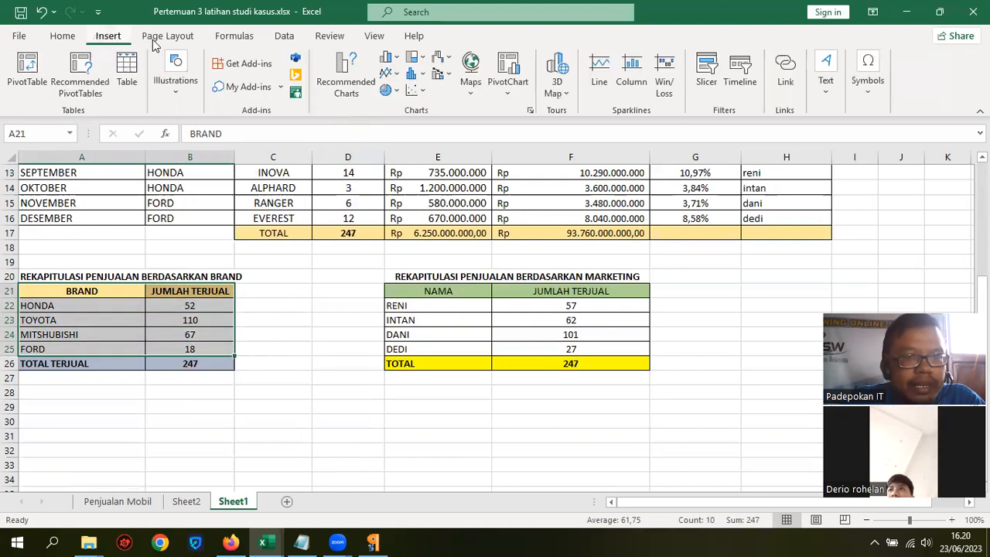
pyautogui.click(386, 92)
pyautogui.click(410, 215)
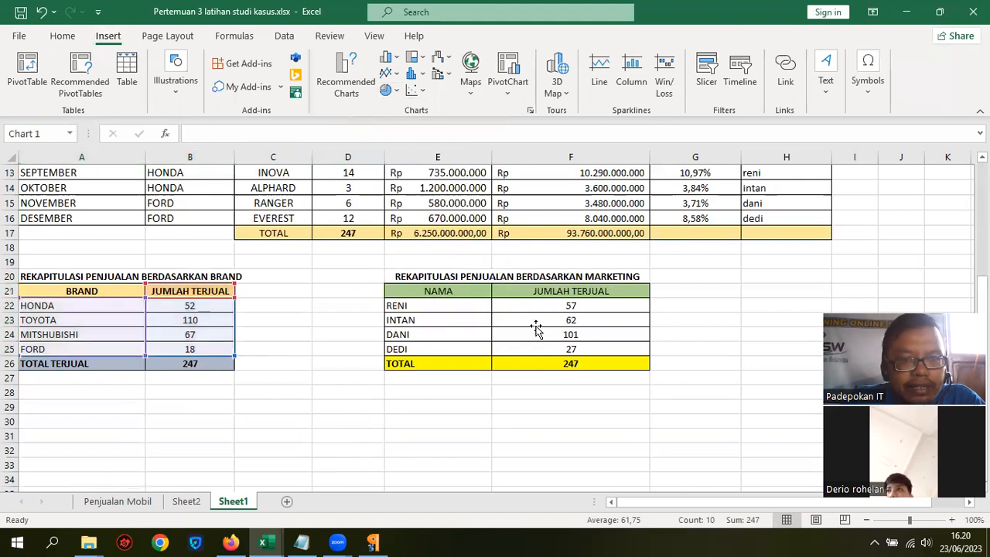
# Move the pie chart into the empty area below the brand recap, with its upper edge at about row 29.
pyautogui.moveTo(345, 396); pyautogui.dragTo(369, 389)
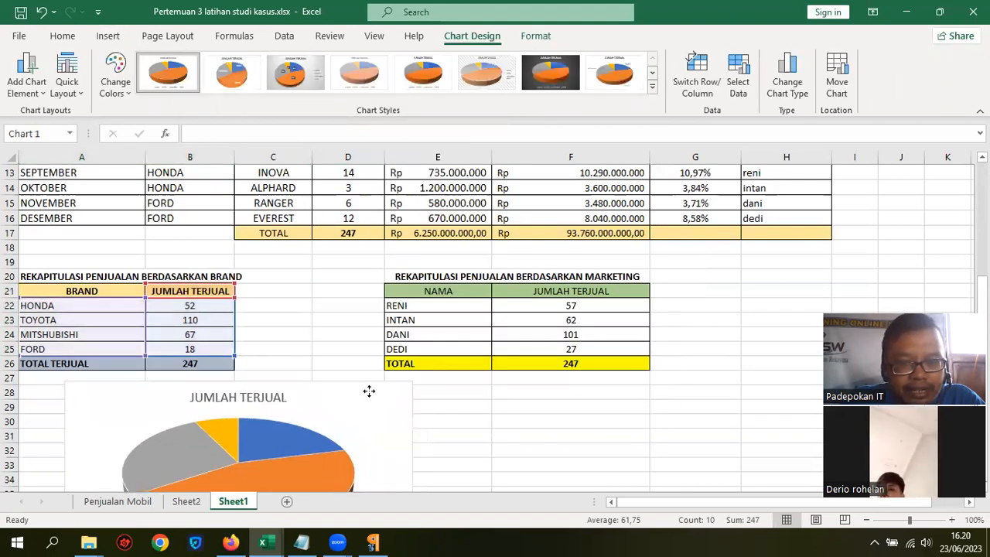
pyautogui.scroll(-3, 514, 375)
pyautogui.moveTo(343, 270); pyautogui.dragTo(316, 286)
# Change the pie chart's title to "GRAFIK PERSENTASE PENJUALAN BERDASARKAN BRAND MOBIL TAHUN 2023".
pyautogui.click(241, 284)
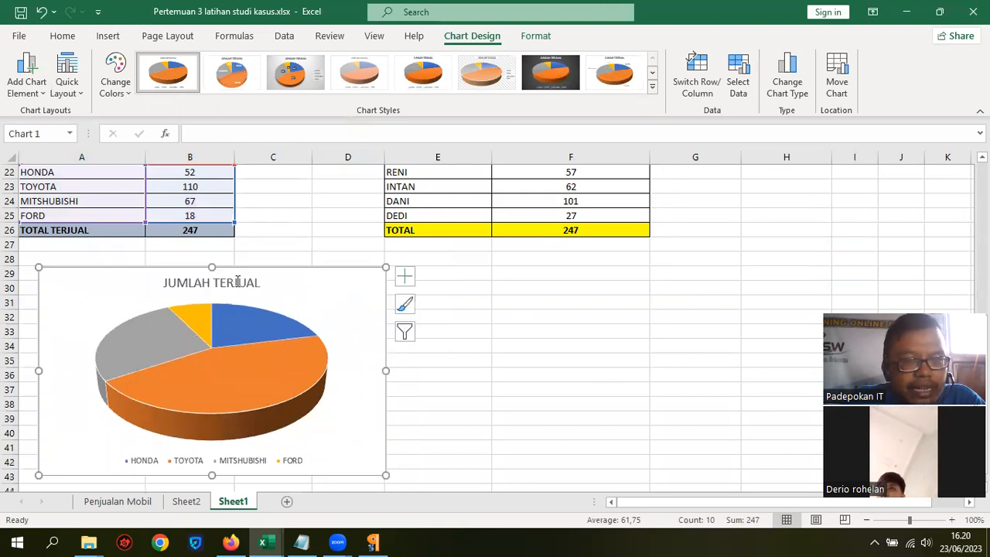
pyautogui.click(167, 280)
pyautogui.moveTo(167, 280); pyautogui.dragTo(294, 291)
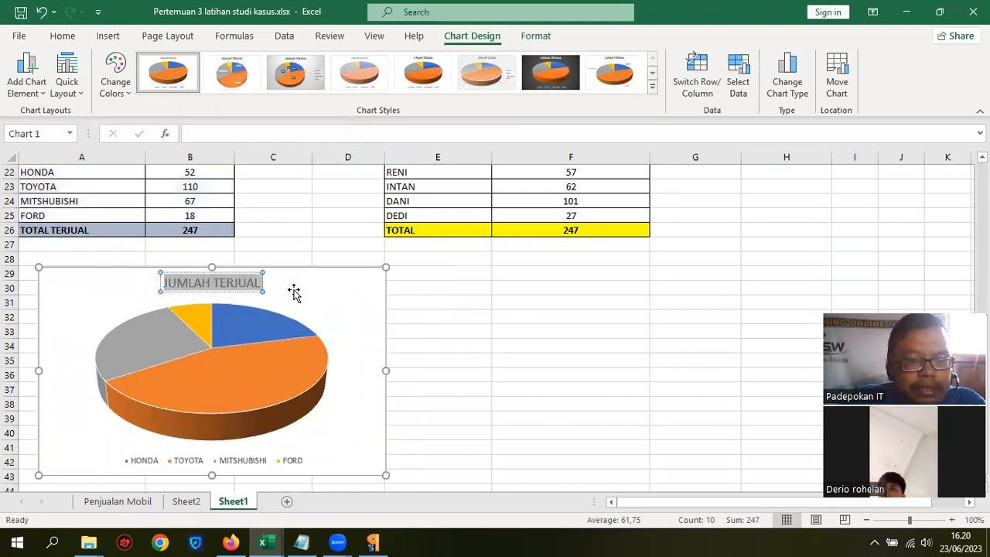
pyautogui.write('g')
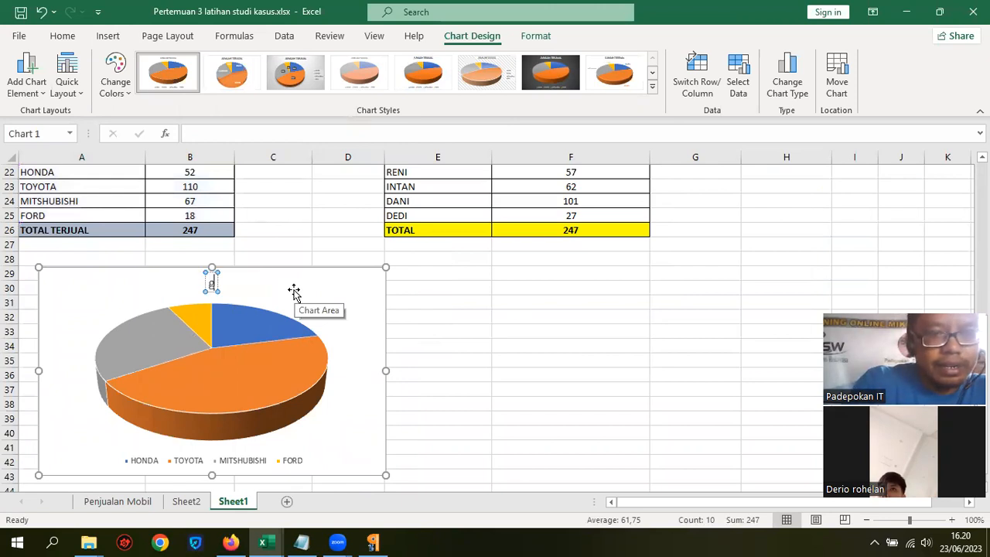
pyautogui.press('BackSpace')
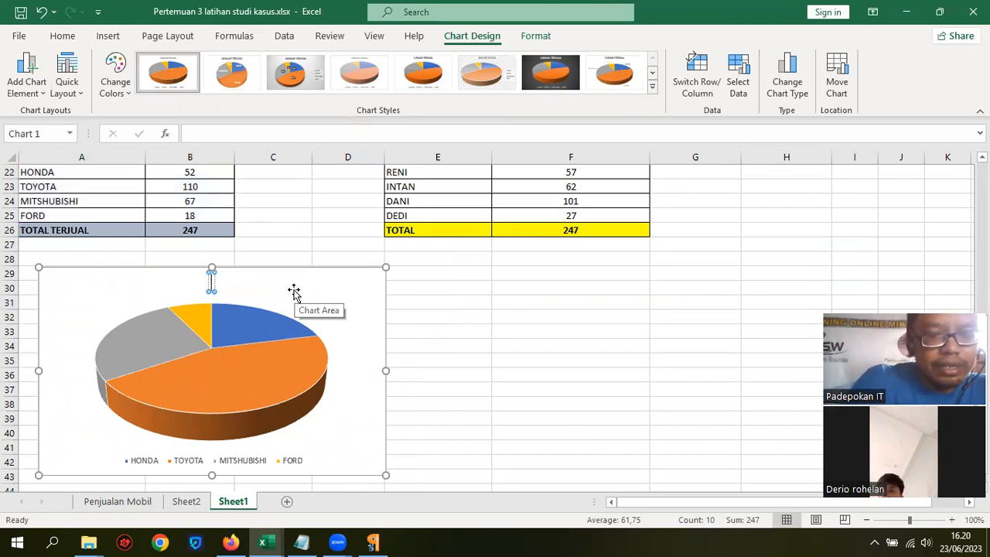
pyautogui.write('GRAFIK P')
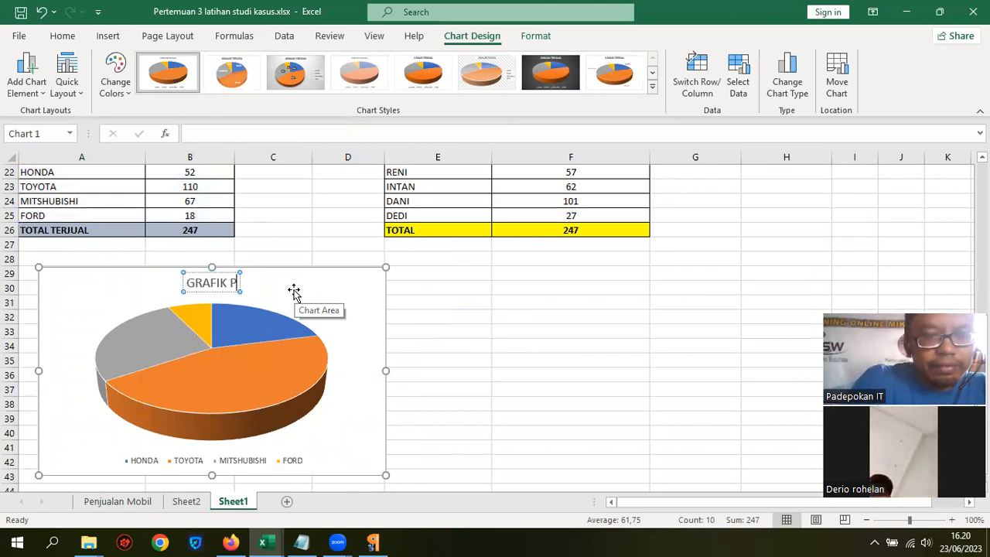
pyautogui.write('ERSENTASE')
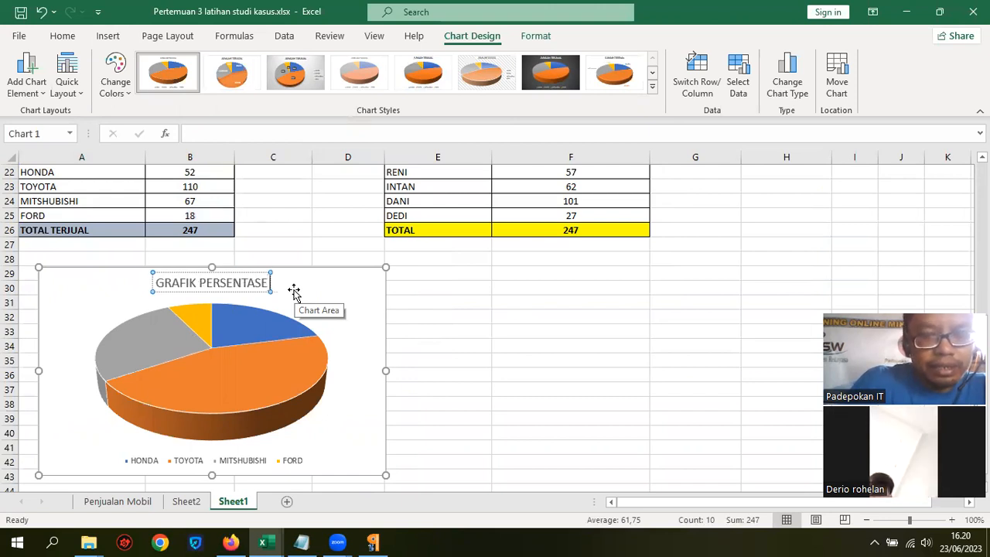
pyautogui.write(' P')
pyautogui.write('ENJ')
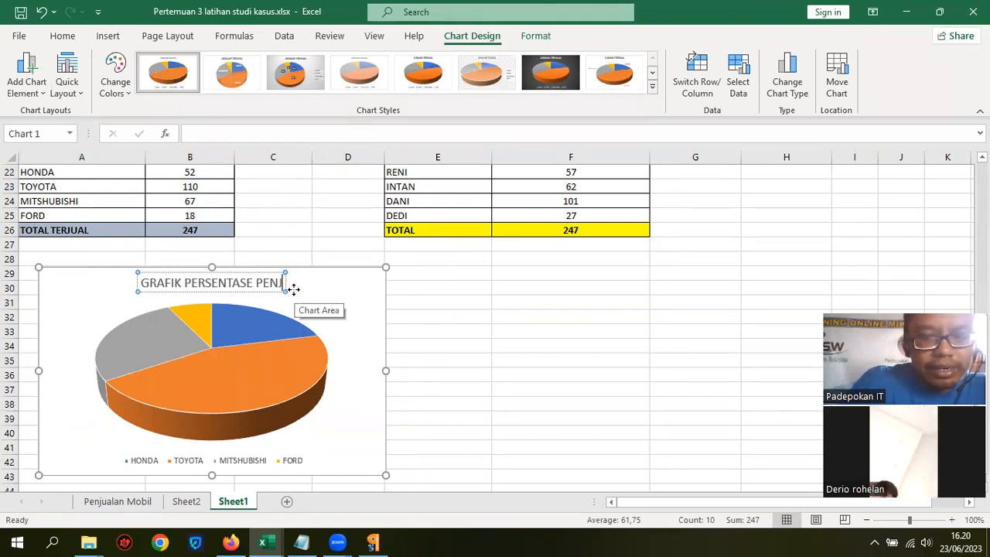
pyautogui.write('UALAN B')
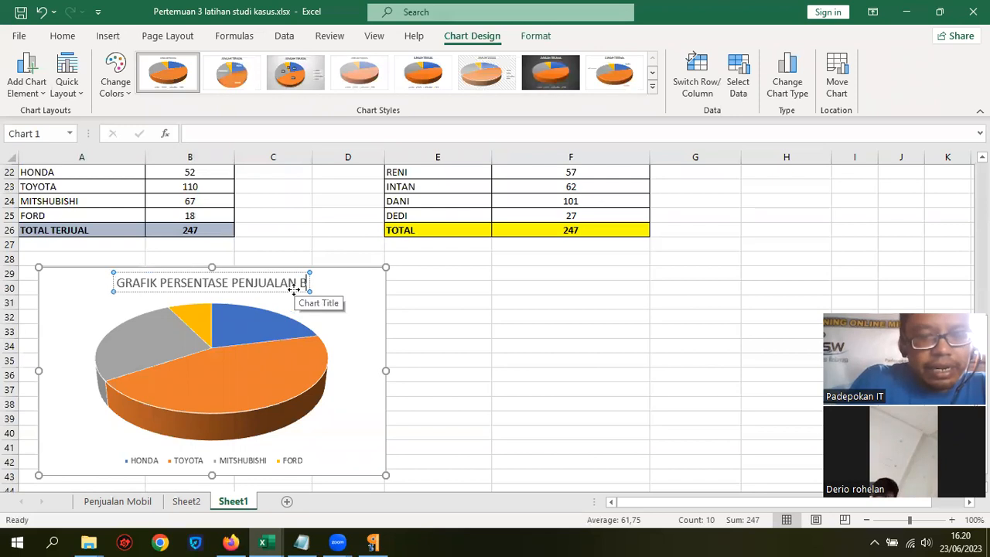
pyautogui.write('ERDASARKAN')
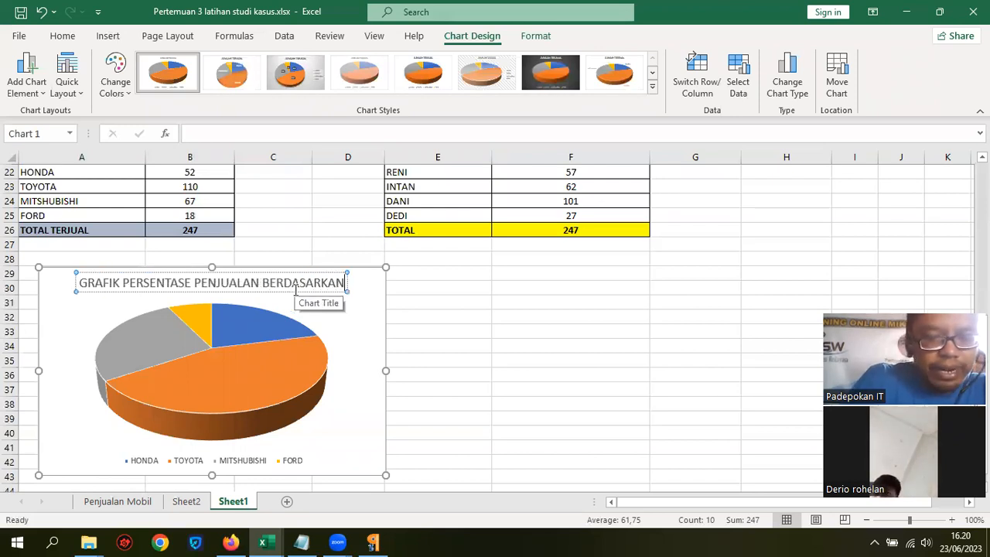
pyautogui.write(' BRAND')
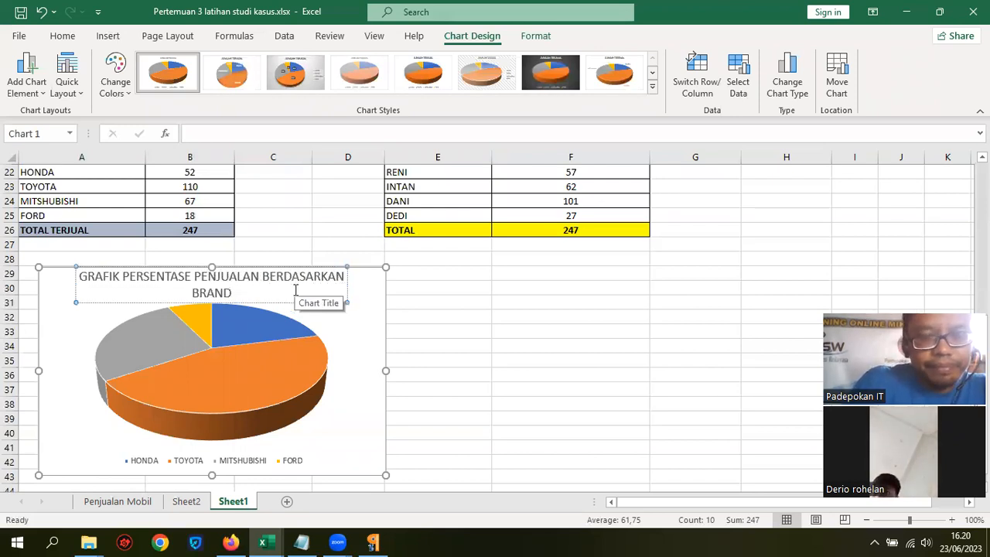
pyautogui.write(' MOBIL')
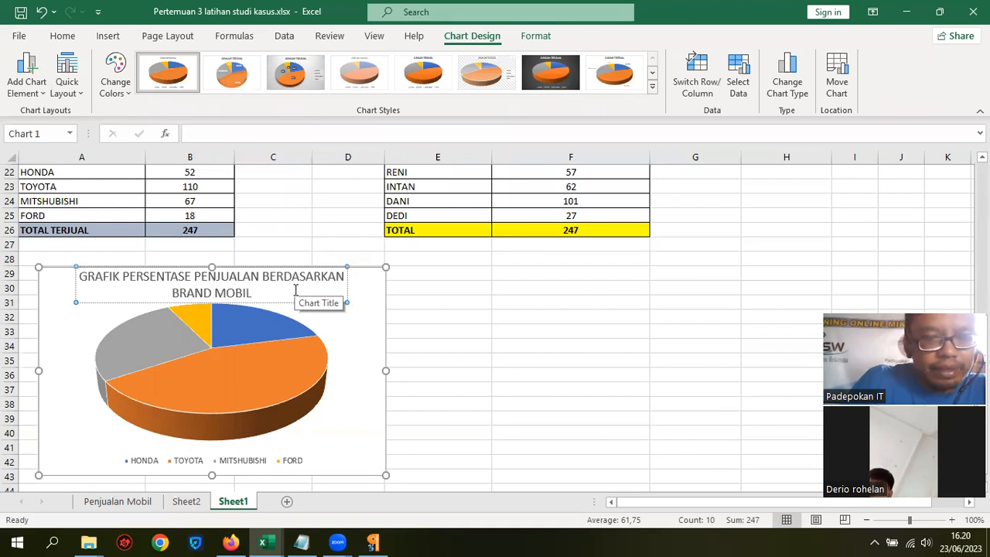
pyautogui.write(' TAHUN 2')
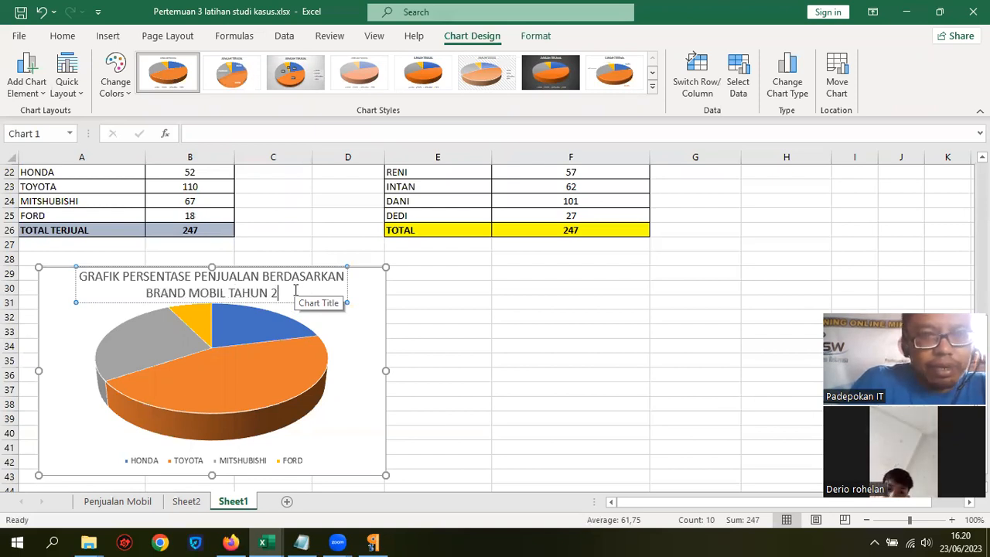
pyautogui.write('023')
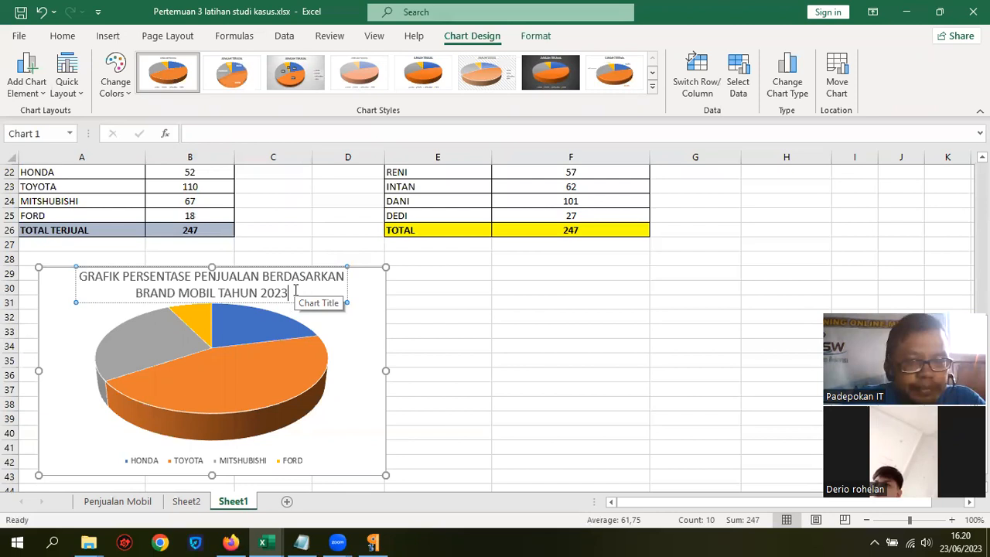
pyautogui.click(565, 350)
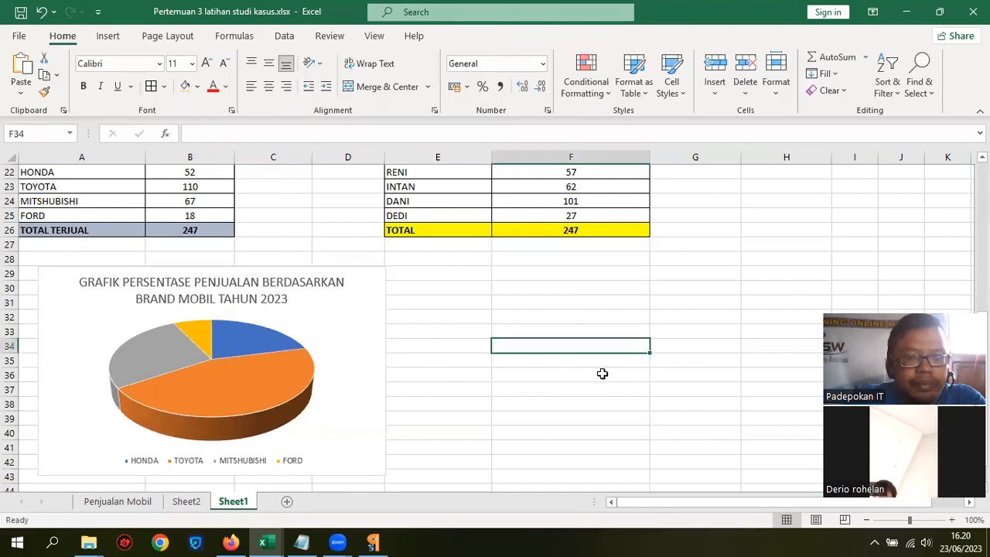
# Set the font size of the pie chart's legend to 12.
pyautogui.click(298, 468)
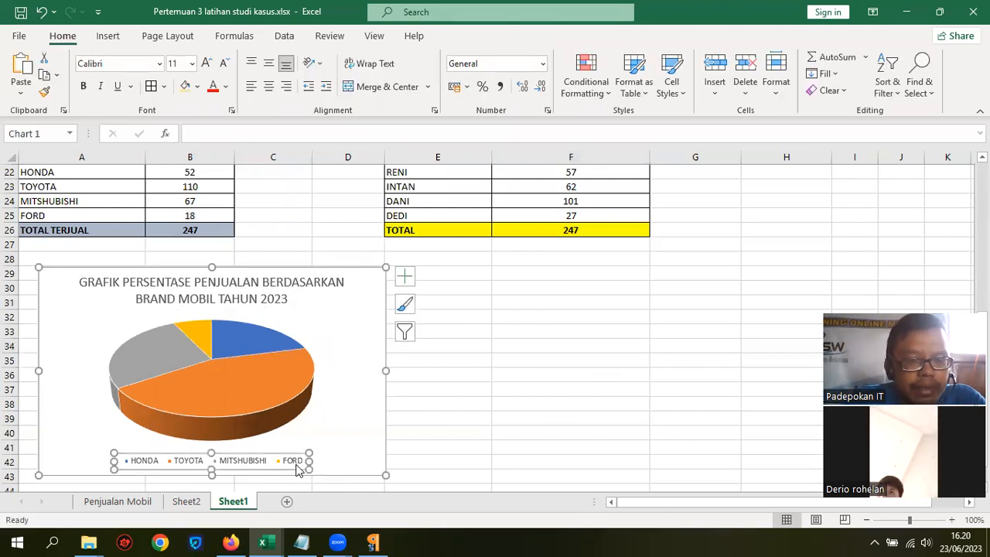
pyautogui.click(64, 36)
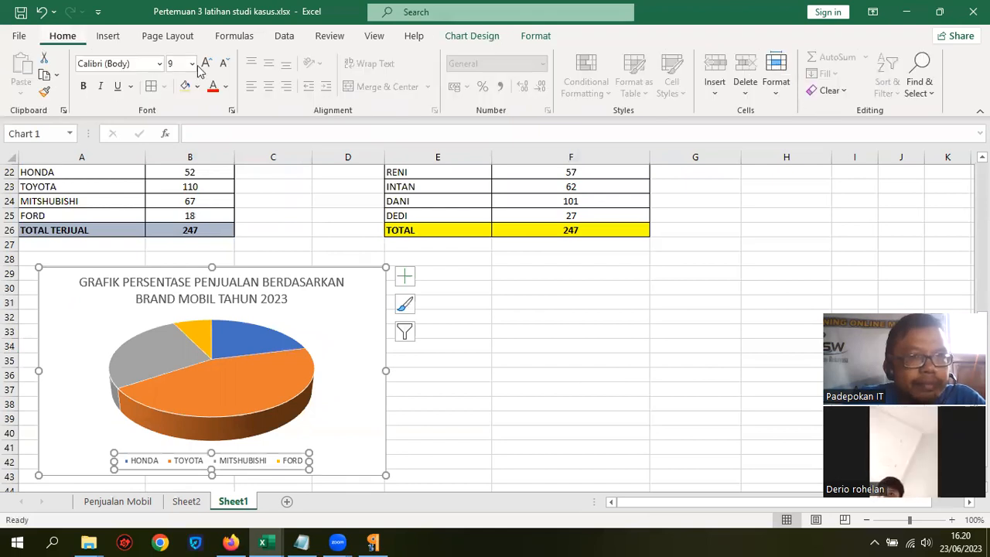
pyautogui.click(186, 165)
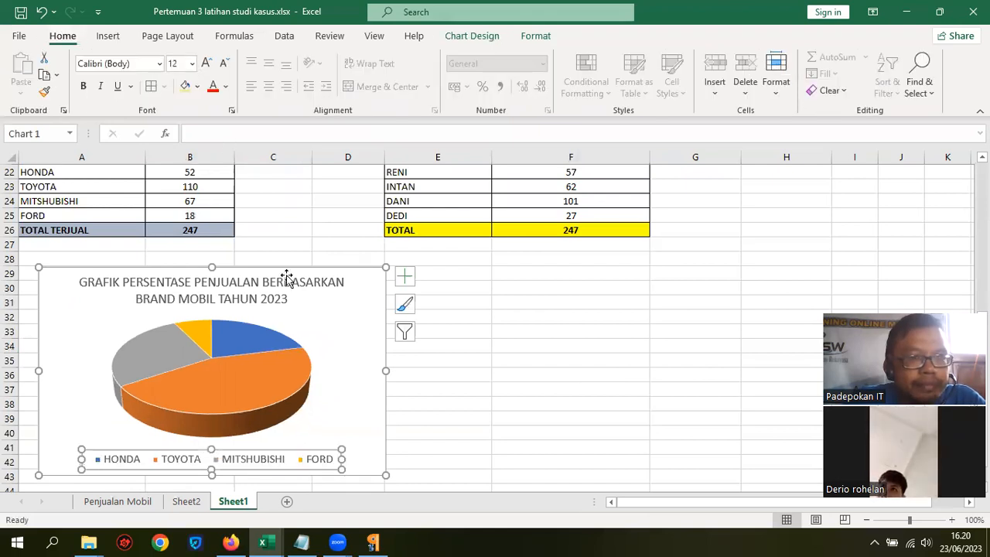
pyautogui.press('Escape')
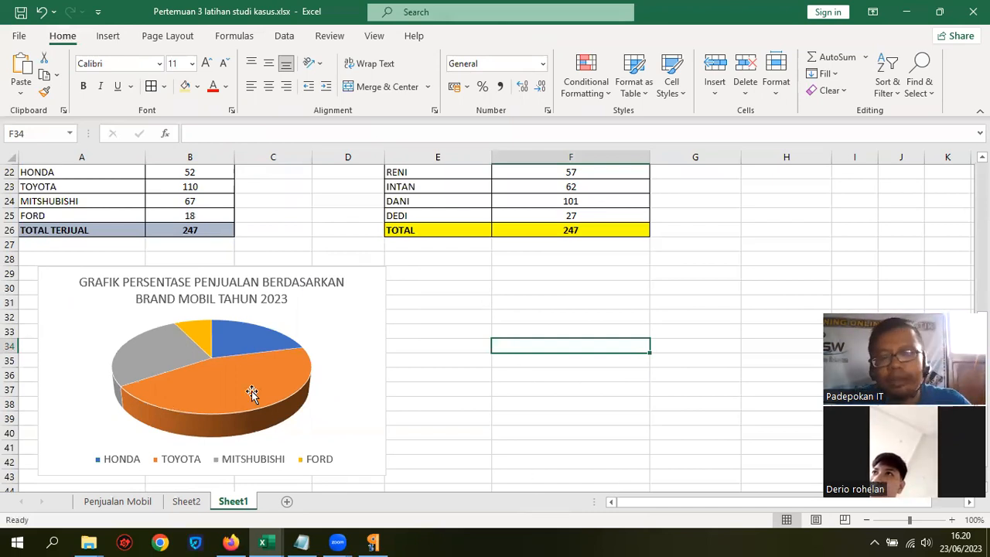
# Add data labels to the pie slices and make them show the percentage instead of the value.
pyautogui.rightClick(260, 344)
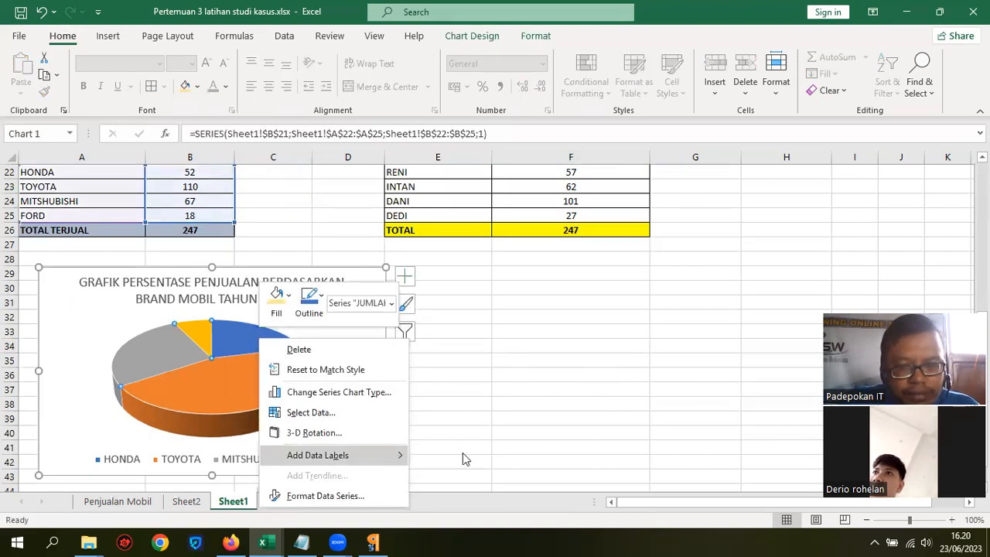
pyautogui.press('Escape')
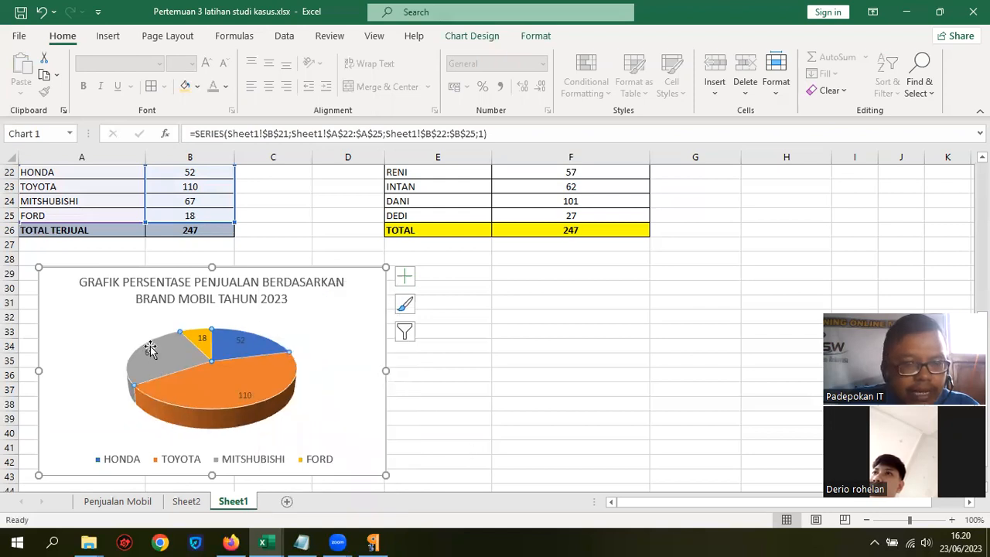
pyautogui.rightClick(152, 354)
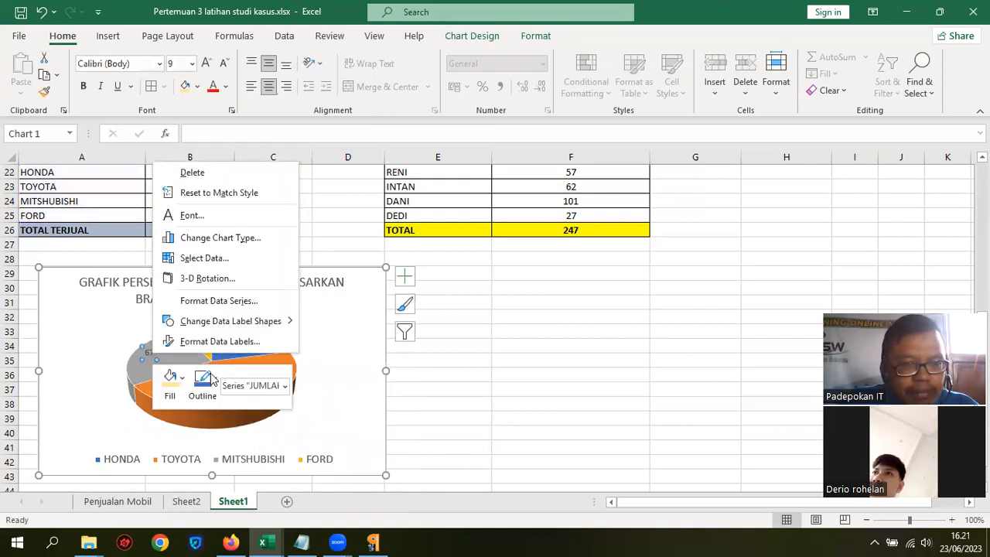
pyautogui.press('Return')
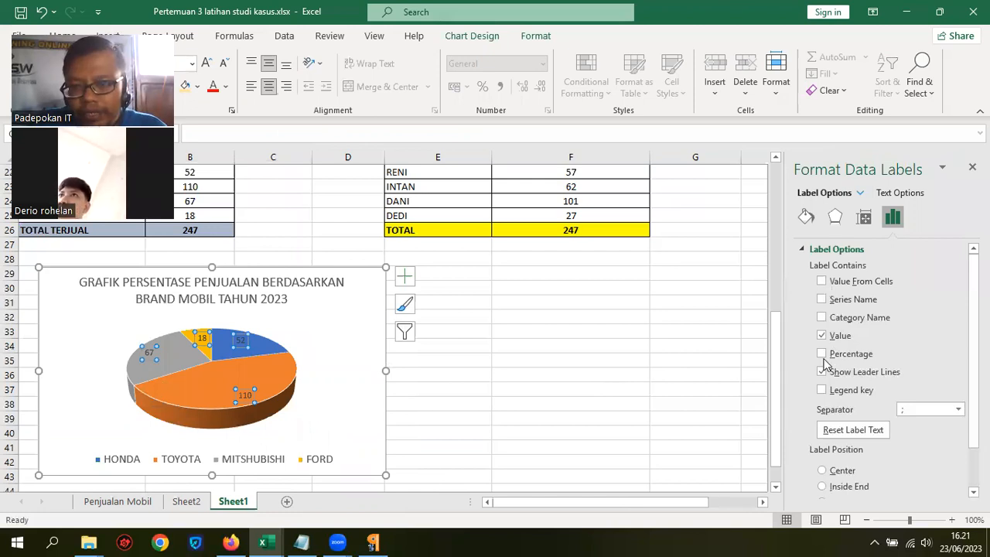
pyautogui.click(821, 354)
pyautogui.click(821, 336)
pyautogui.click(586, 391)
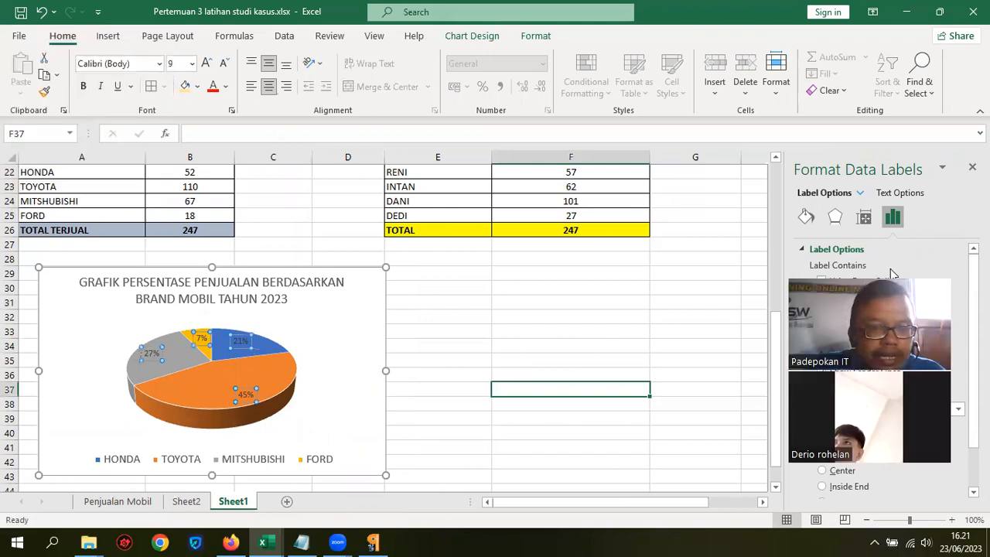
# Format the pie chart's percentage labels with font size 12 and a light gold fill.
pyautogui.click(238, 342)
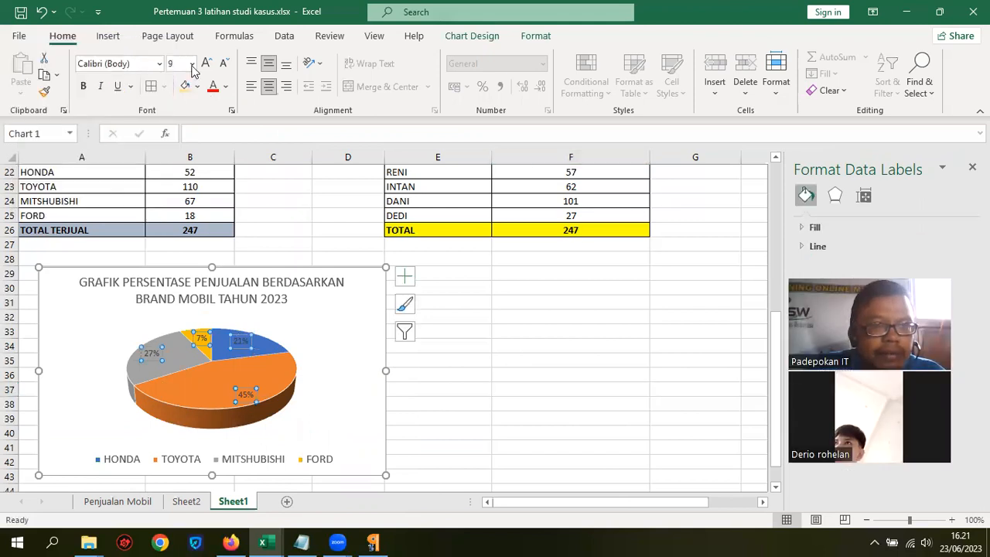
pyautogui.click(192, 64)
pyautogui.click(178, 170)
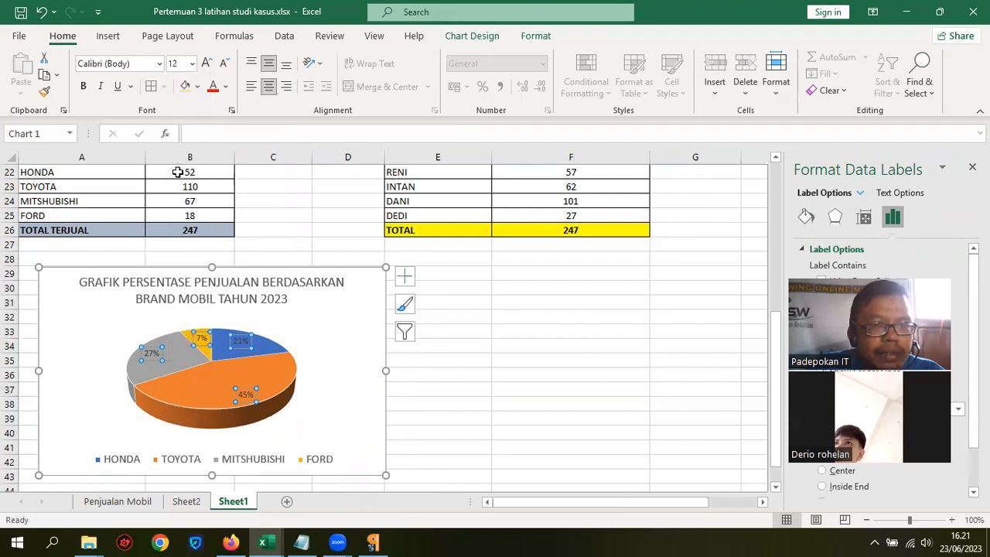
pyautogui.click(185, 88)
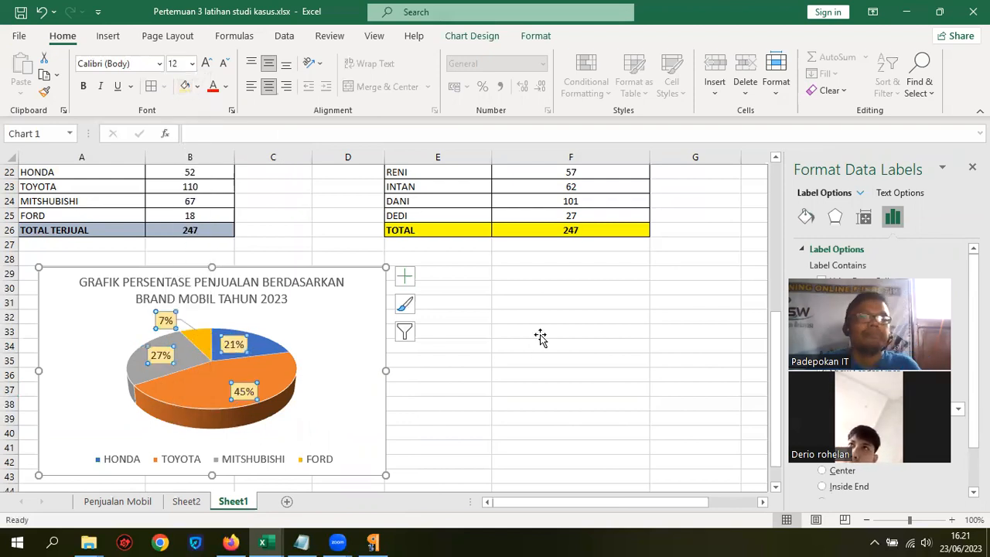
pyautogui.press('Escape')
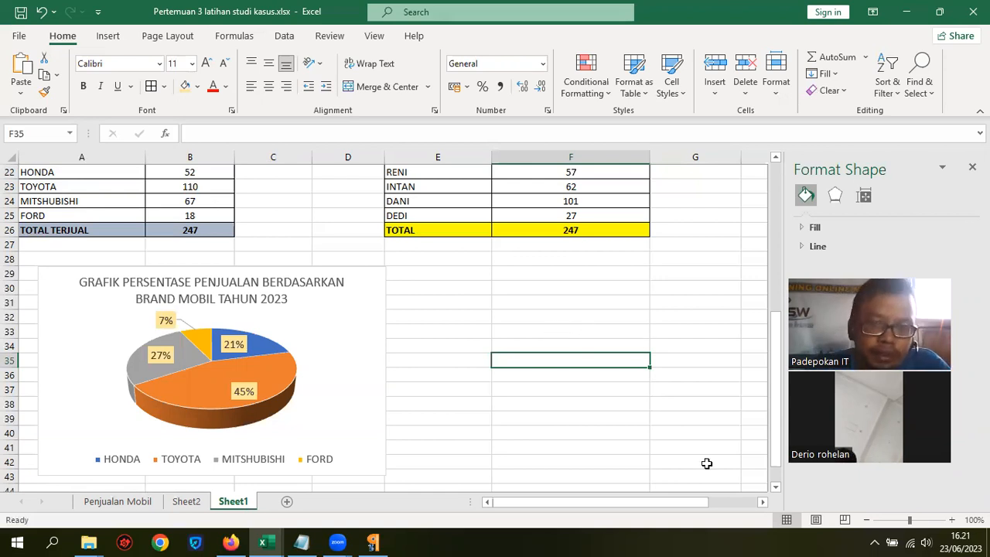
# Make the whole title of the pie chart bold.
pyautogui.scroll(1, 565, 382)
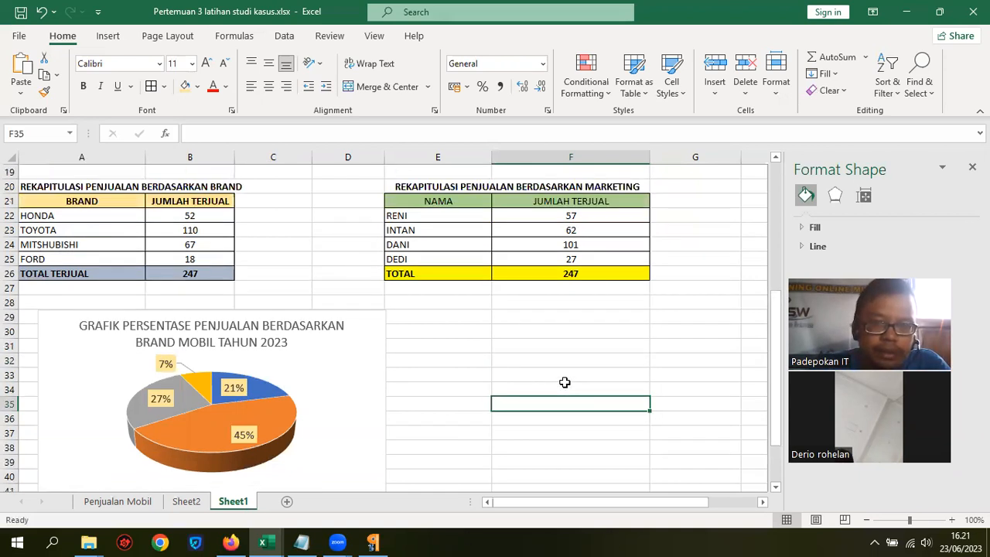
pyautogui.scroll(-1, 566, 382)
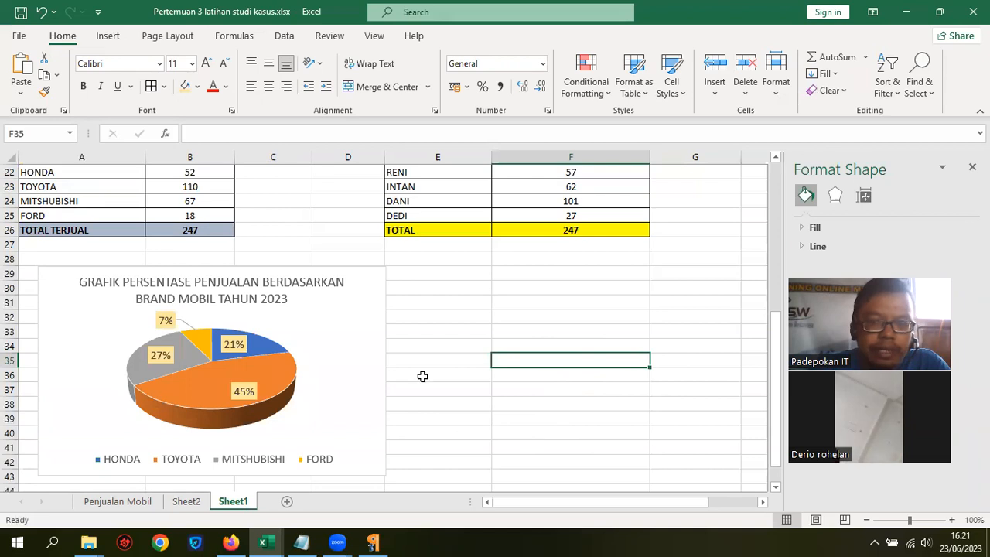
pyautogui.click(295, 304)
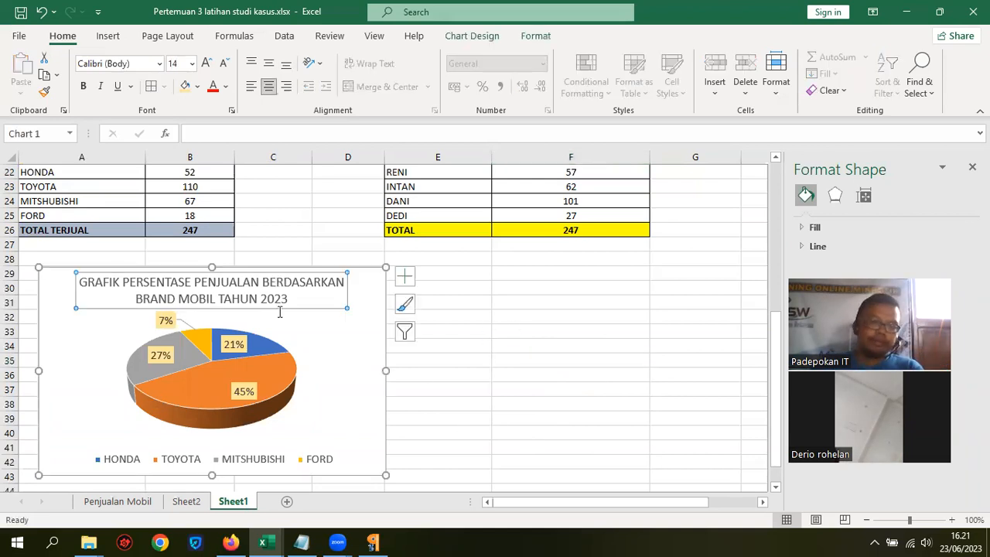
pyautogui.moveTo(296, 304); pyautogui.dragTo(77, 281)
pyautogui.click(82, 86)
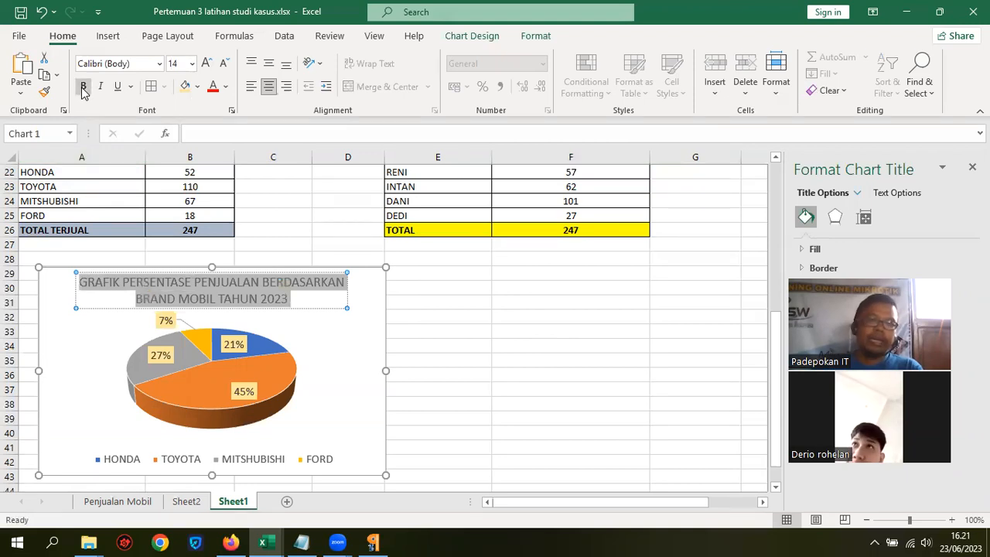
pyautogui.click(550, 302)
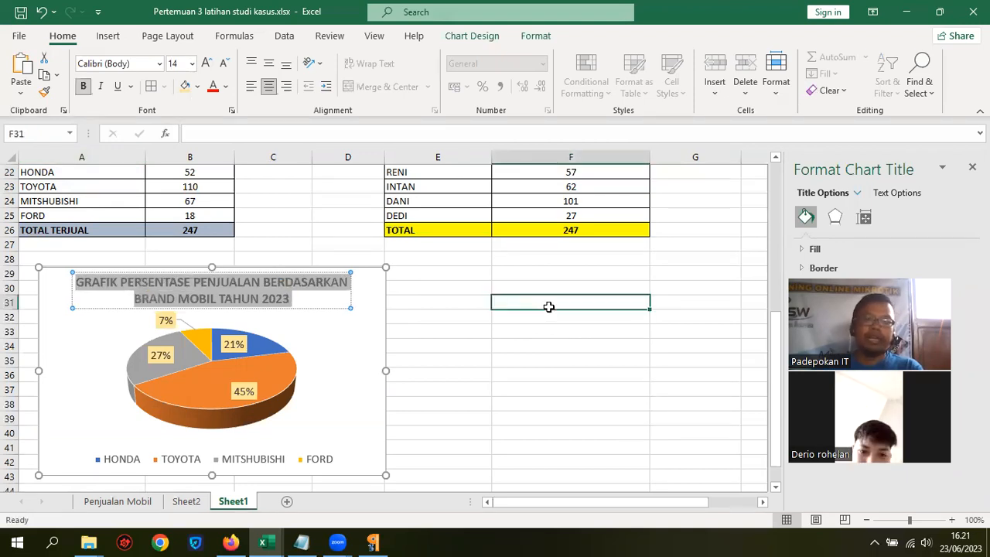
pyautogui.click(368, 283)
pyautogui.click(544, 300)
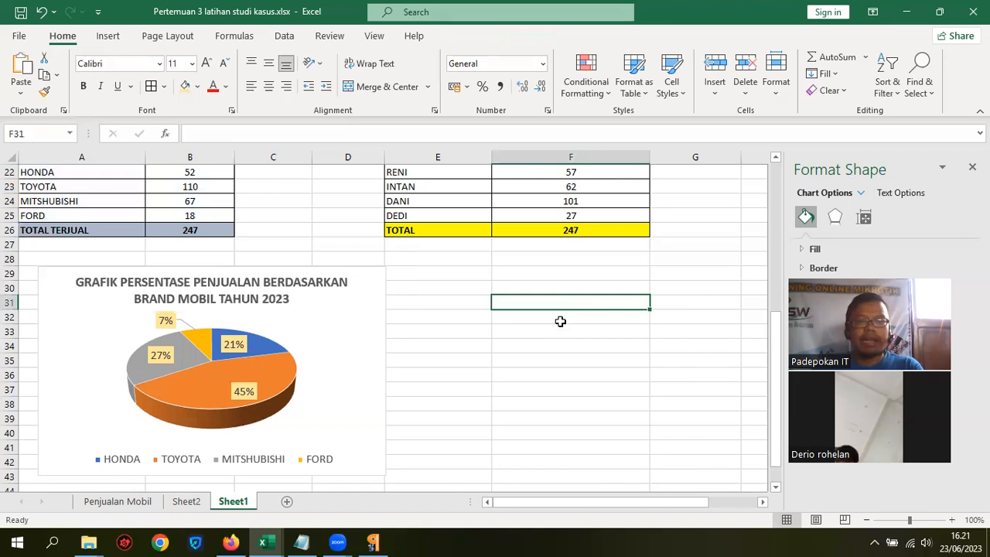
# Insert a 2-D clustered bar chart from the marketing recap range E21:F25, excluding the total row.
pyautogui.scroll(2, 544, 340)
pyautogui.moveTo(438, 245); pyautogui.dragTo(600, 303)
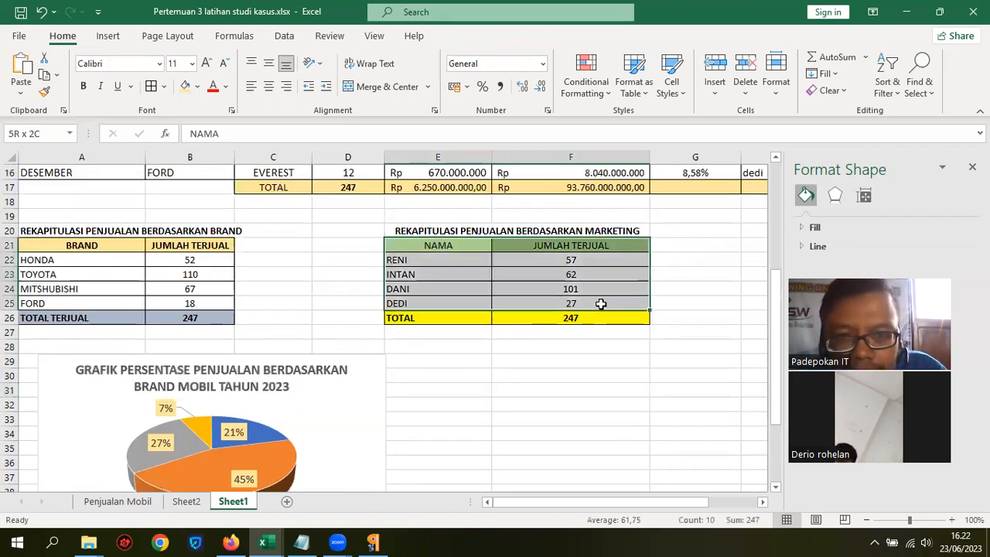
pyautogui.click(108, 36)
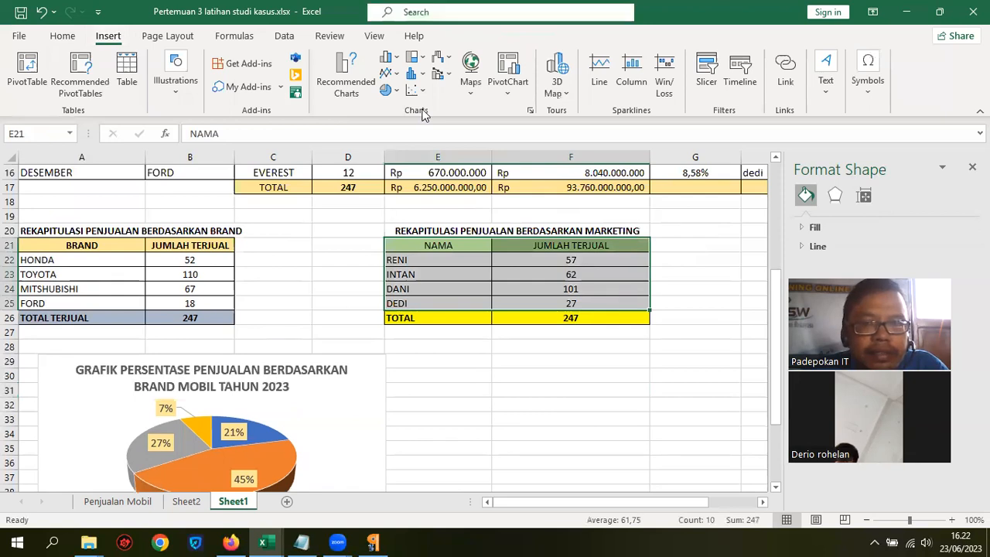
pyautogui.click(389, 90)
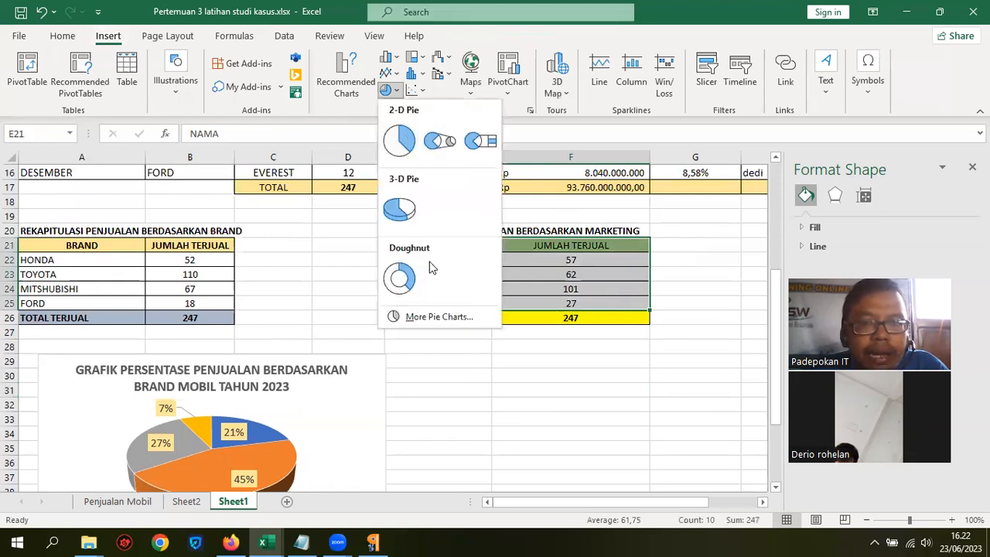
pyautogui.click(389, 57)
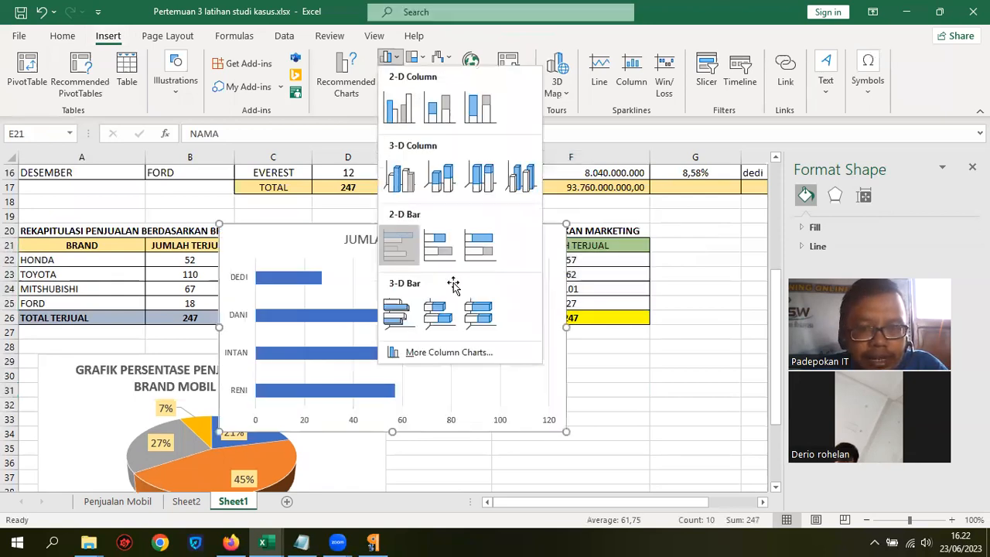
pyautogui.click(400, 246)
# Move the bar chart below the marketing recap, beside the pie chart, with its upper edge at about row 28.
pyautogui.moveTo(630, 362); pyautogui.dragTo(607, 367)
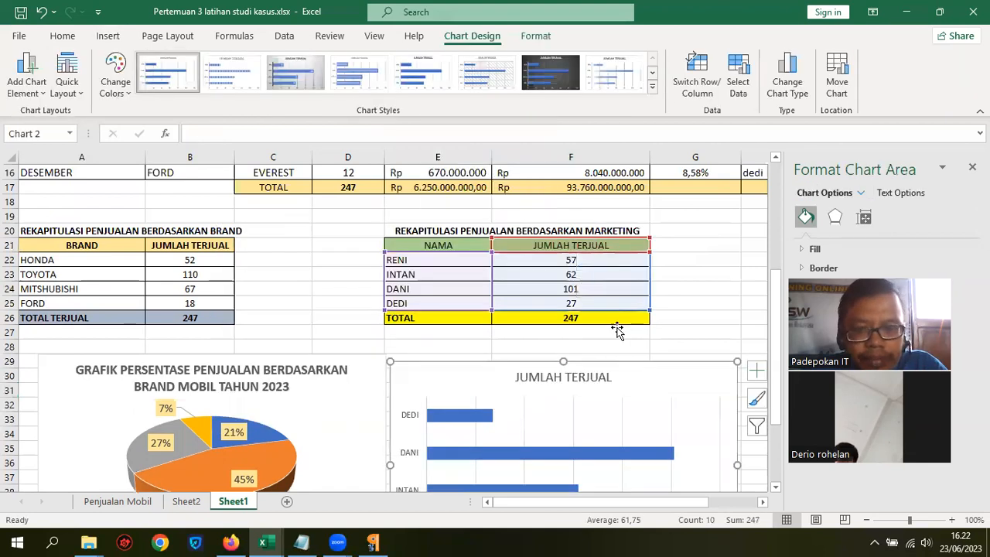
pyautogui.scroll(-2, 620, 298)
pyautogui.moveTo(622, 272); pyautogui.dragTo(625, 255)
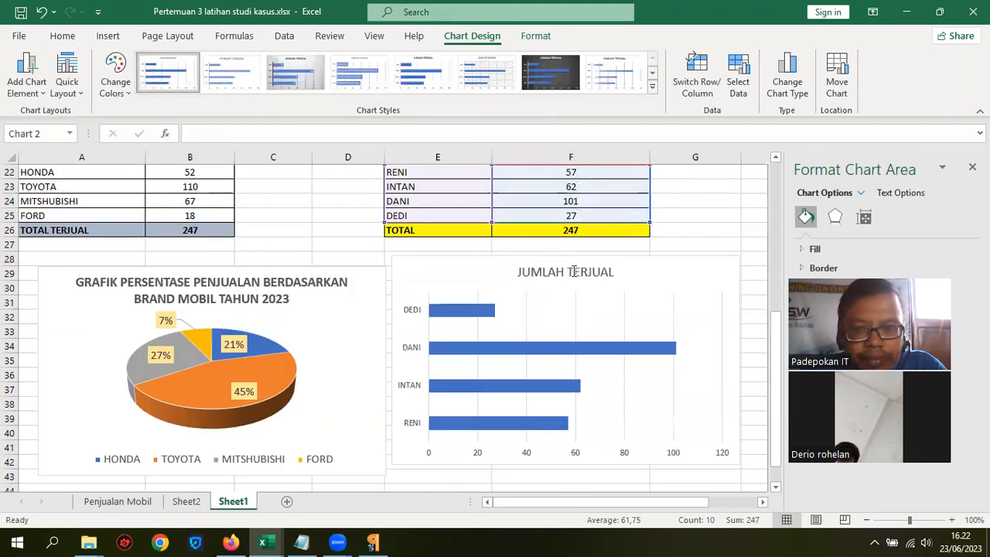
# Change the bar chart's title to "GRAFIK PENJUALAN MARKETING".
pyautogui.click(520, 267)
pyautogui.click(631, 281)
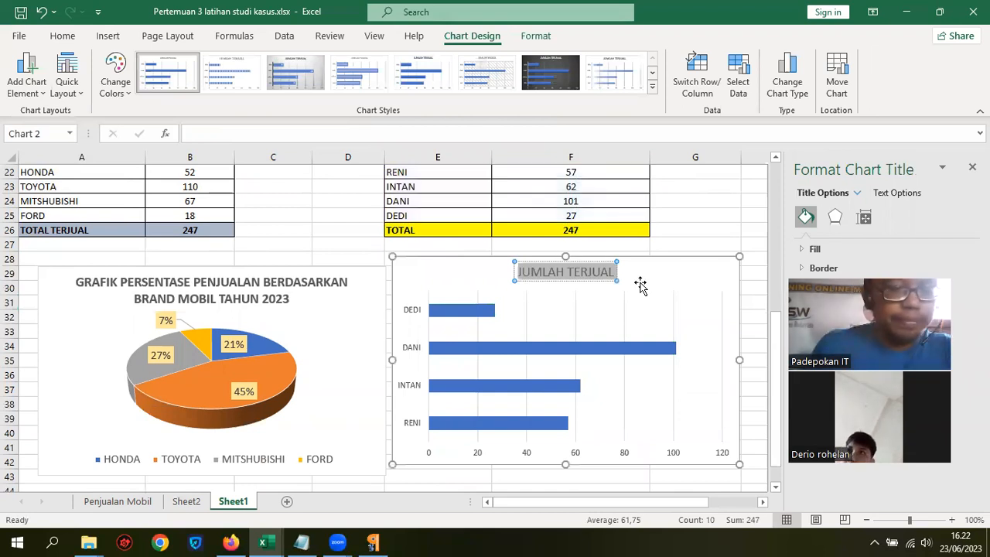
pyautogui.write('GRAF')
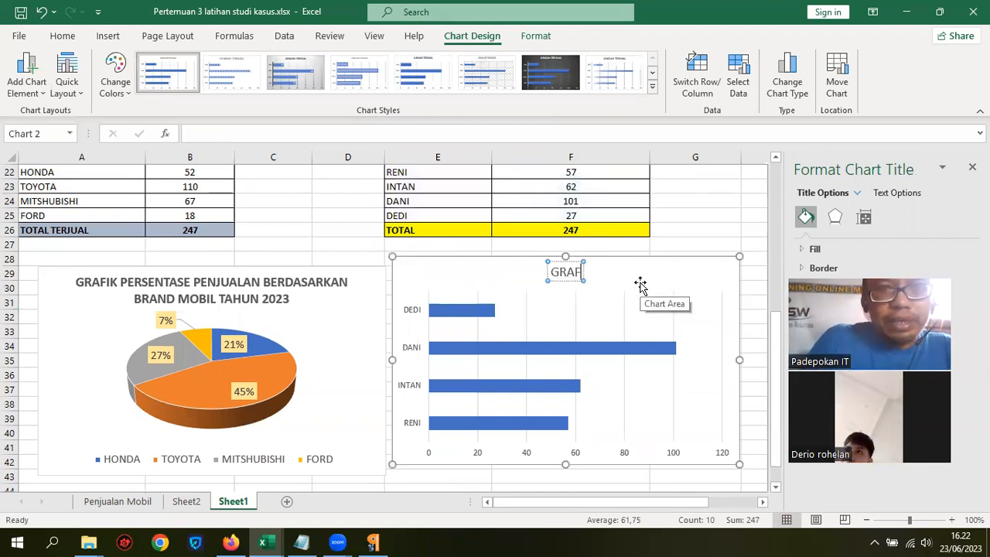
pyautogui.write('IK PE')
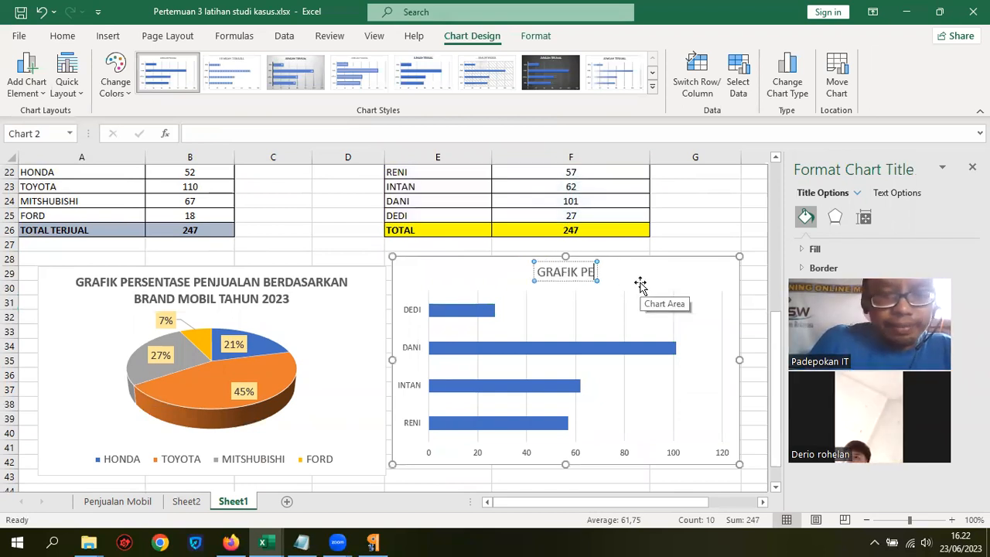
pyautogui.write('NJUALAN')
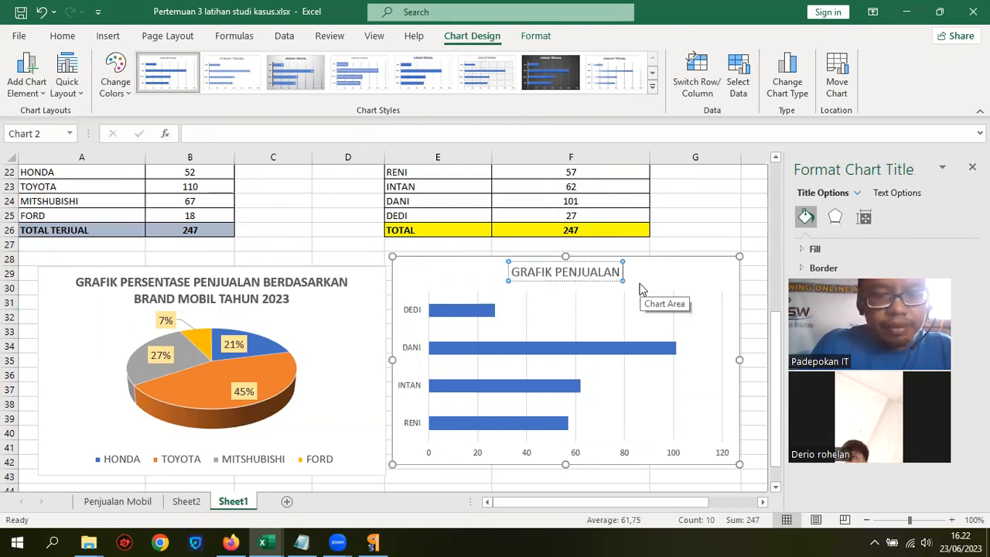
pyautogui.write(' MARKETI')
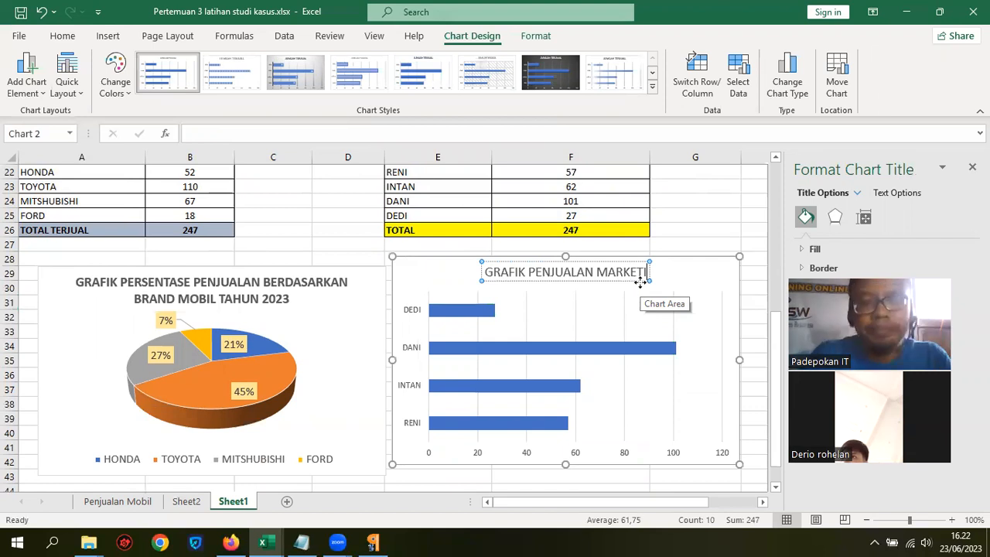
pyautogui.write('NG')
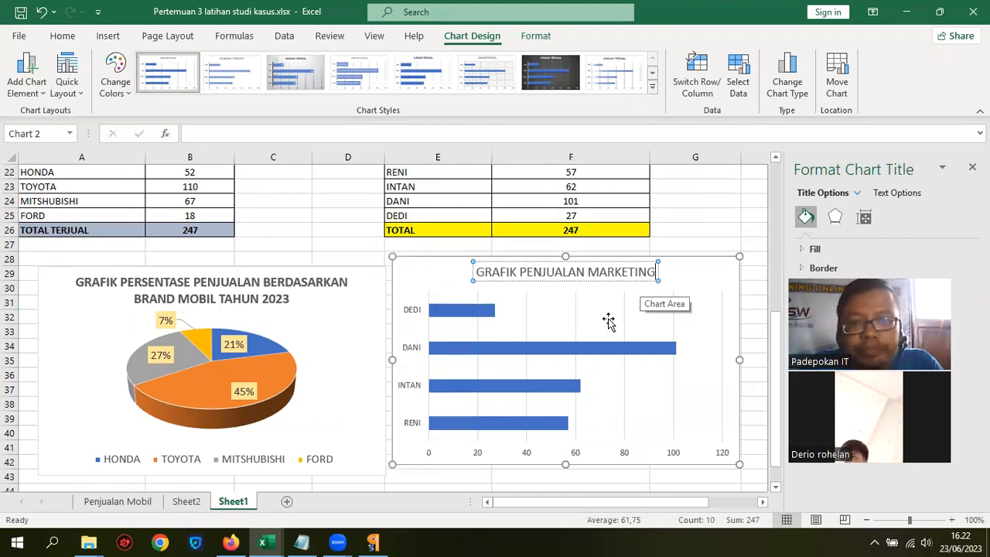
# Add data labels to the bars of the marketing sales chart.
pyautogui.rightClick(488, 316)
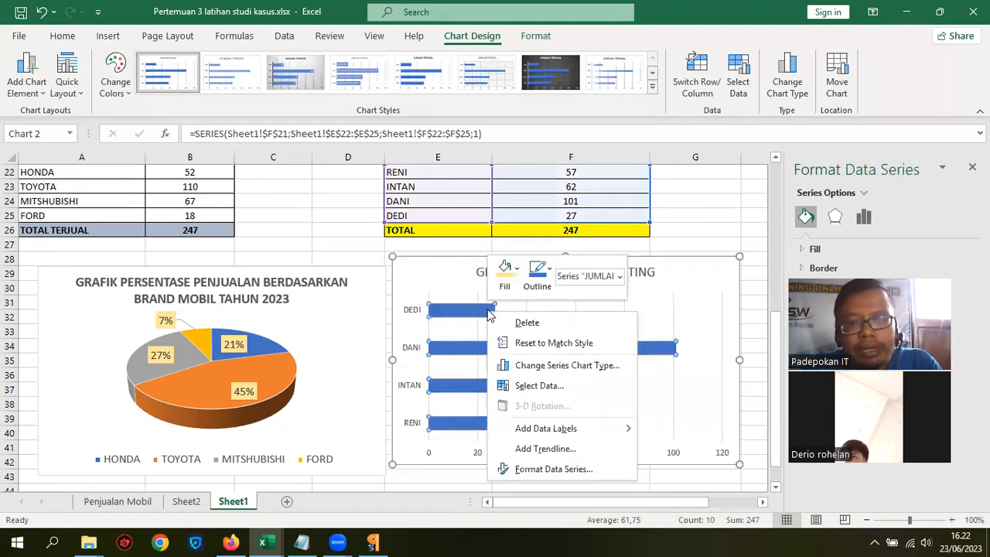
pyautogui.moveTo(632, 431)
pyautogui.click(686, 433)
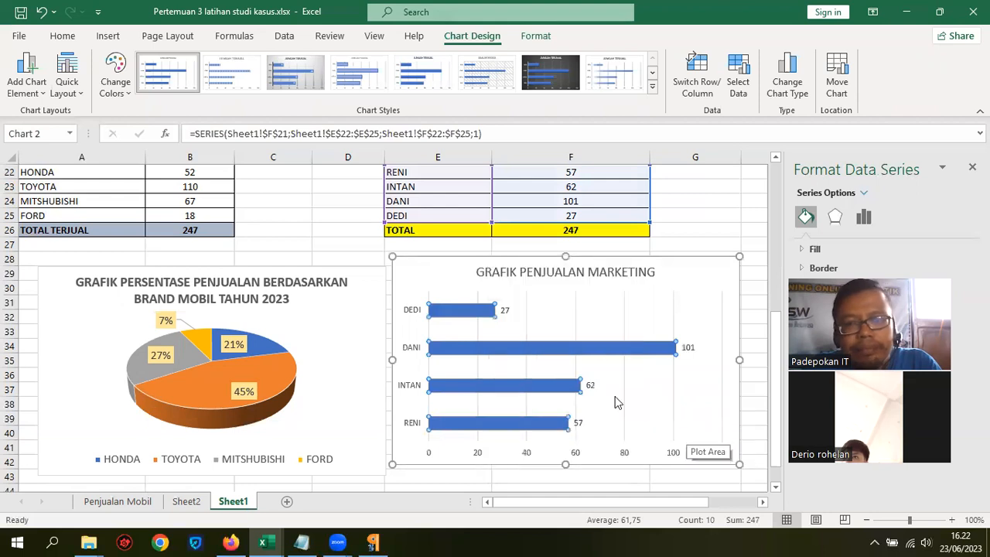
# Set the marketing chart's data labels to font size 12 with an orange fill and close the label formatting pane.
pyautogui.click(508, 315)
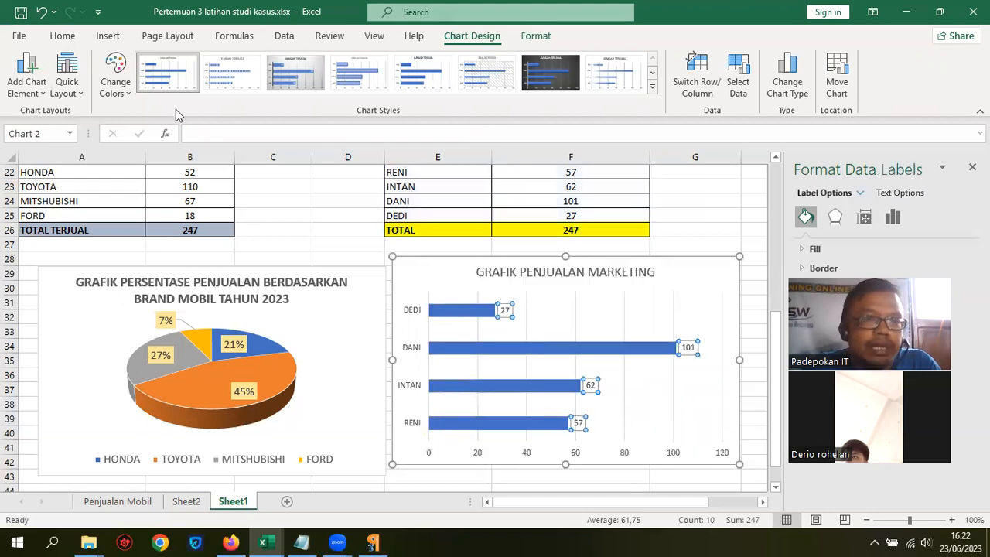
pyautogui.click(61, 35)
pyautogui.click(192, 64)
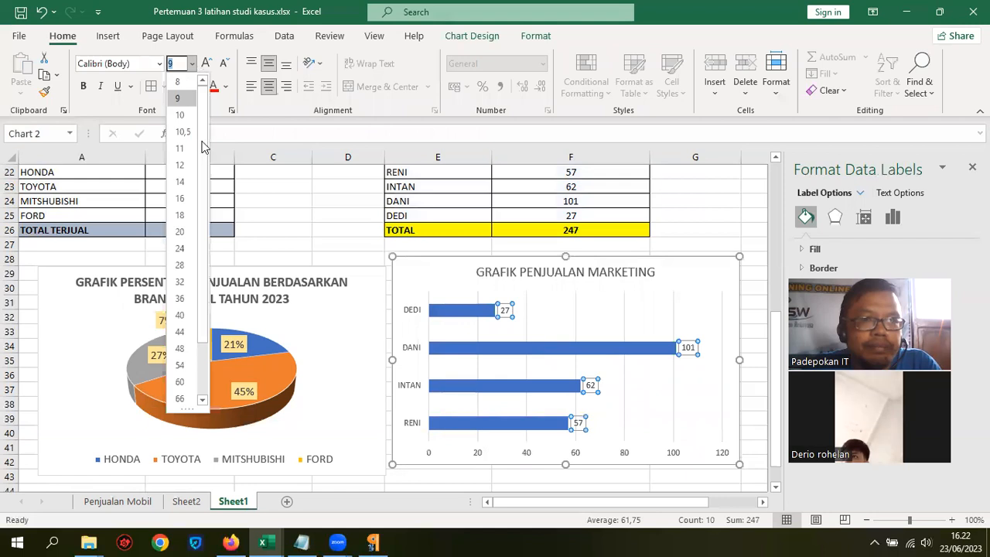
pyautogui.click(186, 165)
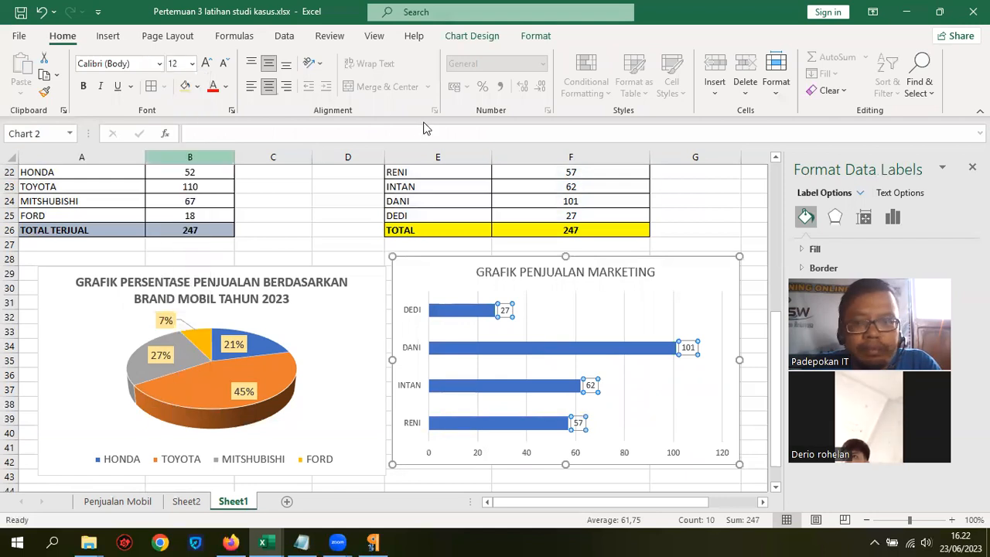
pyautogui.click(197, 87)
pyautogui.click(209, 245)
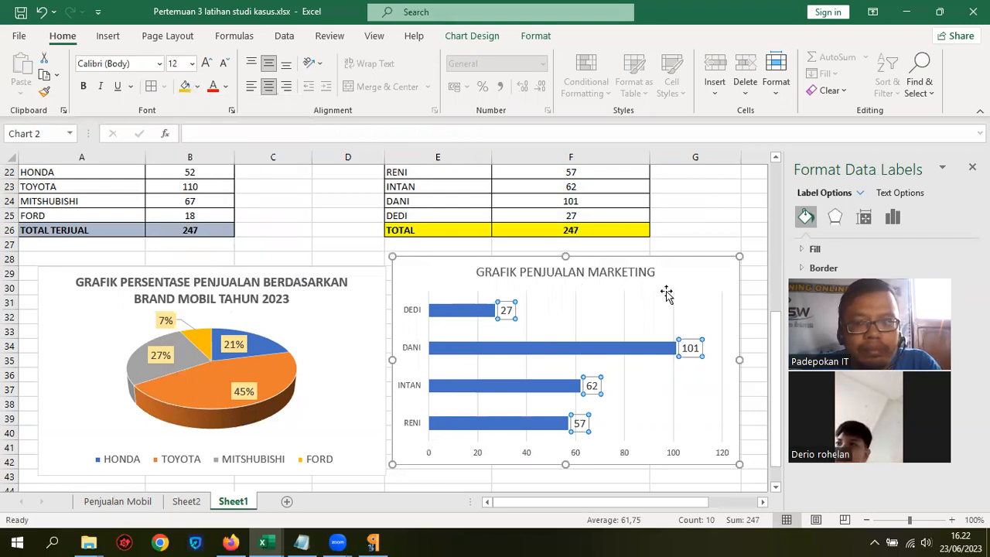
pyautogui.click(759, 326)
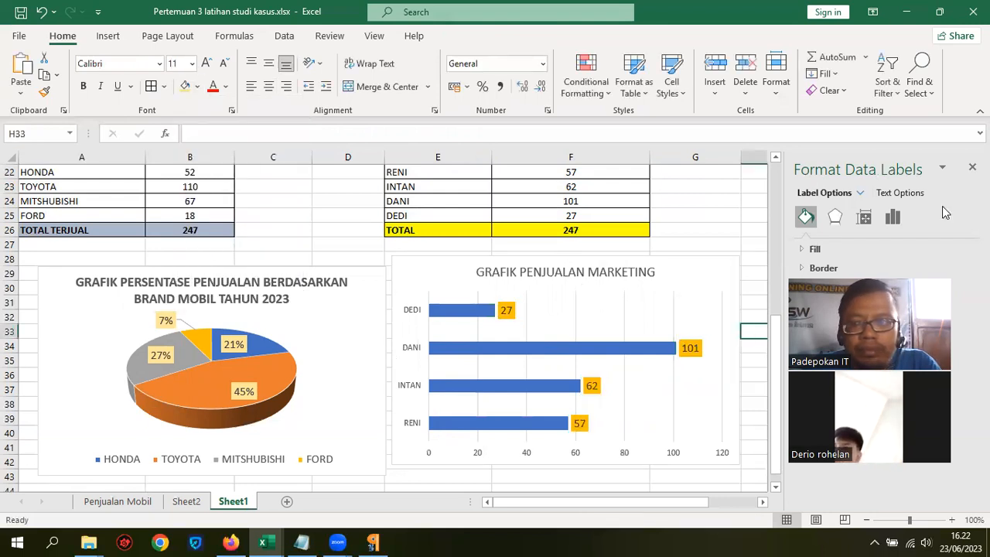
pyautogui.click(972, 167)
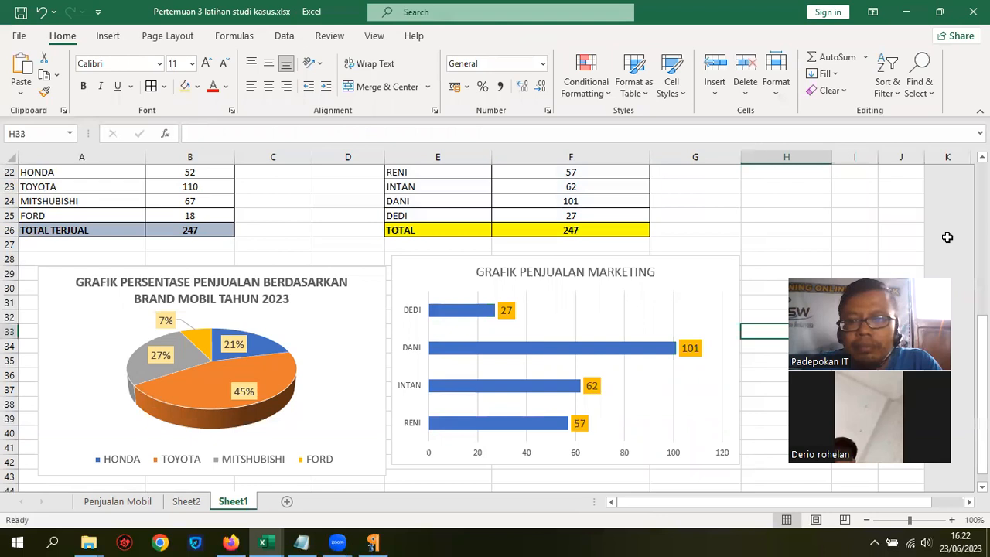
pyautogui.moveTo(895, 279); pyautogui.dragTo(908, 185)
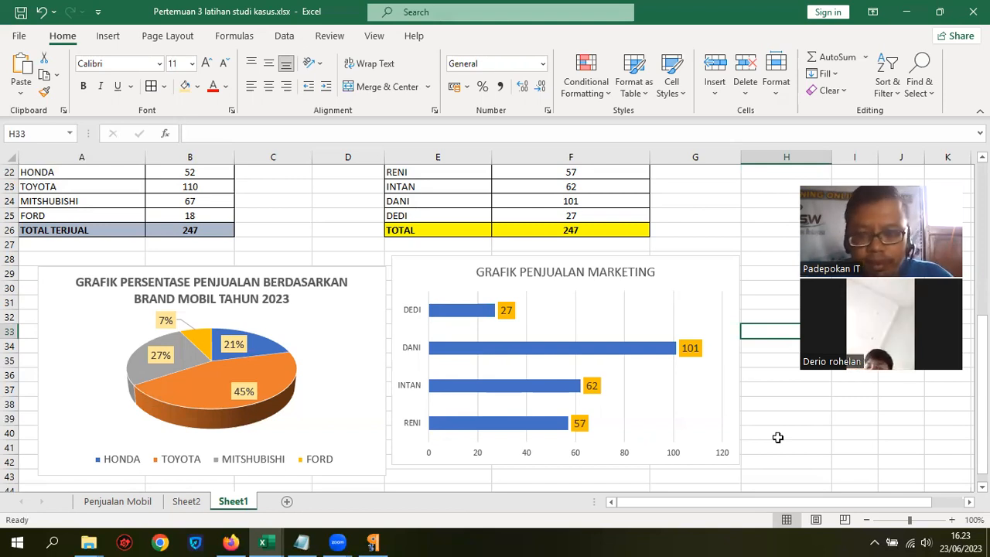
# Make the bar chart title "GRAFIK PENJUALAN MARKETING" bold.
pyautogui.click(512, 272)
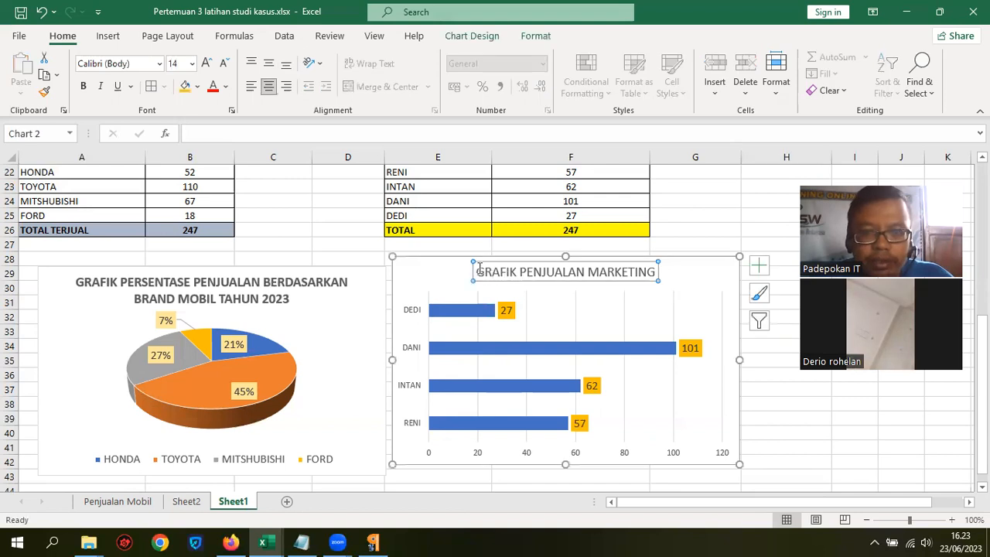
pyautogui.moveTo(478, 269); pyautogui.dragTo(675, 267)
pyautogui.click(83, 86)
pyautogui.click(928, 430)
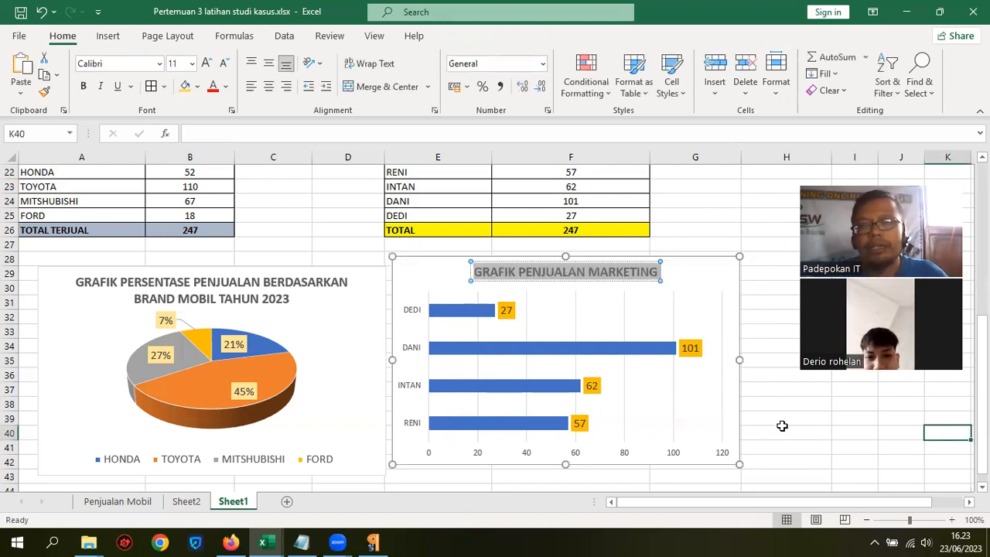
# Set the page orientation of Sheet1 to landscape.
pyautogui.scroll(5, 438, 258)
pyautogui.scroll(2, 451, 172)
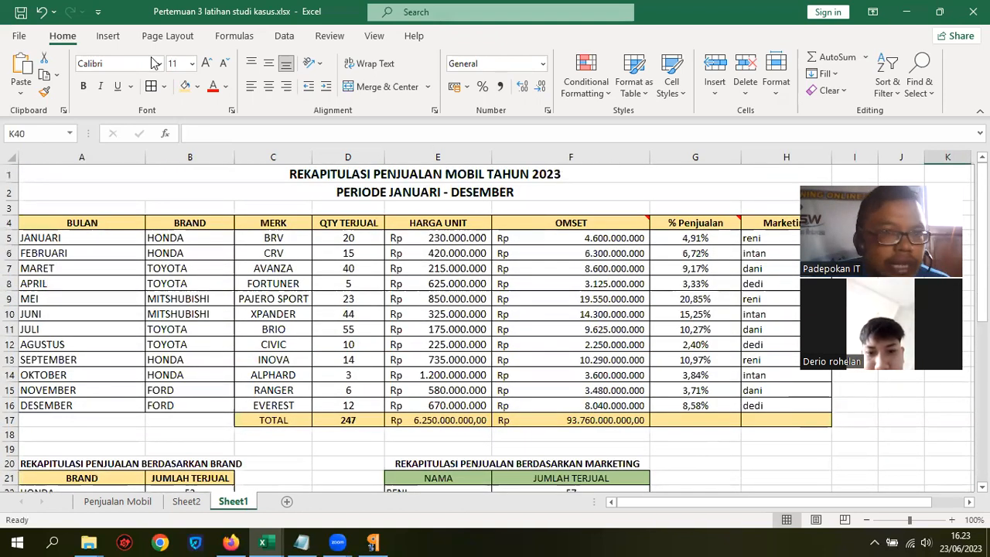
pyautogui.click(167, 35)
pyautogui.click(170, 97)
pyautogui.click(172, 151)
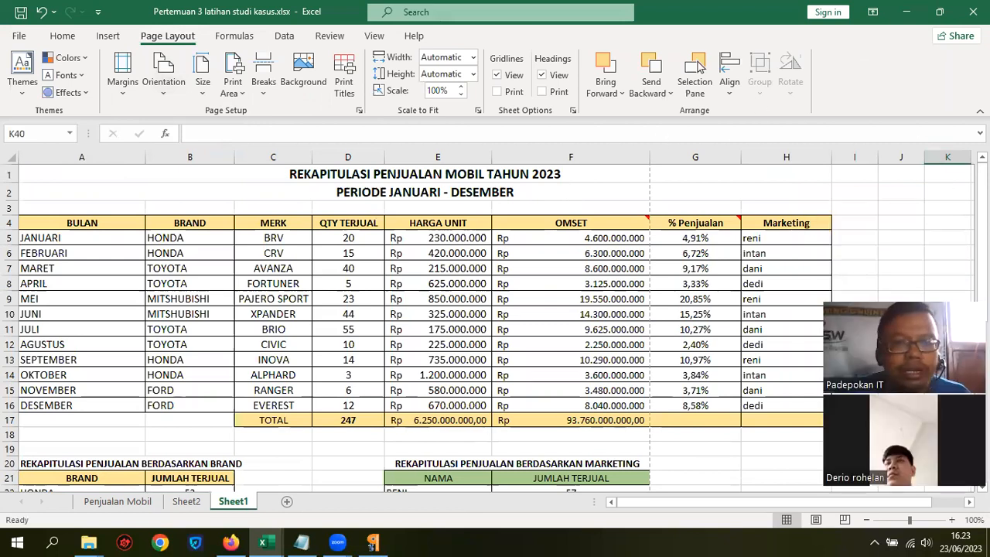
# Set the print scaling to Fit All Columns on One Page and return to the worksheet.
pyautogui.click(18, 37)
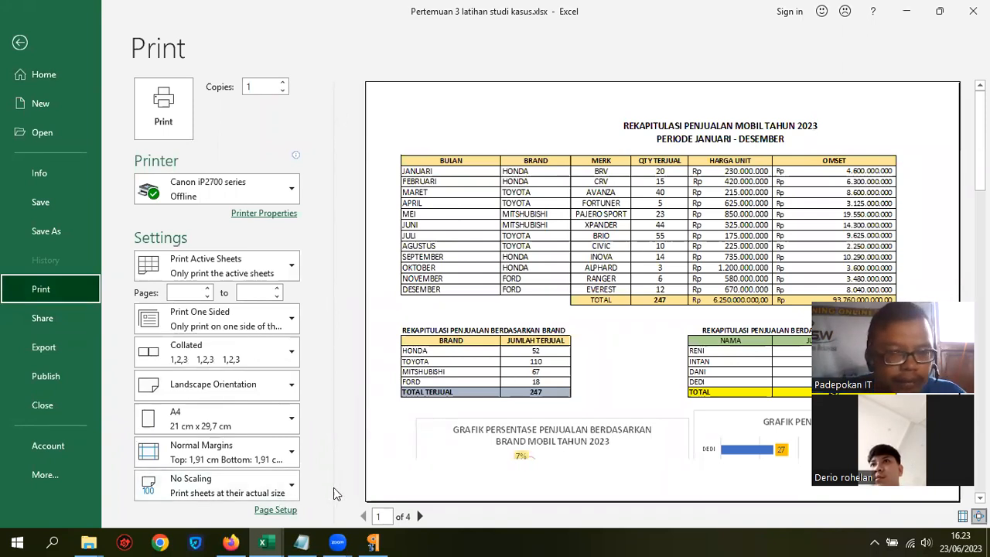
pyautogui.click(290, 492)
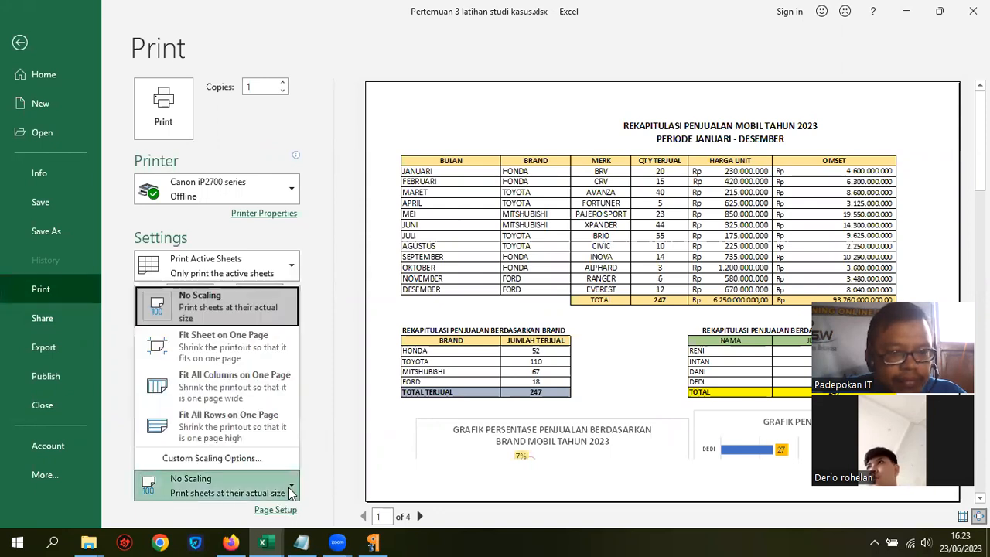
pyautogui.click(239, 381)
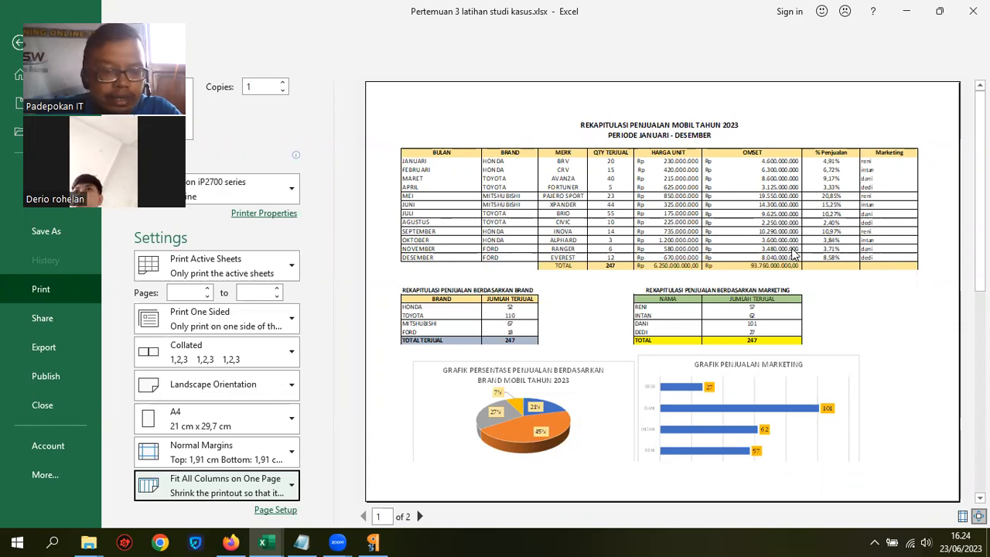
pyautogui.press('Escape')
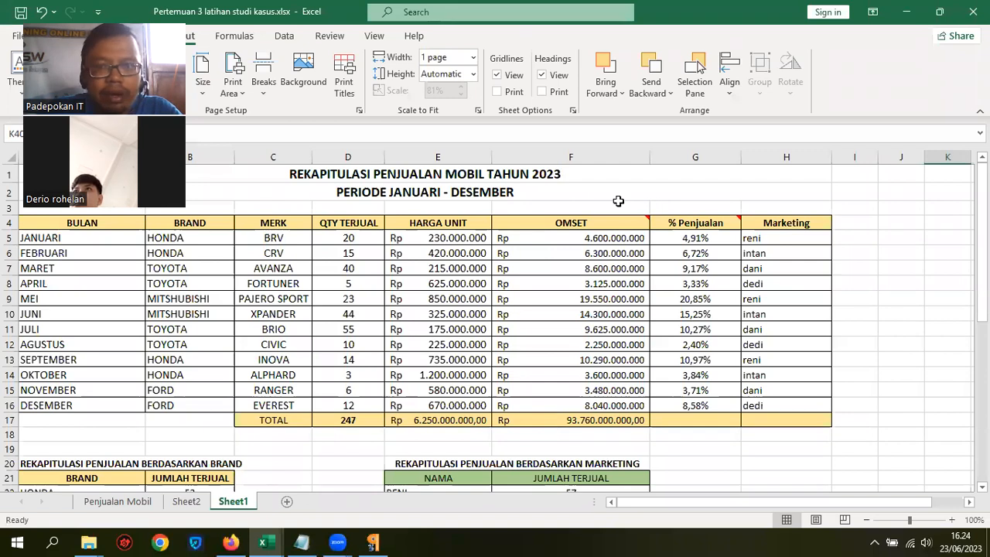
pyautogui.click(497, 196)
pyautogui.click(513, 175)
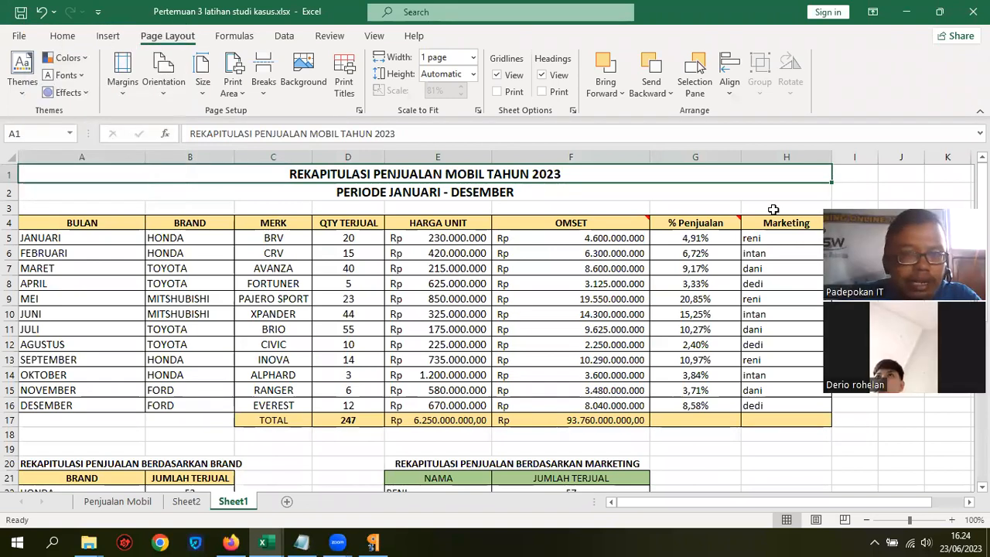
pyautogui.press('Down')
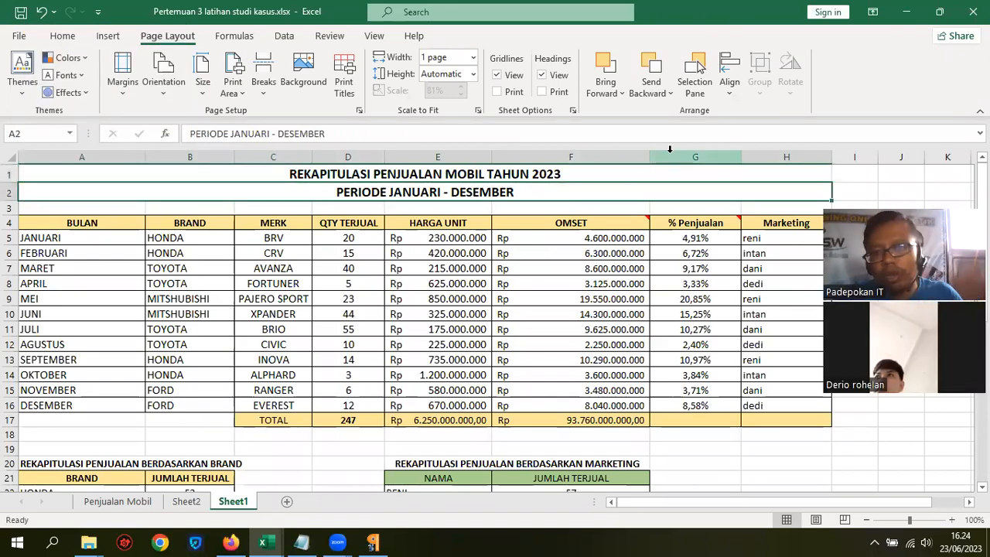
pyautogui.click(472, 212)
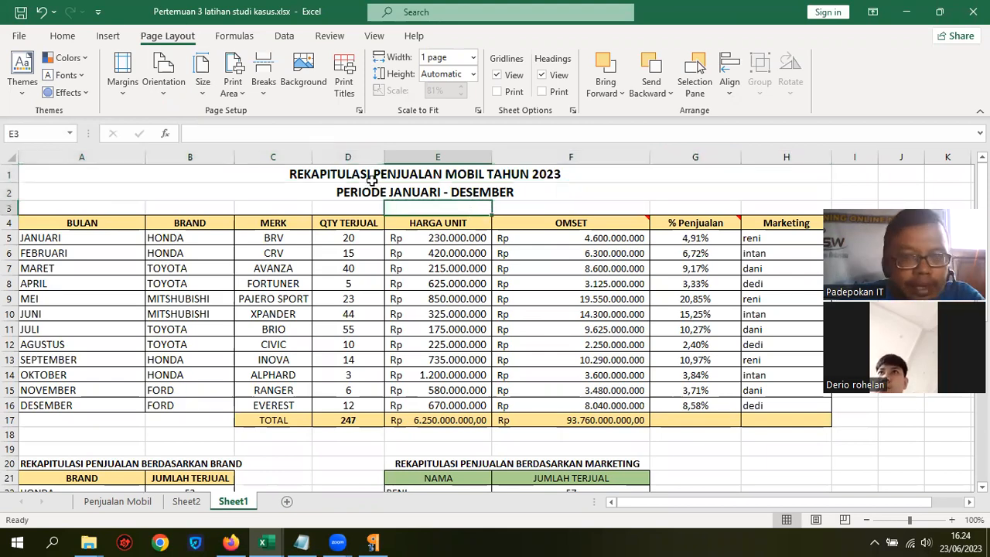
# Copy the report across columns A to H, from the title in row 1 down past both charts.
pyautogui.moveTo(372, 180); pyautogui.dragTo(602, 192)
pyautogui.scroll(-11, 581, 427)
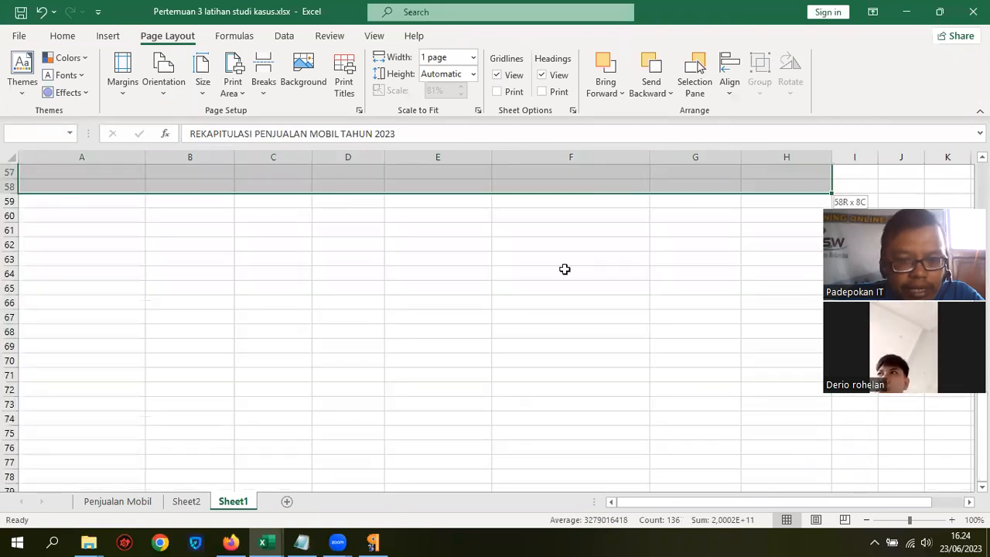
pyautogui.moveTo(564, 269); pyautogui.dragTo(559, 254)
pyautogui.scroll(12, 559, 254)
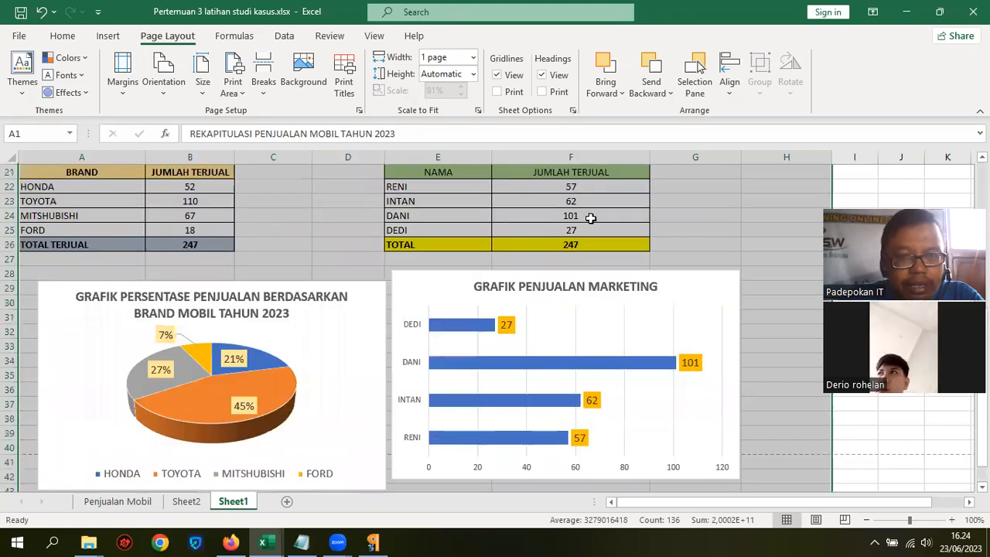
pyautogui.scroll(3, 616, 201)
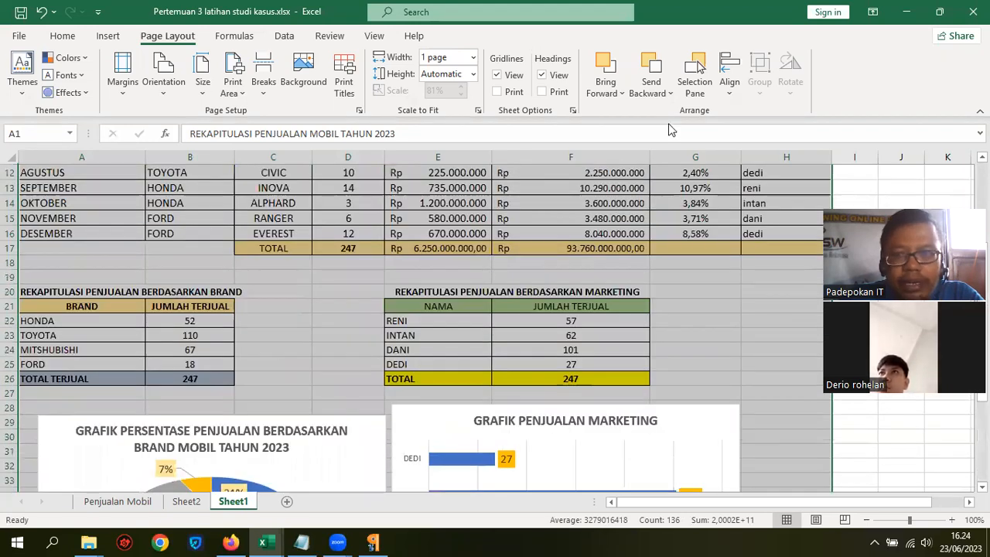
pyautogui.rightClick(566, 328)
pyautogui.click(656, 127)
pyautogui.scroll(4, 553, 287)
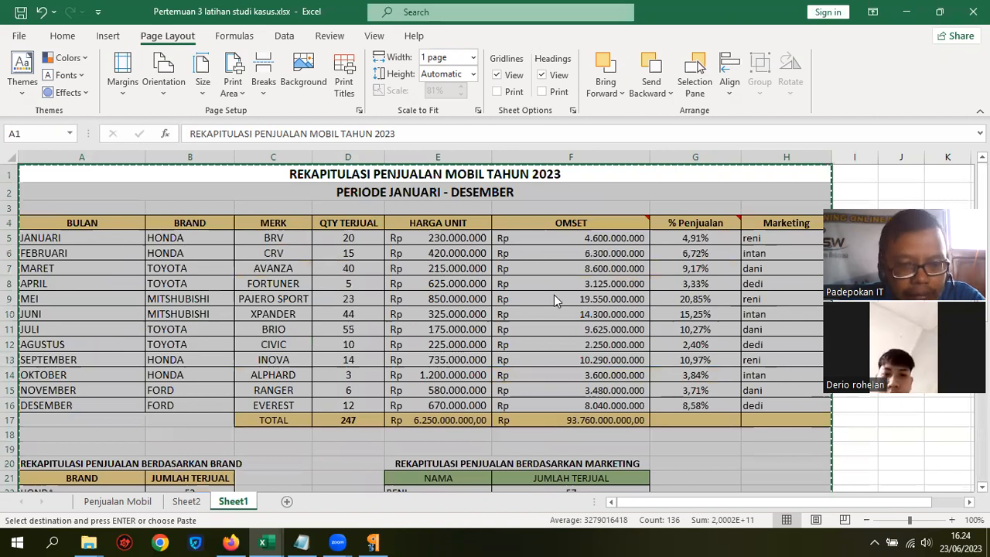
# Paste the copied report with its formatting at cell A46, below the existing charts.
pyautogui.scroll(-10, 556, 302)
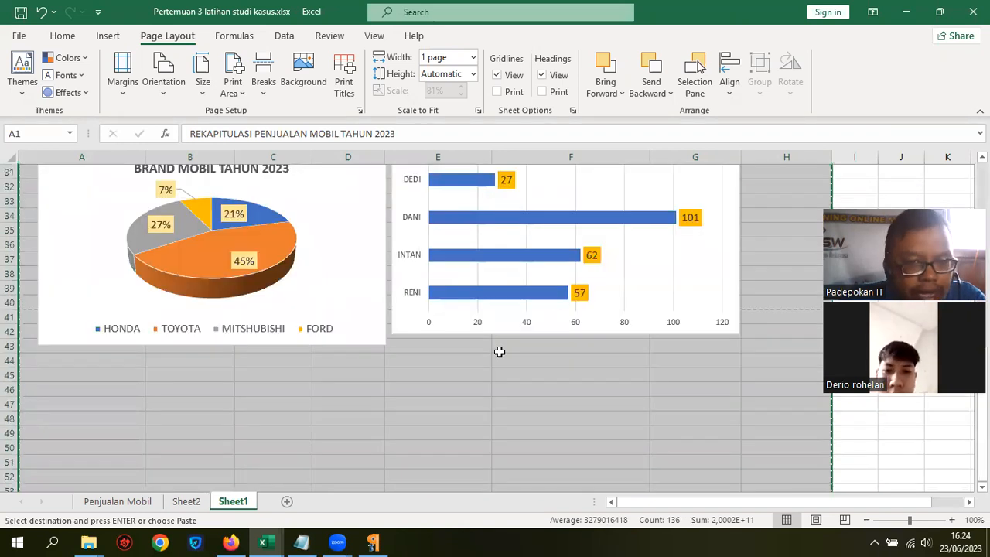
pyautogui.click(46, 390)
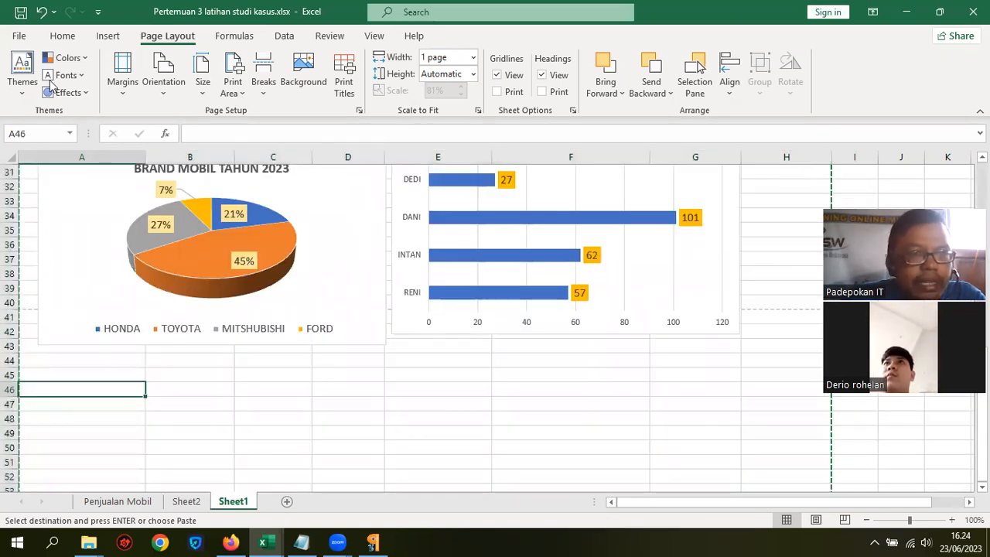
pyautogui.click(66, 38)
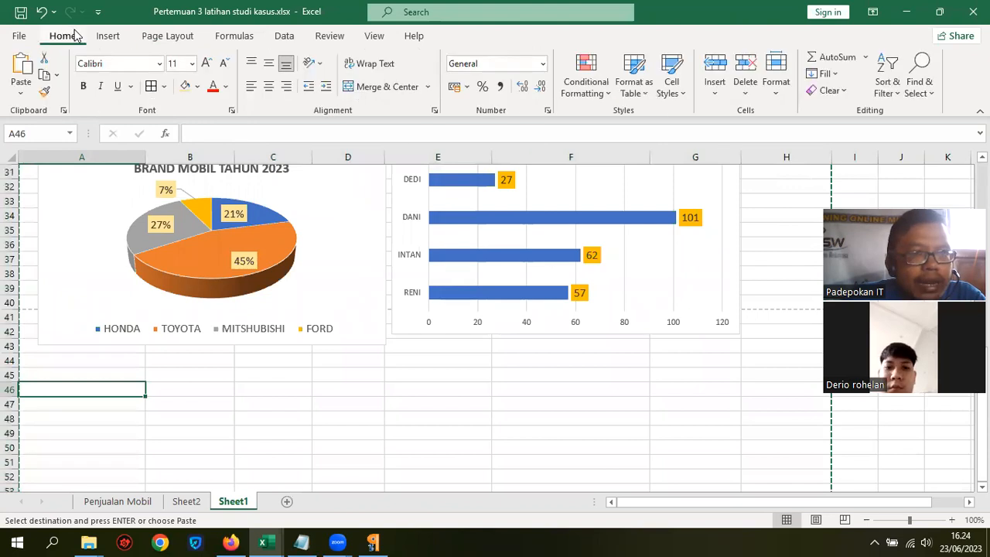
pyautogui.click(23, 91)
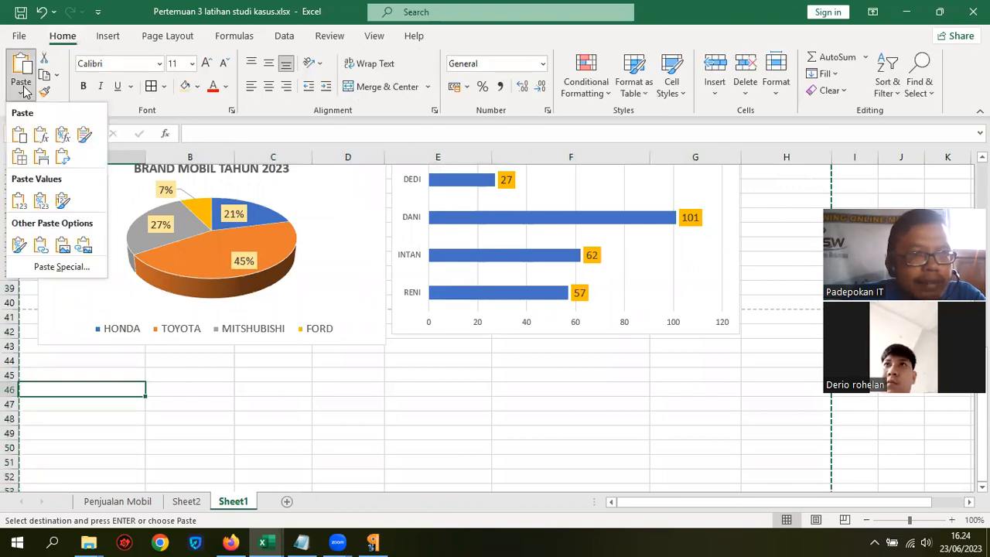
pyautogui.click(41, 160)
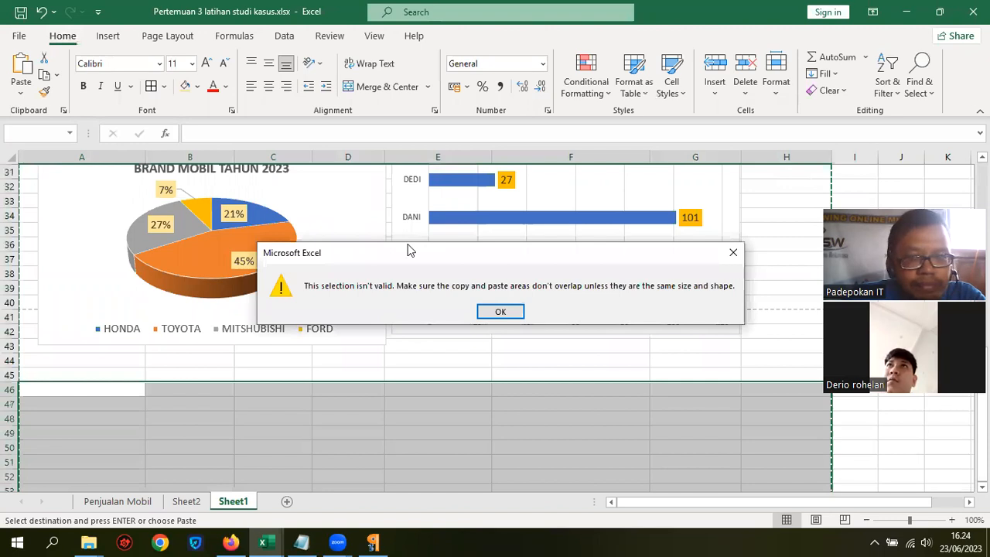
pyautogui.click(499, 311)
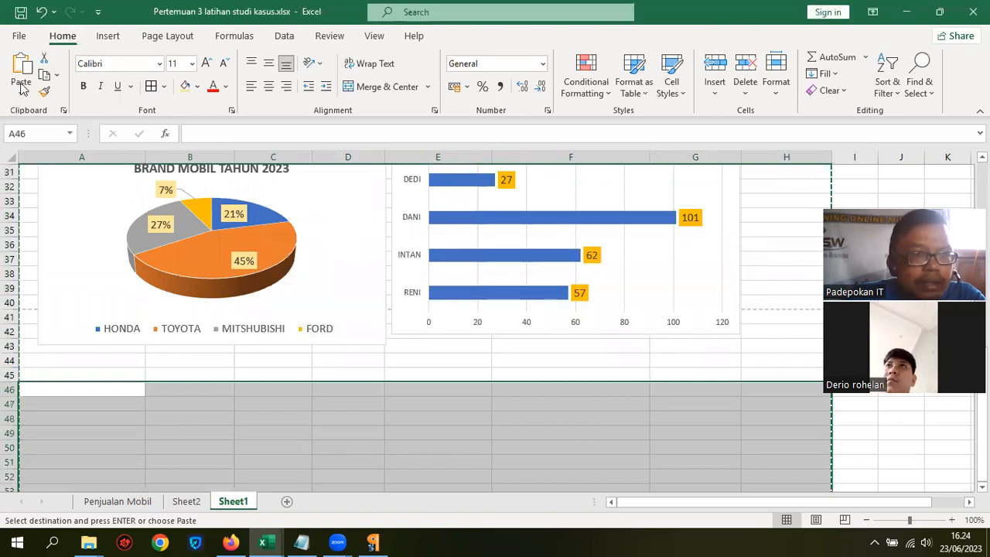
pyautogui.click(20, 135)
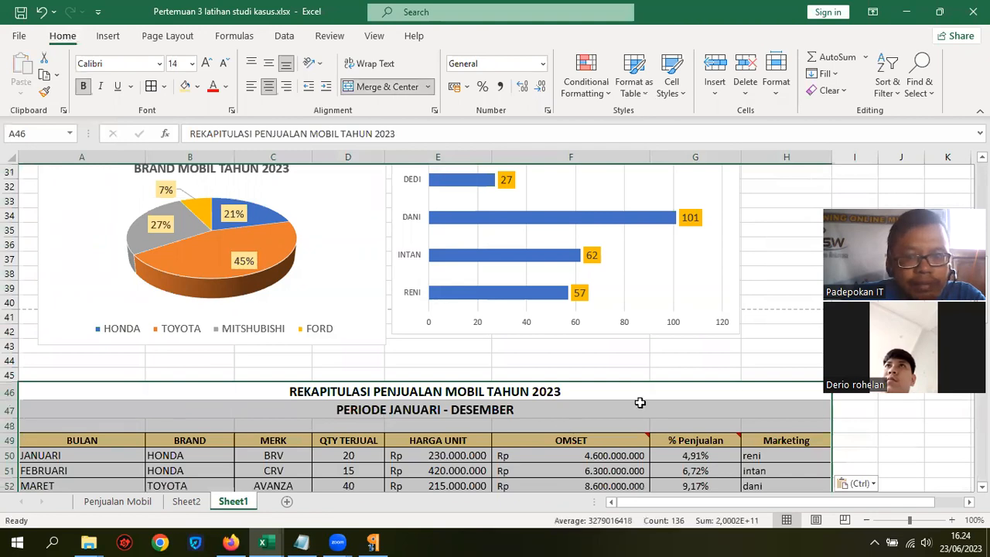
pyautogui.click(640, 423)
pyautogui.scroll(-2, 640, 402)
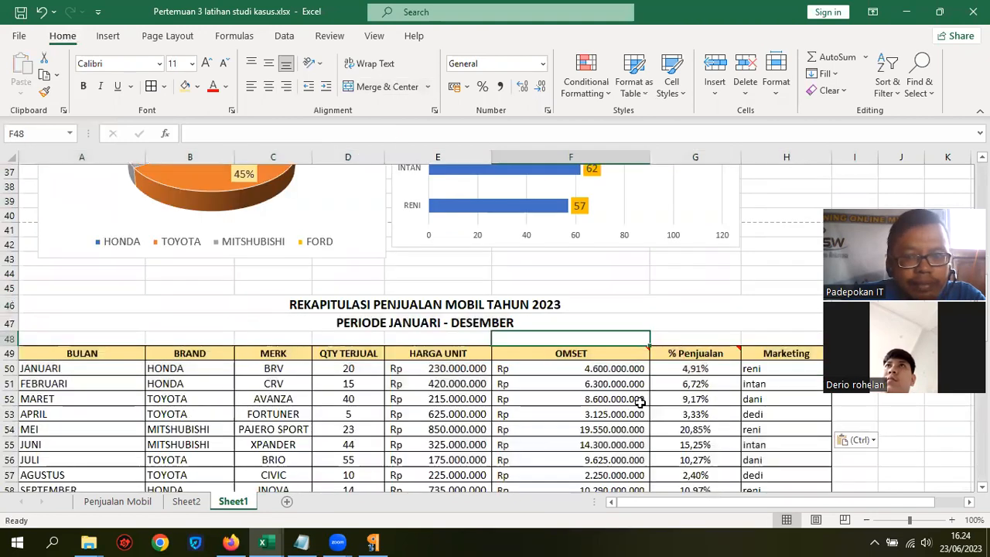
# Change the copied report's title in A46 to "REKAPITULASI PENJUALAN MOBIL TAHUN 2022".
pyautogui.click(338, 303)
pyautogui.click(487, 133)
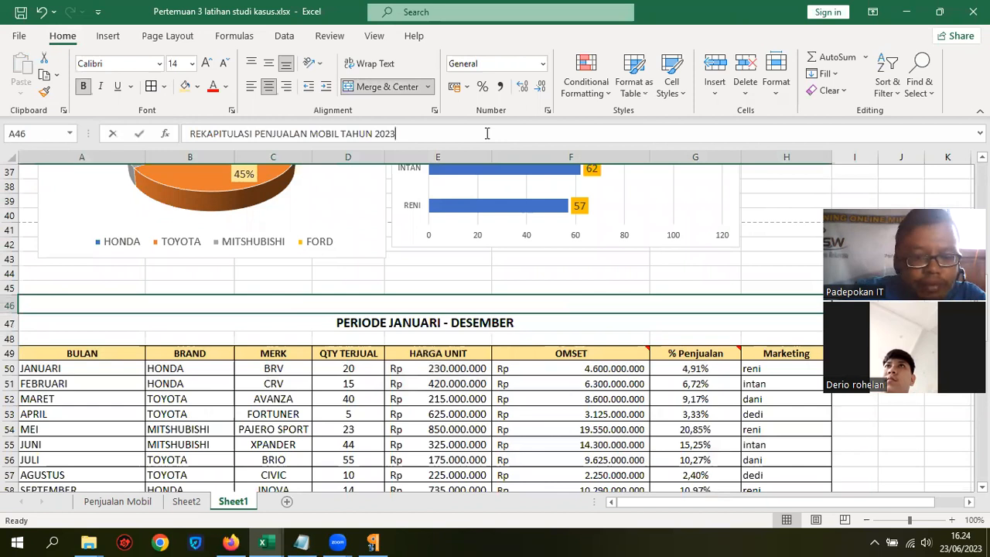
pyautogui.press('BackSpace')
pyautogui.write('2')
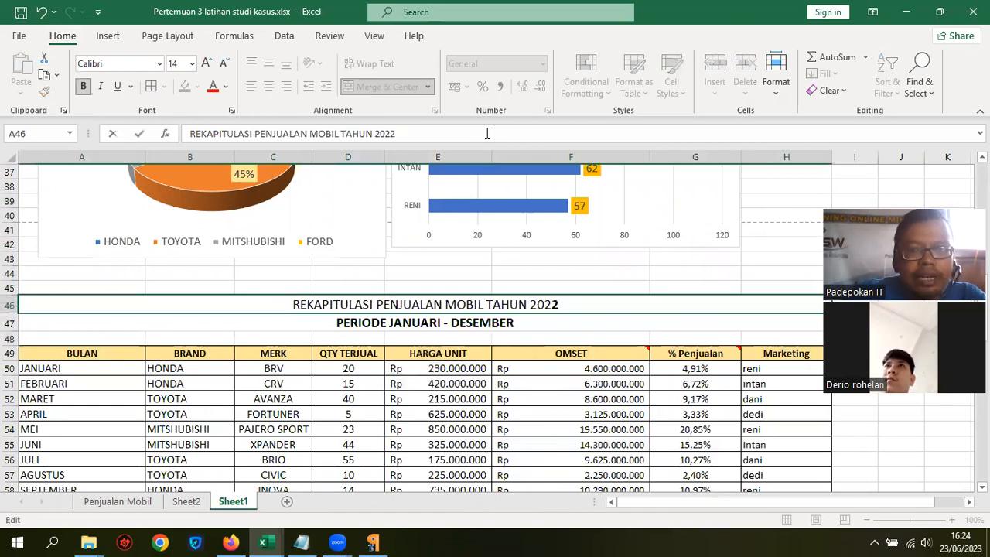
pyautogui.press('Return')
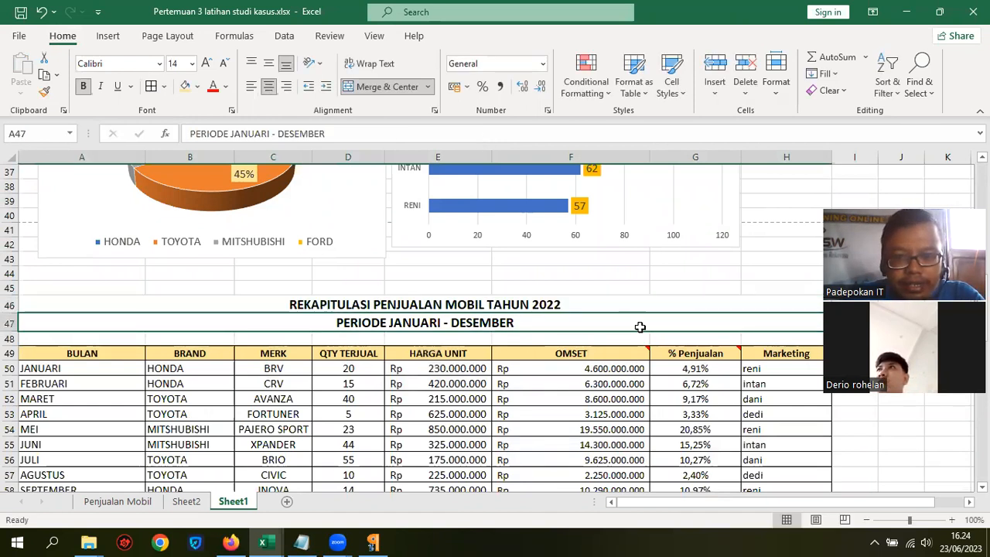
pyautogui.press('Up')
pyautogui.press('Down')
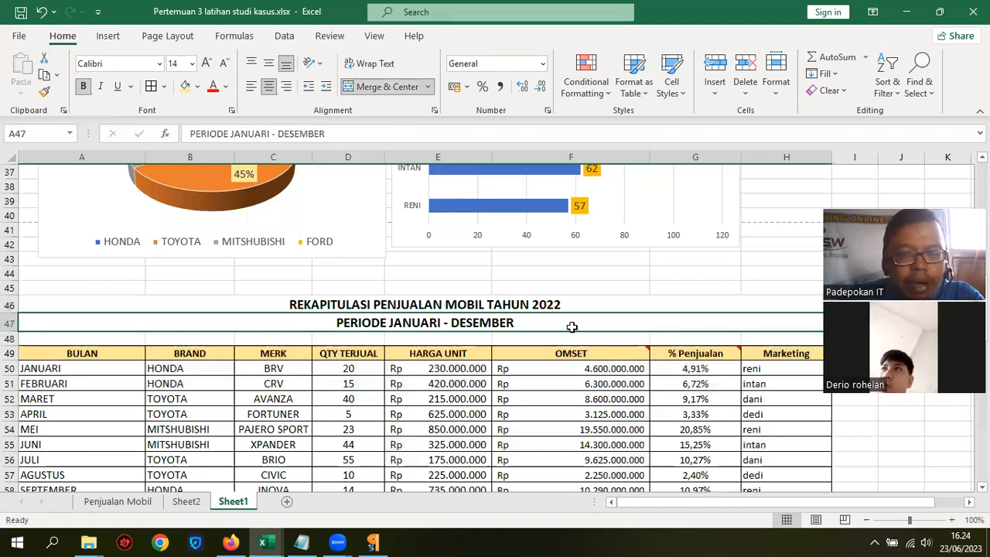
pyautogui.scroll(-1, 578, 331)
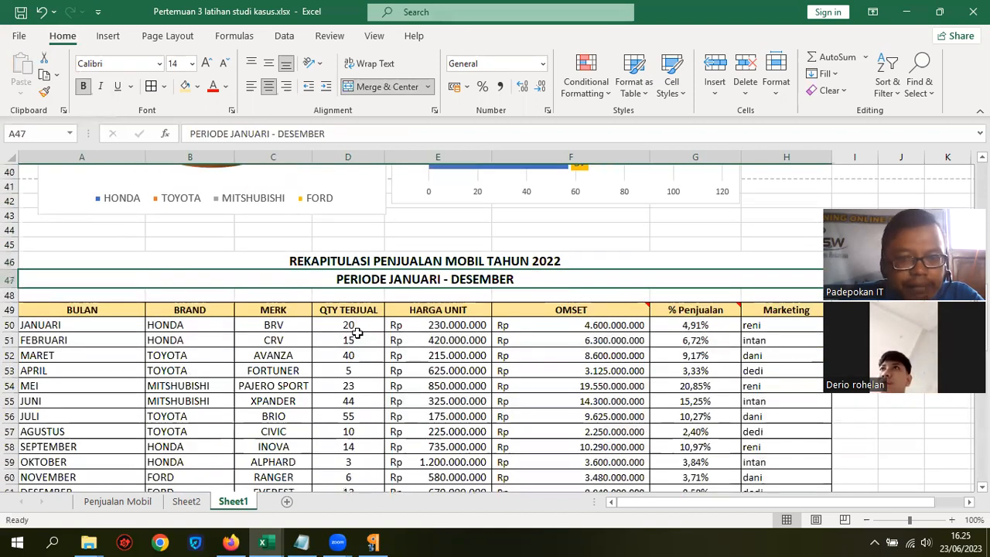
# Set the 2022 table's quantities sold for January, February and March to 30, 11 and 56.
pyautogui.click(358, 319)
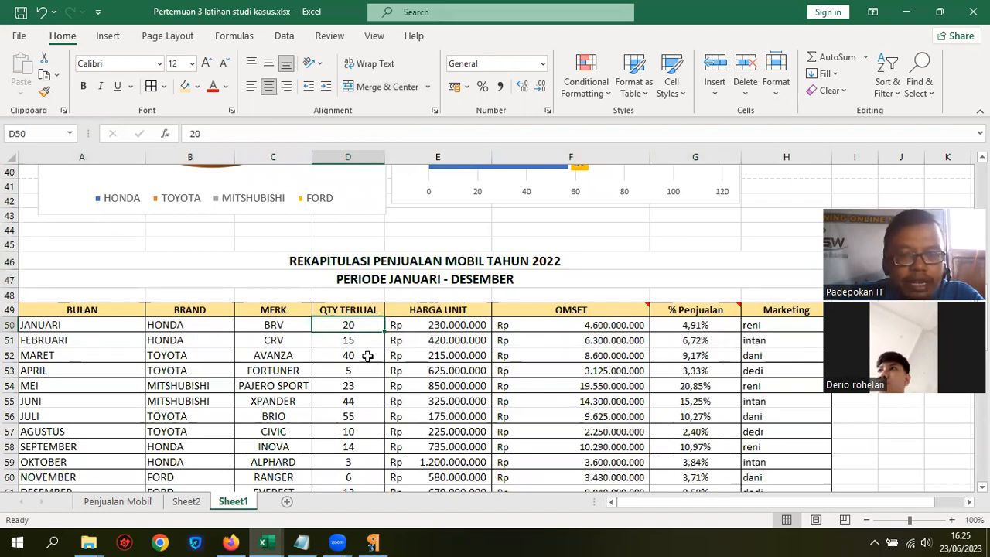
pyautogui.write('30')
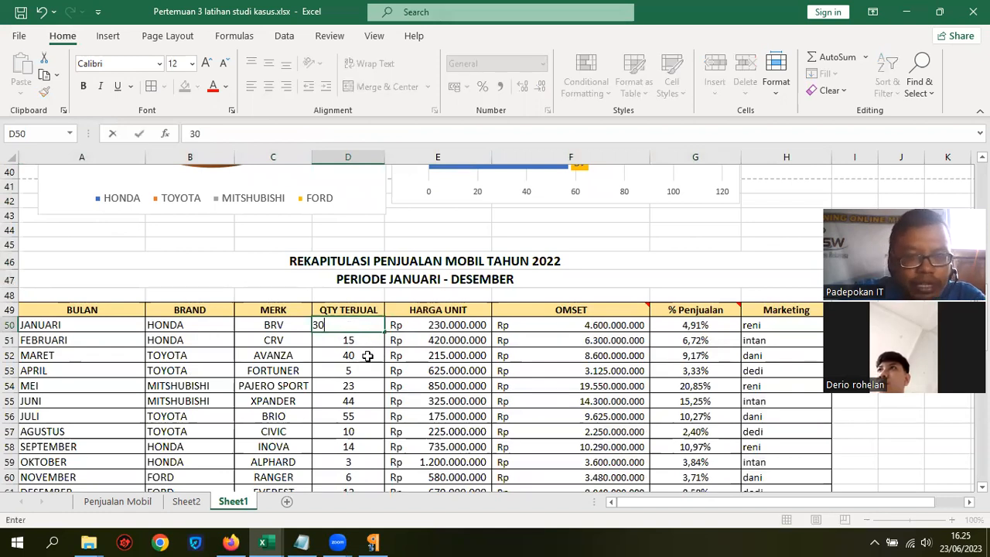
pyautogui.press('Return')
pyautogui.write('11')
pyautogui.hotkey('ctrl', 'Return')
pyautogui.click(367, 355)
pyautogui.write('56')
pyautogui.press('Return')
# Set the 2022 quantities sold for April, May and June to 33, 56 and 33, and October's to 11.
pyautogui.write('33')
pyautogui.press('Return')
pyautogui.write('56')
pyautogui.press('Return')
pyautogui.write('33')
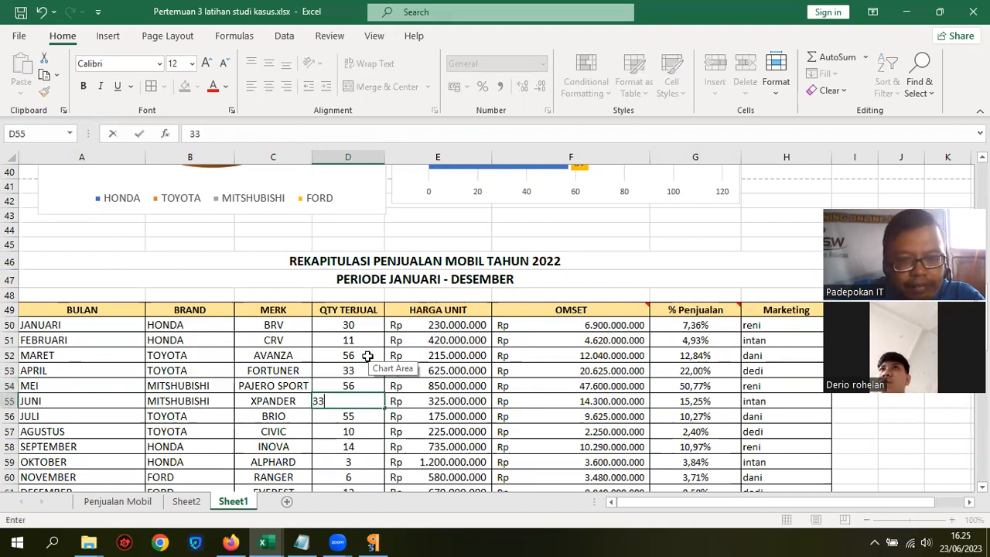
pyautogui.press('Return')
pyautogui.press('Return')
pyautogui.press('Return')
pyautogui.press('Return')
pyautogui.write('11')
pyautogui.press('Return')
# Compare the total OMSET formula and amount in F62 of the 2022 table with F17 of the original table.
pyautogui.scroll(-2, 576, 313)
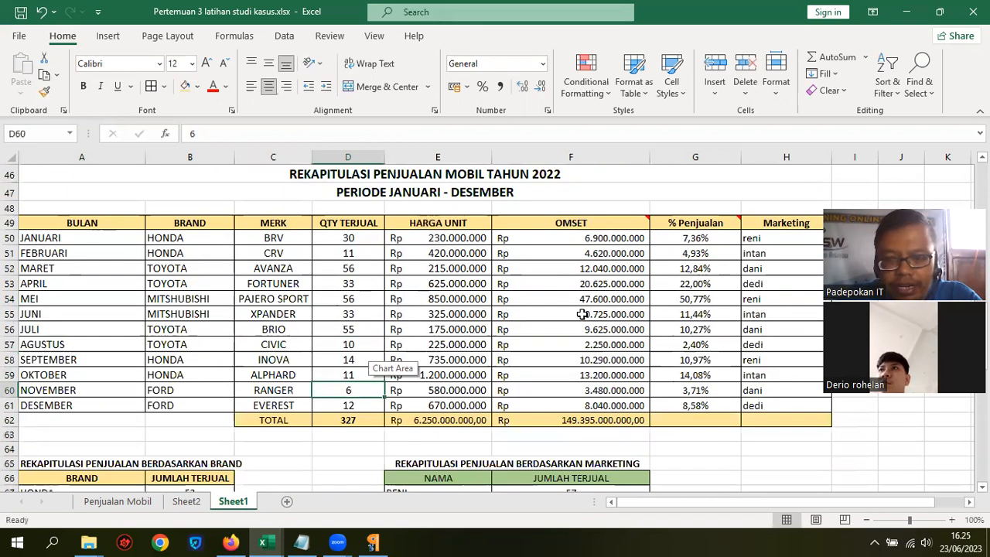
pyautogui.scroll(-2, 672, 306)
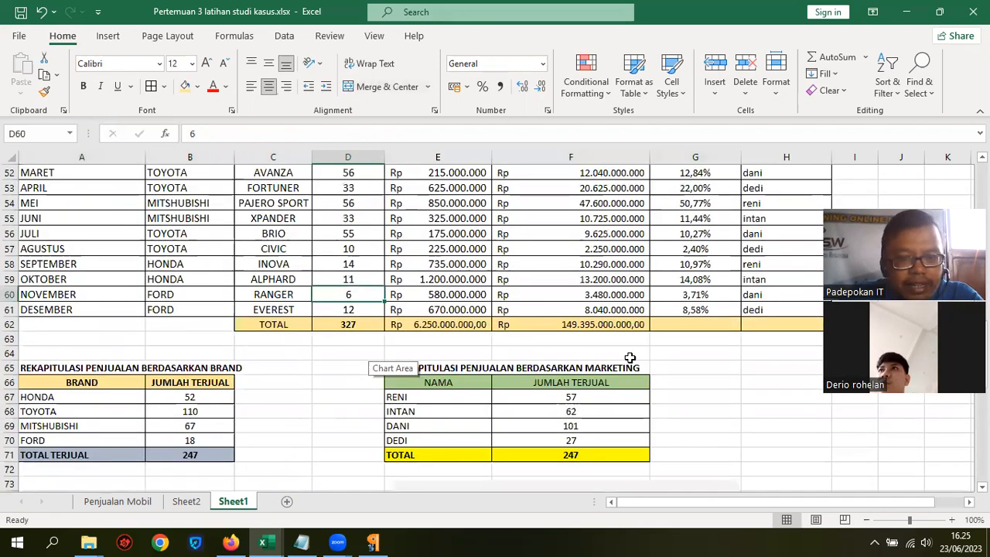
pyautogui.click(601, 324)
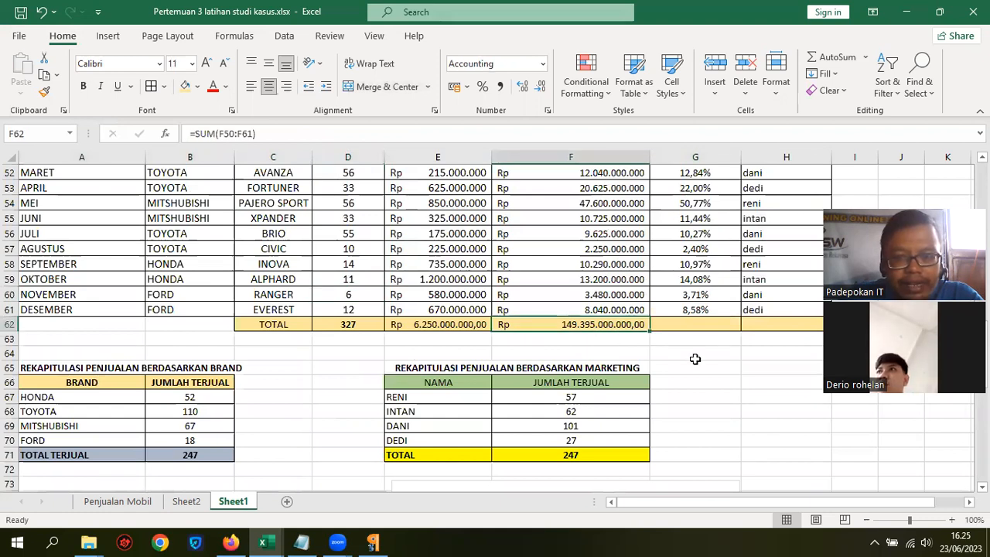
pyautogui.scroll(3, 699, 372)
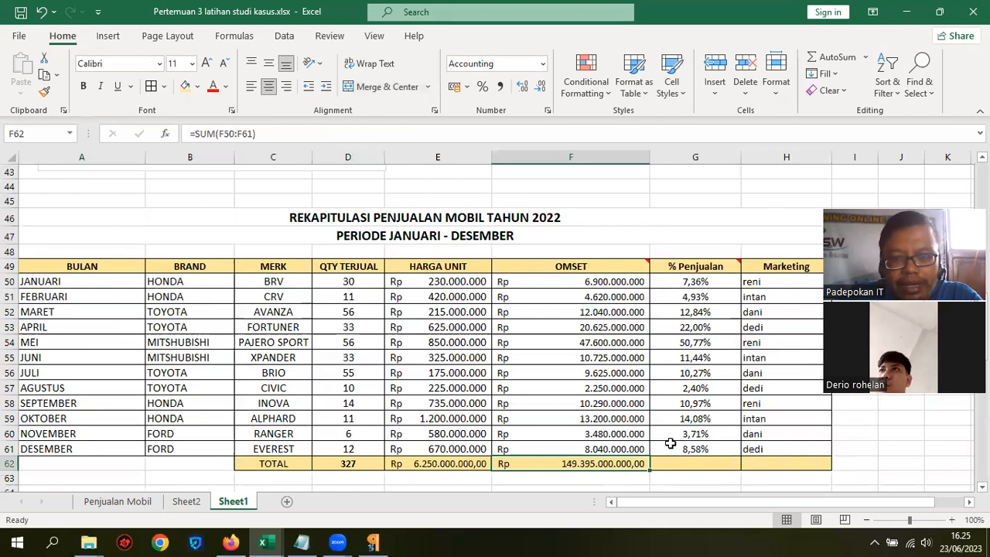
pyautogui.scroll(3, 670, 443)
pyautogui.scroll(10, 670, 442)
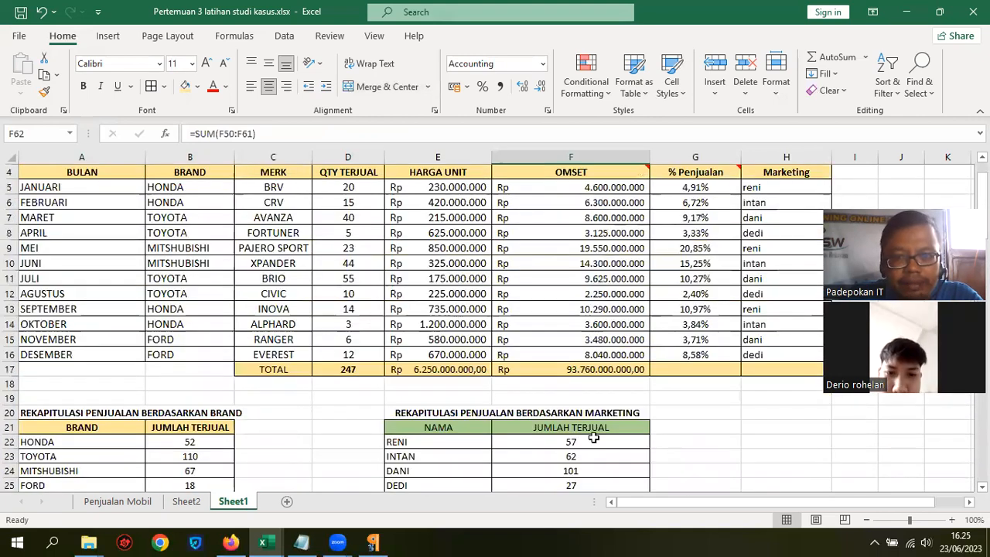
pyautogui.click(581, 370)
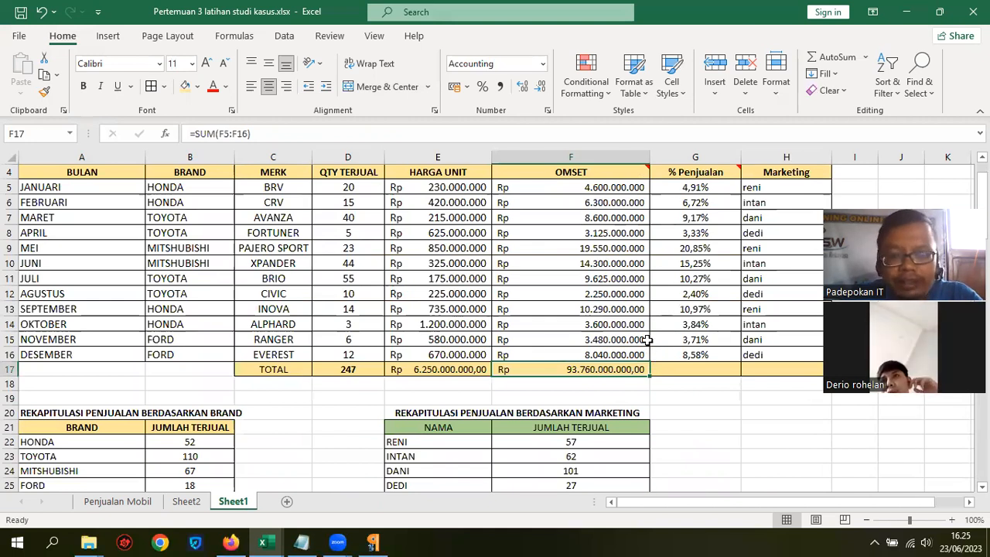
pyautogui.scroll(-3, 646, 333)
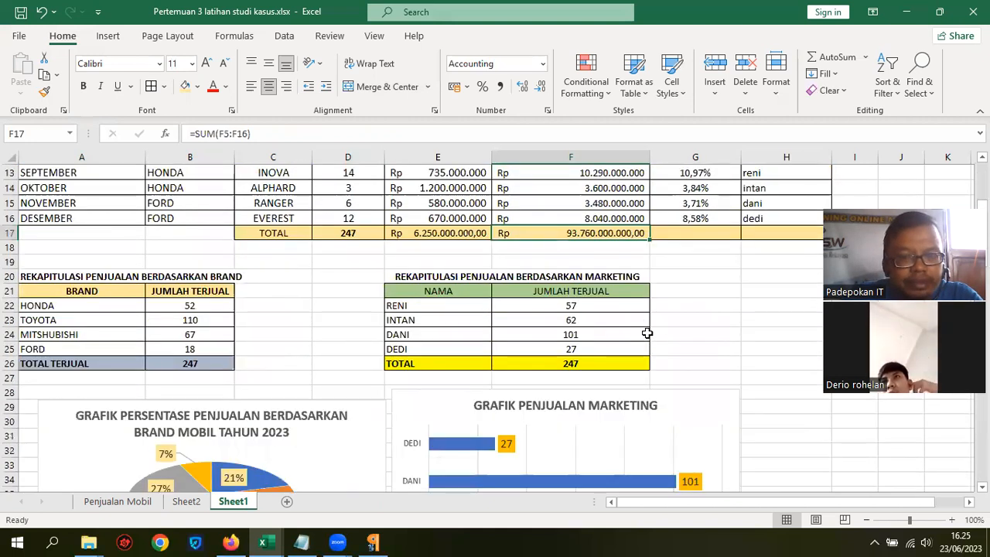
pyautogui.scroll(-3, 646, 332)
pyautogui.scroll(6, 652, 331)
pyautogui.scroll(-1, 650, 329)
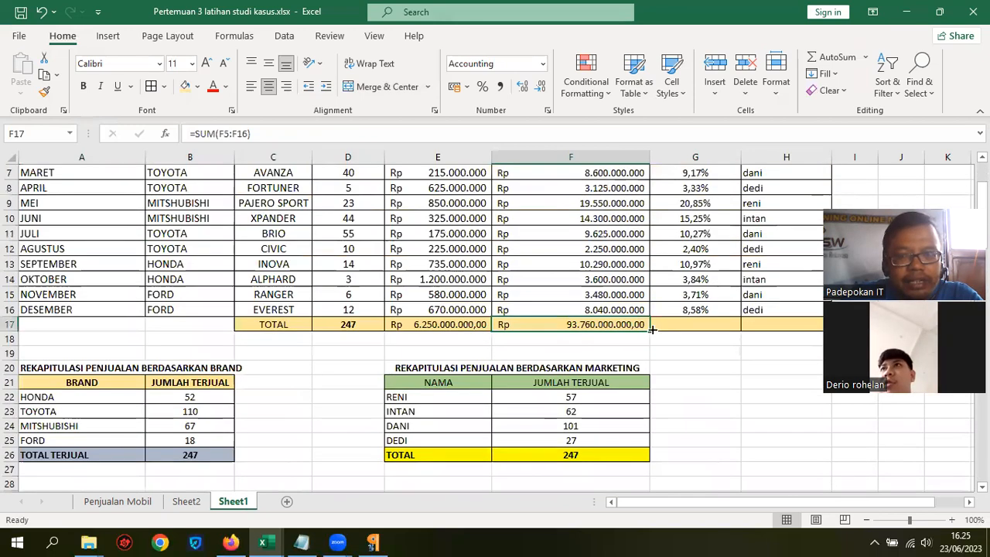
pyautogui.scroll(1, 648, 329)
# Compare the monthly QTY TERJUAL values of the original table with those of the 2022 table.
pyautogui.click(351, 189)
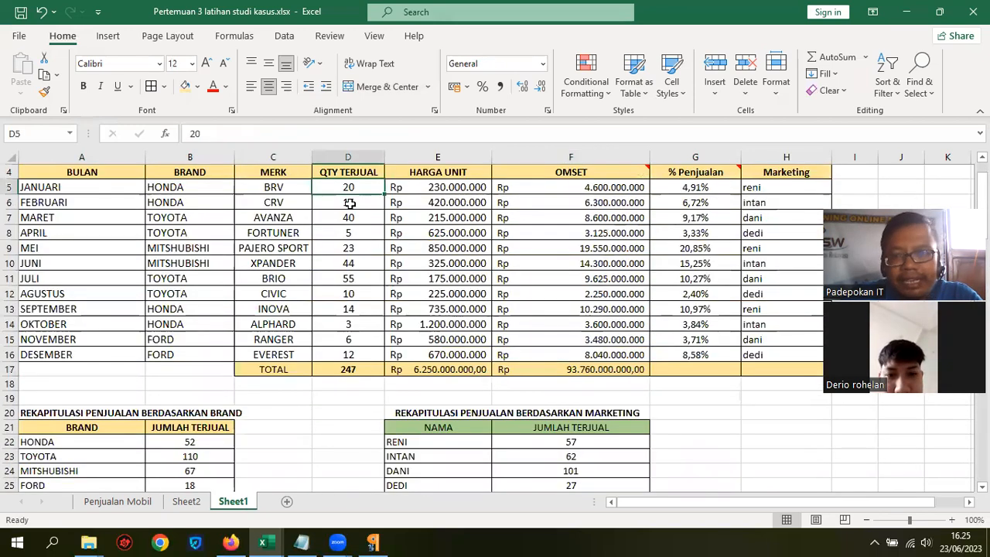
pyautogui.click(361, 233)
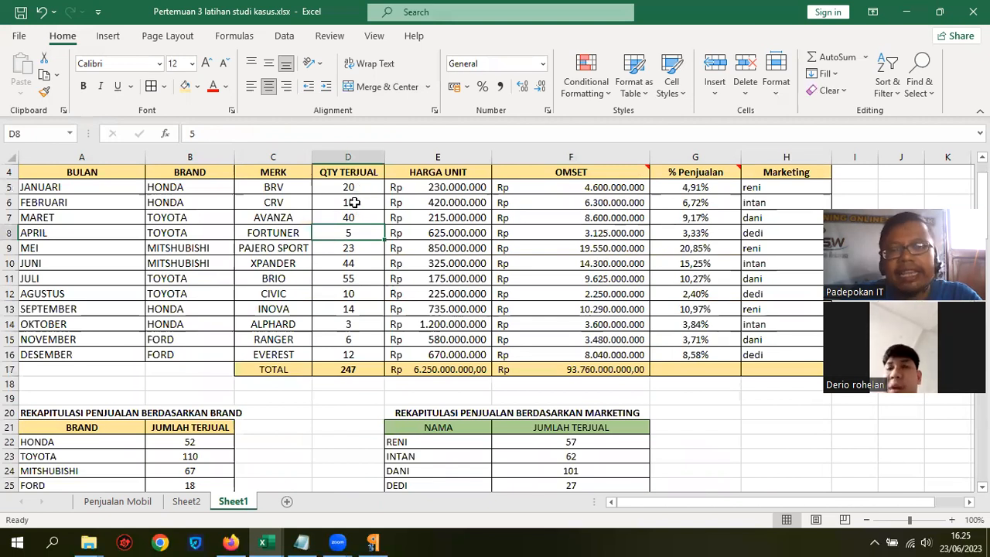
pyautogui.click(351, 188)
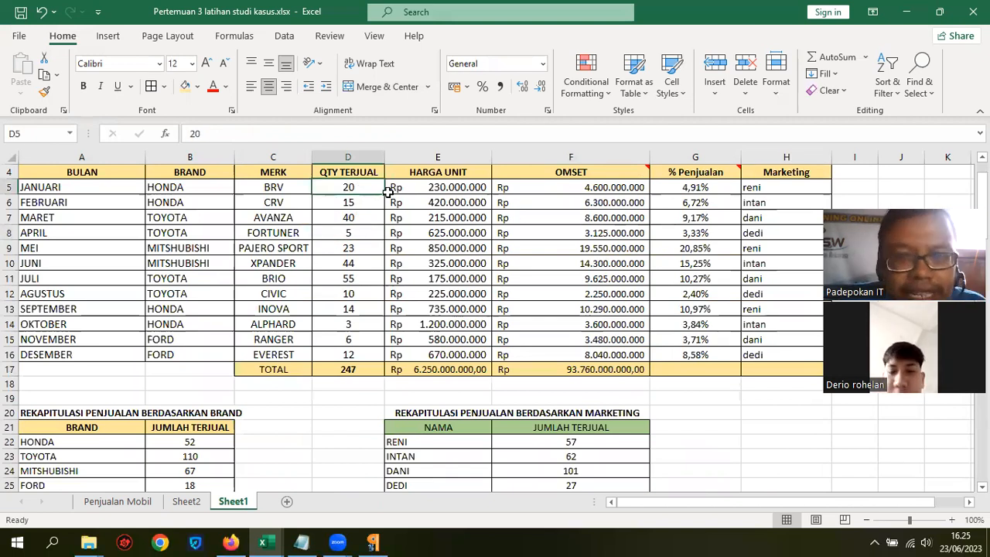
pyautogui.scroll(-13, 379, 305)
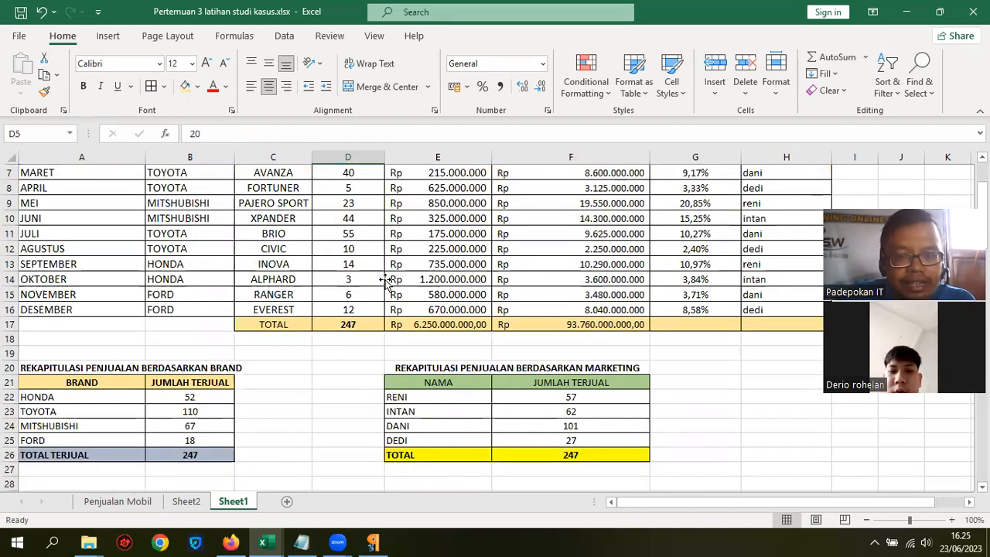
pyautogui.click(348, 286)
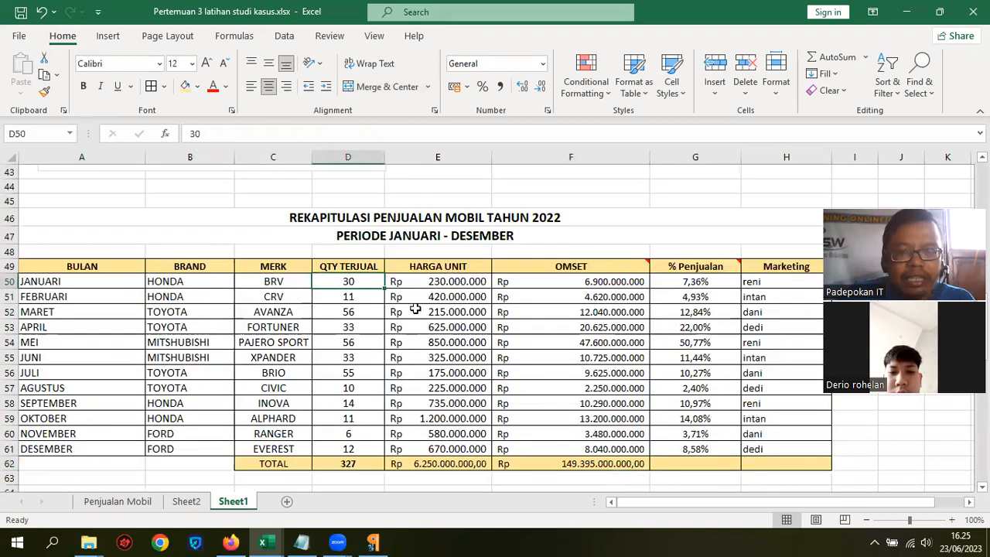
pyautogui.click(347, 298)
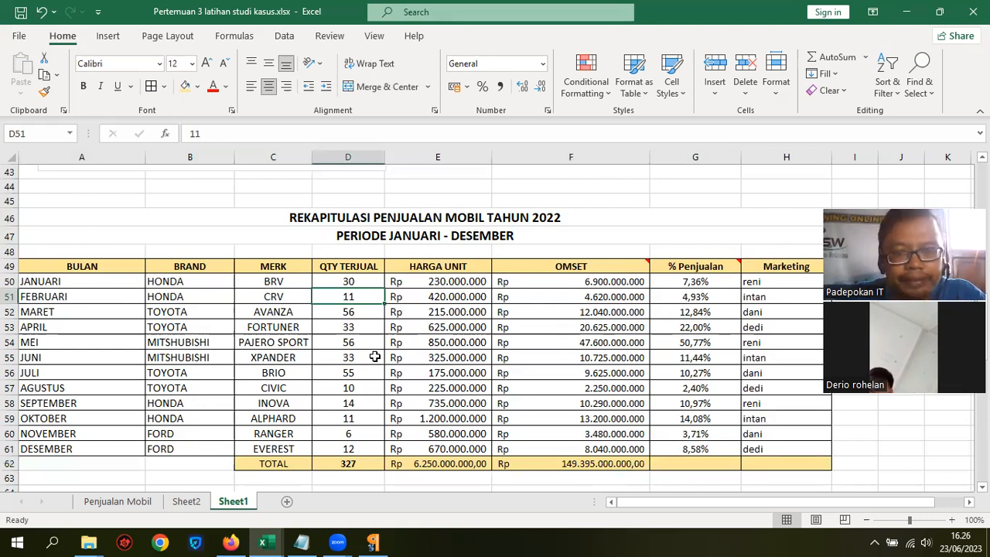
pyautogui.click(358, 313)
pyautogui.click(349, 343)
pyautogui.click(351, 418)
pyautogui.click(353, 450)
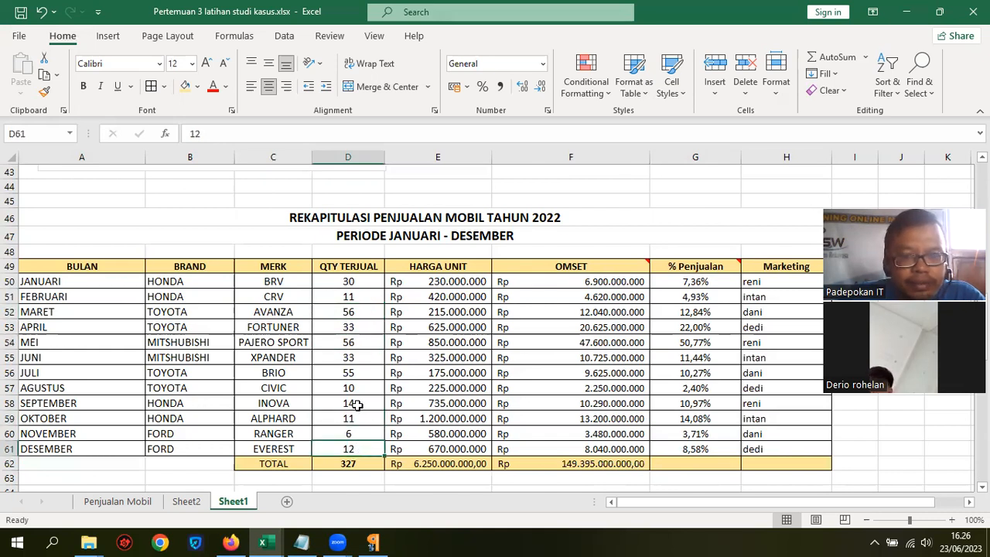
pyautogui.scroll(-1, 355, 405)
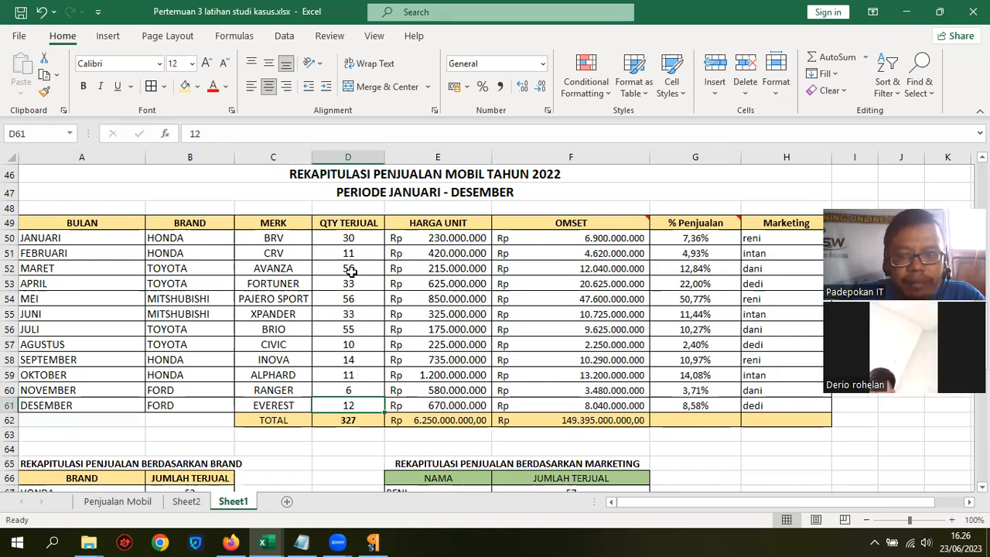
# Change the year in the copied pie chart's title to 2022.
pyautogui.scroll(-6, 363, 374)
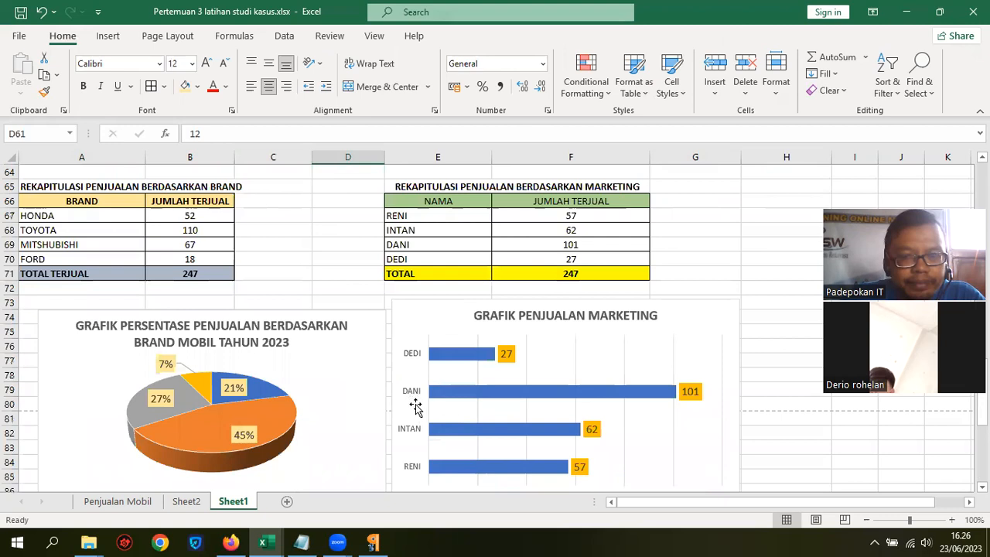
pyautogui.click(291, 345)
pyautogui.click(294, 346)
pyautogui.press('BackSpace')
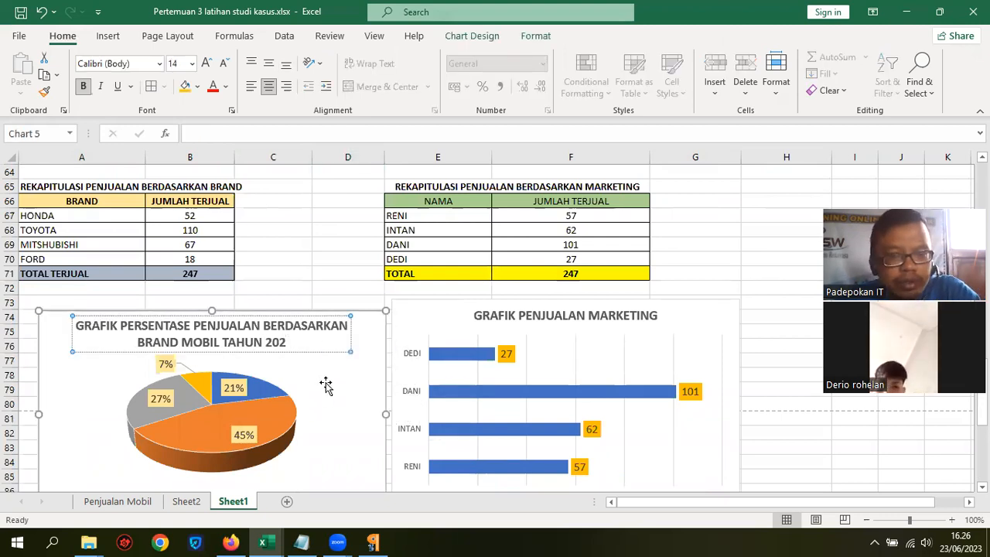
pyautogui.write('2')
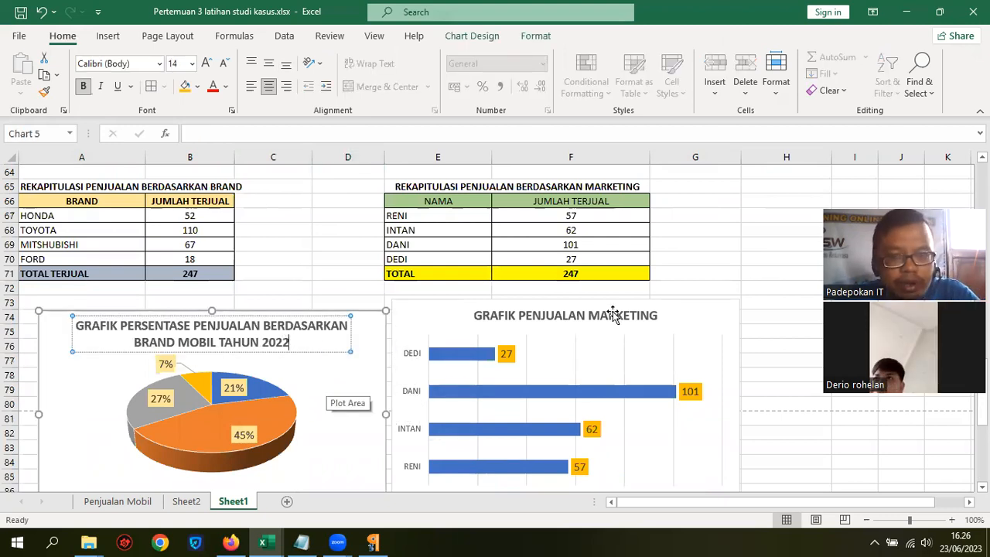
pyautogui.click(771, 383)
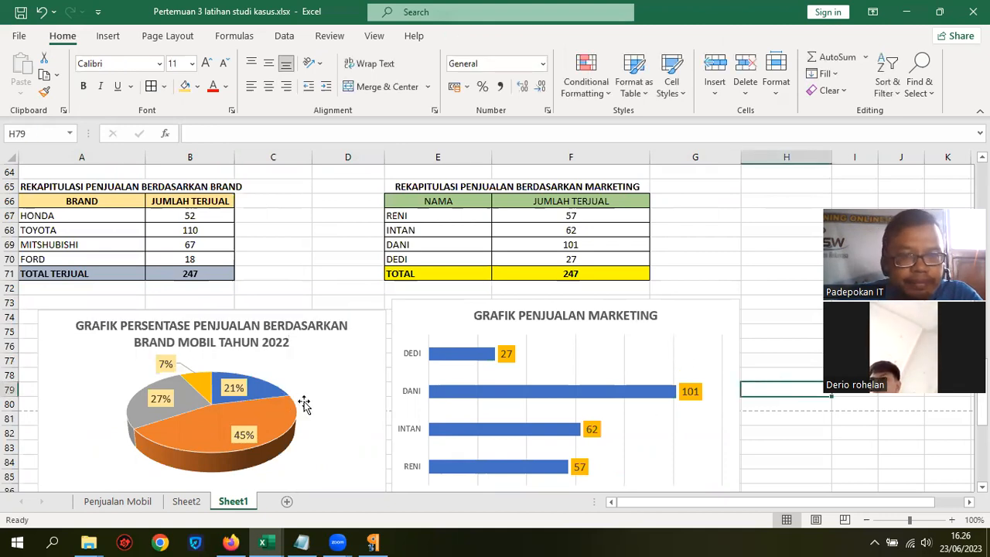
# Review the 2022 report and check which ranges the copied brand recap's formulas in B67 and B71 refer to.
pyautogui.scroll(-1, 325, 415)
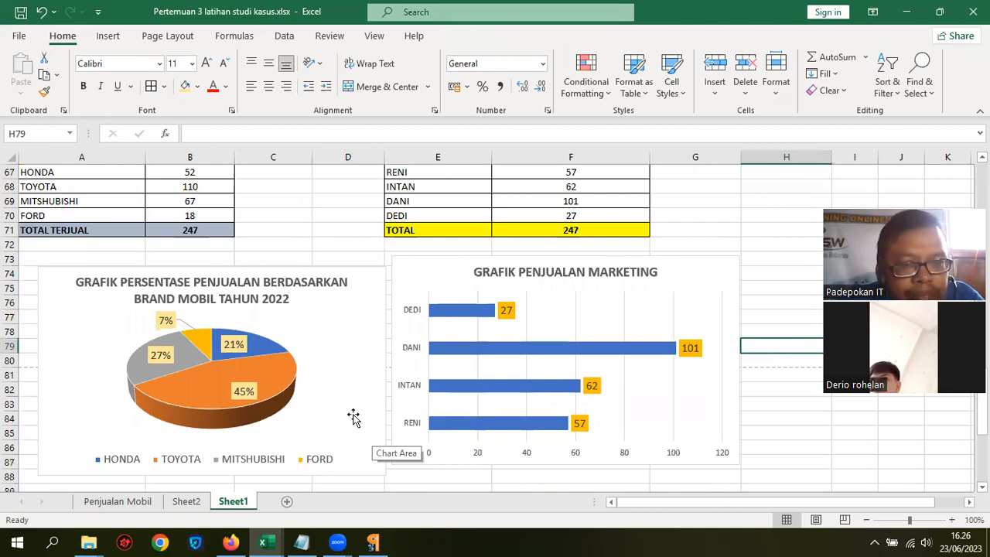
pyautogui.scroll(4, 352, 416)
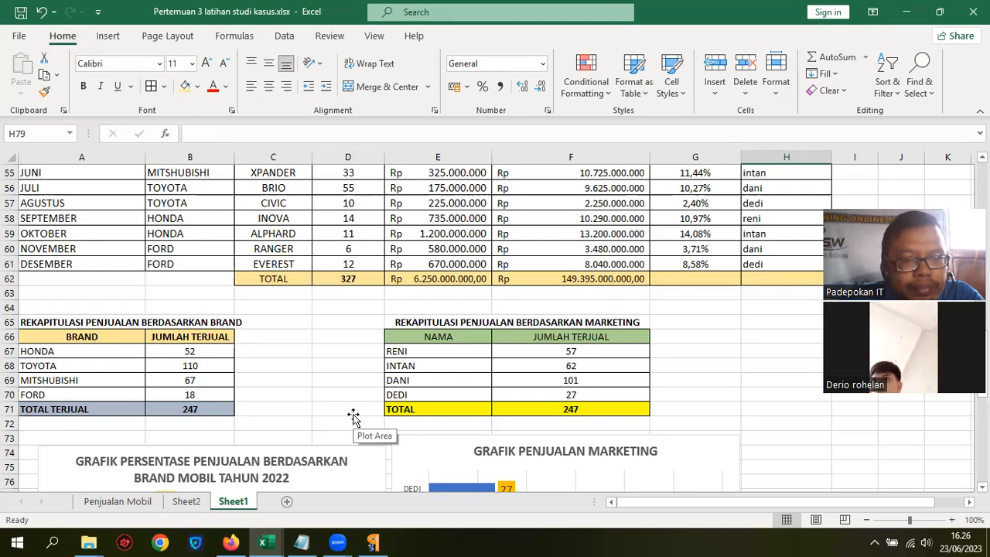
pyautogui.scroll(1, 352, 417)
pyautogui.scroll(2, 374, 401)
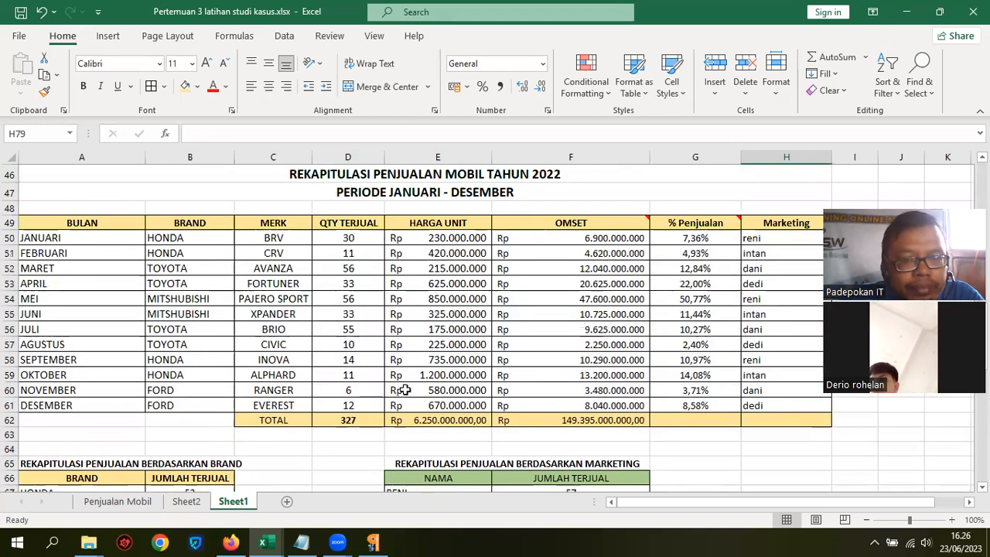
pyautogui.scroll(5, 404, 391)
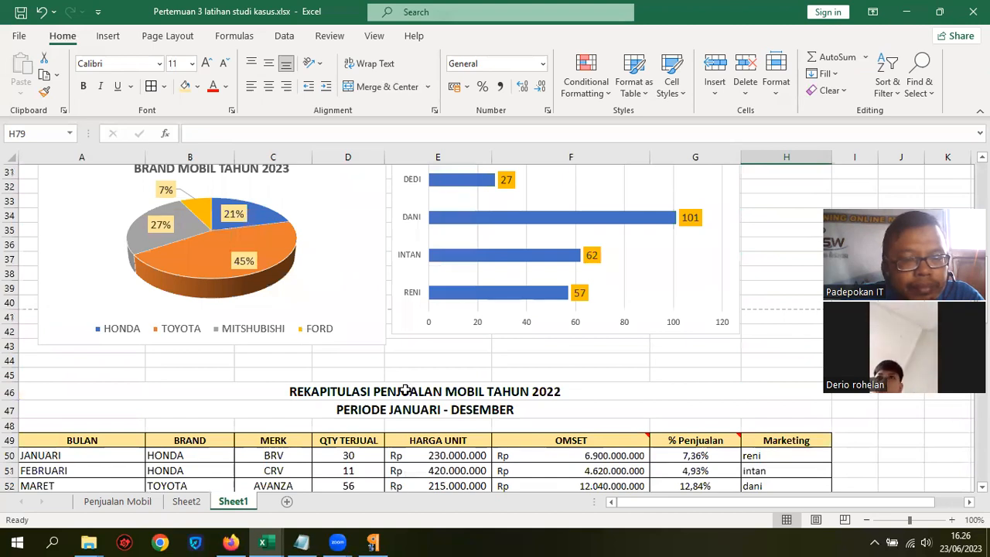
pyautogui.scroll(-8, 405, 390)
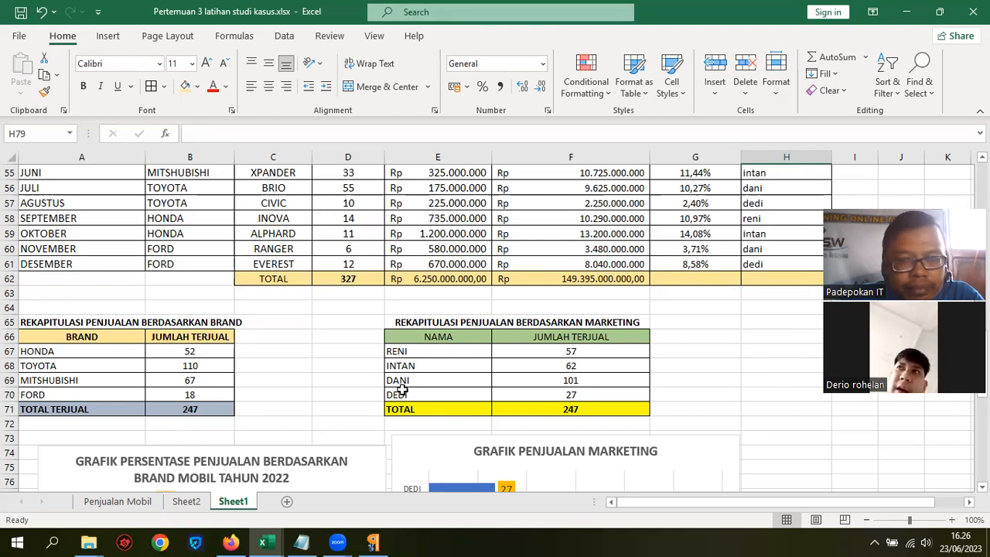
pyautogui.scroll(-1, 396, 383)
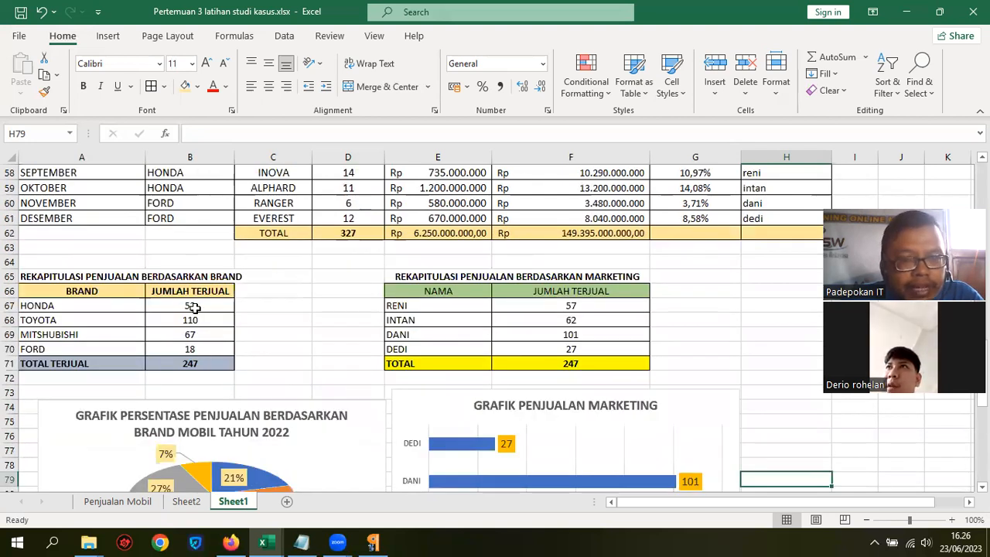
pyautogui.click(195, 307)
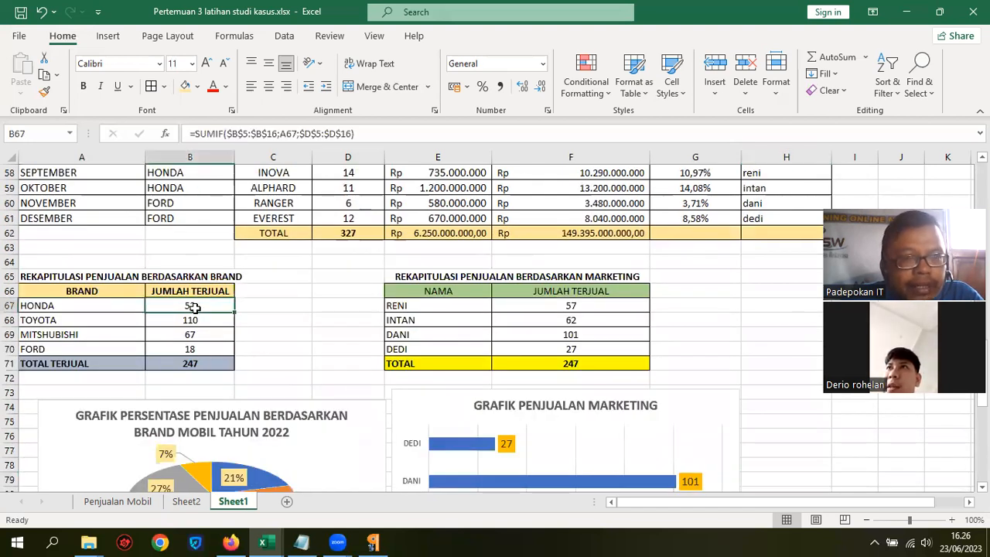
pyautogui.click(197, 367)
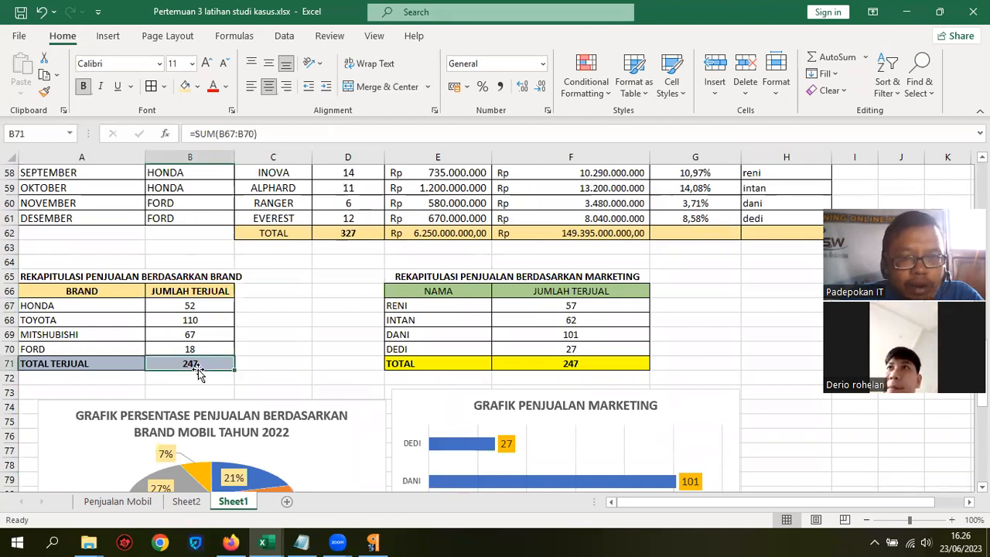
pyautogui.click(194, 310)
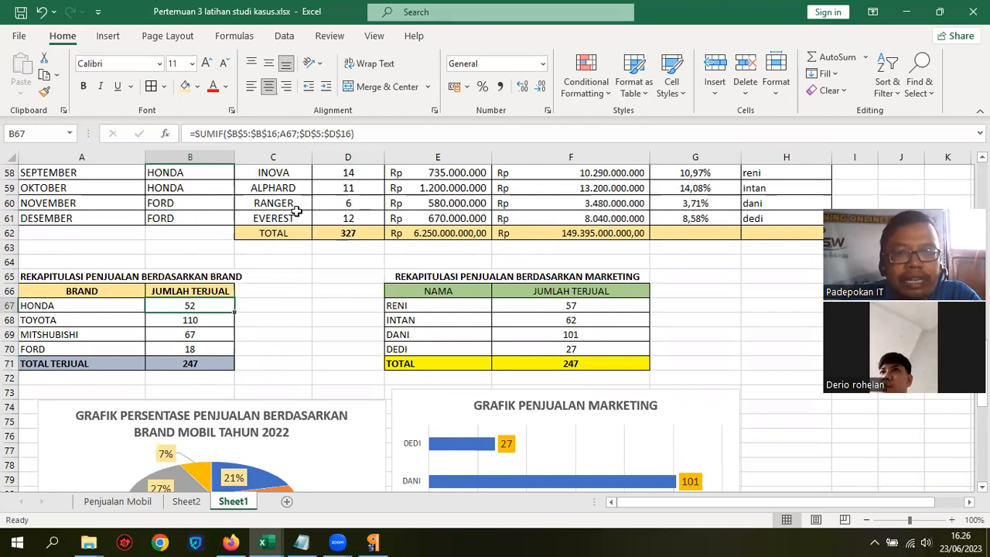
pyautogui.click(280, 348)
# Clear the JUMLAH TERJUAL formulas in B67:B70 and F67:F70 of the copied brand and marketing recaps, keeping their total rows.
pyautogui.moveTo(195, 306); pyautogui.dragTo(212, 350)
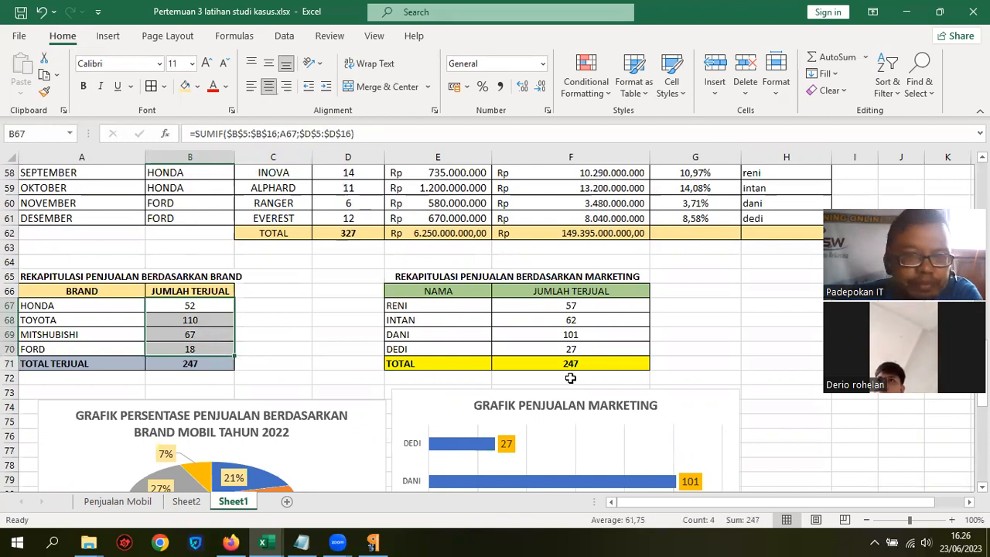
pyautogui.press('Delete')
pyautogui.moveTo(585, 310); pyautogui.dragTo(592, 349)
pyautogui.press('Delete')
pyautogui.click(669, 334)
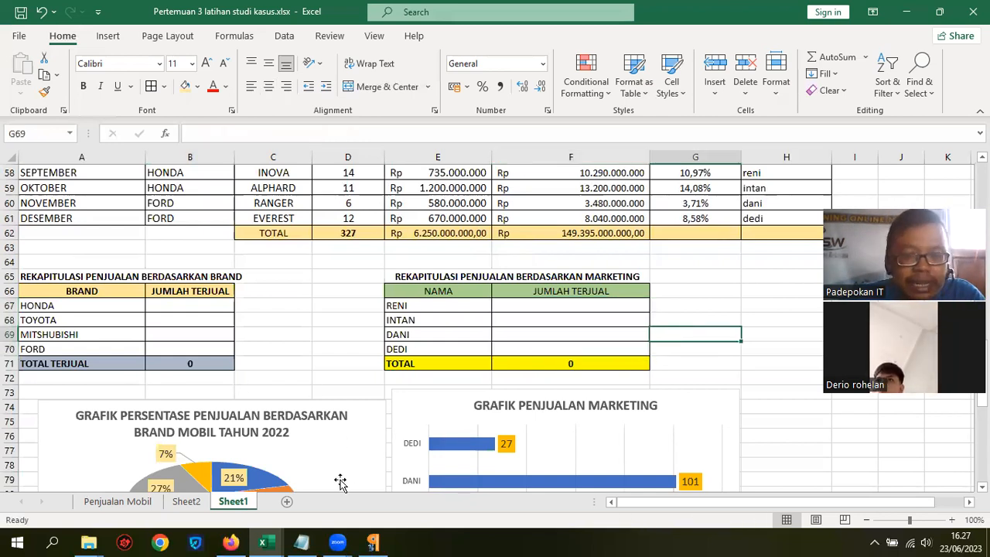
pyautogui.click(197, 364)
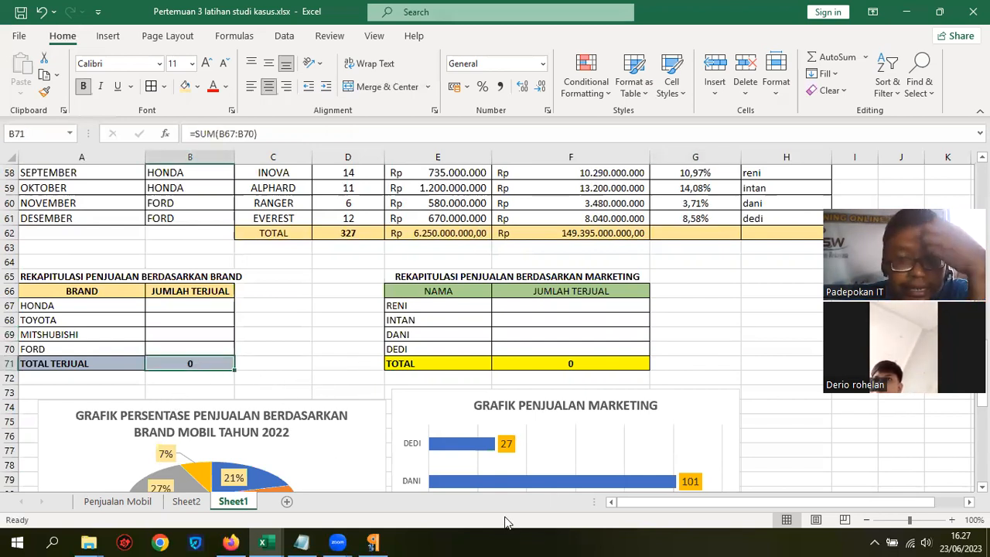
# Clear the total formulas in B71 and F71 of the copied brand and marketing recaps.
pyautogui.click(600, 363)
pyautogui.press('Delete')
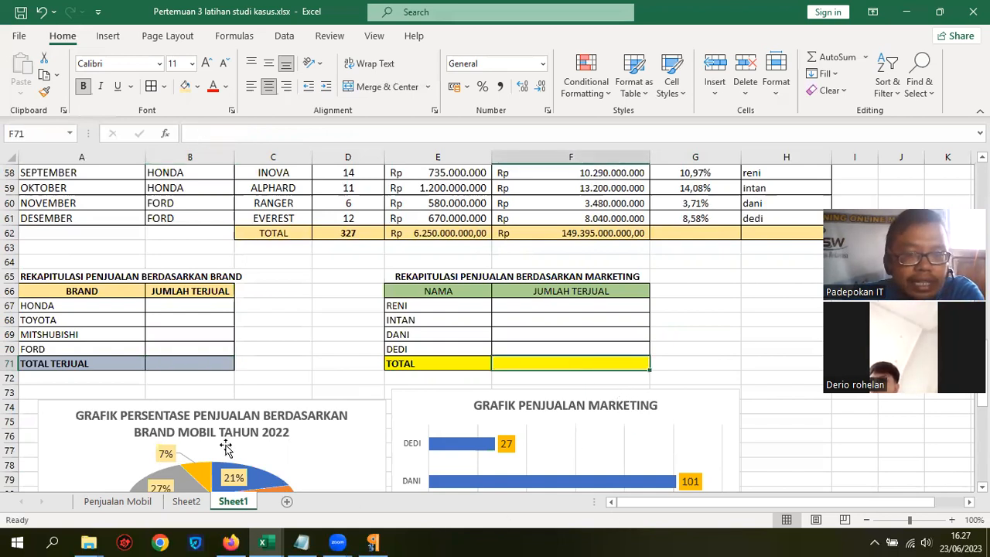
pyautogui.click(744, 380)
# Test the copied pie chart with a trial value of 44 in HONDA's JUMLAH TERJUAL cell B67, and clear the value.
pyautogui.click(198, 305)
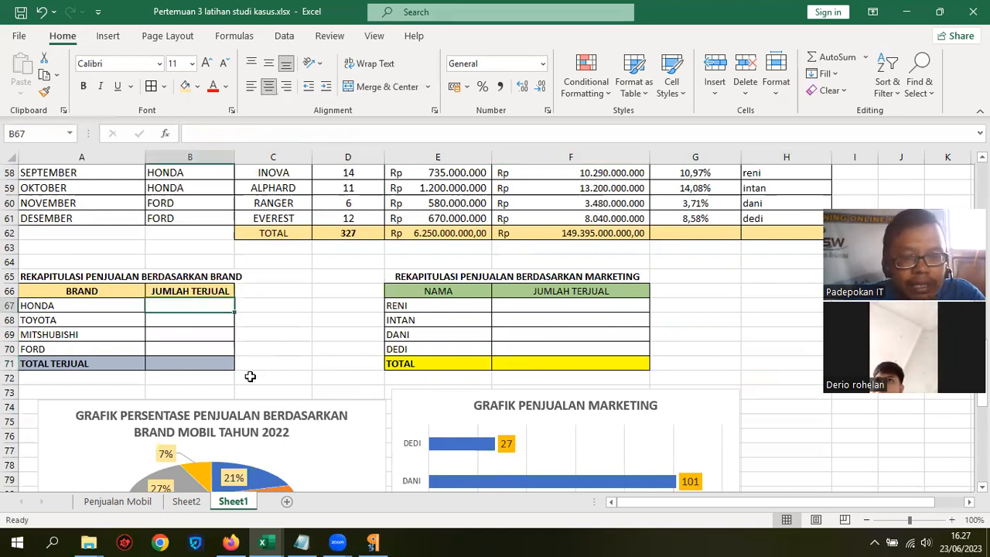
pyautogui.write('44')
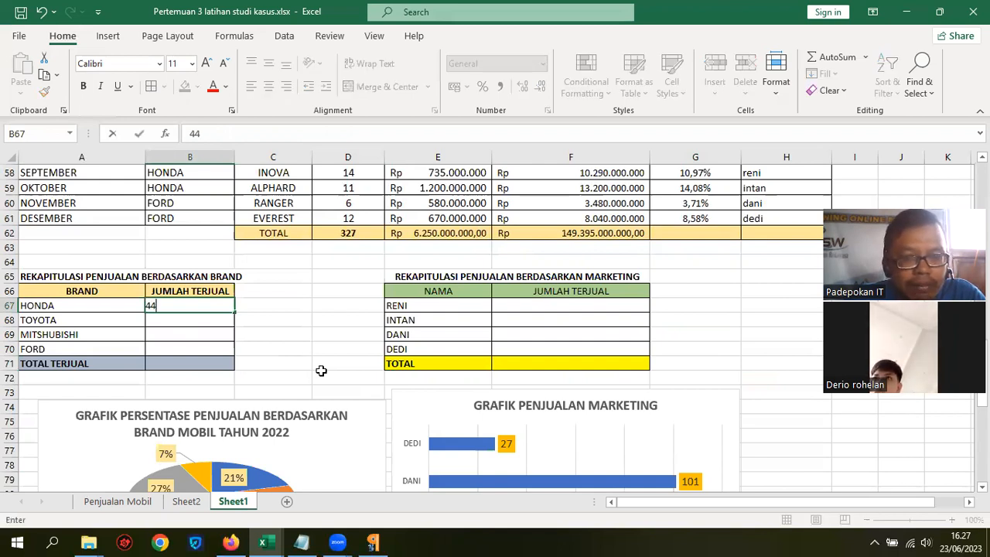
pyautogui.click(345, 455)
pyautogui.scroll(-2, 348, 454)
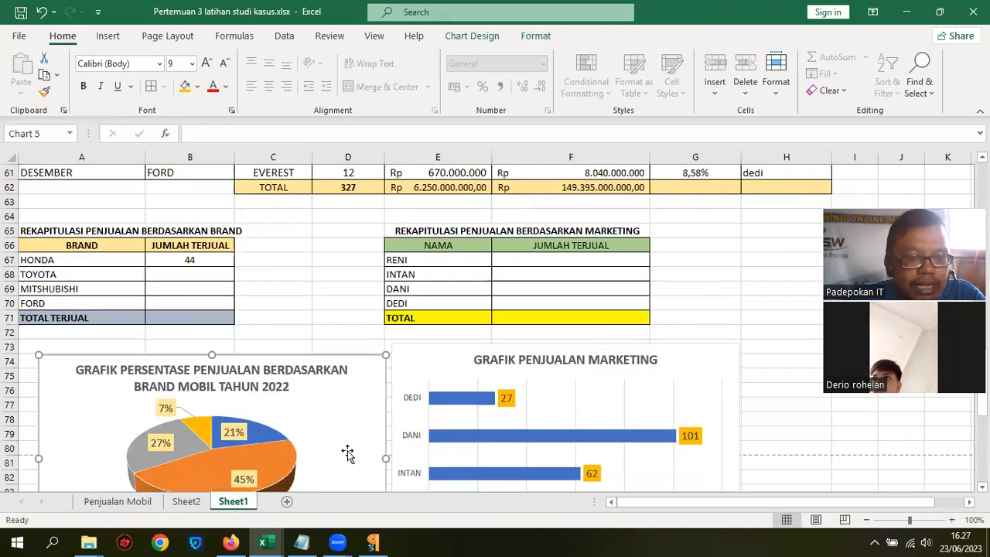
pyautogui.scroll(2, 347, 453)
pyautogui.click(189, 306)
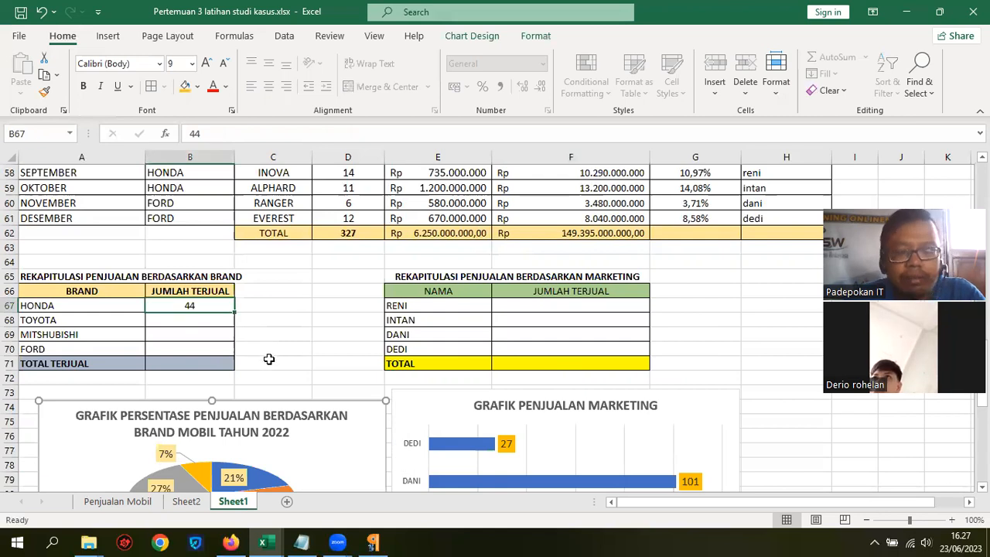
pyautogui.press('Delete')
pyautogui.click(304, 334)
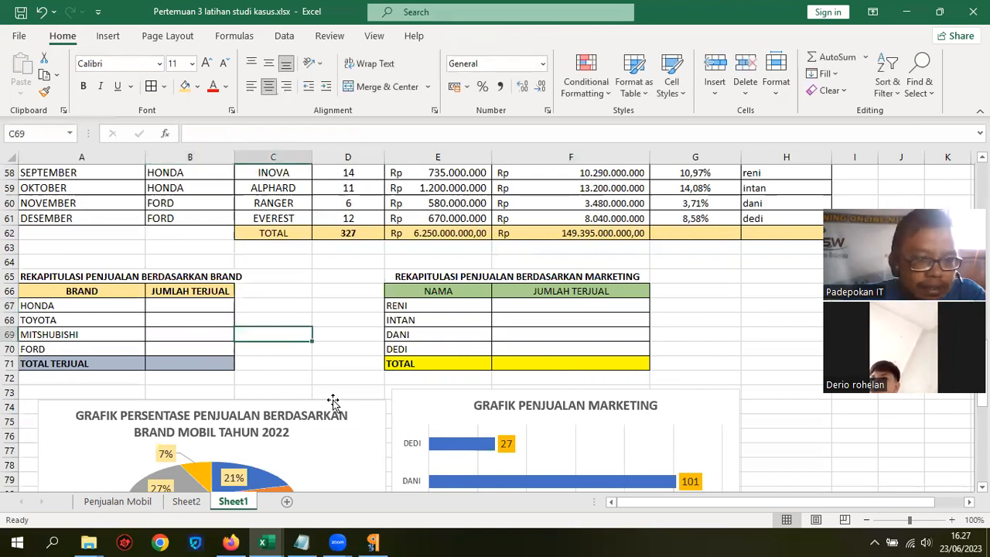
# Delete the copied brand pie chart and the copied marketing bar chart below the 2022 recap tables.
pyautogui.scroll(-1, 280, 428)
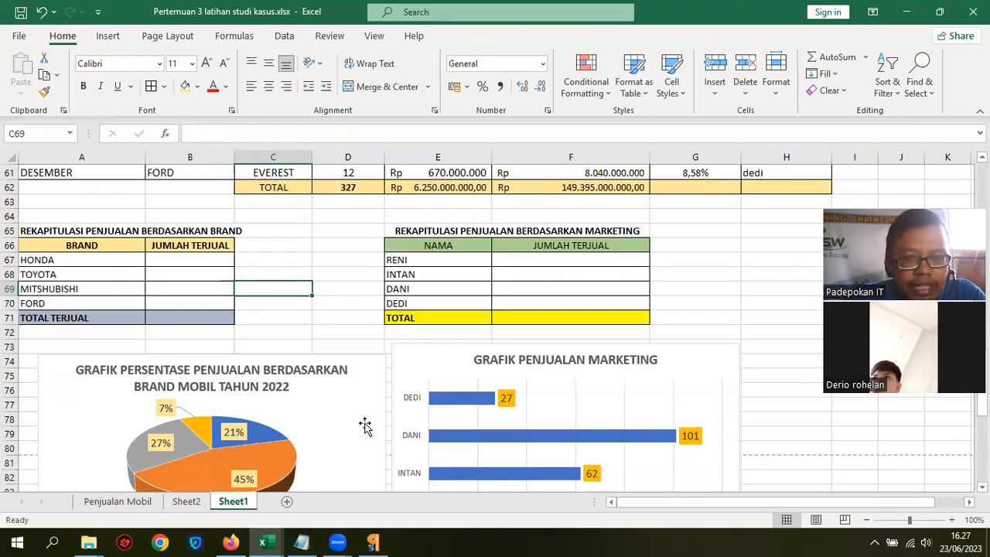
pyautogui.click(268, 362)
pyautogui.click(387, 385)
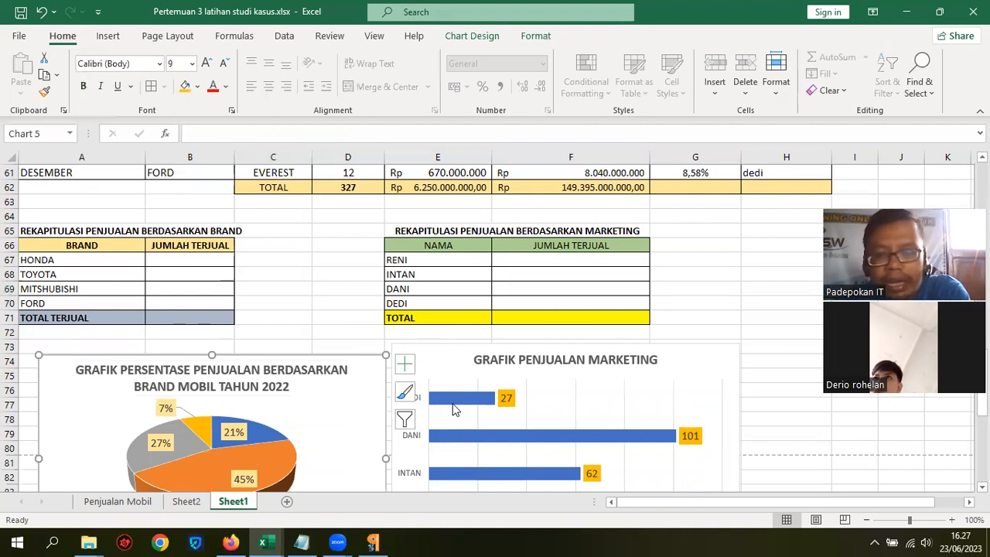
pyautogui.press('Delete')
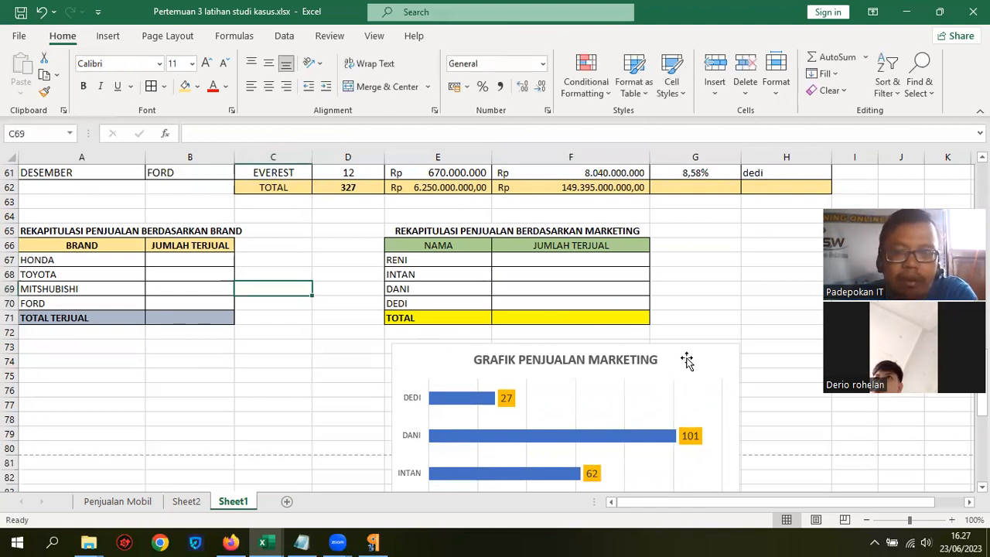
pyautogui.click(720, 379)
pyautogui.press('Delete')
pyautogui.click(654, 391)
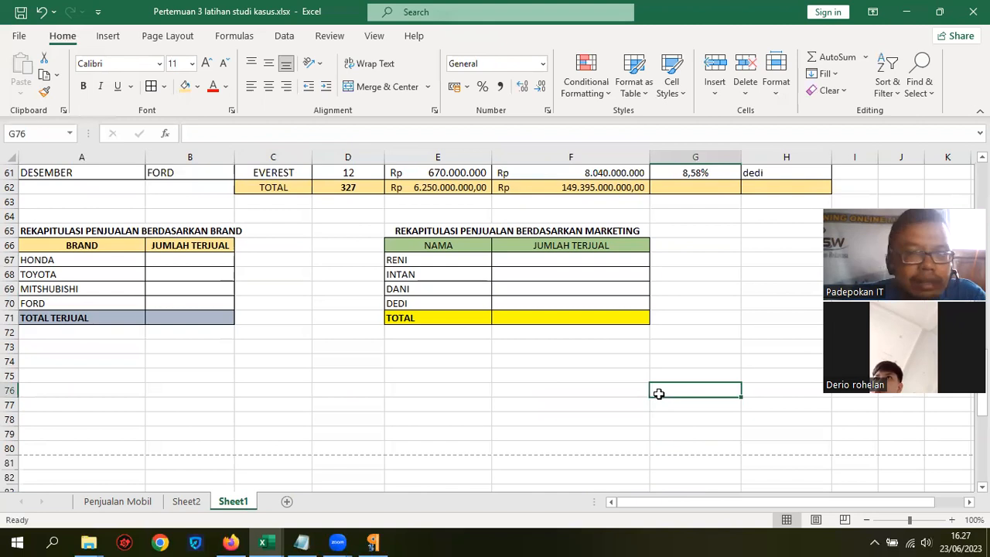
# Compare the QTY TERJUAL totals in D62 and D17, and review the emptied JUMLAH TERJUAL cells of both 2022 recaps.
pyautogui.scroll(4, 440, 188)
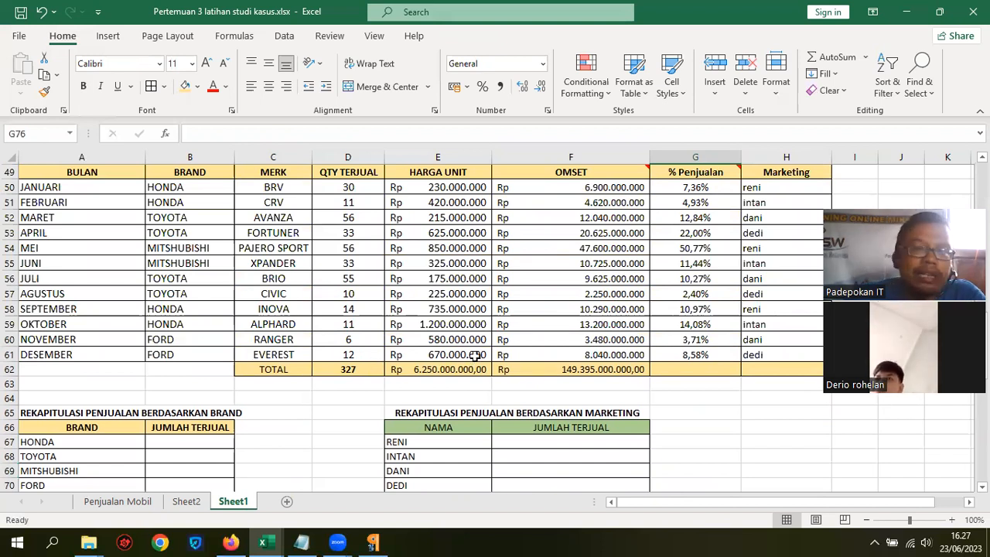
pyautogui.scroll(-1, 394, 459)
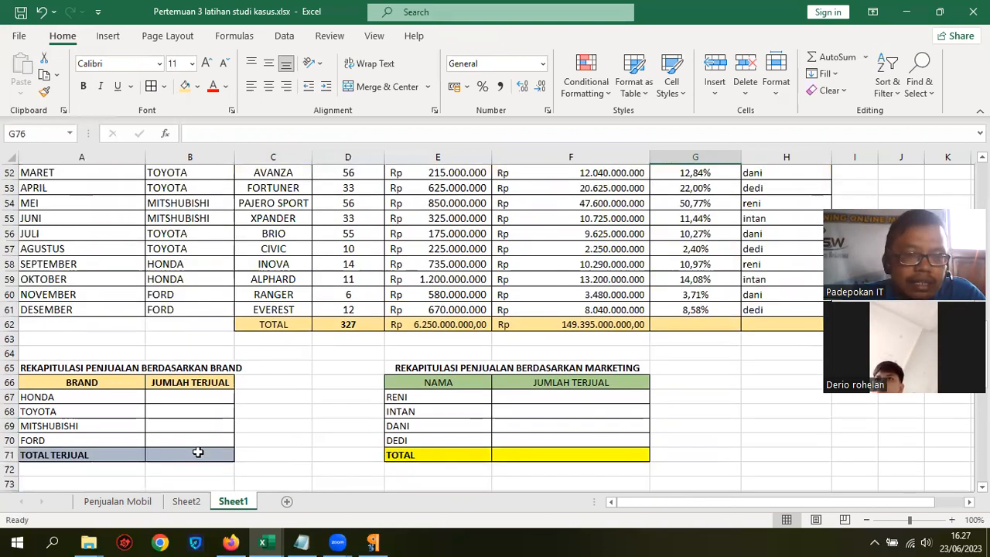
pyautogui.click(193, 410)
pyautogui.click(191, 395)
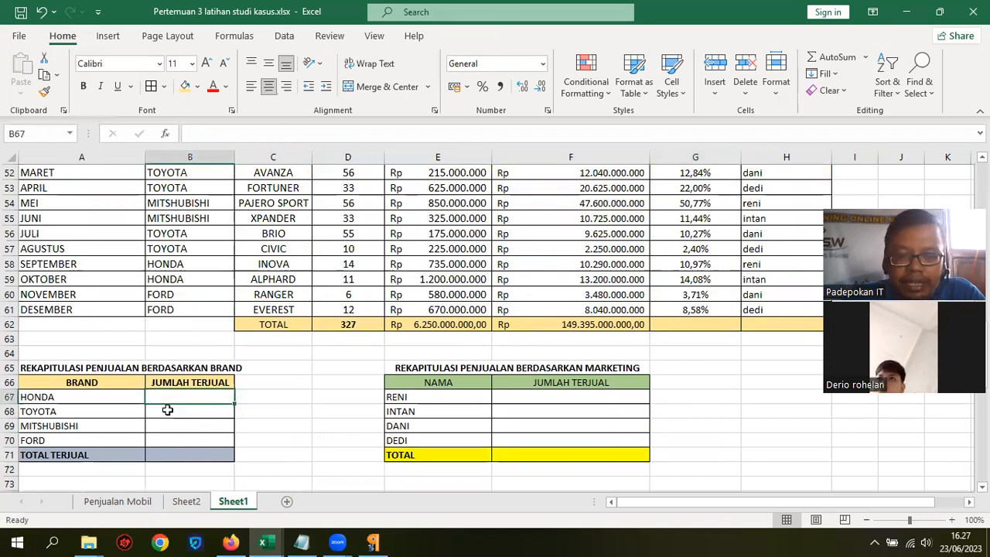
pyautogui.click(192, 440)
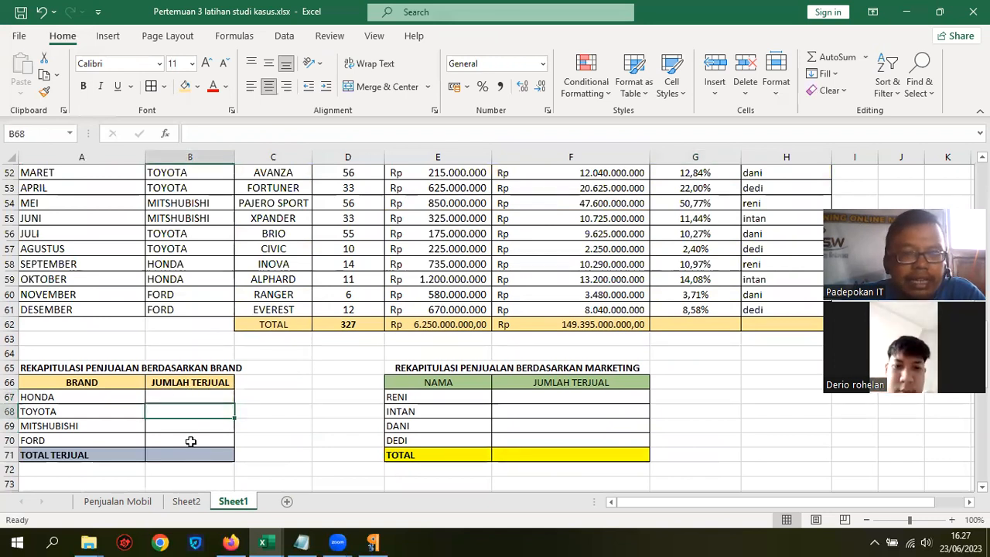
pyautogui.scroll(1, 354, 263)
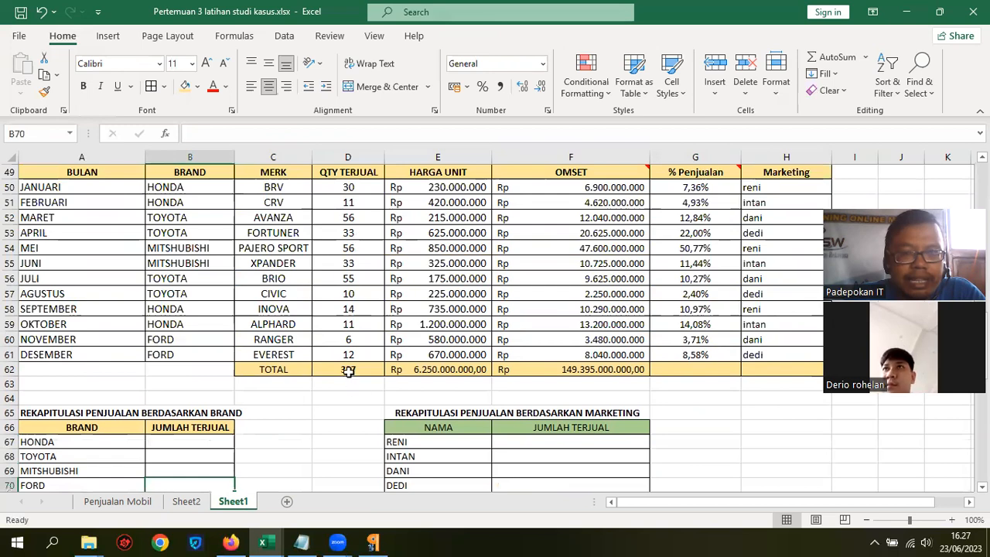
pyautogui.click(348, 371)
pyautogui.scroll(7, 368, 391)
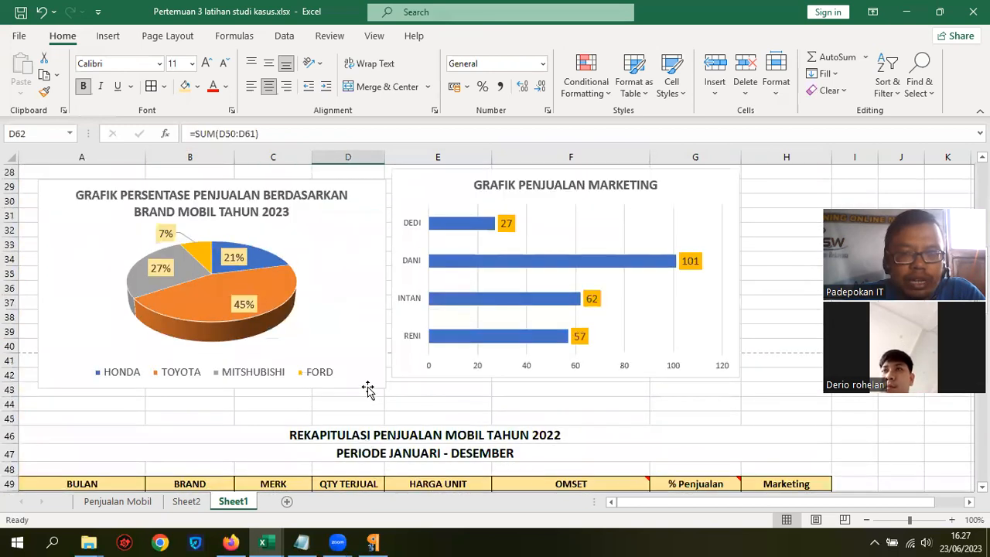
pyautogui.scroll(2, 402, 348)
pyautogui.scroll(4, 396, 341)
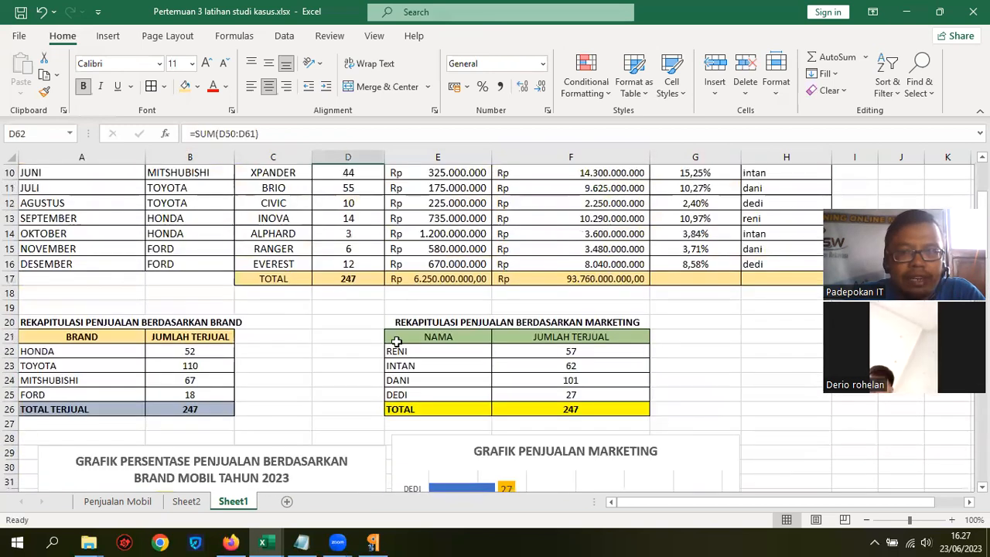
pyautogui.click(358, 280)
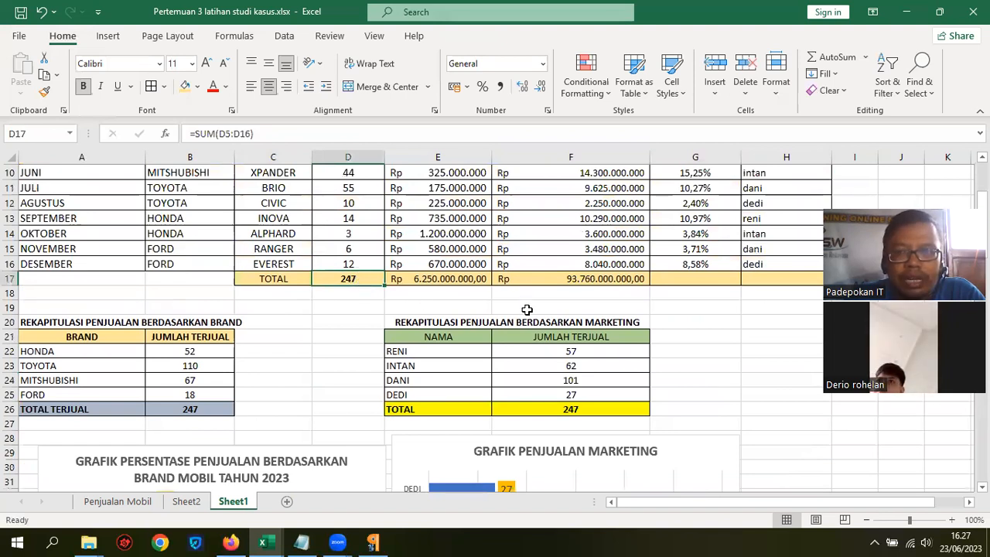
pyautogui.scroll(-12, 553, 363)
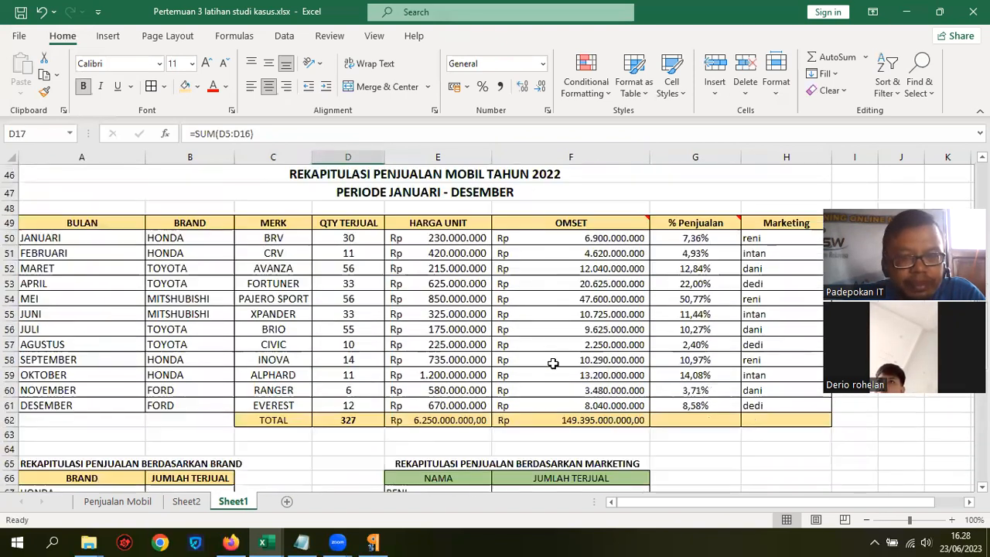
pyautogui.scroll(-3, 553, 364)
pyautogui.moveTo(179, 354); pyautogui.dragTo(194, 393)
pyautogui.moveTo(585, 356); pyautogui.dragTo(598, 404)
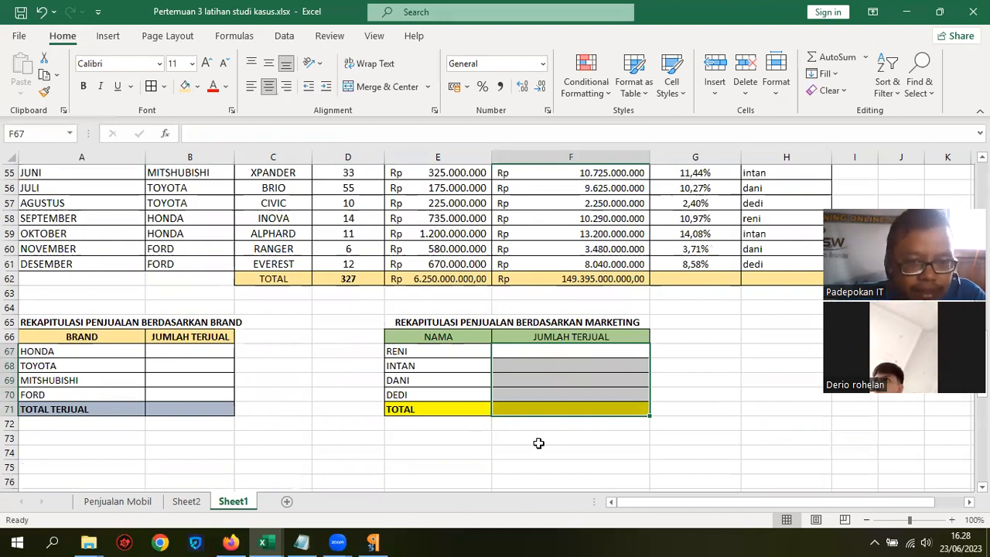
pyautogui.click(618, 452)
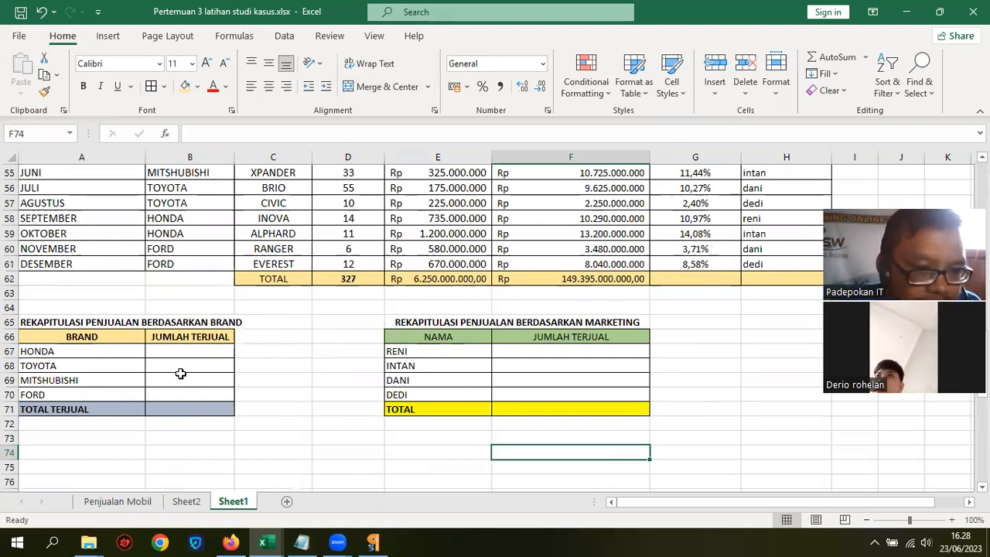
pyautogui.click(191, 351)
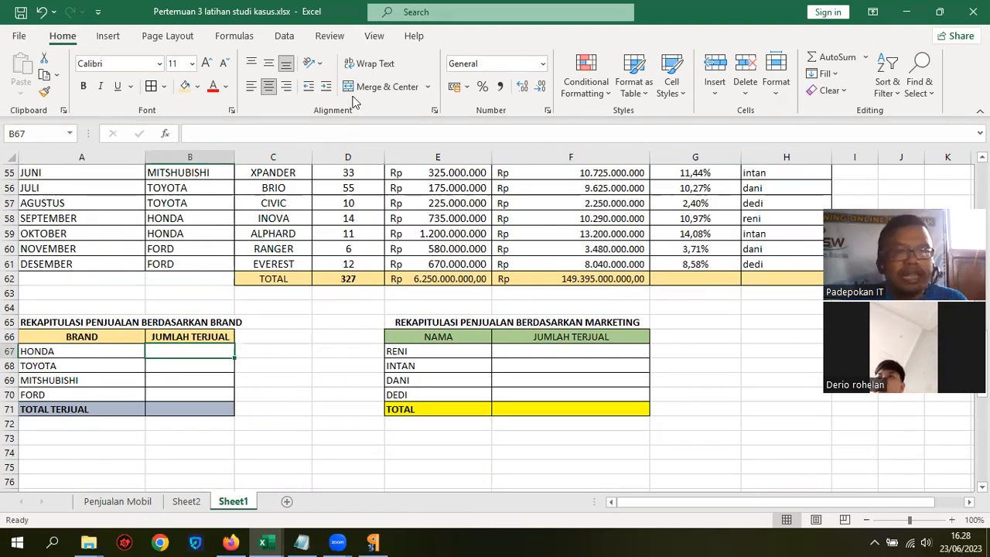
# Examine how the 2023 and 2022 reports are divided into pages in Page Break Preview, and return to Normal view.
pyautogui.click(375, 36)
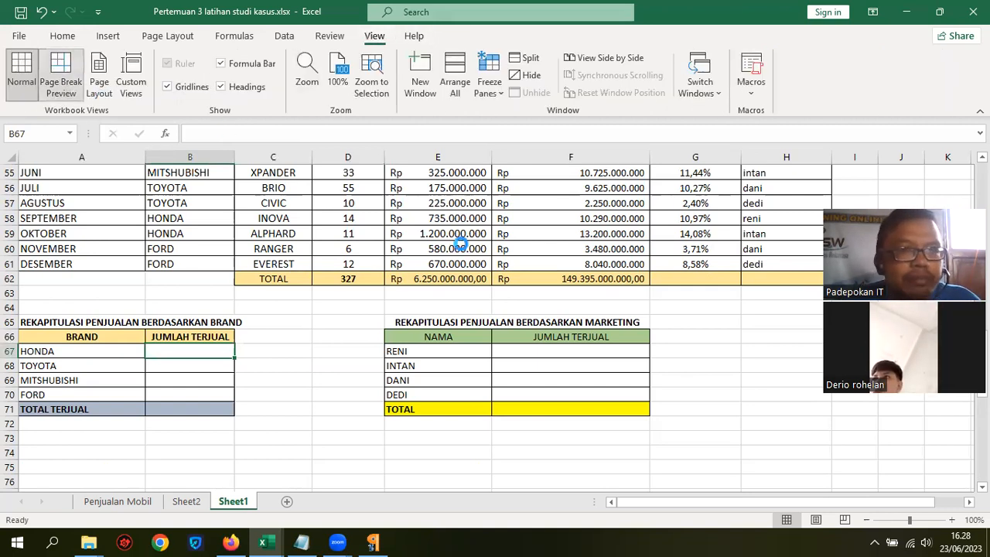
pyautogui.scroll(8, 608, 288)
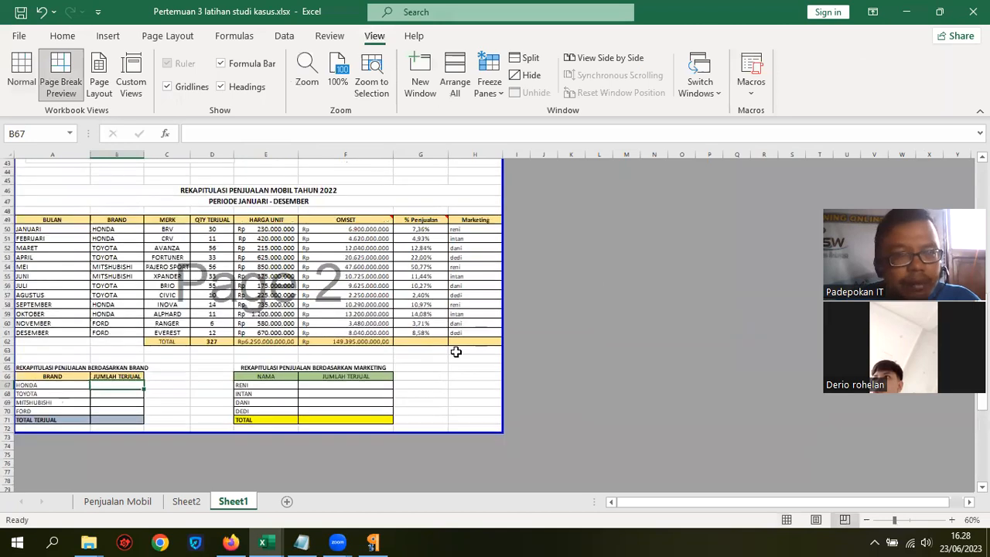
pyautogui.scroll(4, 479, 340)
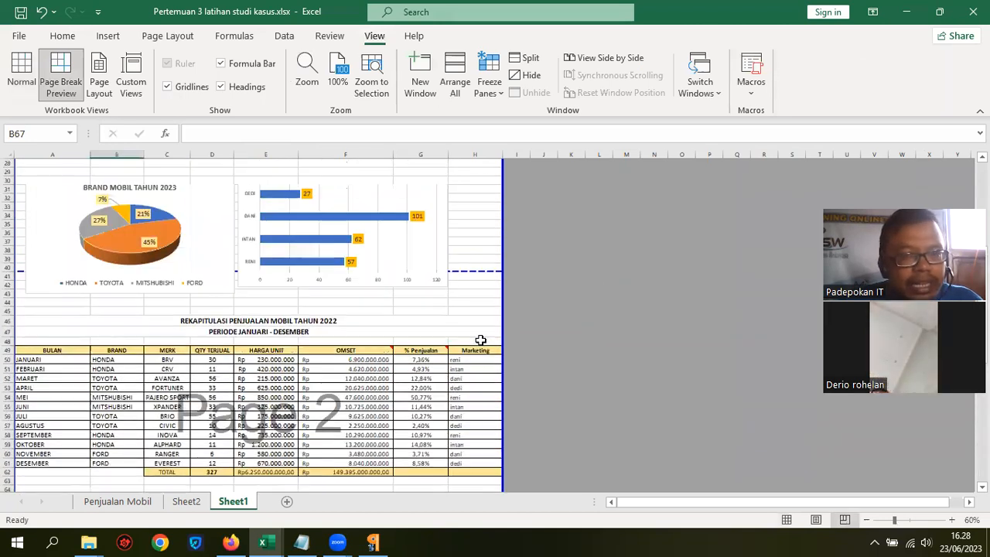
pyautogui.scroll(4, 484, 339)
pyautogui.scroll(2, 484, 338)
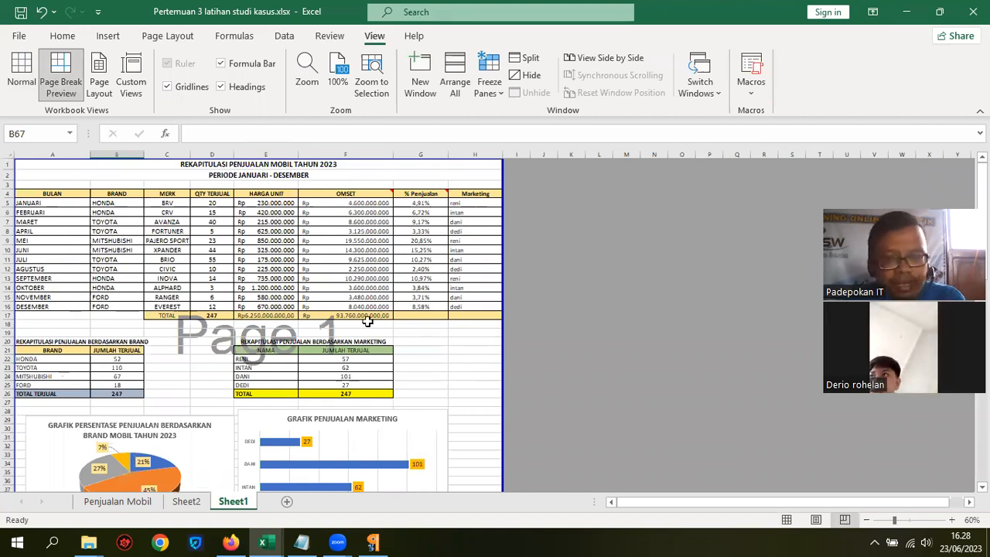
pyautogui.scroll(-1, 305, 309)
pyautogui.scroll(-9, 350, 285)
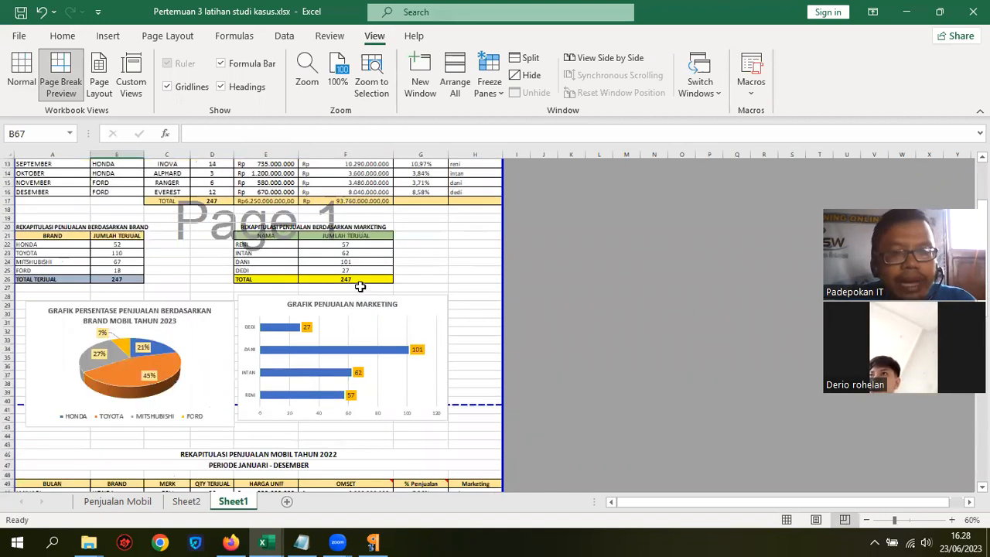
pyautogui.scroll(-2, 293, 384)
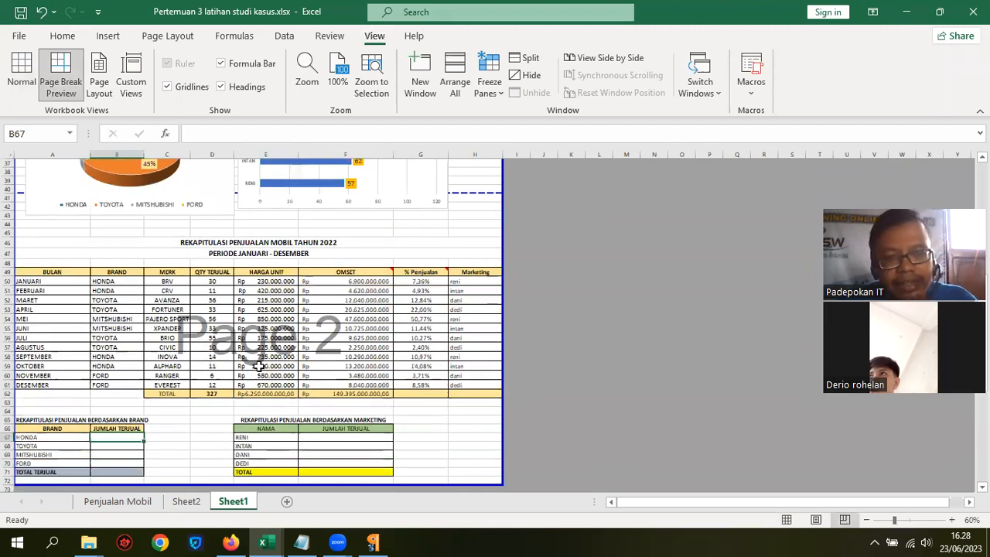
pyautogui.scroll(1, 363, 360)
pyautogui.scroll(11, 365, 360)
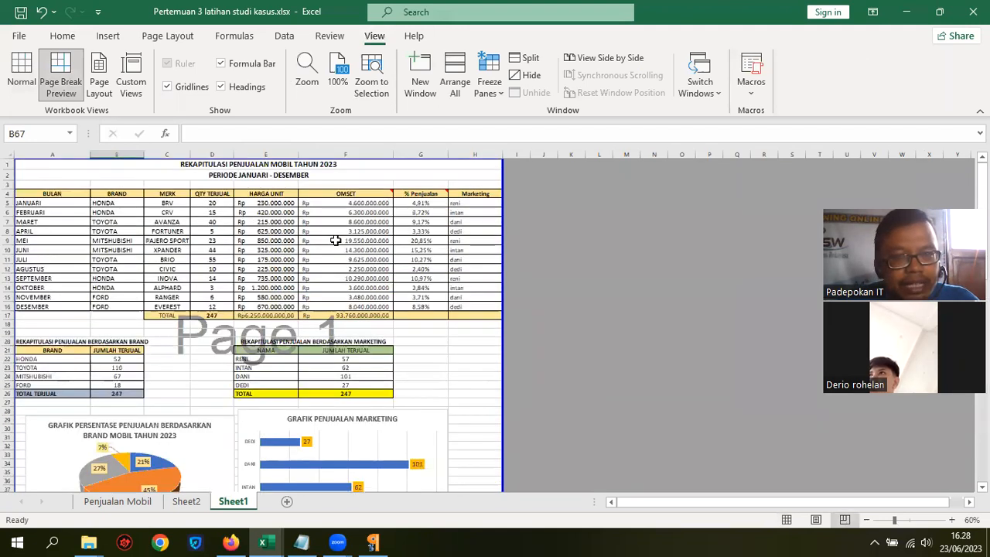
pyautogui.scroll(-9, 360, 366)
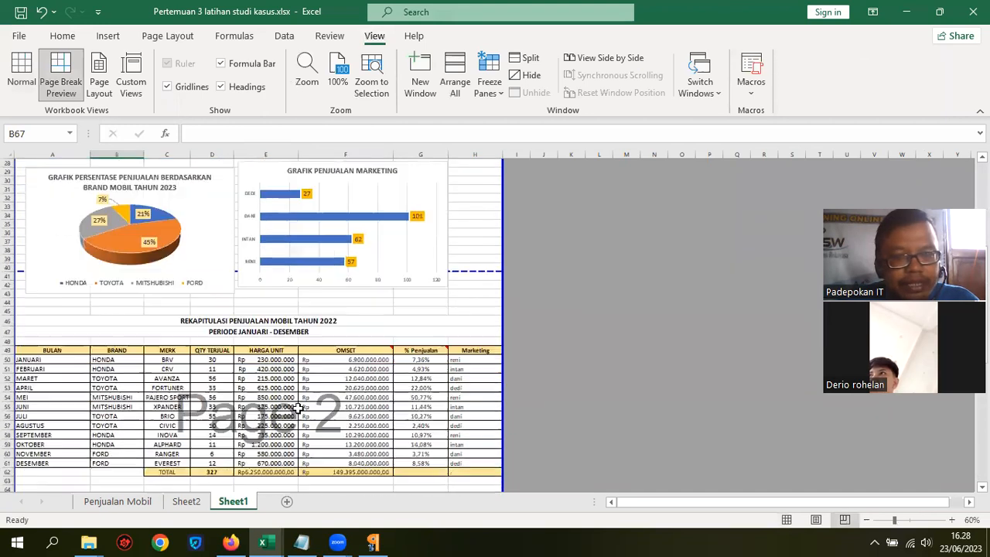
pyautogui.scroll(9, 348, 397)
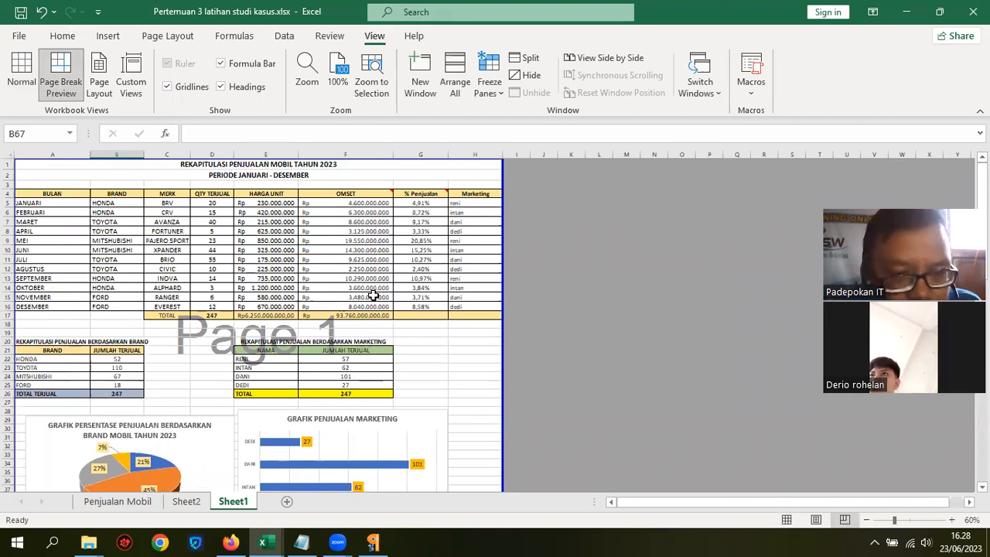
pyautogui.scroll(-9, 373, 296)
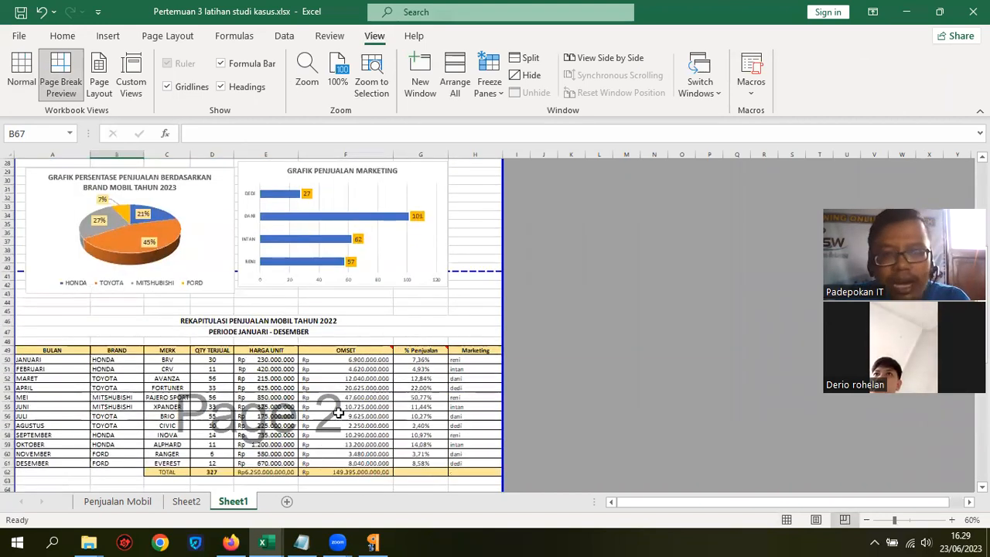
pyautogui.scroll(-4, 232, 468)
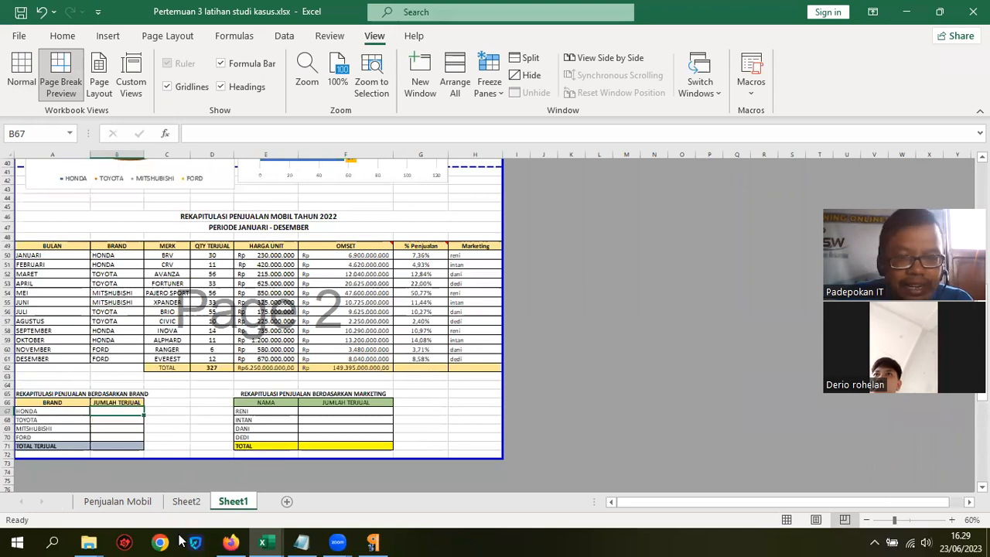
pyautogui.click(23, 81)
pyautogui.click(727, 429)
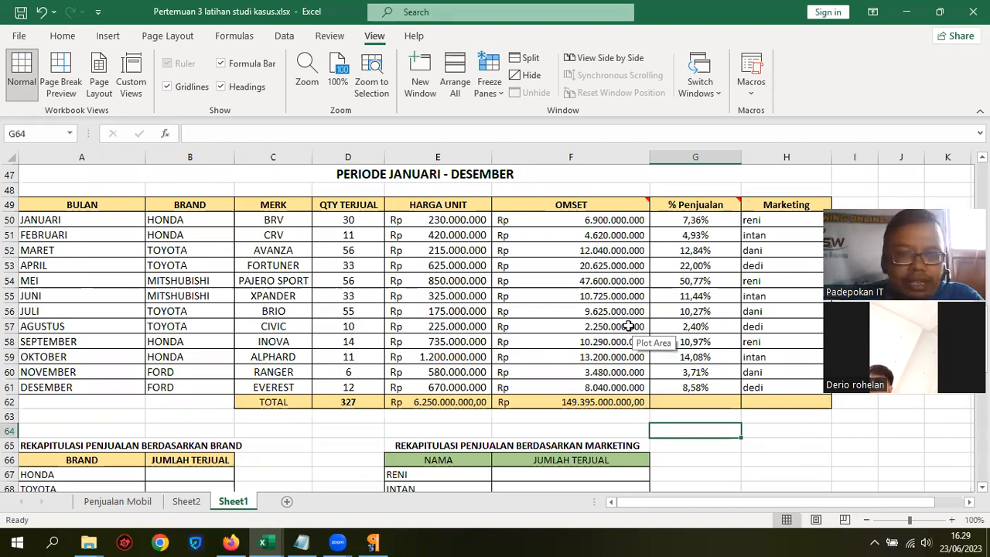
# Switch to Notepad and review the Excel formula notes in Catatan Pertemuan 3.txt from the beginning.
pyautogui.click(302, 541)
pyautogui.click(545, 250)
pyautogui.scroll(2, 544, 250)
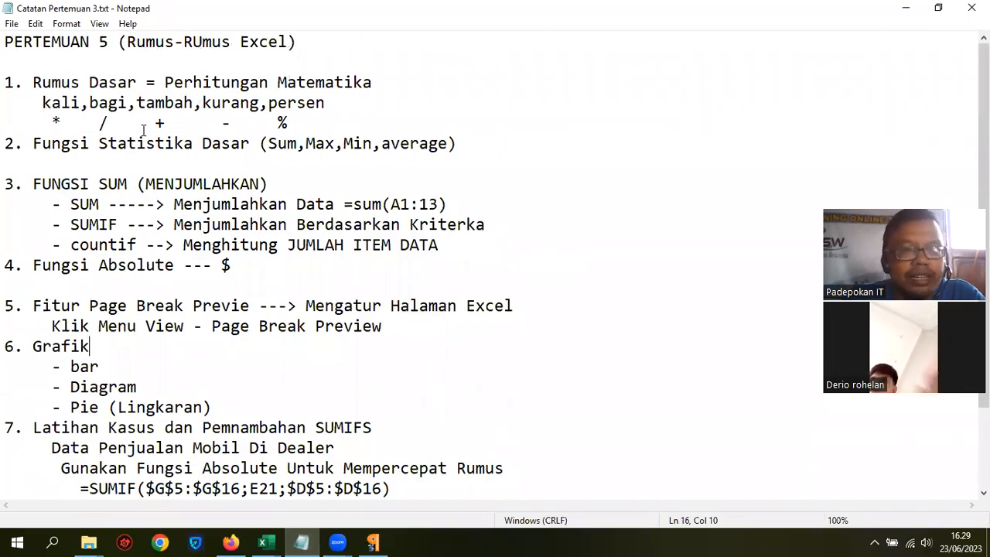
# Review the notes on arithmetic operators, basic statistical functions and the SUM function in items 1 to 3.
pyautogui.moveTo(39, 81); pyautogui.dragTo(379, 81)
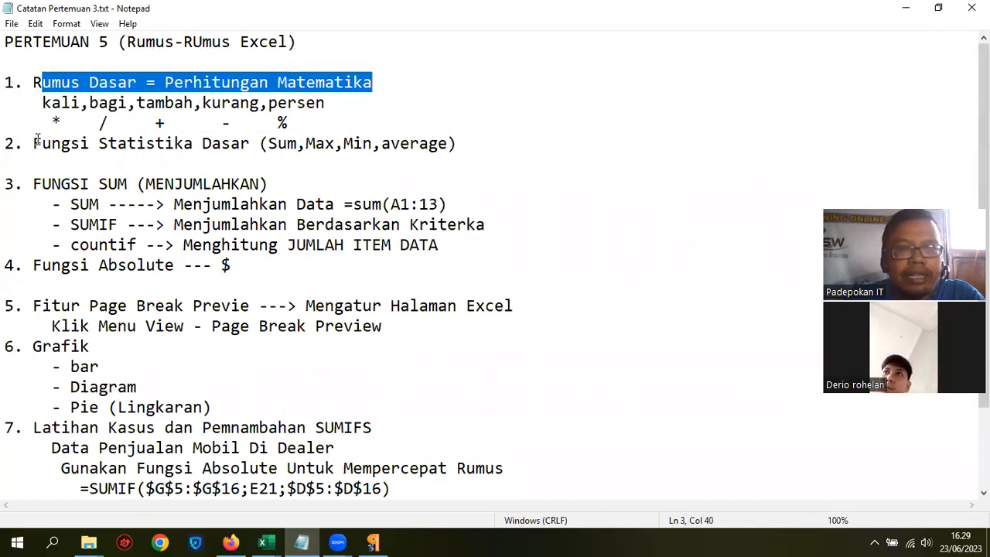
pyautogui.moveTo(71, 124); pyautogui.dragTo(52, 125)
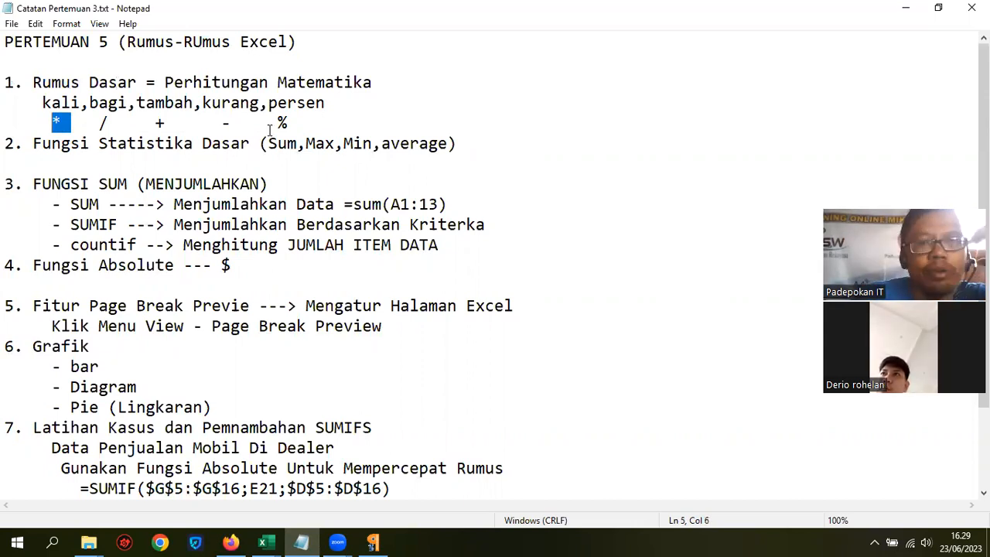
pyautogui.moveTo(292, 123)
pyautogui.mouseDown()
pyautogui.moveTo(270, 123)
pyautogui.moveTo(286, 124)
pyautogui.mouseUp()
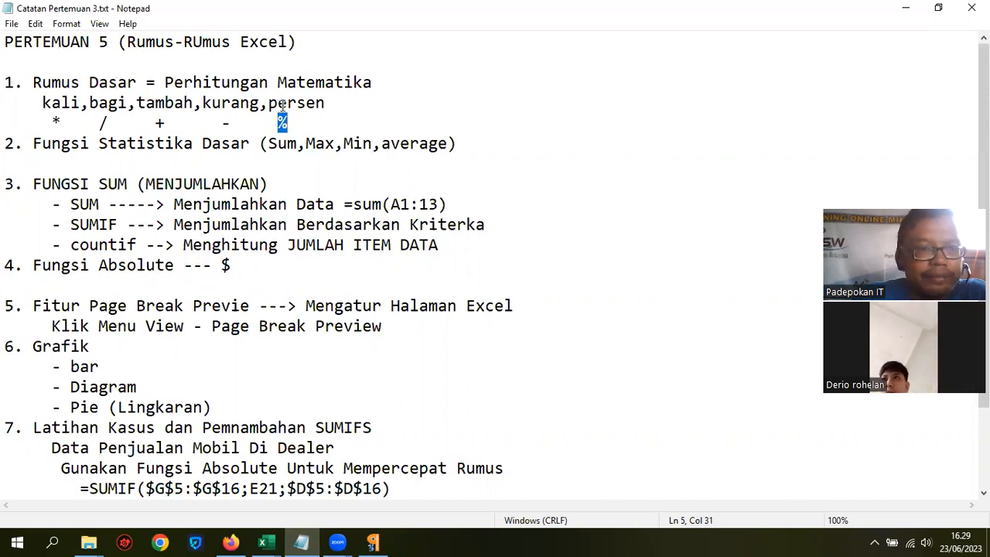
pyautogui.moveTo(34, 143); pyautogui.dragTo(450, 145)
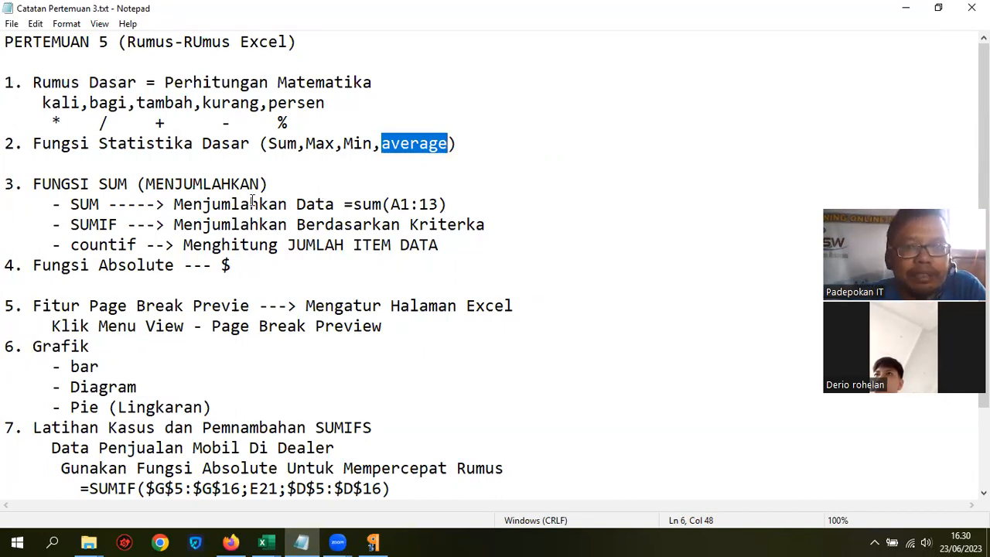
pyautogui.moveTo(456, 204); pyautogui.dragTo(69, 209)
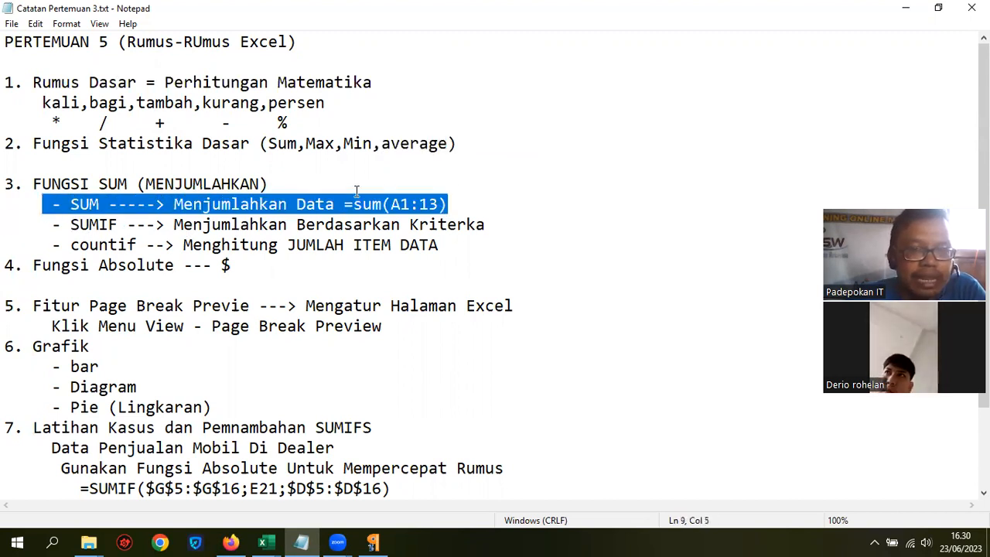
# Correct "Kriterka" to "Kriteria" in the SUMIF line of the notes.
pyautogui.click(71, 224)
pyautogui.moveTo(116, 225); pyautogui.dragTo(117, 225)
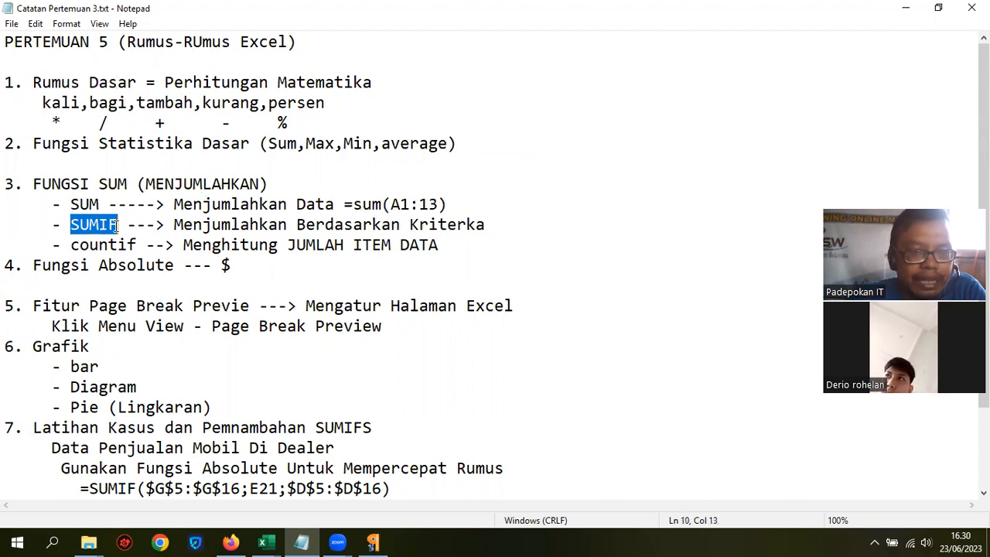
pyautogui.click(475, 224)
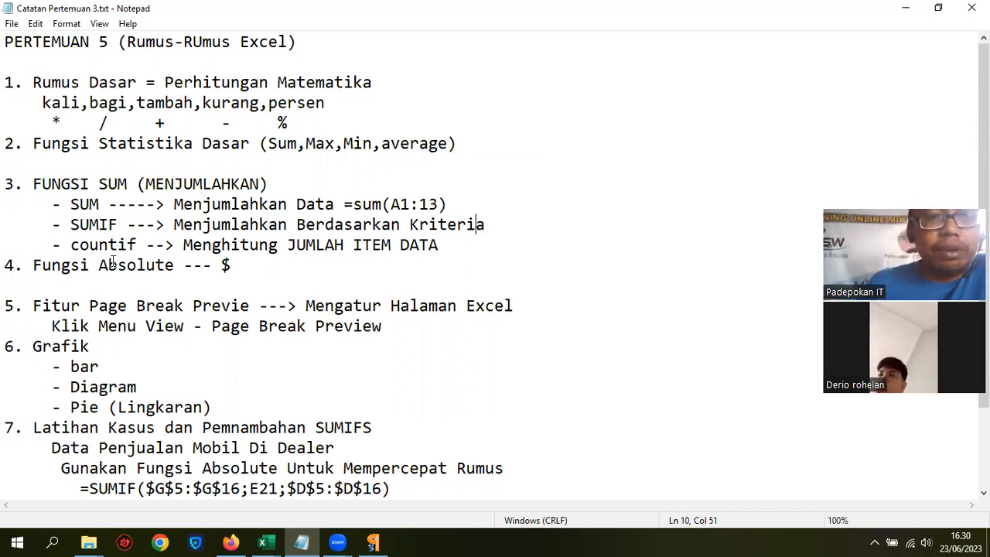
pyautogui.moveTo(71, 224); pyautogui.dragTo(511, 224)
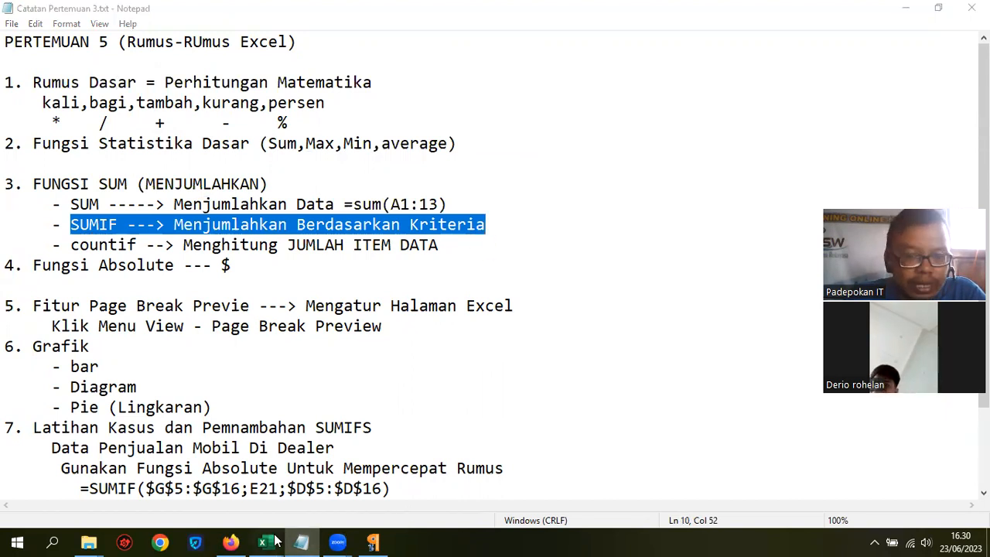
# Switch to Excel and enter =COUNTIF(B50:B61;"honda") in B62 to count the HONDA entries in the 2022 BRAND column.
pyautogui.moveTo(274, 539)
pyautogui.click(356, 495)
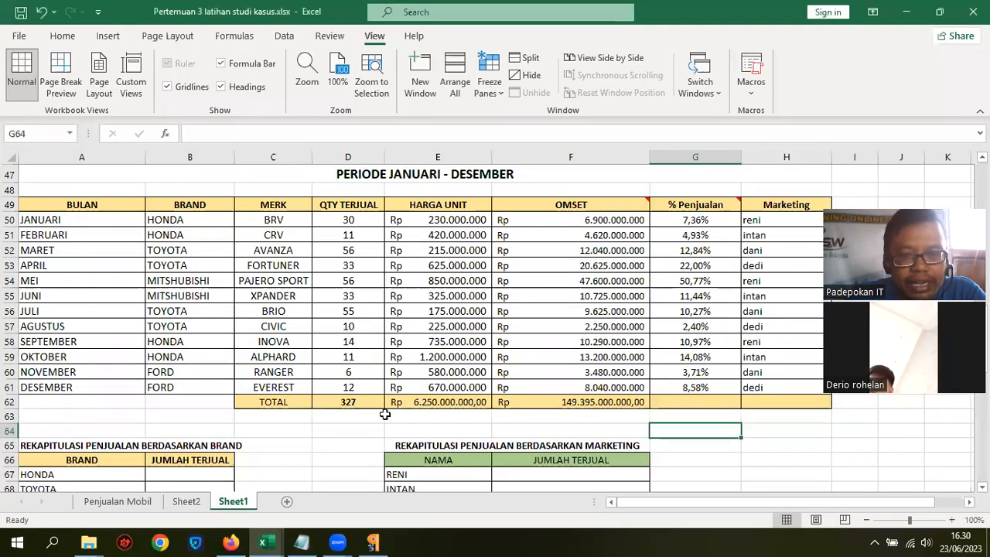
pyautogui.click(183, 405)
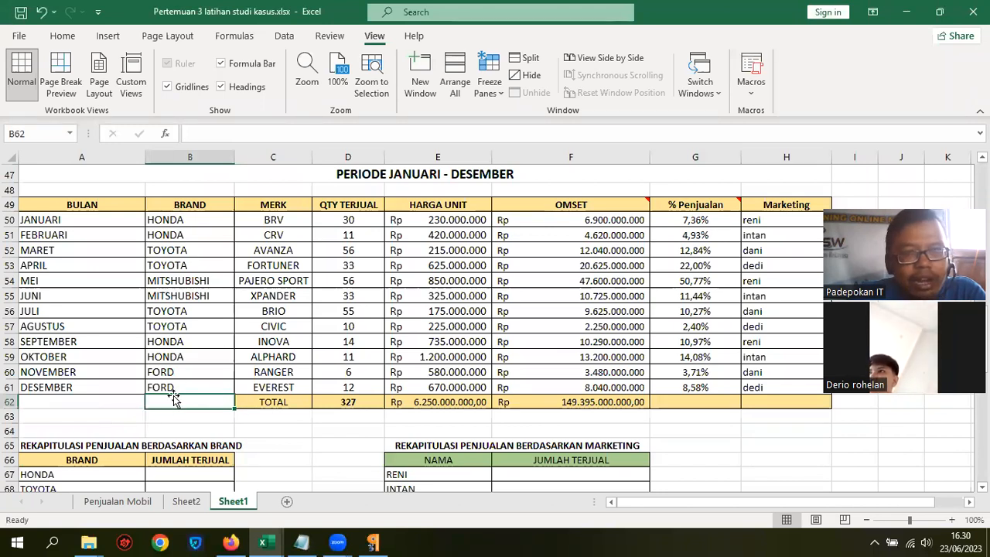
pyautogui.click(99, 403)
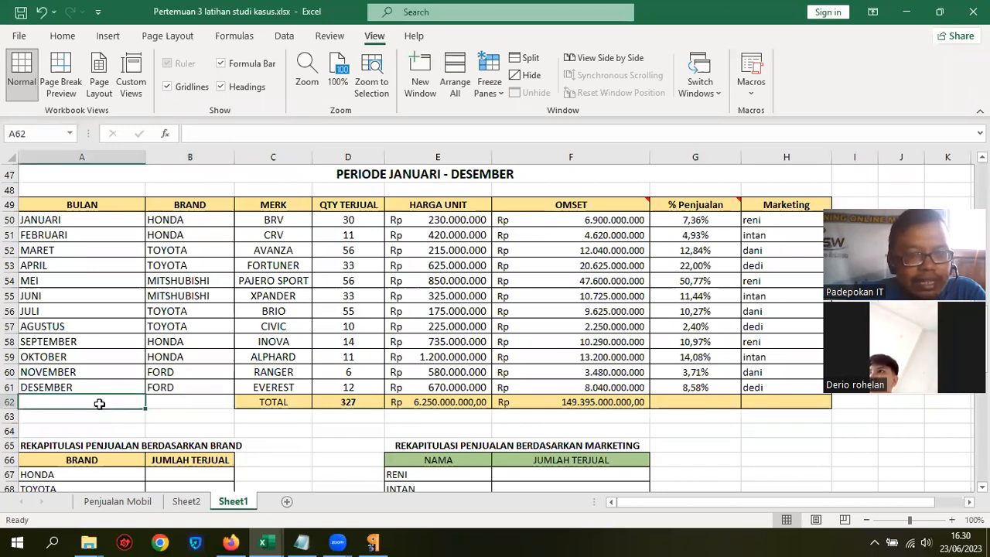
pyautogui.click(193, 412)
pyautogui.click(187, 403)
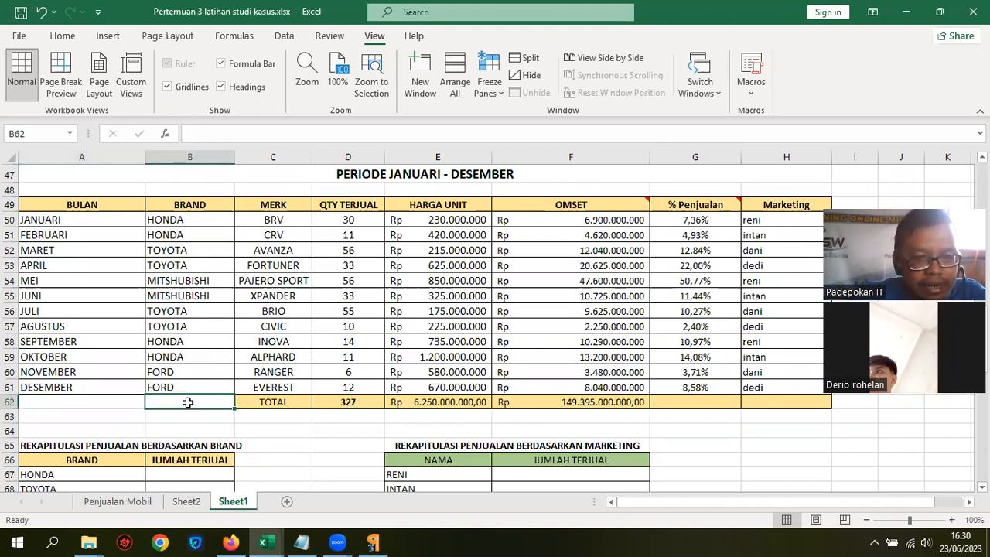
pyautogui.write('=countif(')
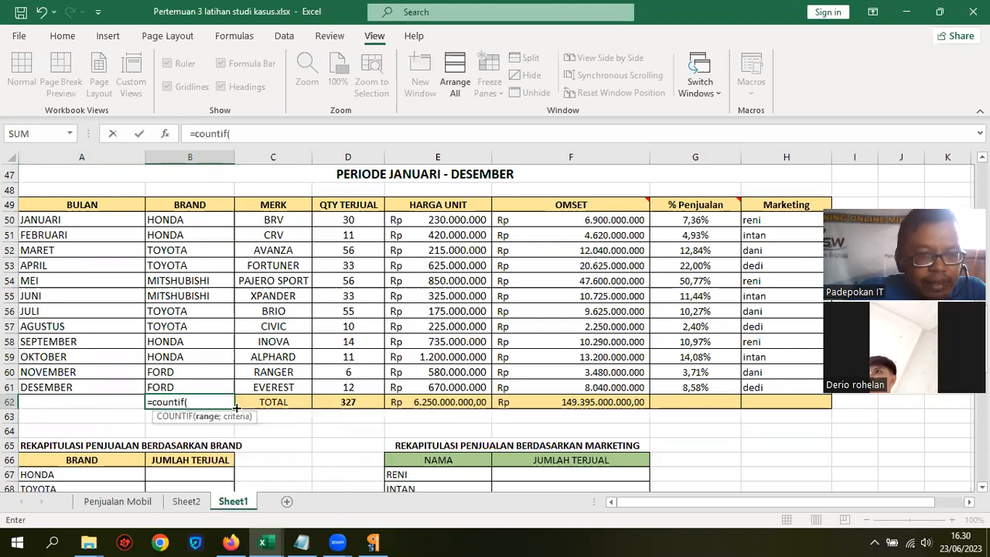
pyautogui.moveTo(199, 219); pyautogui.dragTo(206, 377)
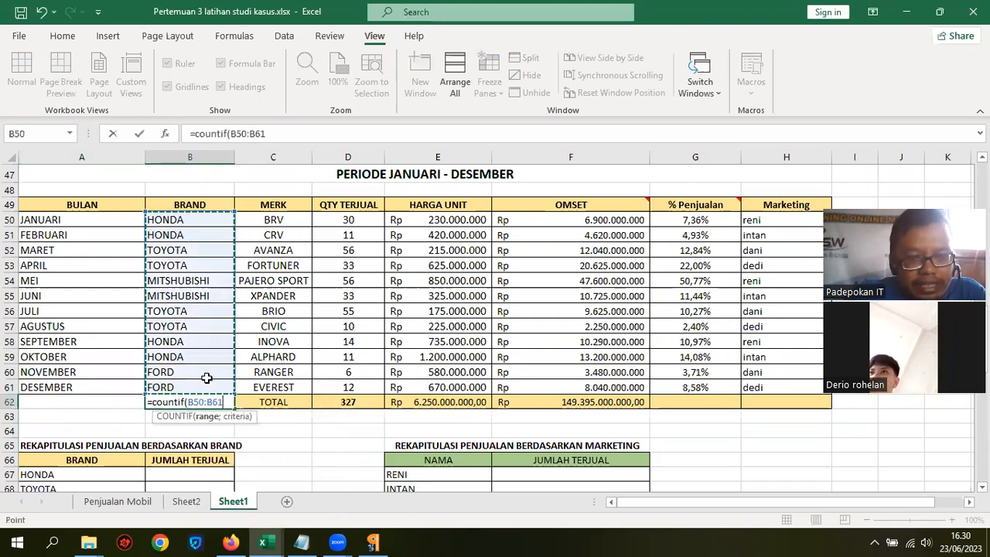
pyautogui.write(';"honda")')
pyautogui.press('Return')
pyautogui.press('Up')
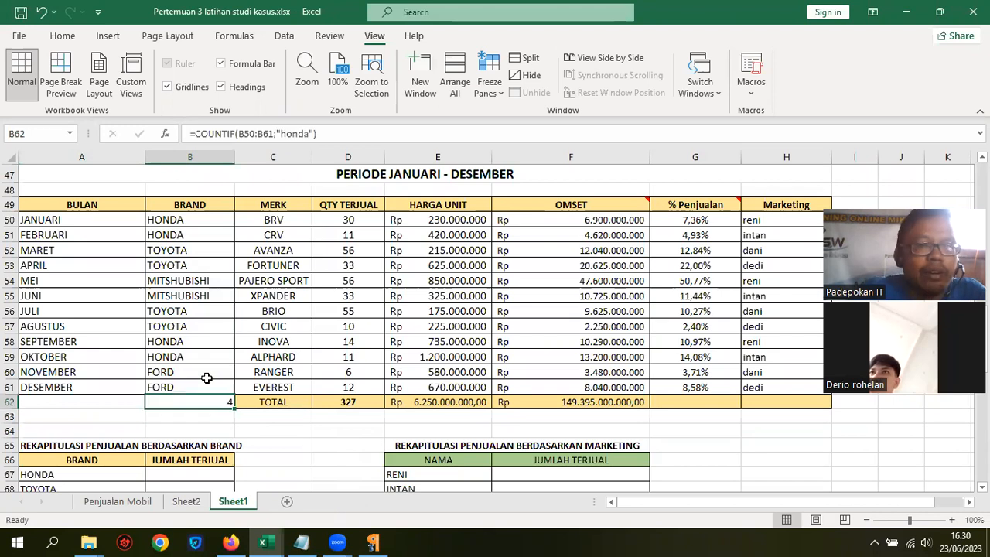
# Centre the COUNTIF result in B62, and clear the formula from that cell.
pyautogui.click(62, 36)
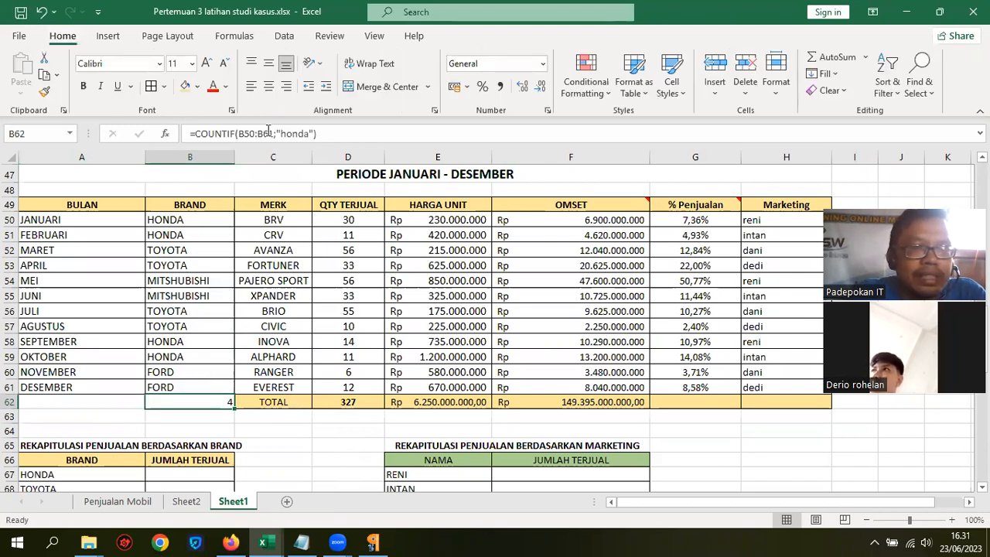
pyautogui.click(269, 91)
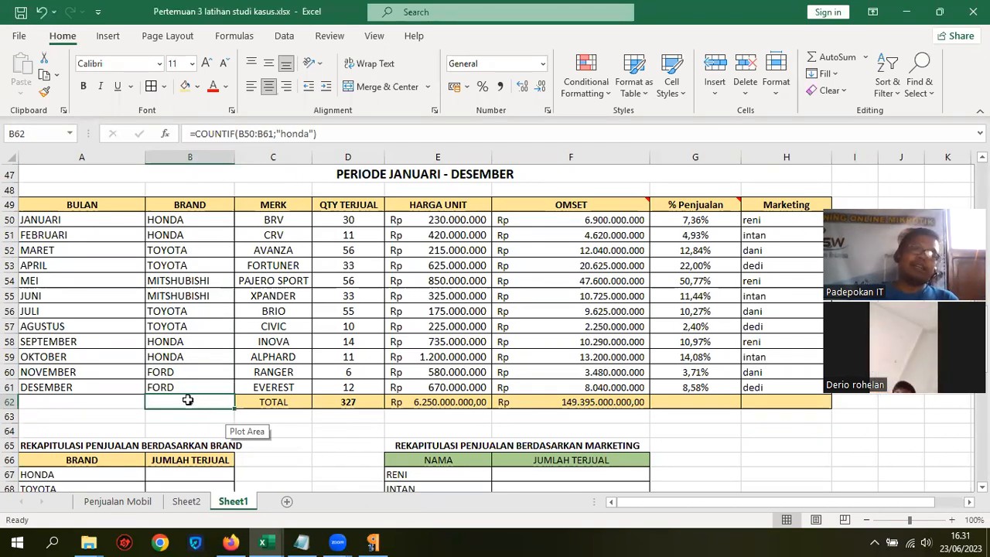
pyautogui.click(315, 431)
pyautogui.click(198, 402)
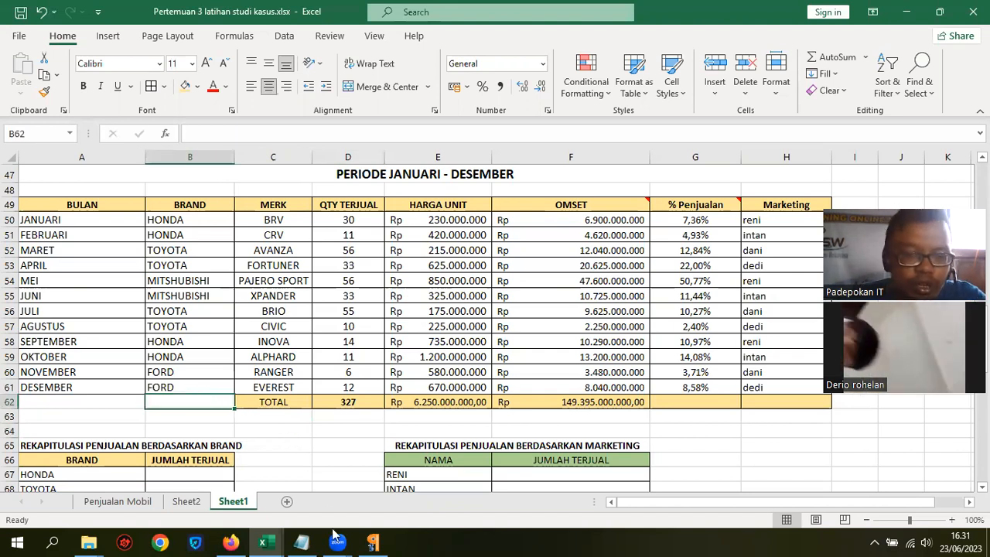
# Switch to Notepad and extend the Fungsi Absolute line of item 4 with "--> Fungsi untuk Mengunci Cell".
pyautogui.click(302, 542)
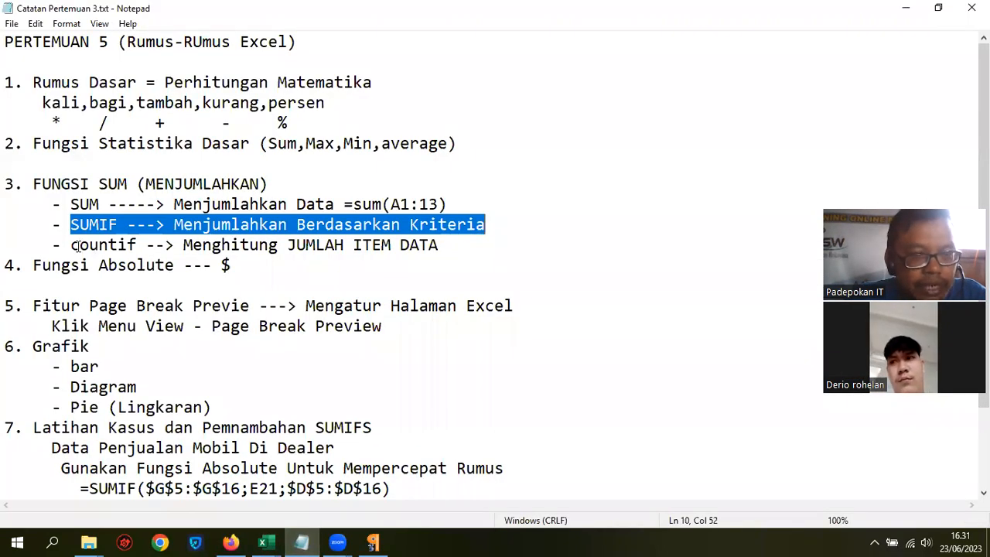
pyautogui.moveTo(79, 244); pyautogui.dragTo(455, 243)
pyautogui.moveTo(282, 273); pyautogui.dragTo(6, 274)
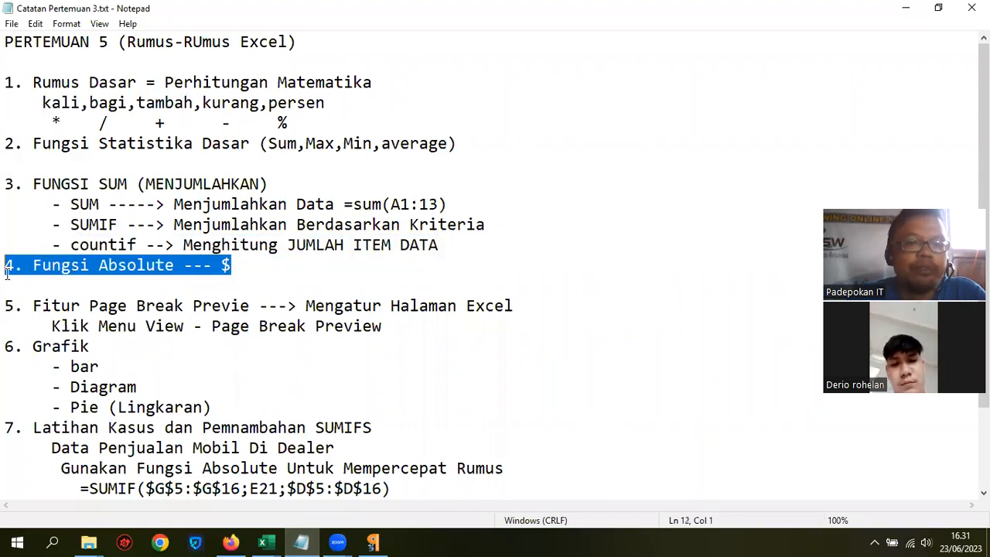
pyautogui.click(246, 270)
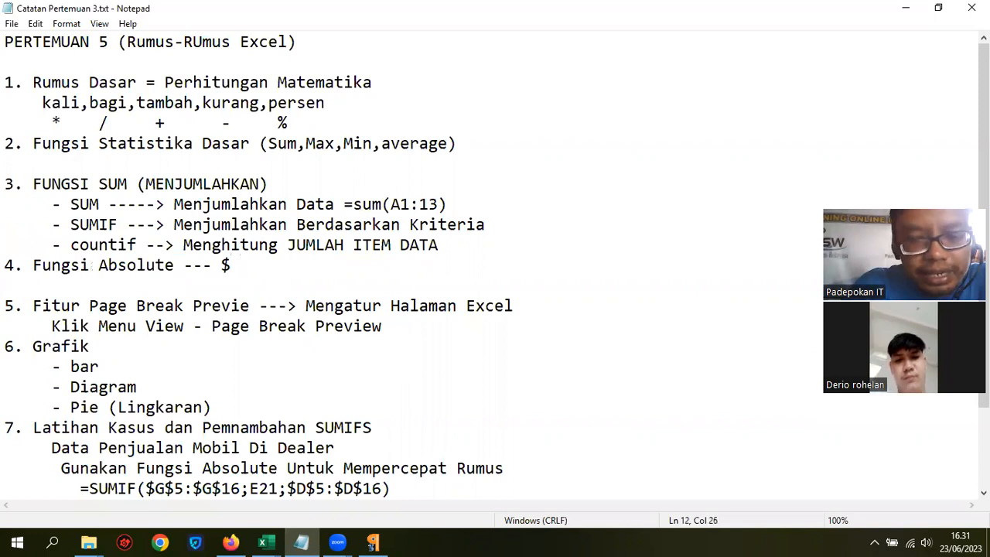
pyautogui.write('--> ')
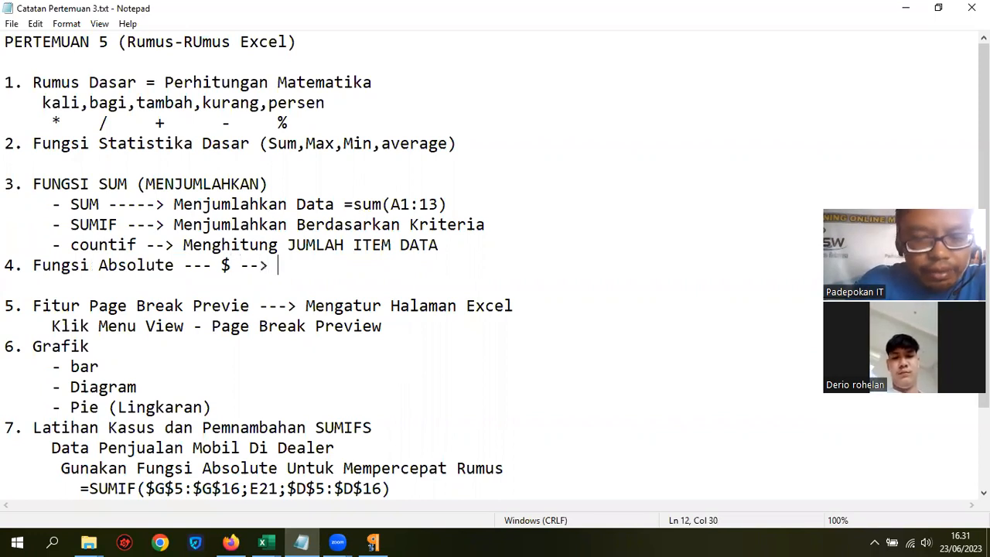
pyautogui.write('Fungsi untuk Mengunci Cell')
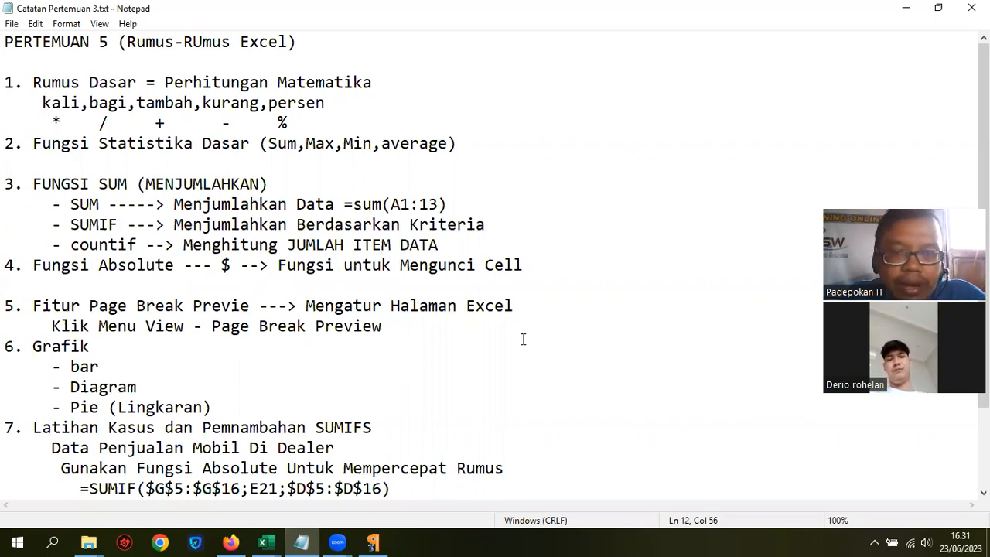
# Correct "Previe" to "Preview" in the Fitur Page Break line of item 5.
pyautogui.moveTo(105, 255); pyautogui.dragTo(6, 266)
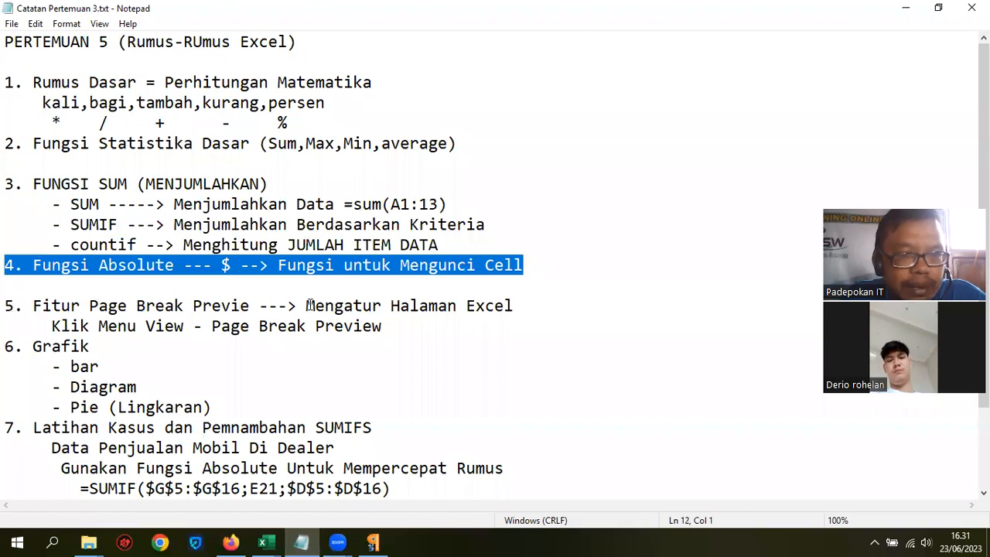
pyautogui.click(251, 310)
pyautogui.write('w')
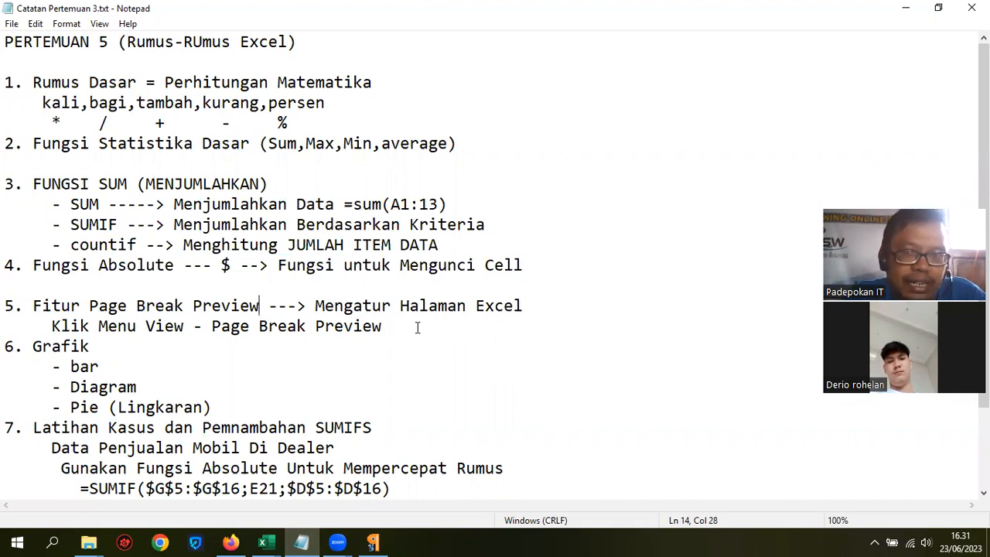
# Review the chart types listed under Grafik and the SUMIFS case exercise in item 7 of the notes.
pyautogui.scroll(-2, 417, 327)
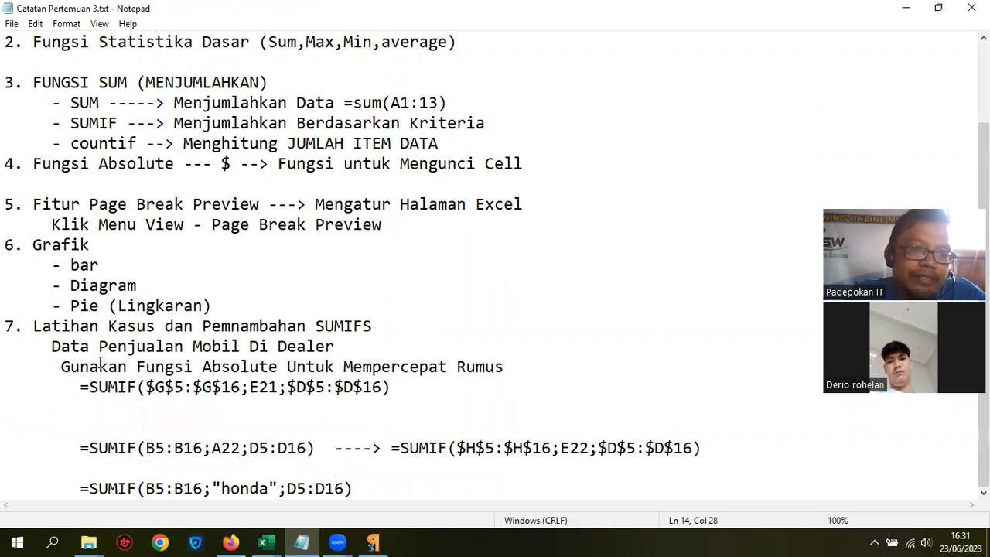
pyautogui.moveTo(101, 264); pyautogui.dragTo(33, 265)
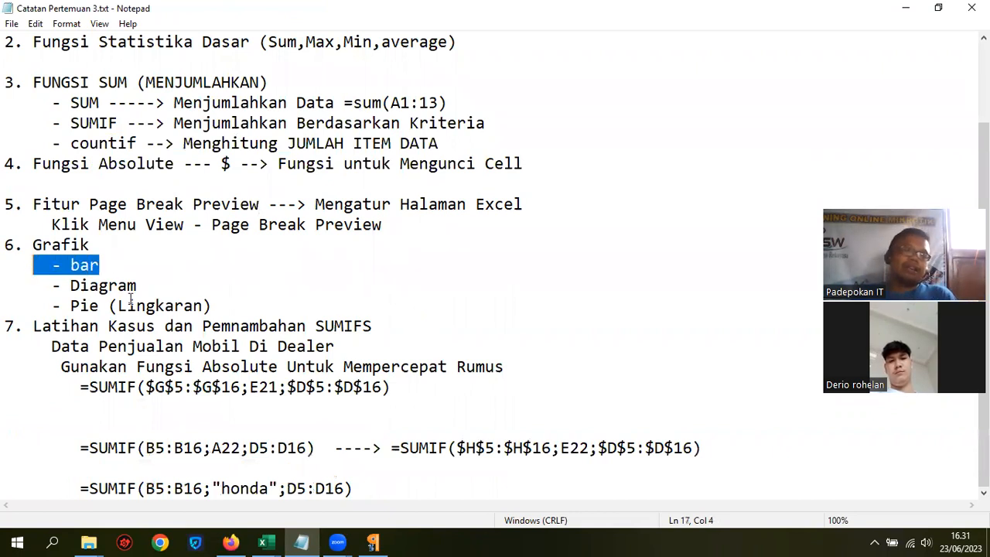
pyautogui.moveTo(189, 286); pyautogui.dragTo(43, 286)
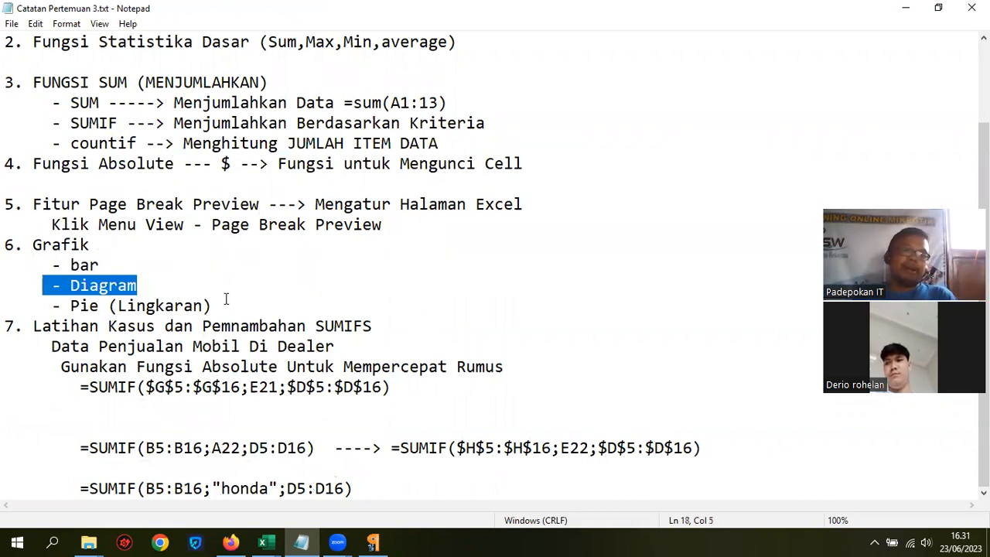
pyautogui.moveTo(221, 306); pyautogui.dragTo(31, 306)
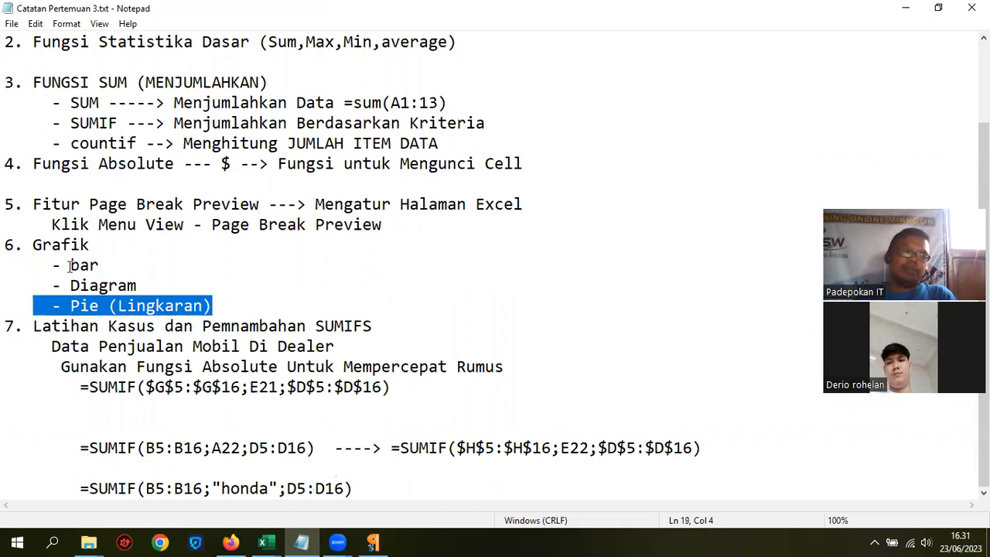
pyautogui.moveTo(51, 265); pyautogui.dragTo(106, 264)
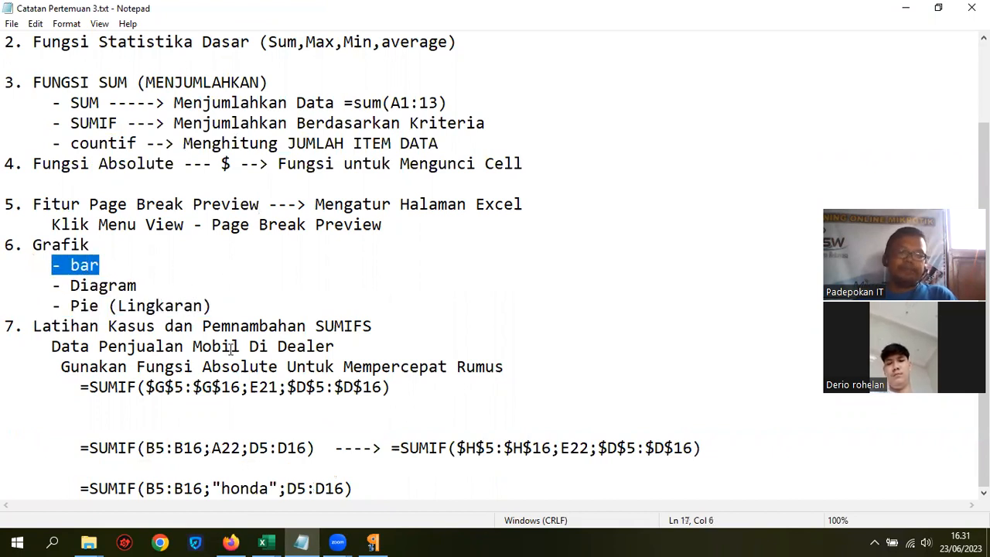
pyautogui.moveTo(392, 323); pyautogui.dragTo(4, 325)
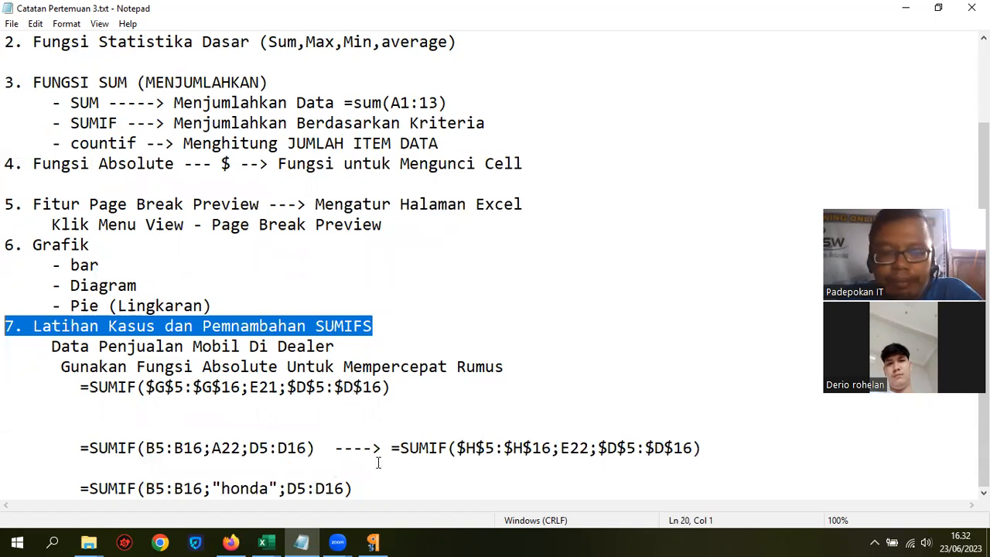
# Switch to Excel and inspect the SUMIF formula for HONDA in B22 of the 2023 brand recap.
pyautogui.moveTo(262, 543)
pyautogui.click(385, 487)
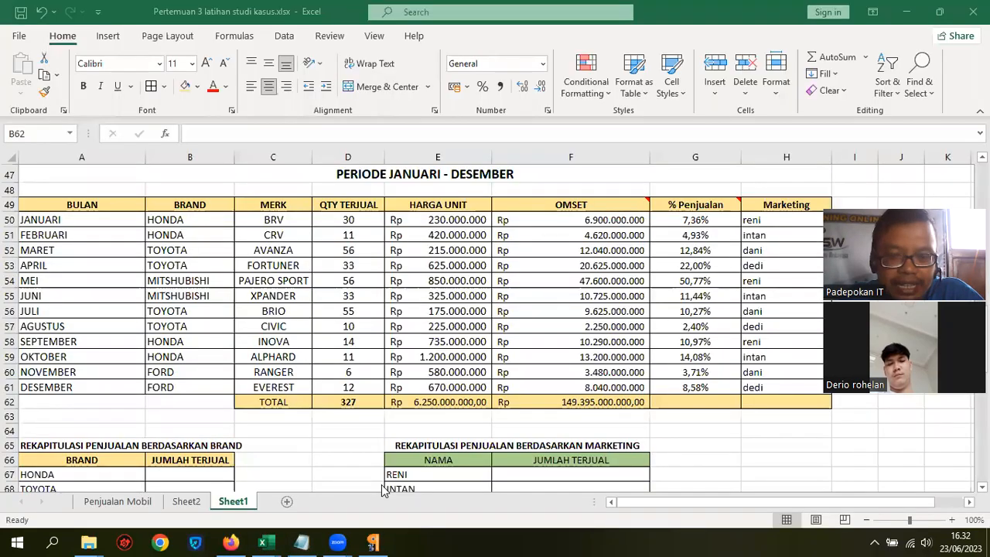
pyautogui.scroll(9, 380, 442)
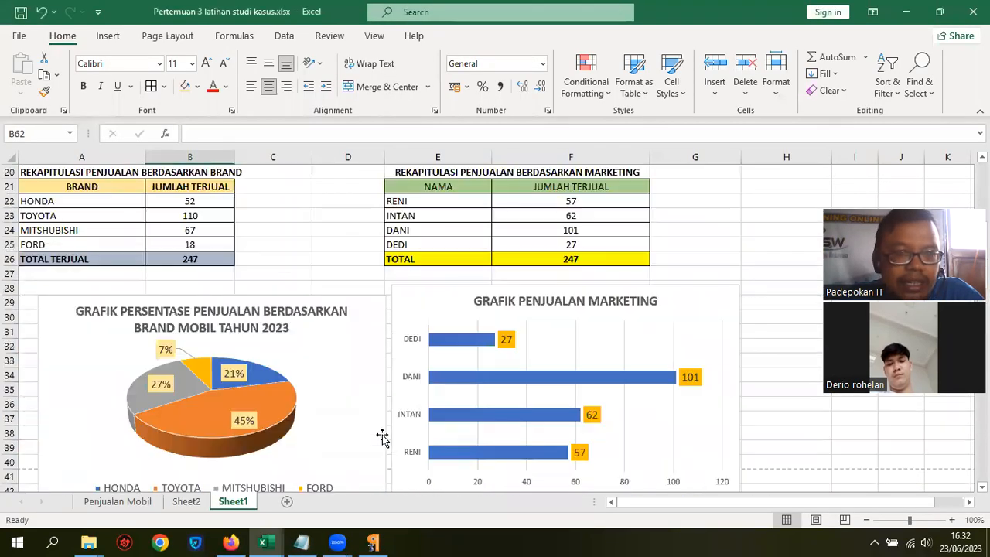
pyautogui.scroll(2, 336, 393)
pyautogui.click(206, 288)
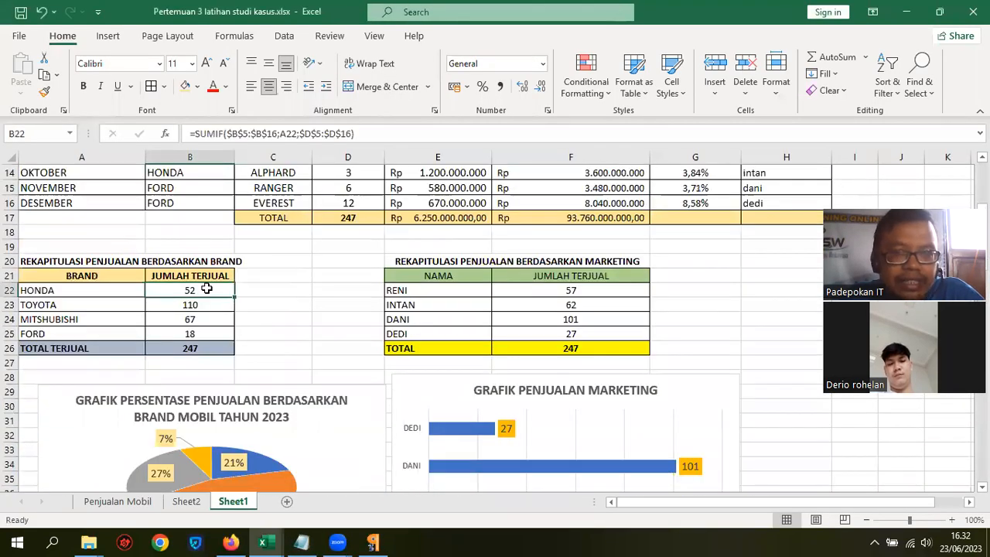
pyautogui.click(266, 319)
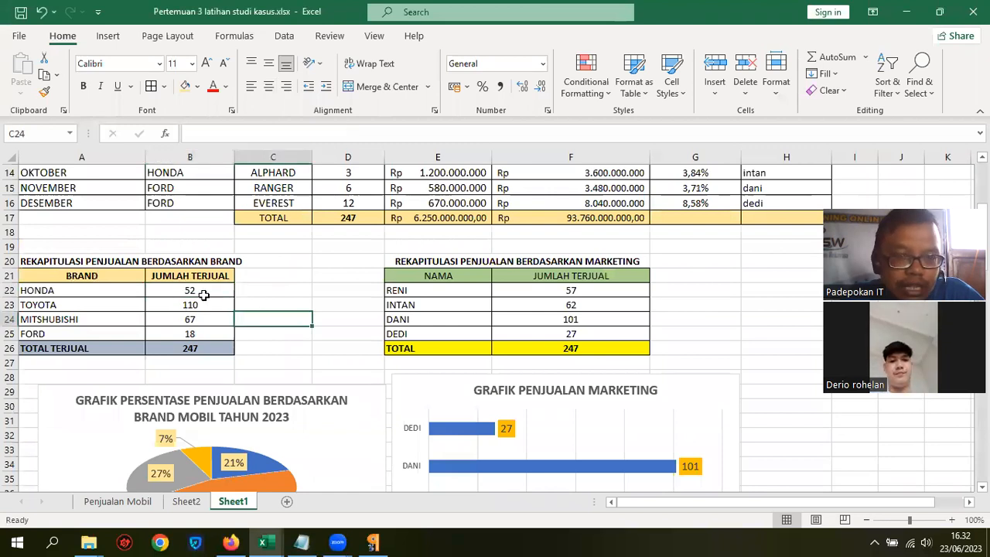
# Fill the SUMIF formulas of the 2023 brand recap in B22 and marketing recap in F22 down to row 25.
pyautogui.click(202, 294)
pyautogui.moveTo(235, 297); pyautogui.dragTo(236, 341)
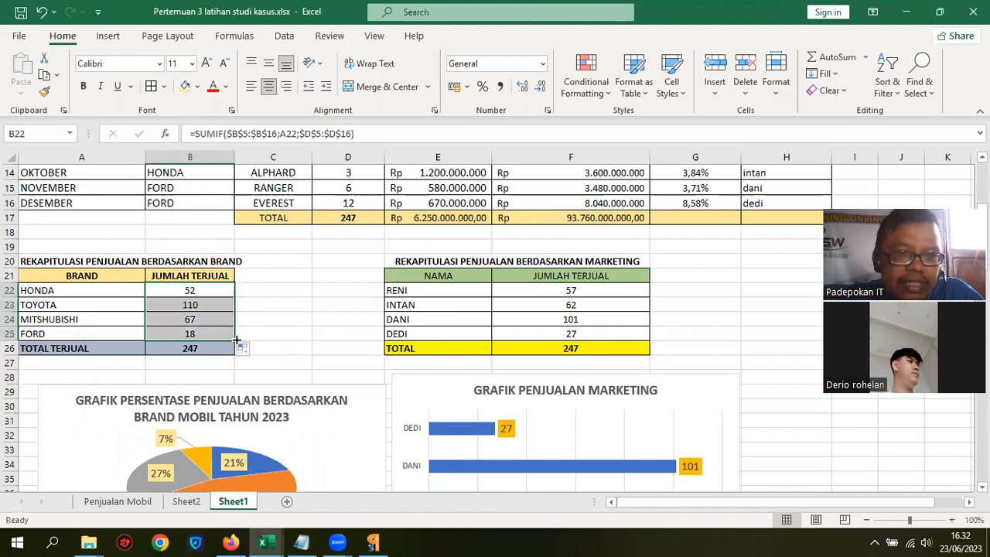
pyautogui.click(574, 291)
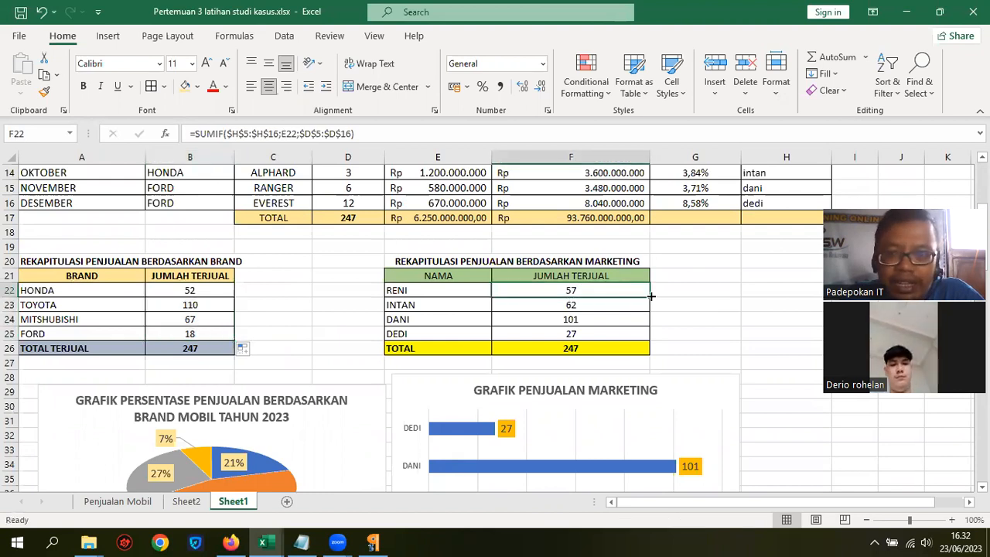
pyautogui.moveTo(649, 298); pyautogui.dragTo(654, 336)
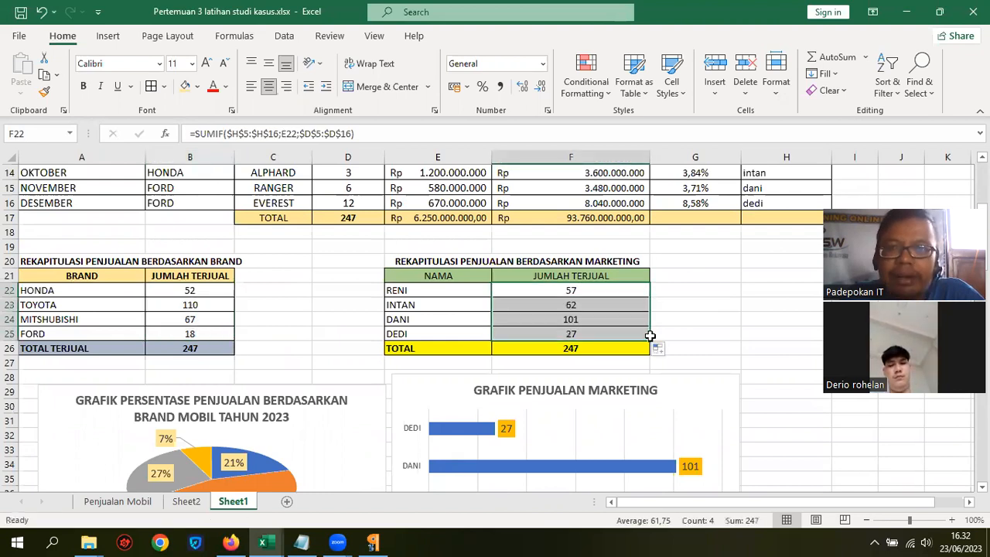
pyautogui.click(608, 288)
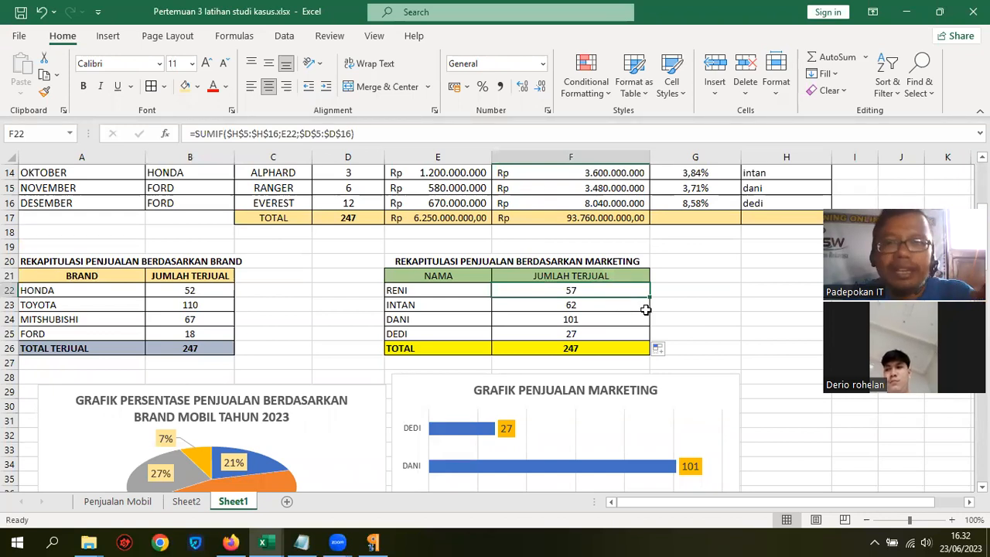
# Examine the empty JUMLAH TERJUAL cells of the 2022 brand and marketing recaps and the QTY TERJUAL total formula in D62.
pyautogui.scroll(-4, 647, 309)
pyautogui.scroll(-6, 646, 310)
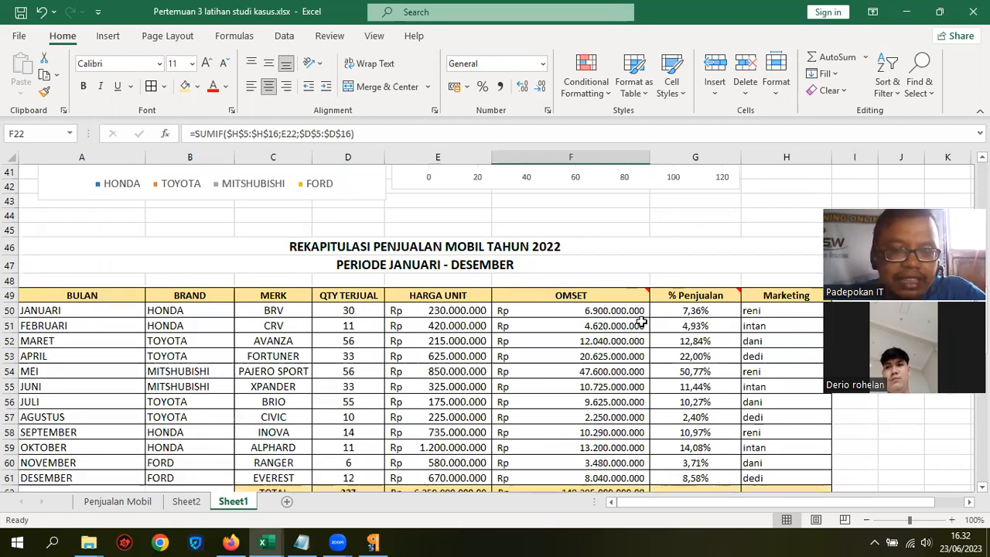
pyautogui.scroll(-2, 623, 348)
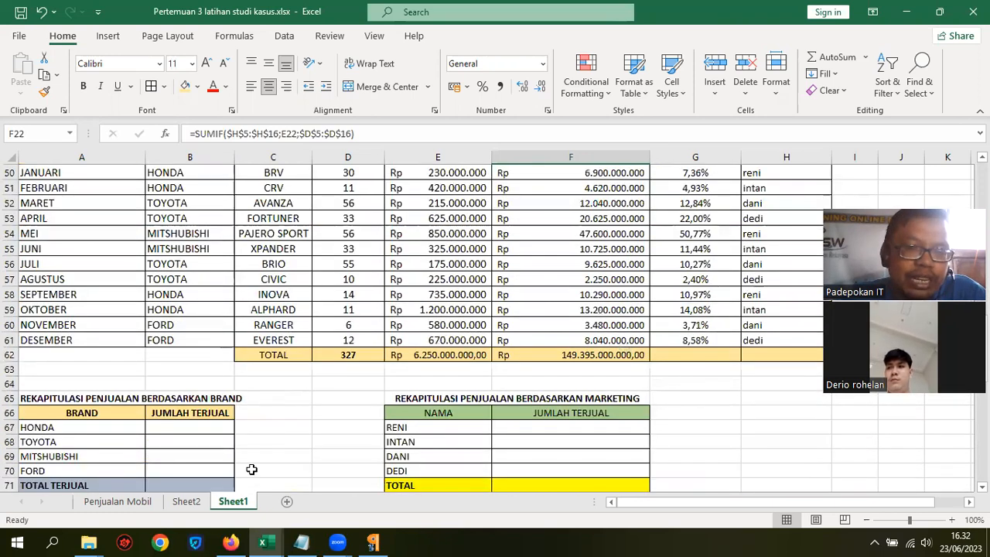
pyautogui.click(219, 431)
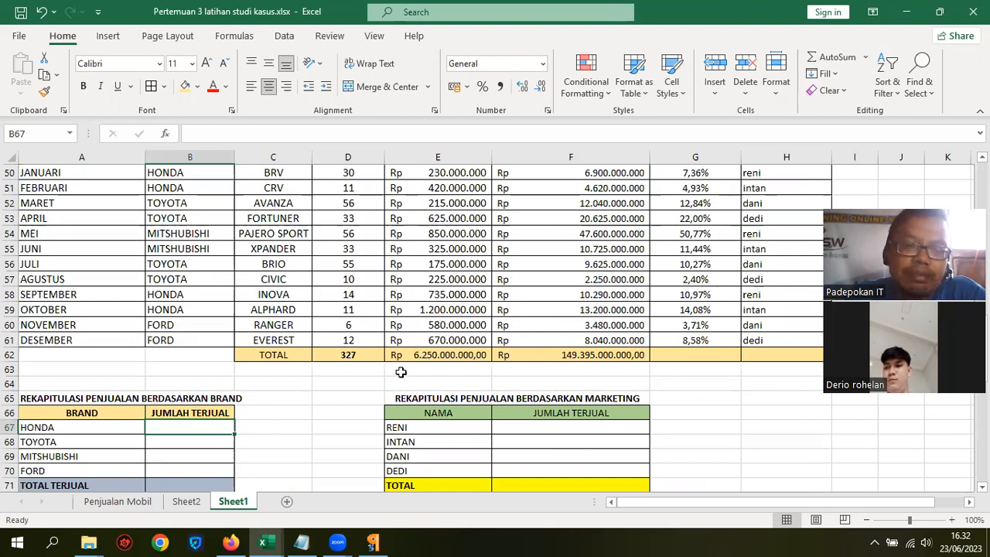
pyautogui.scroll(-1, 479, 411)
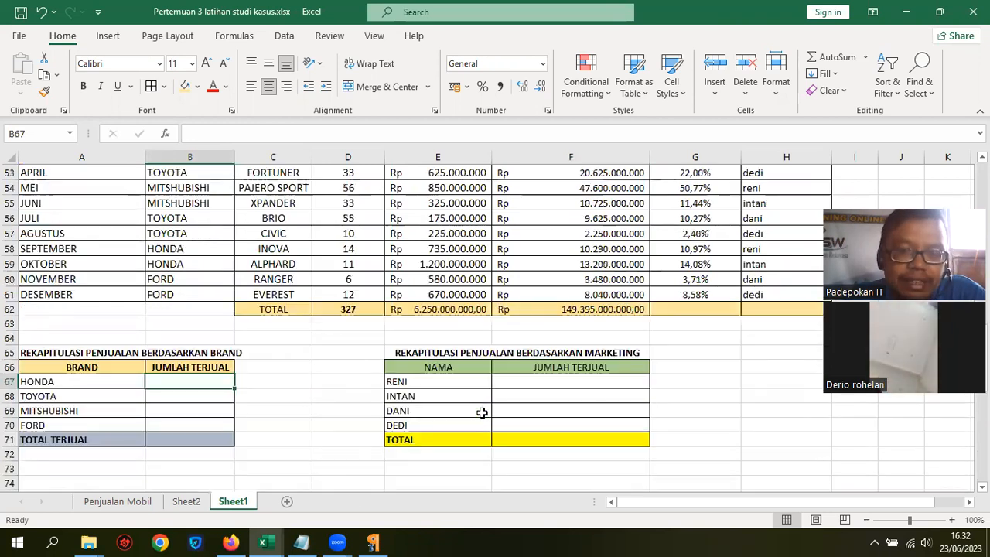
pyautogui.click(193, 408)
pyautogui.click(192, 381)
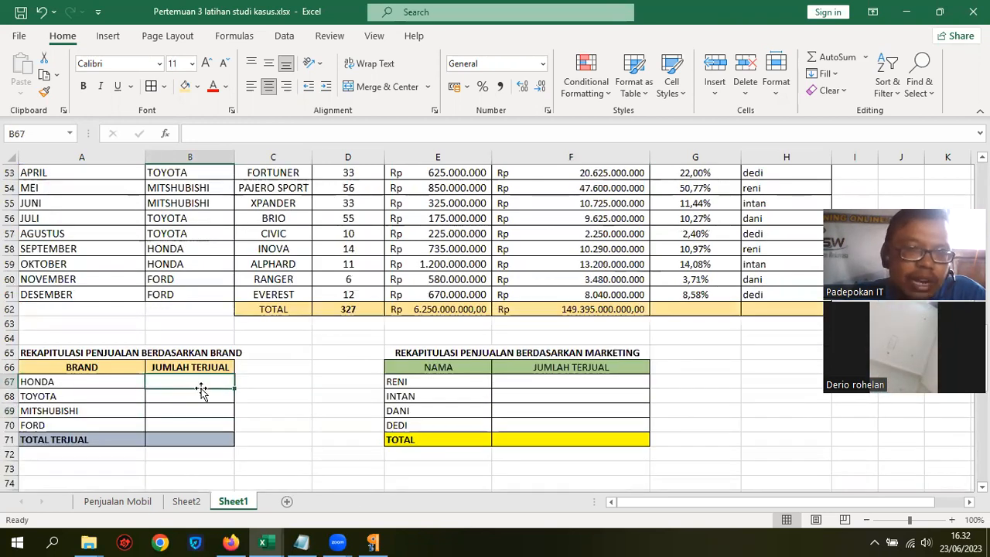
pyautogui.click(191, 396)
pyautogui.click(196, 410)
pyautogui.click(192, 424)
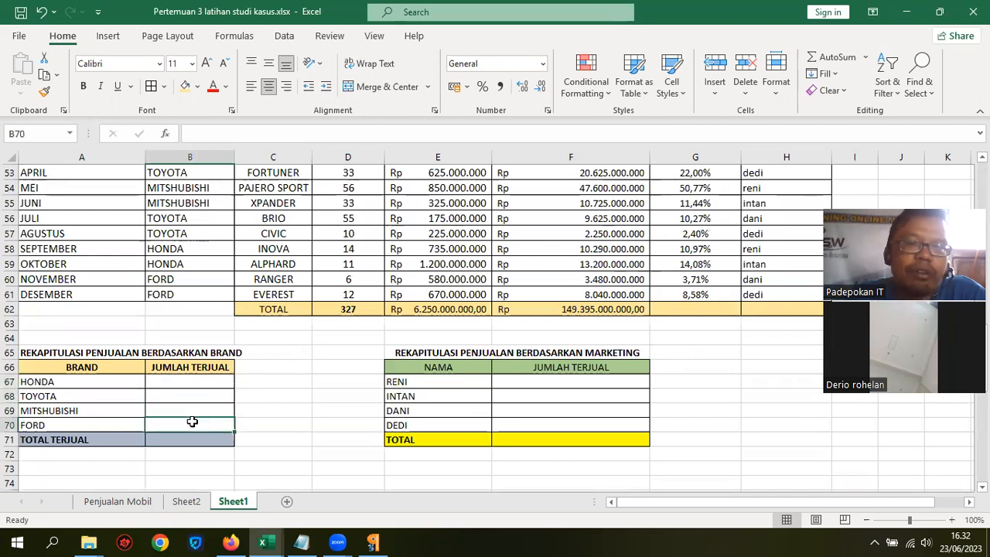
pyautogui.click(355, 310)
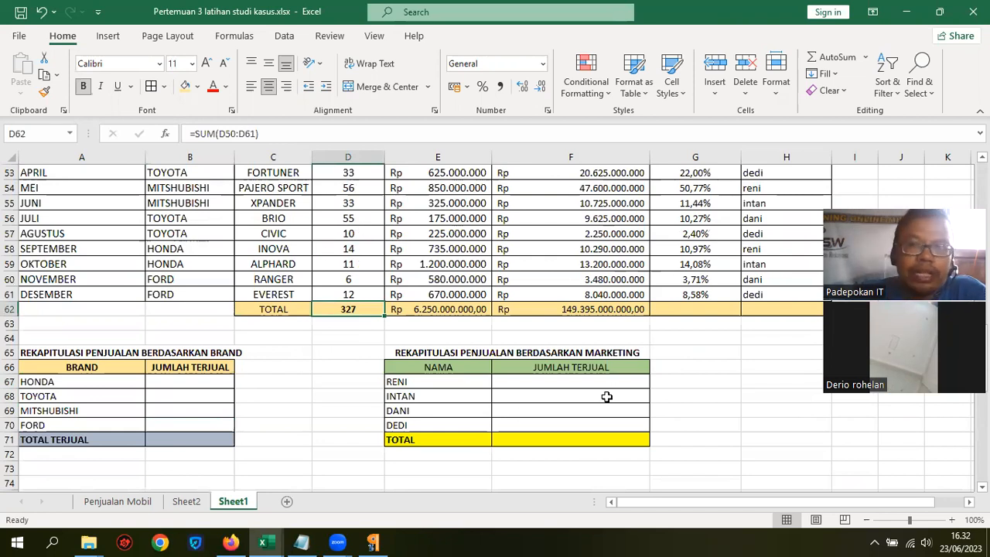
pyautogui.scroll(-2, 608, 398)
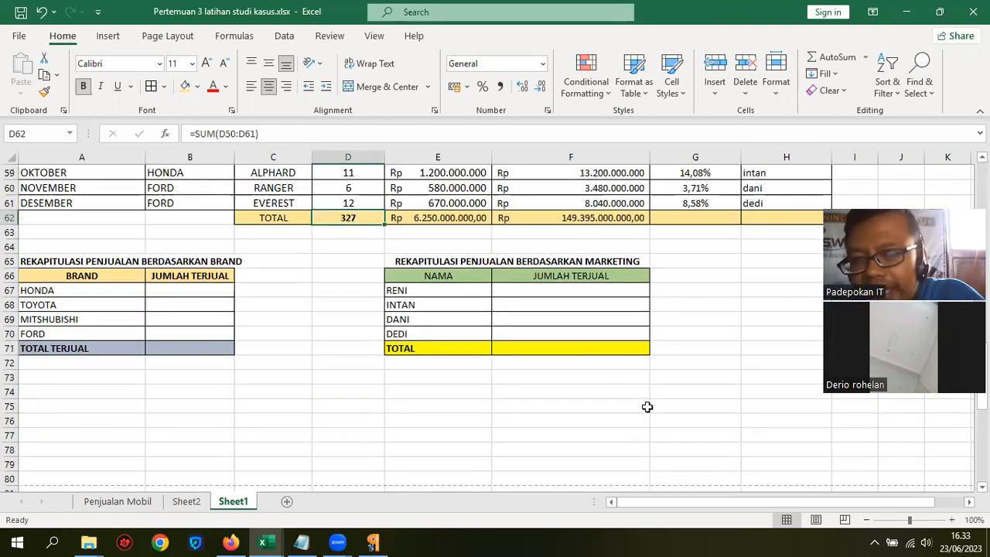